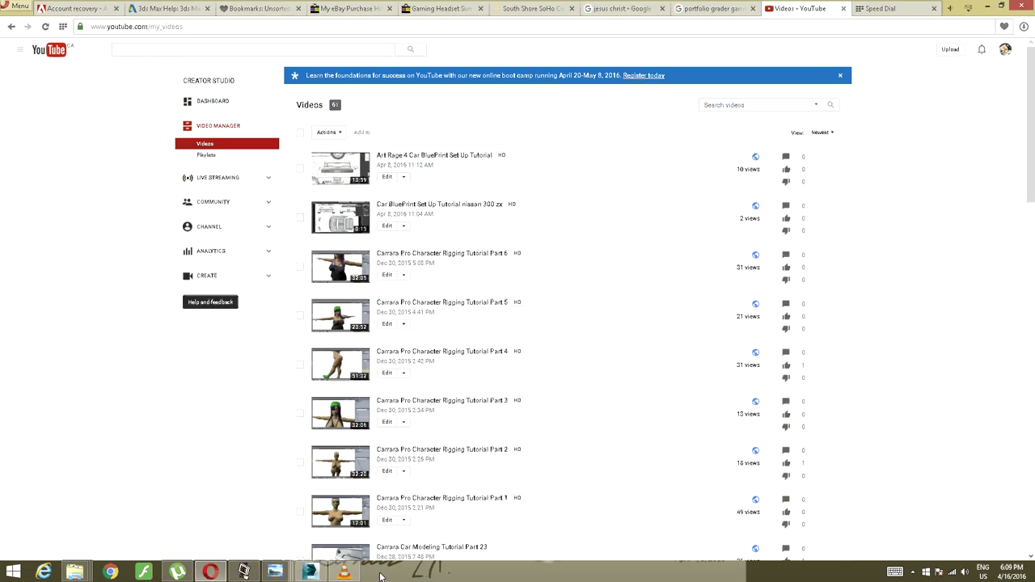
# Switch to 3ds Max and view the car body's windshield opening close up from the top
pyautogui.click(318, 571)
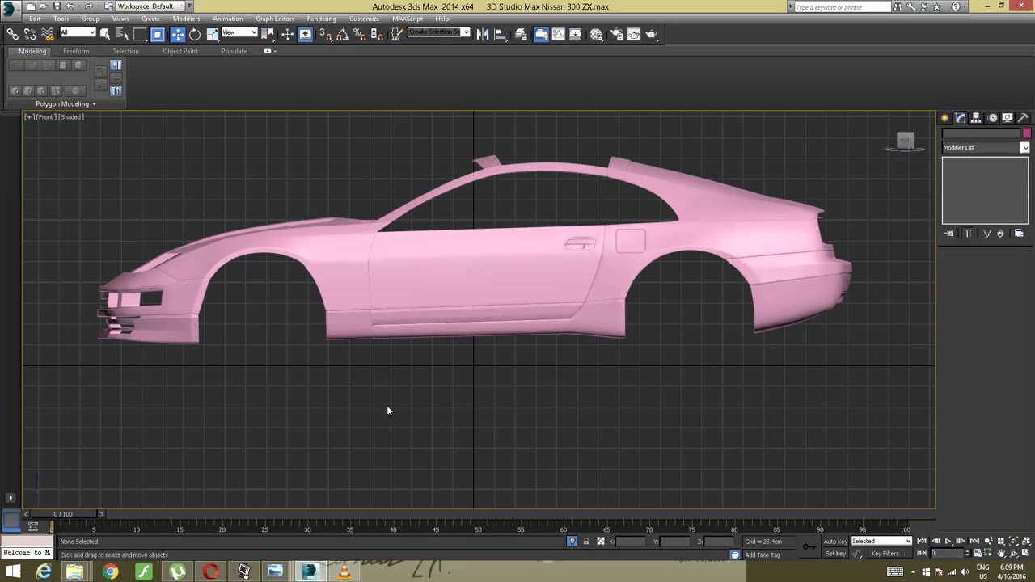
pyautogui.keyDown('alt'); pyautogui.moveTo(398, 342); pyautogui.dragTo(718, 203, button='middle'); pyautogui.keyUp('alt')
pyautogui.scroll(2, 378, 371)
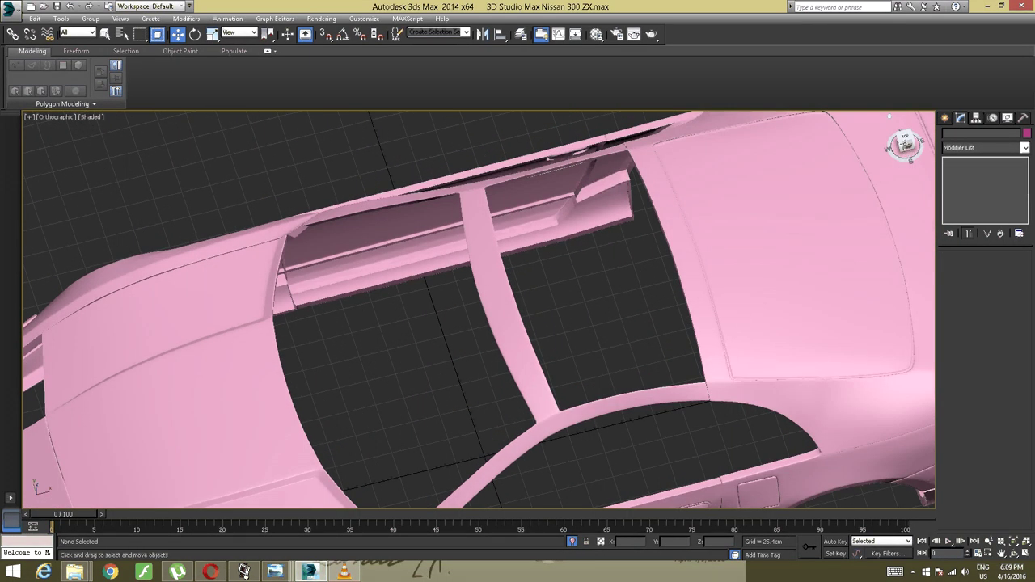
pyautogui.moveTo(663, 408); pyautogui.dragTo(897, 142, button='middle')
pyautogui.press('t')
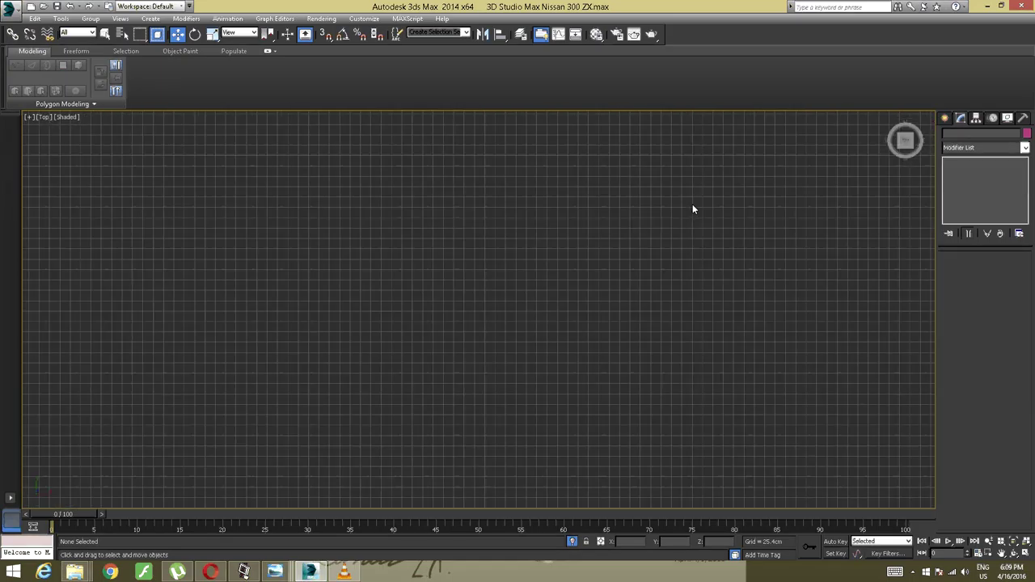
pyautogui.scroll(-5, 693, 202)
pyautogui.moveTo(768, 115); pyautogui.dragTo(407, 260, button='middle')
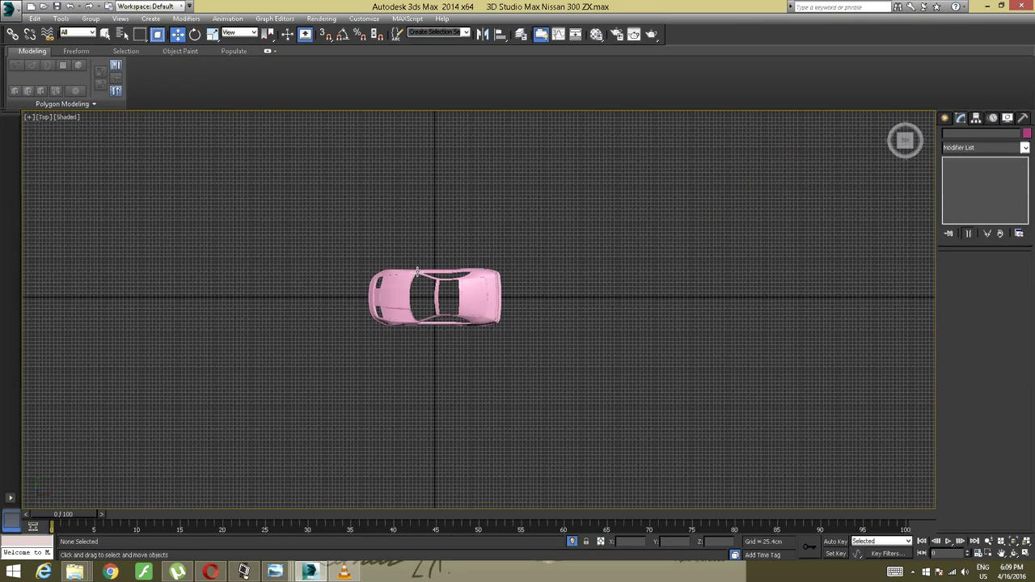
pyautogui.scroll(7, 418, 271)
pyautogui.moveTo(417, 325); pyautogui.dragTo(380, 240, button='middle')
pyautogui.scroll(3, 422, 273)
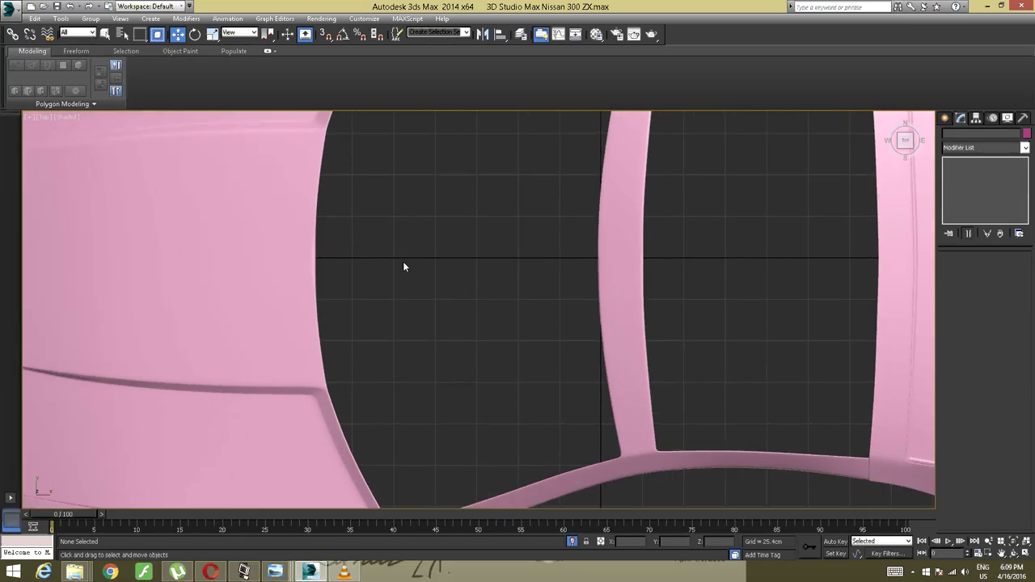
pyautogui.moveTo(406, 268); pyautogui.dragTo(418, 271, button='middle')
# Start the Plane primitive with snapping on and snap to Grid Points instead of Edge/Segment
pyautogui.click(945, 118)
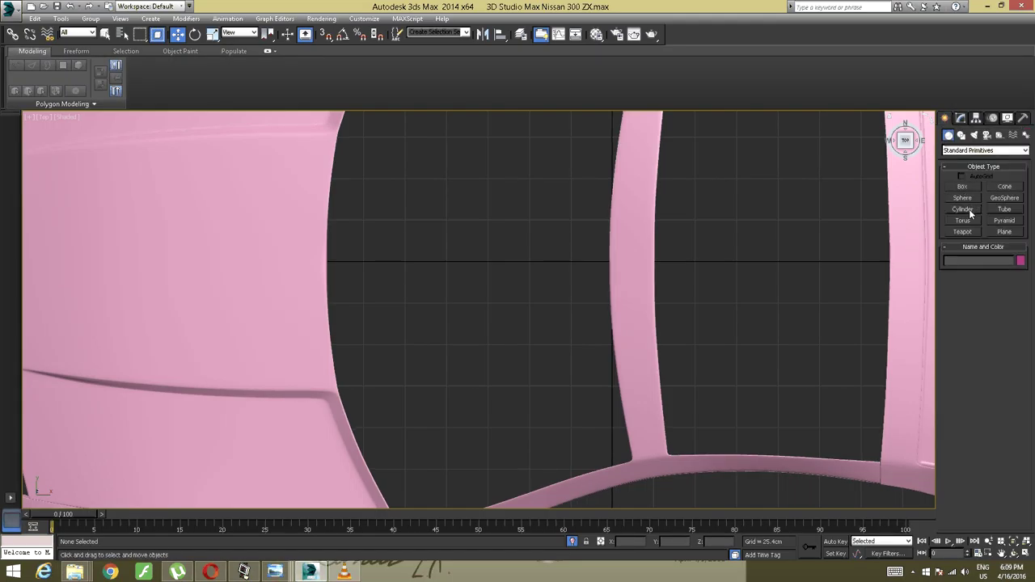
pyautogui.click(1004, 231)
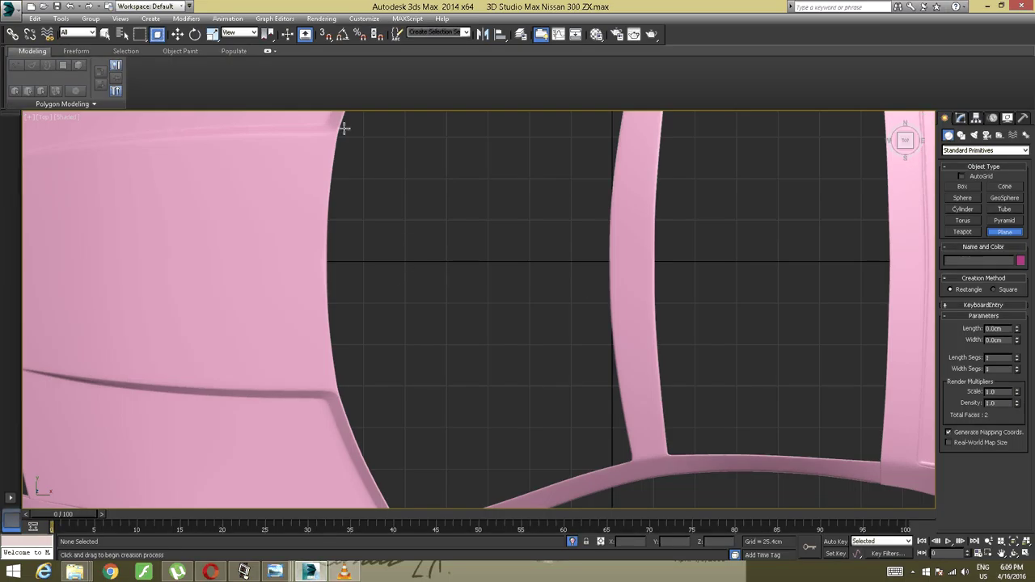
pyautogui.press('s')
pyautogui.moveTo(406, 262); pyautogui.dragTo(380, 291)
pyautogui.hotkey('ctrl', 'z')
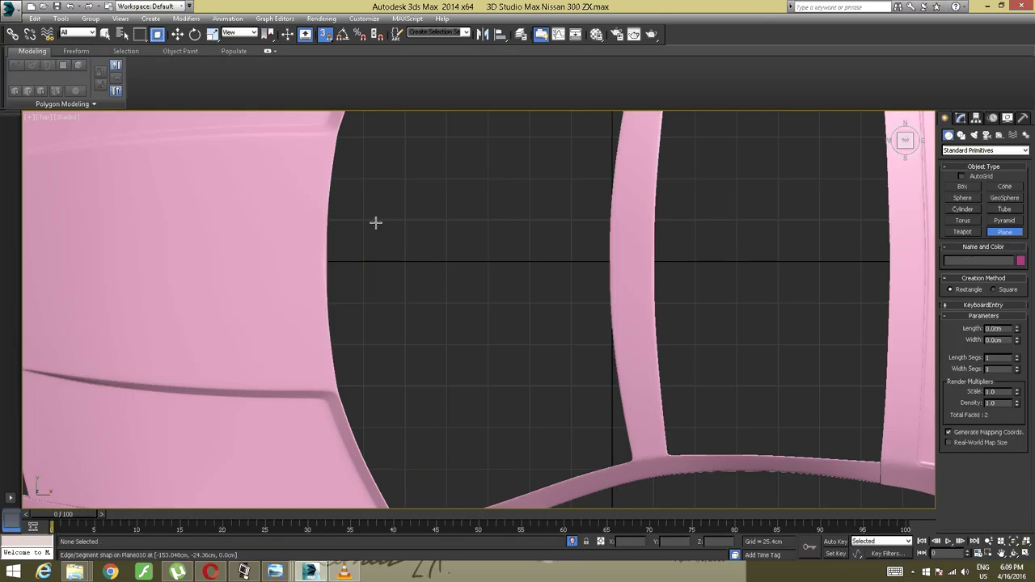
pyautogui.rightClick(324, 36)
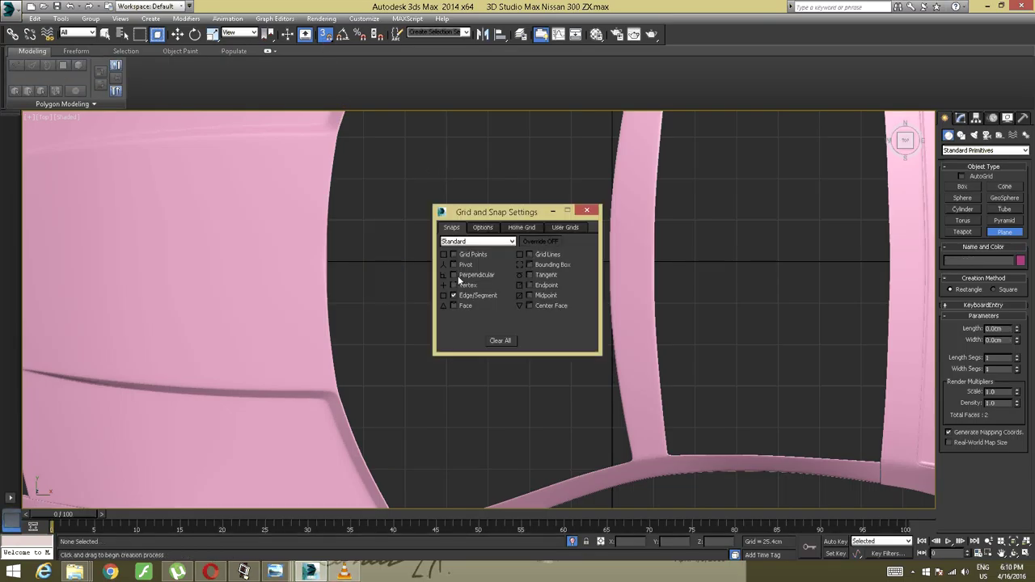
pyautogui.click(453, 296)
pyautogui.click(454, 255)
pyautogui.click(586, 211)
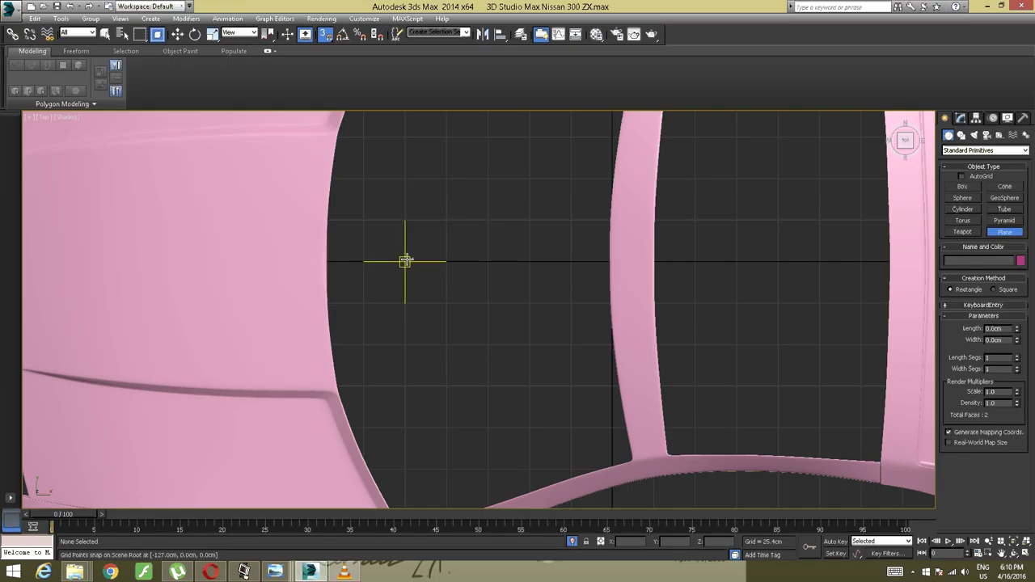
# Draw a plane of one grid square, about 25.4 by 25.4 cm, inside the windshield opening against the centre line, and turn snapping off
pyautogui.moveTo(405, 261); pyautogui.dragTo(363, 303)
pyautogui.press('w')
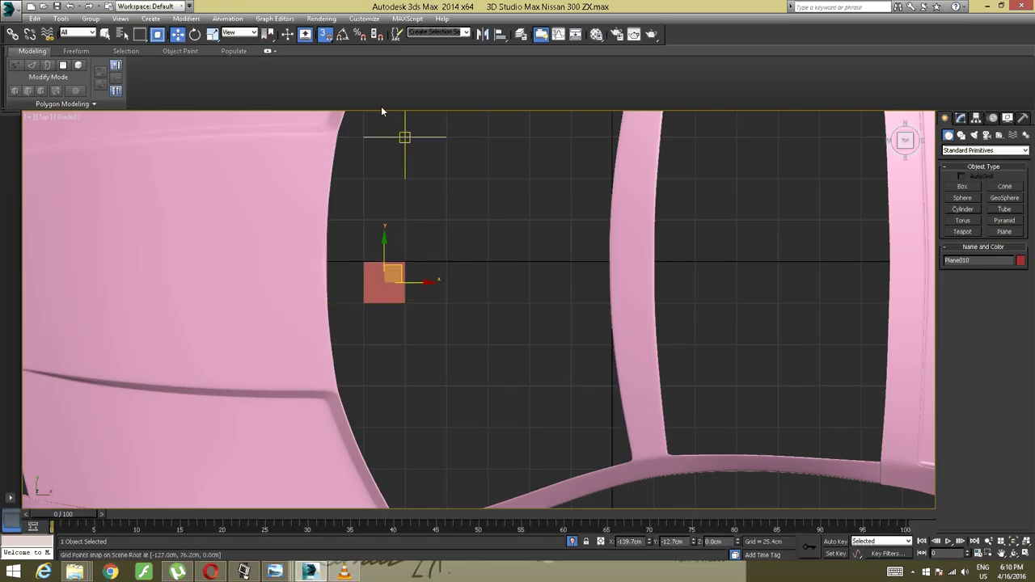
pyautogui.click(325, 34)
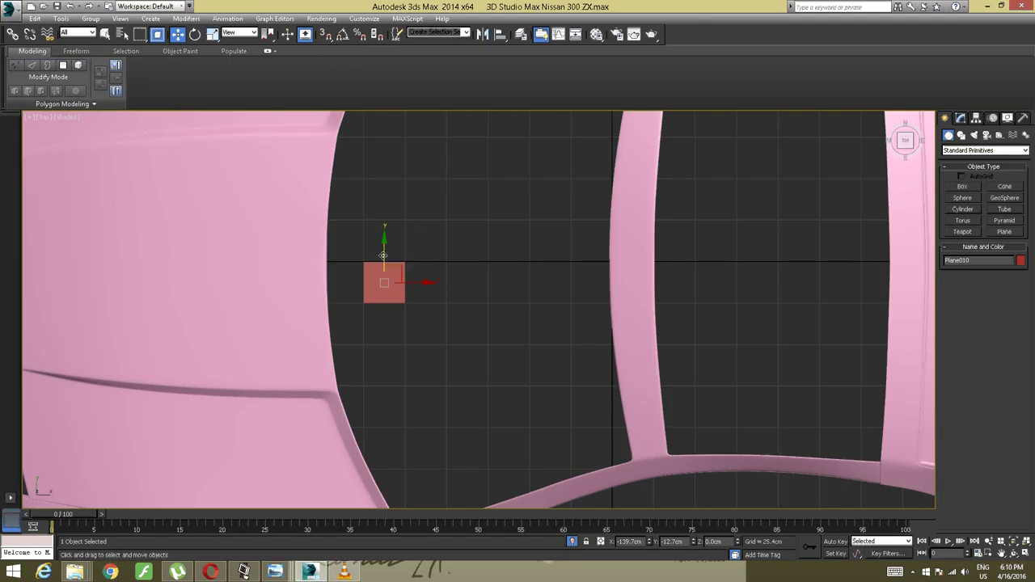
# Raise the new plane vertically to a Z height of about 177.6 cm, near the hood's rear edge
pyautogui.keyDown('alt'); pyautogui.moveTo(403, 261); pyautogui.dragTo(375, 306, button='middle'); pyautogui.keyUp('alt')
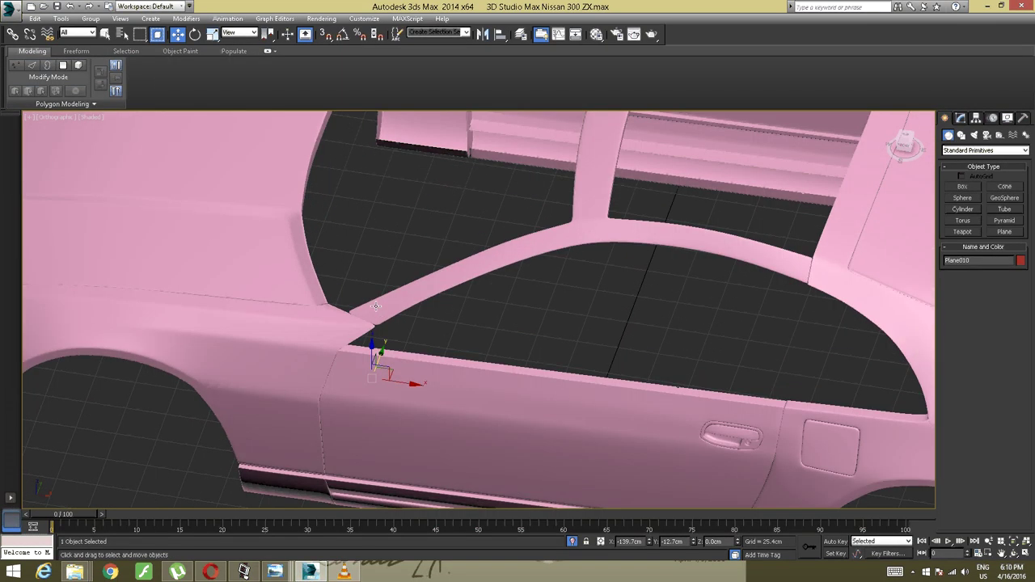
pyautogui.moveTo(379, 355); pyautogui.dragTo(368, 226)
pyautogui.keyDown('alt'); pyautogui.moveTo(368, 226); pyautogui.dragTo(343, 176, button='middle'); pyautogui.keyUp('alt')
pyautogui.moveTo(343, 176); pyautogui.dragTo(338, 346, button='middle')
pyautogui.moveTo(370, 400); pyautogui.dragTo(371, 313)
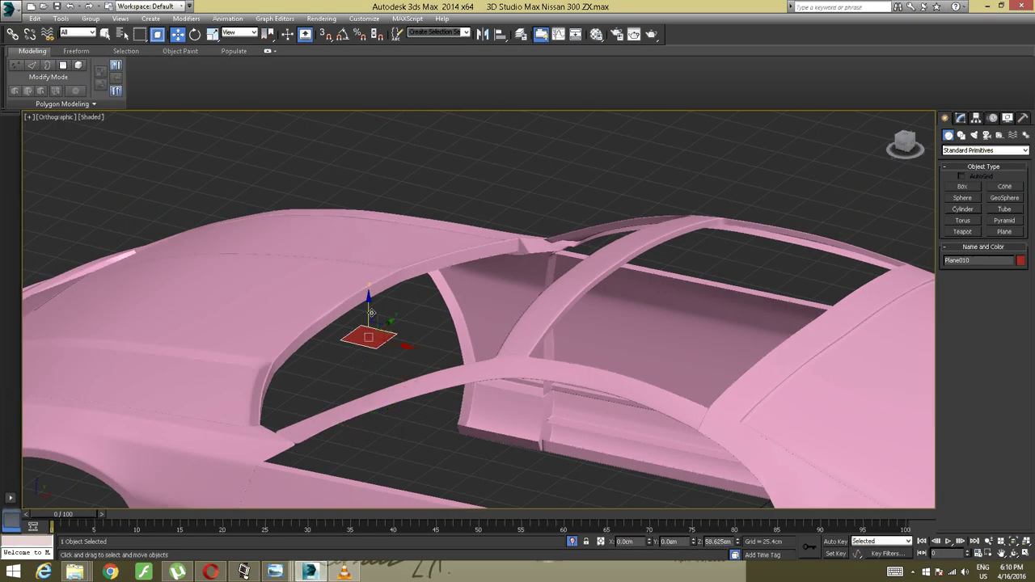
pyautogui.keyDown('alt'); pyautogui.moveTo(371, 313); pyautogui.dragTo(387, 352, button='middle'); pyautogui.keyUp('alt')
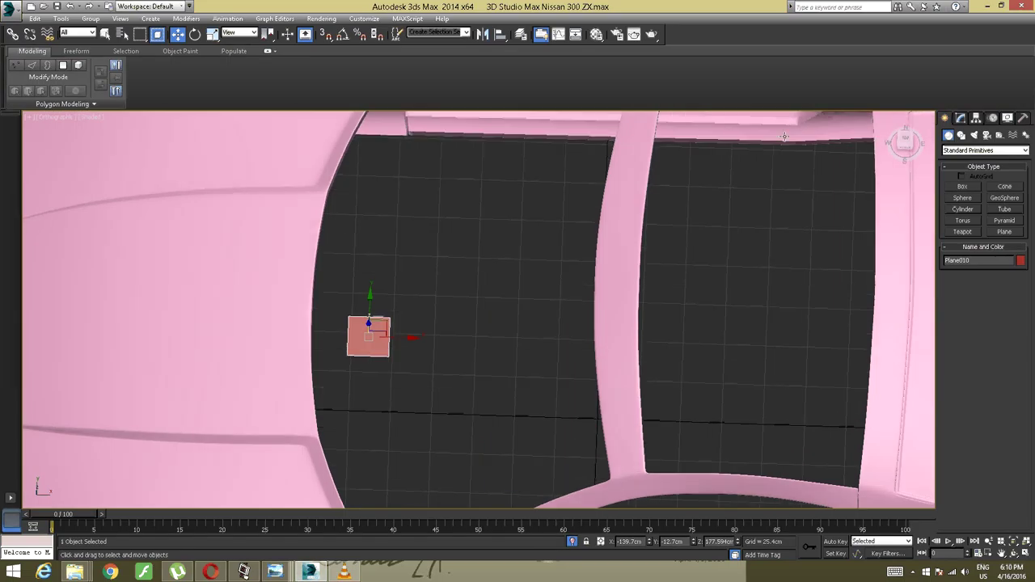
# End the isolation of the car body and the plane
pyautogui.rightClick(644, 240)
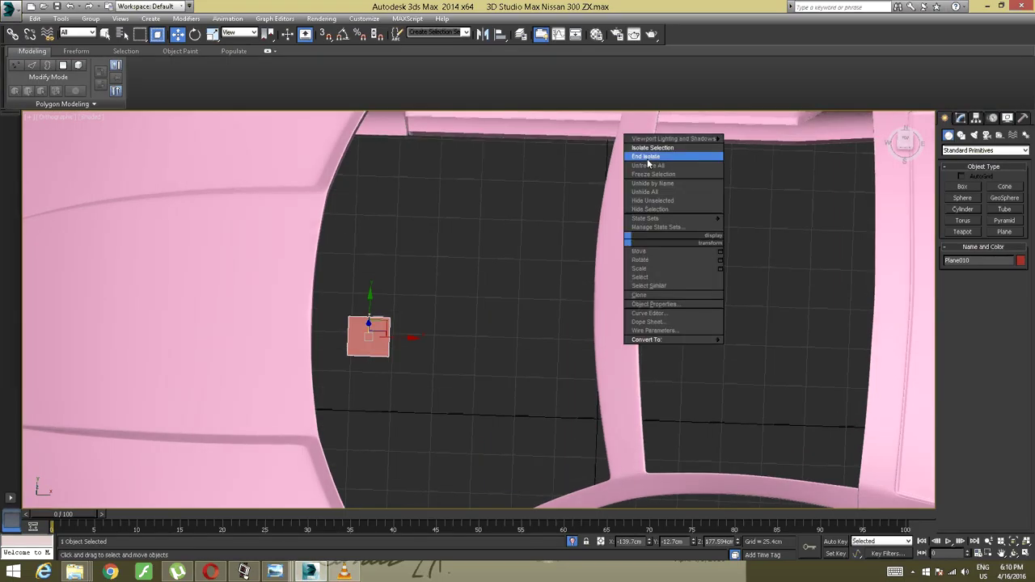
pyautogui.click(648, 157)
pyautogui.keyDown('alt'); pyautogui.moveTo(610, 205); pyautogui.dragTo(795, 147, button='middle'); pyautogui.keyUp('alt')
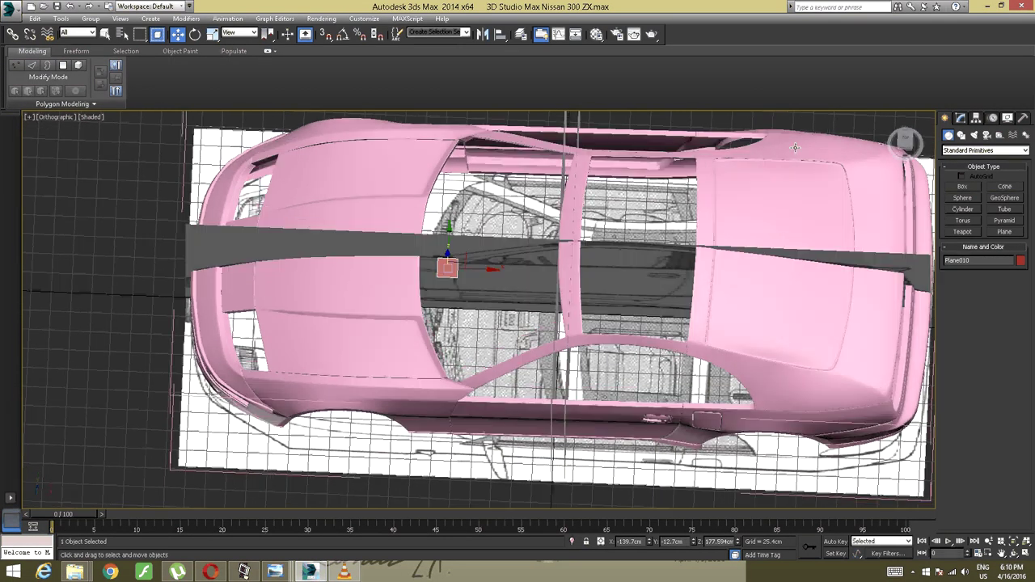
# In the top view, move the plane along X to about -163.1 cm so it meets the hood's rear edge
pyautogui.click(905, 140)
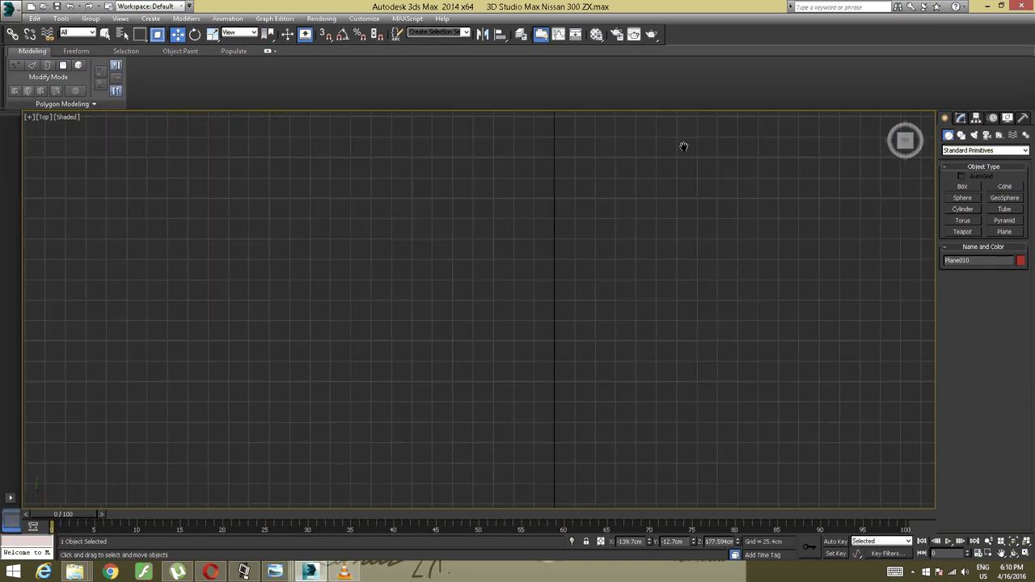
pyautogui.moveTo(651, 226); pyautogui.dragTo(625, 381, button='middle')
pyautogui.moveTo(614, 232); pyautogui.dragTo(618, 388, button='middle')
pyautogui.scroll(2, 617, 388)
pyautogui.moveTo(393, 179); pyautogui.dragTo(525, 301, button='middle')
pyautogui.scroll(4, 470, 266)
pyautogui.scroll(2, 521, 250)
pyautogui.scroll(-1, 589, 237)
pyautogui.moveTo(519, 250); pyautogui.dragTo(570, 226, button='middle')
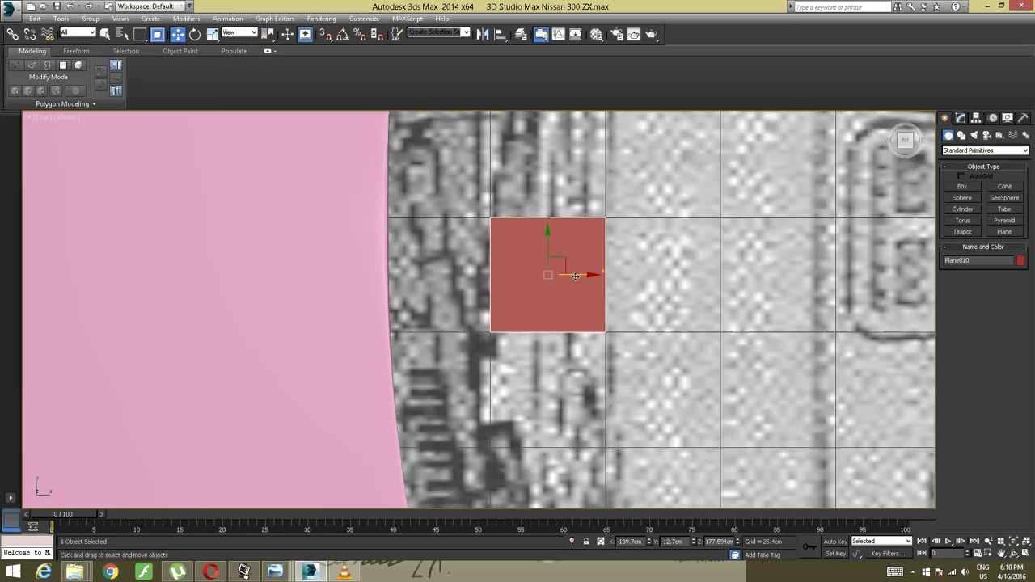
pyautogui.moveTo(574, 276); pyautogui.dragTo(471, 268)
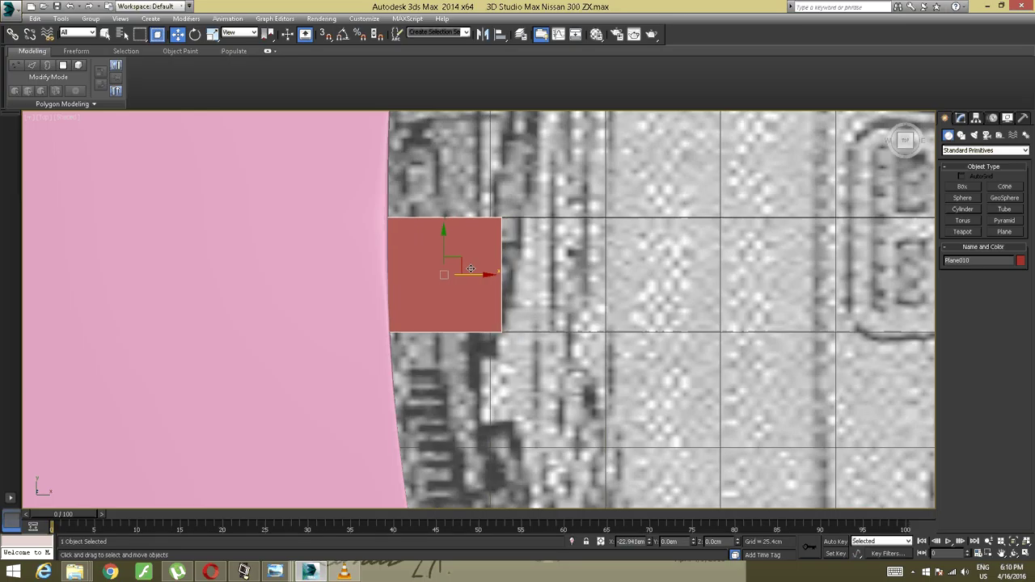
pyautogui.moveTo(569, 224); pyautogui.dragTo(574, 240, button='middle')
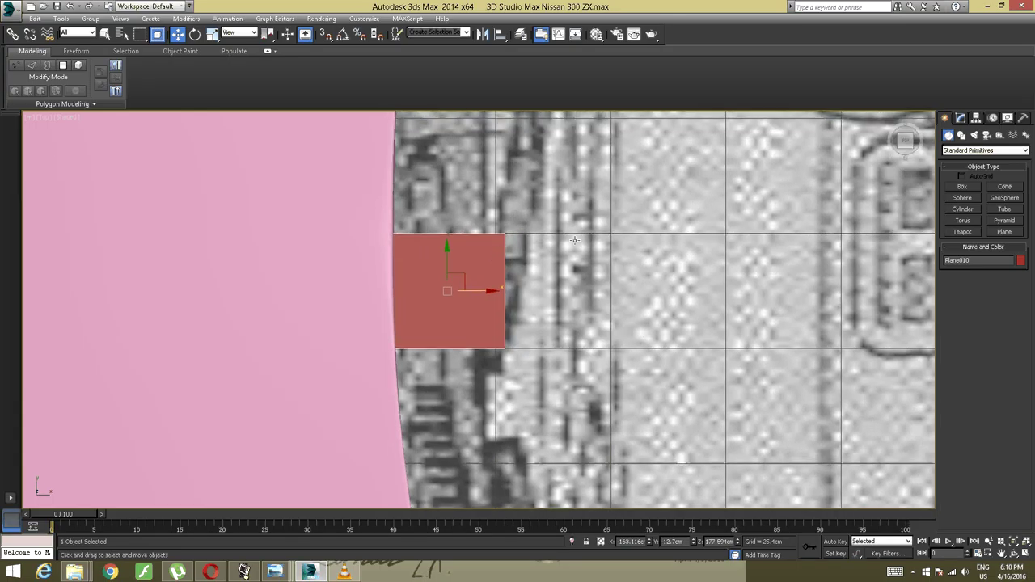
# Convert the plane to an Editable Poly
pyautogui.rightClick(427, 317)
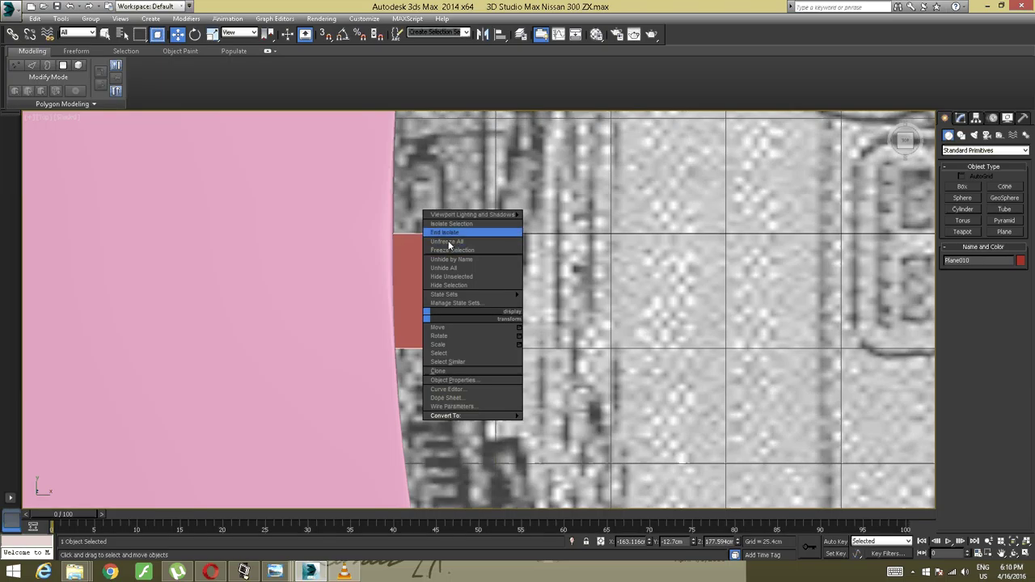
pyautogui.moveTo(445, 416)
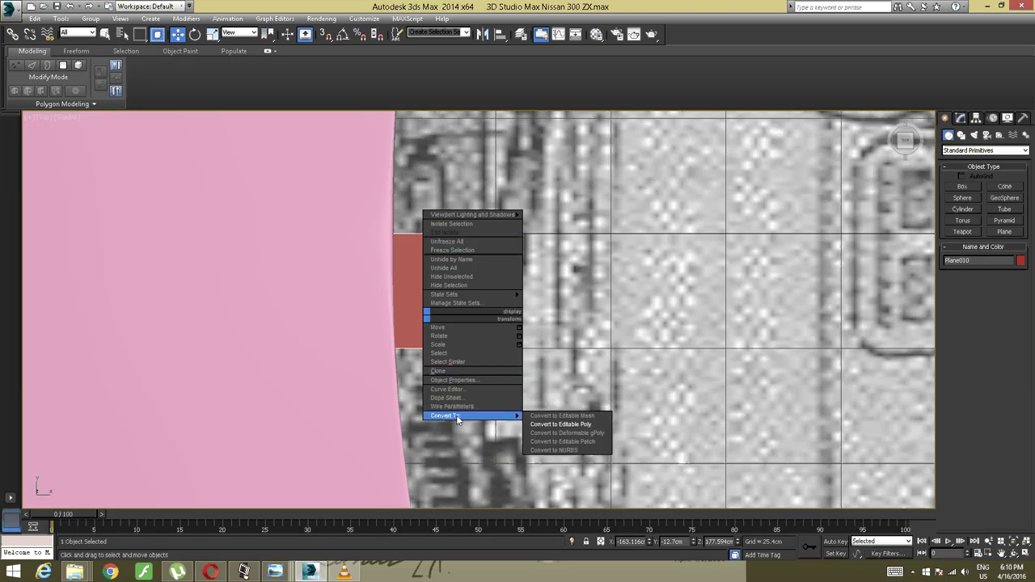
pyautogui.click(561, 424)
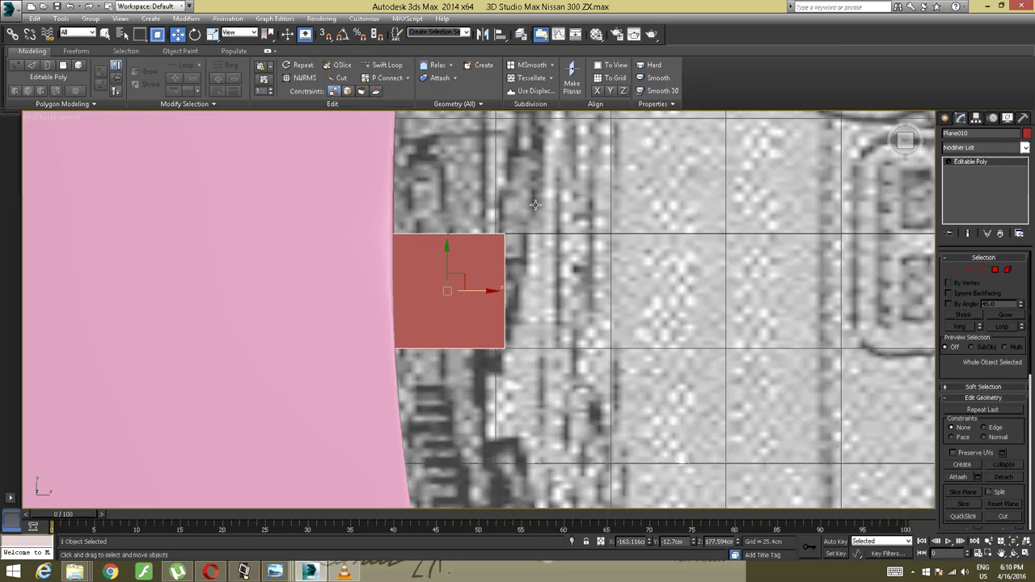
# Narrow the plane by moving its two vertices farthest from the hood along X to about -154.7 cm
pyautogui.click(955, 270)
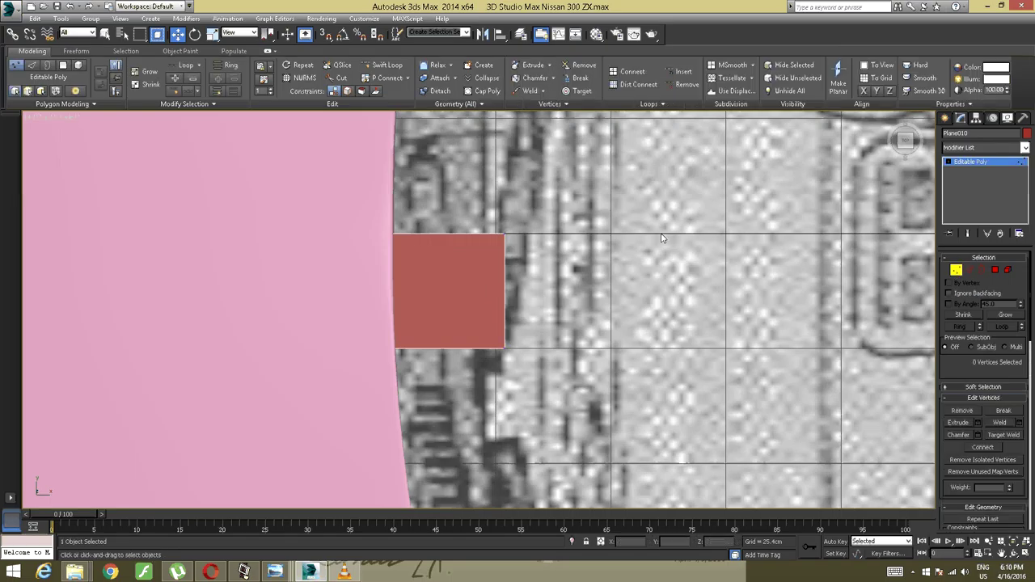
pyautogui.moveTo(611, 192); pyautogui.dragTo(520, 295)
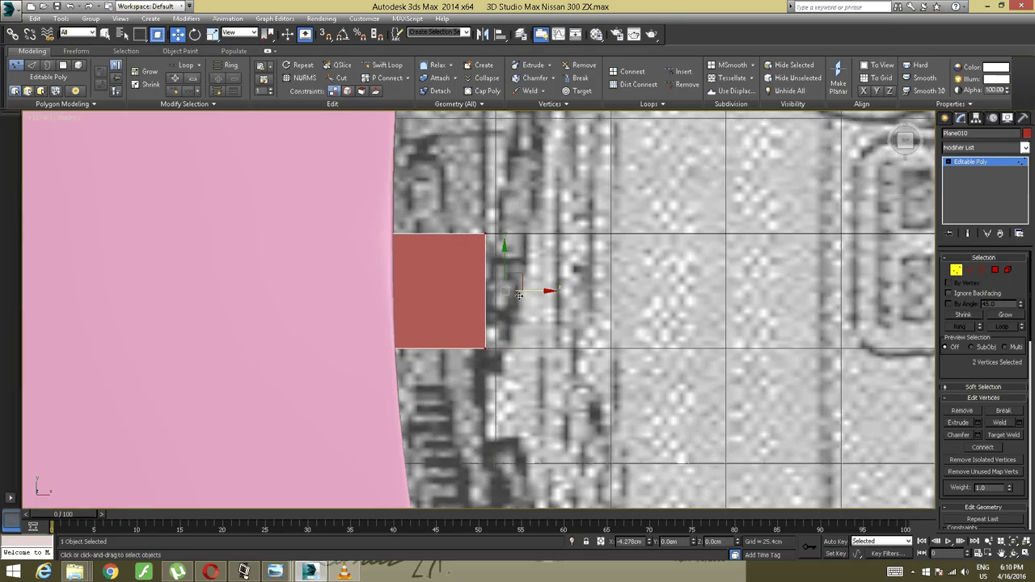
pyautogui.scroll(-2, 465, 306)
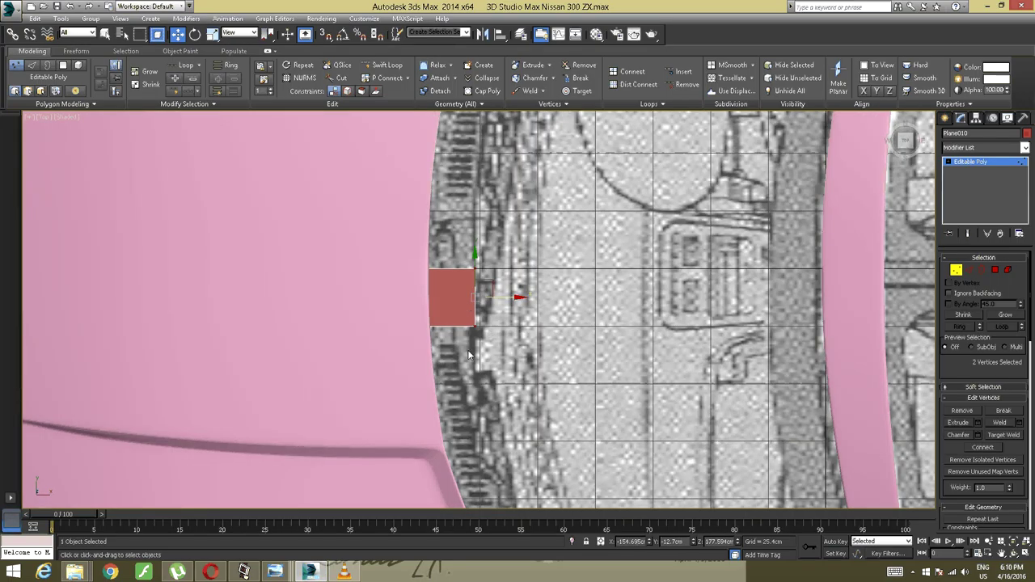
pyautogui.moveTo(471, 355); pyautogui.dragTo(472, 307, button='middle')
pyautogui.scroll(1, 475, 318)
pyautogui.click(487, 292)
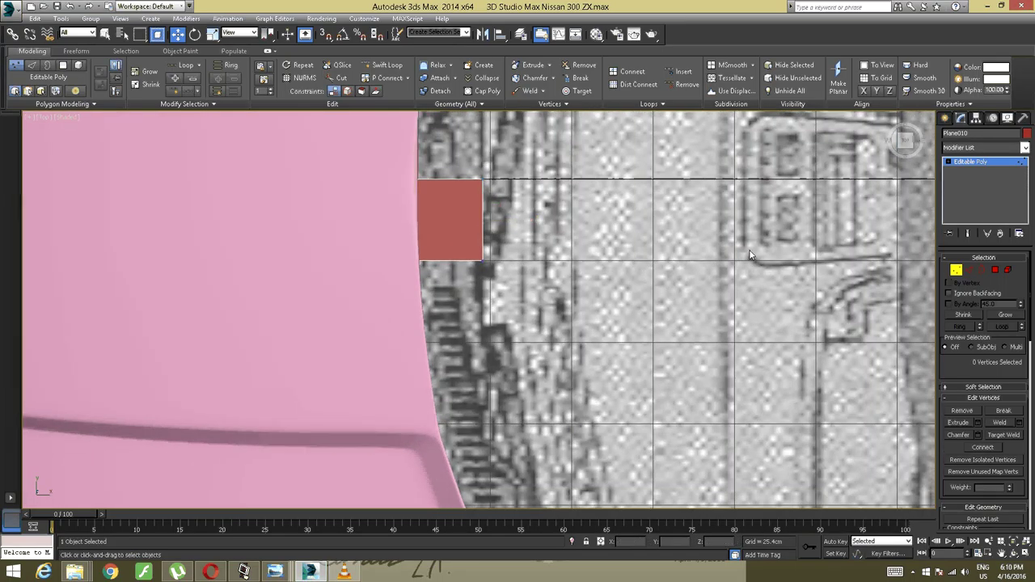
# Select the plane's short edge facing the fender side and extrude it with a height and width of 0 cm
pyautogui.click(968, 274)
pyautogui.rightClick(518, 263)
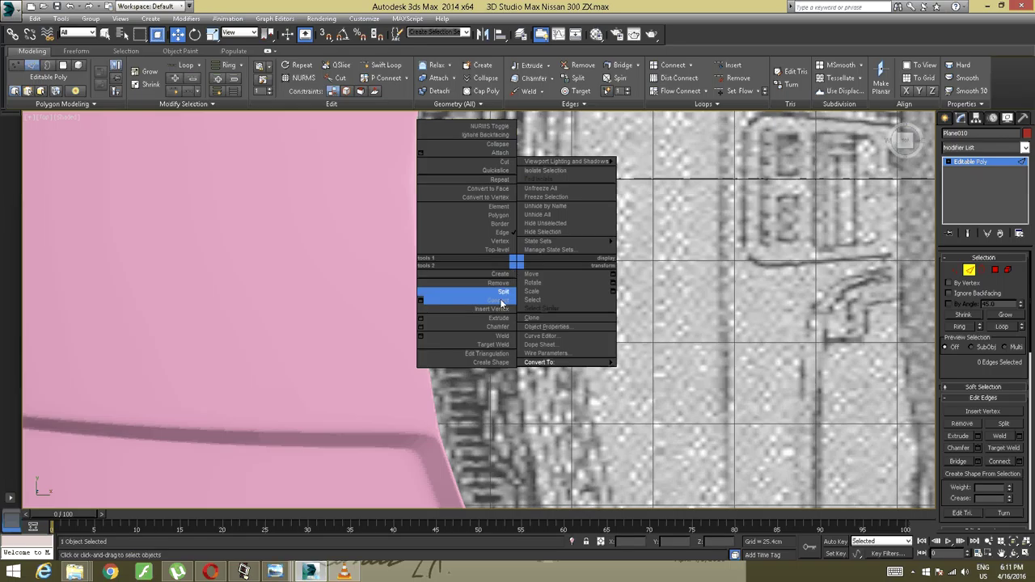
pyautogui.click(495, 249)
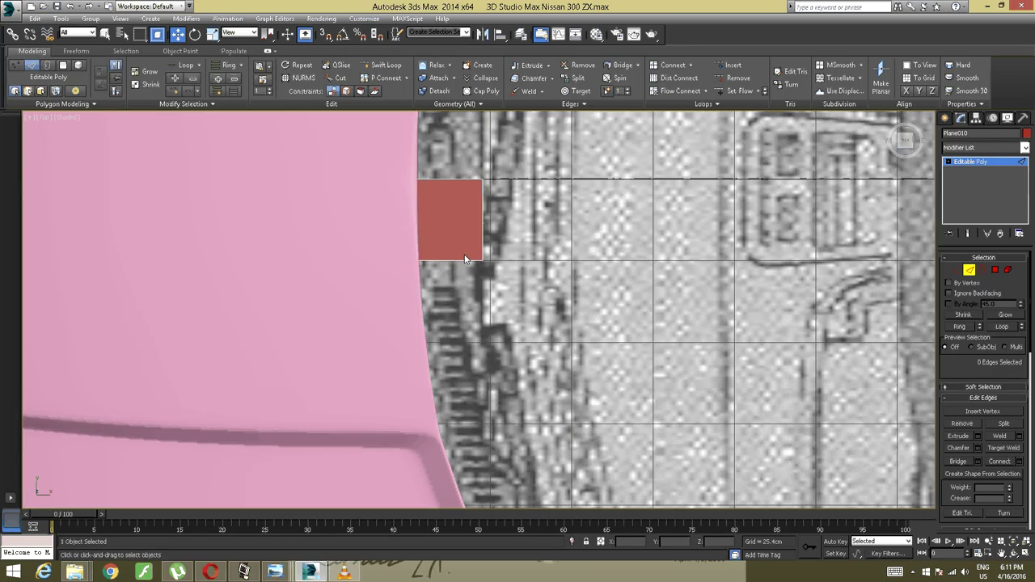
pyautogui.click(454, 260)
pyautogui.scroll(-2, 553, 305)
pyautogui.moveTo(567, 330); pyautogui.dragTo(479, 237, button='middle')
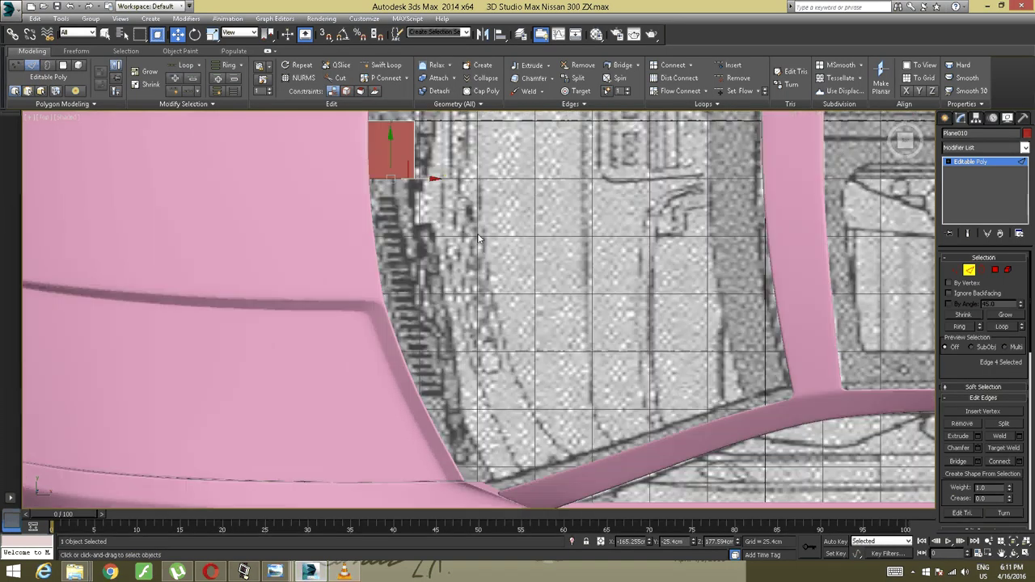
pyautogui.scroll(-2, 407, 293)
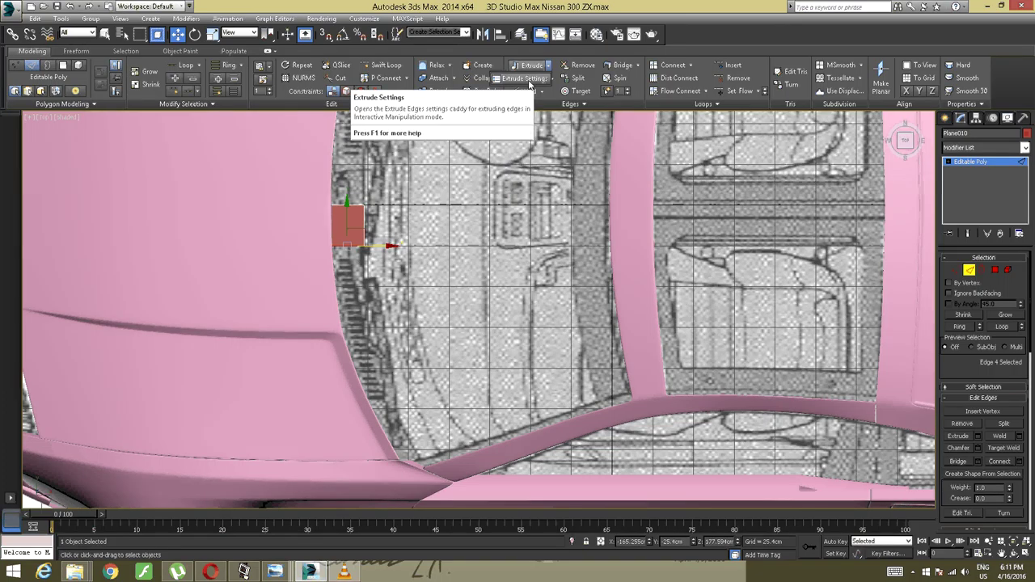
pyautogui.click(527, 79)
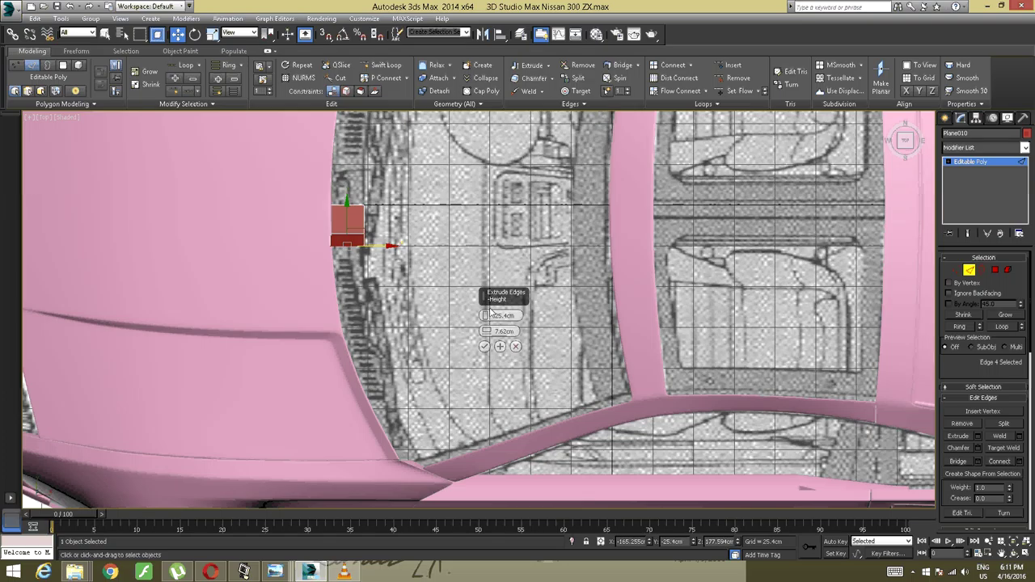
pyautogui.moveTo(490, 312); pyautogui.dragTo(506, 314)
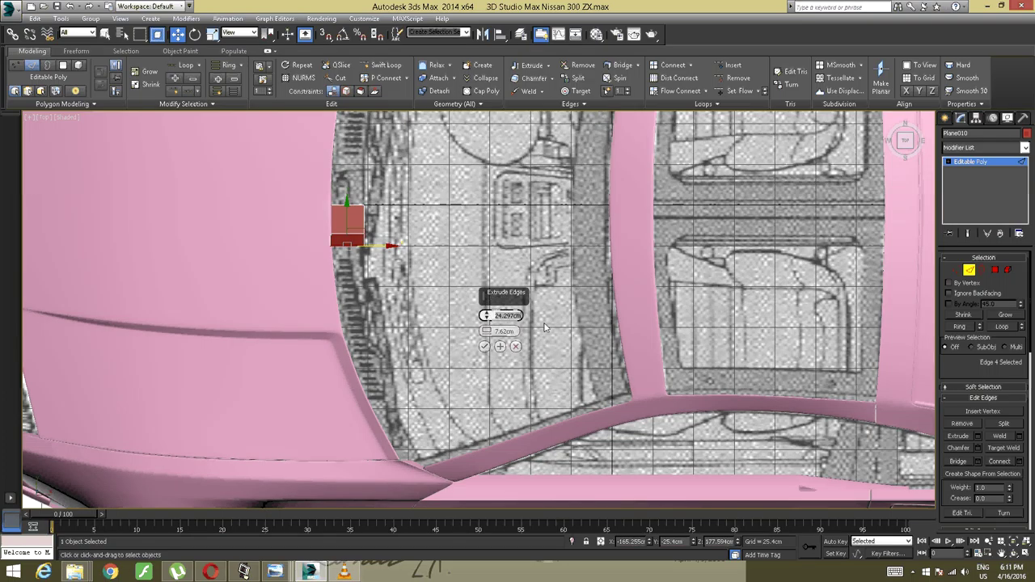
pyautogui.write('0')
pyautogui.press('Return')
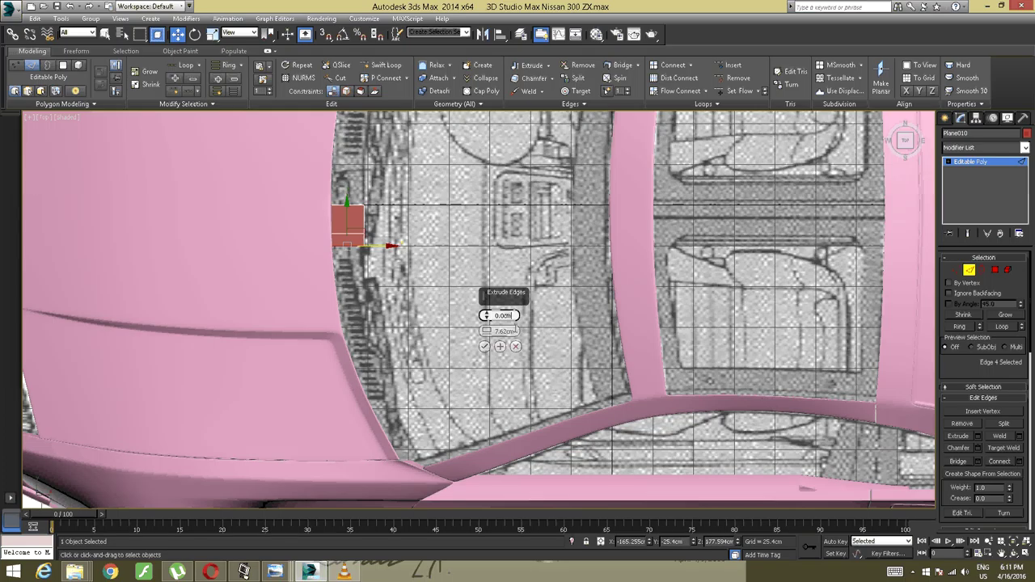
pyautogui.moveTo(485, 330)
pyautogui.mouseDown()
pyautogui.moveTo(495, 332)
pyautogui.moveTo(485, 333)
pyautogui.mouseUp()
pyautogui.write('0')
pyautogui.press('Return')
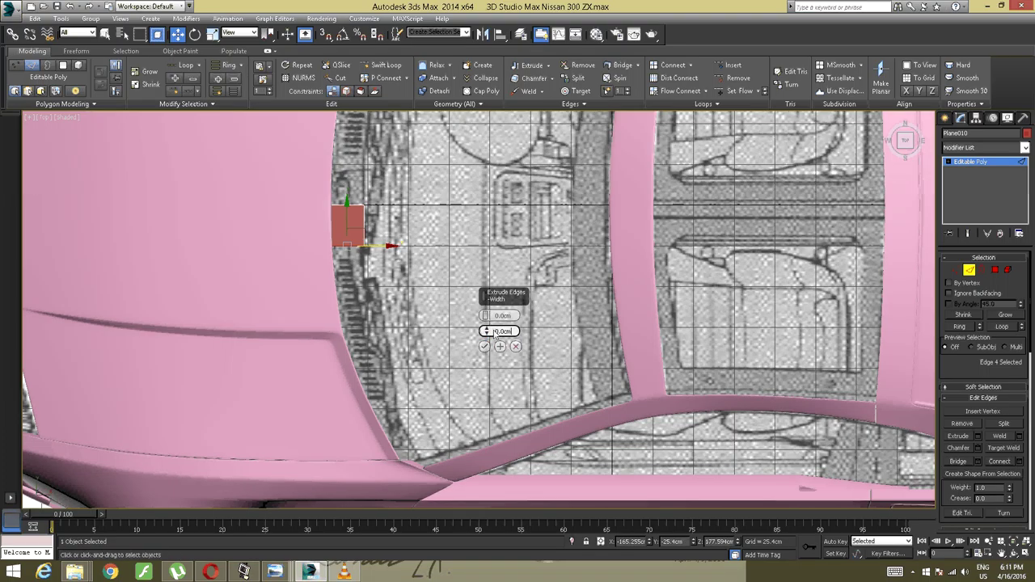
pyautogui.click(484, 346)
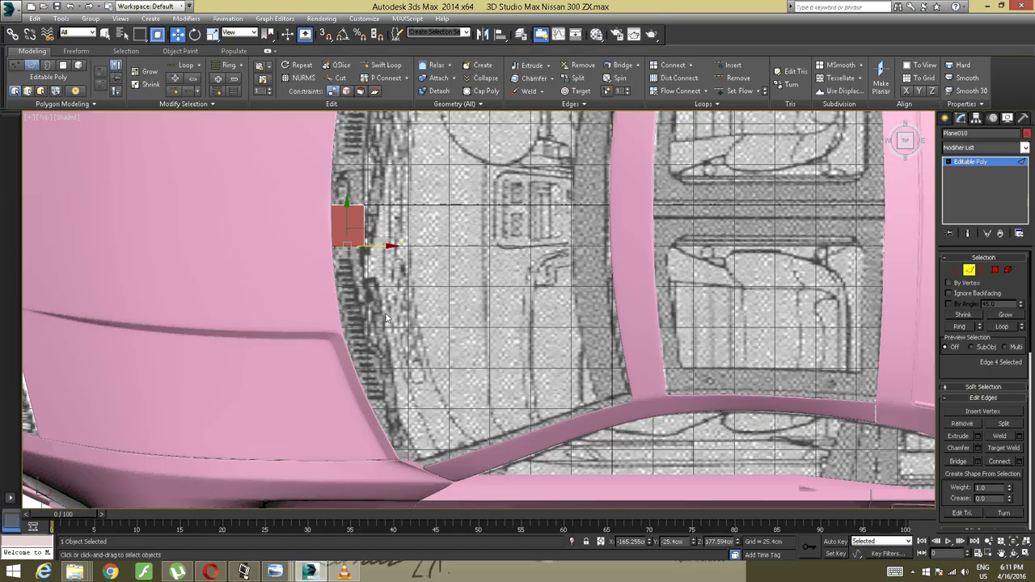
# Pull a copy of the selected edge to the corner between hood and windshield pillar, at about X -123.8, Y -164.1 cm
pyautogui.keyDown('shift'); pyautogui.moveTo(368, 246); pyautogui.dragTo(417, 443); pyautogui.keyUp('shift')
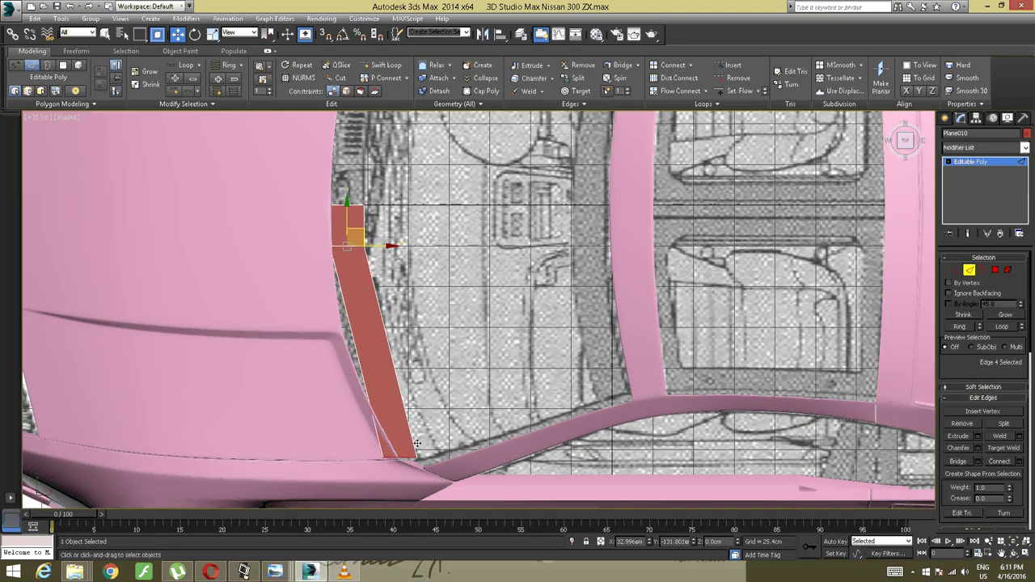
pyautogui.click(407, 455)
pyautogui.moveTo(421, 433); pyautogui.dragTo(427, 358, button='middle')
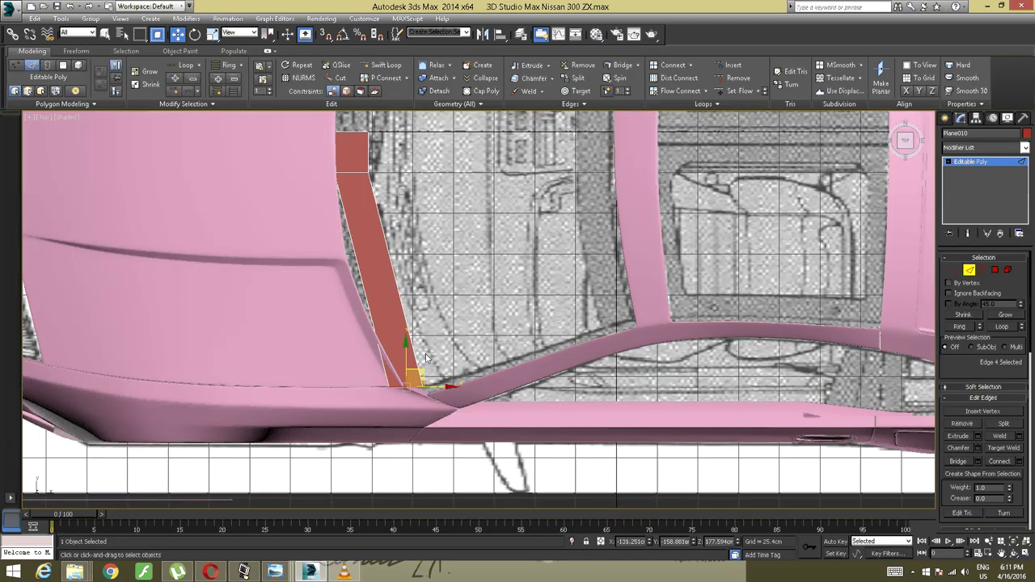
pyautogui.scroll(5, 426, 358)
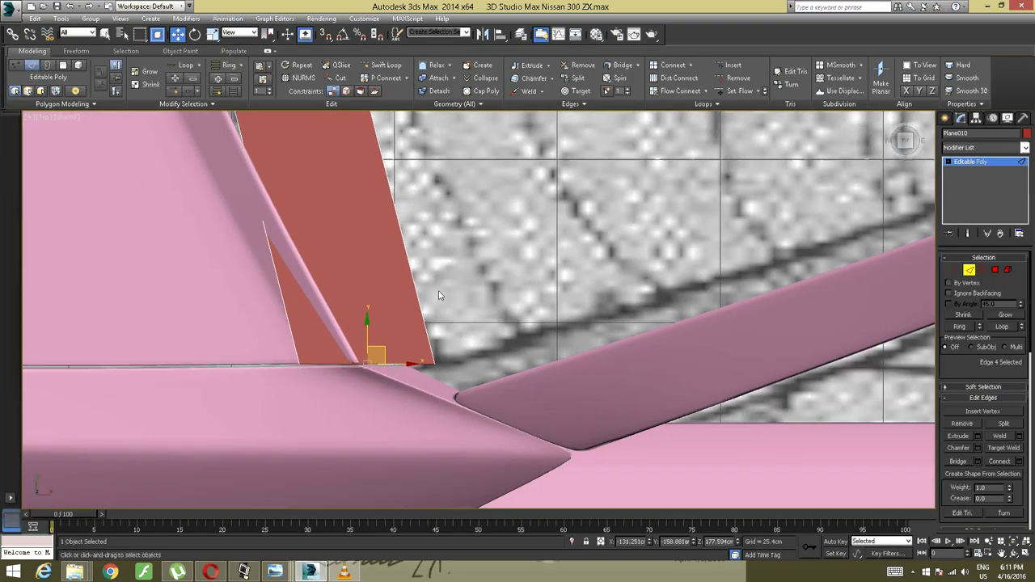
pyautogui.moveTo(438, 295); pyautogui.dragTo(435, 315, button='middle')
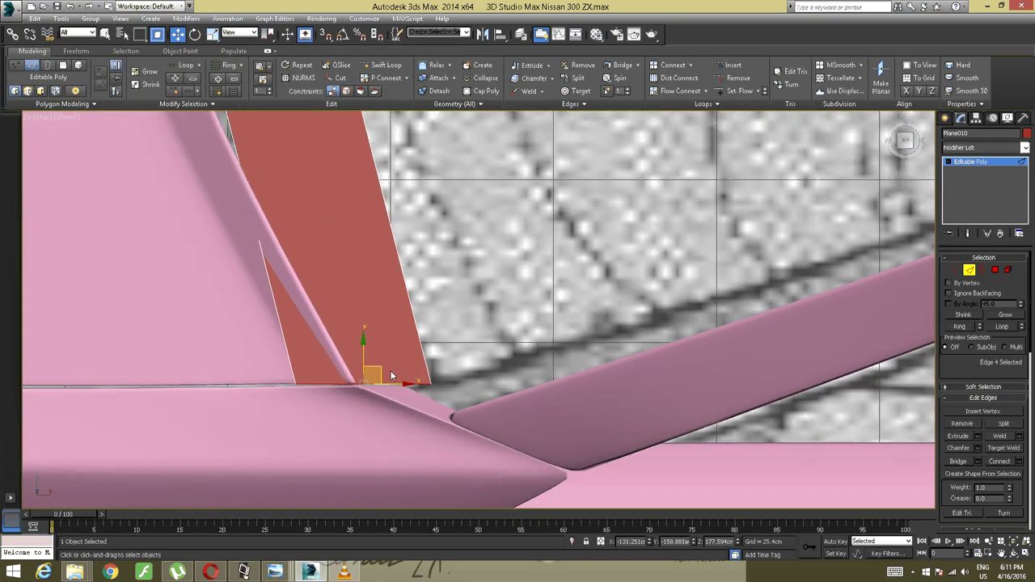
pyautogui.moveTo(391, 376); pyautogui.dragTo(428, 403)
pyautogui.moveTo(469, 333); pyautogui.dragTo(474, 336, button='middle')
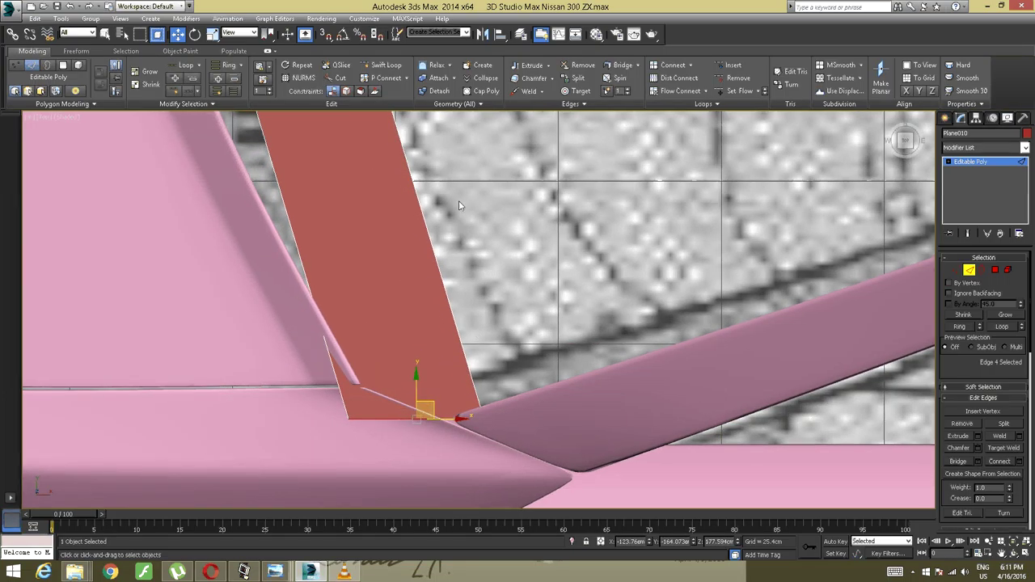
# Lower the plane's visibility in its object properties so the blueprint shows through it
pyautogui.rightClick(399, 206)
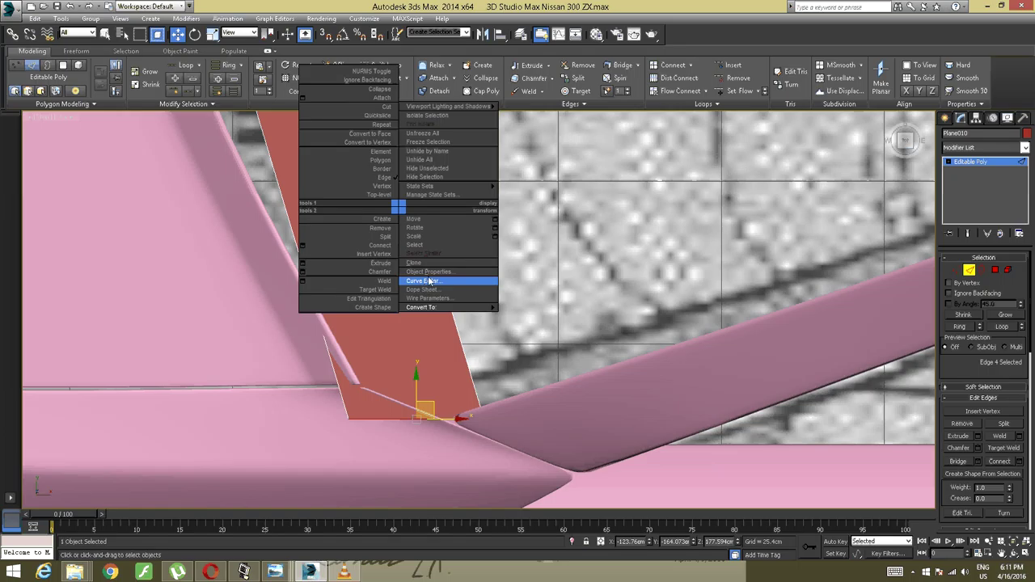
pyautogui.click(428, 272)
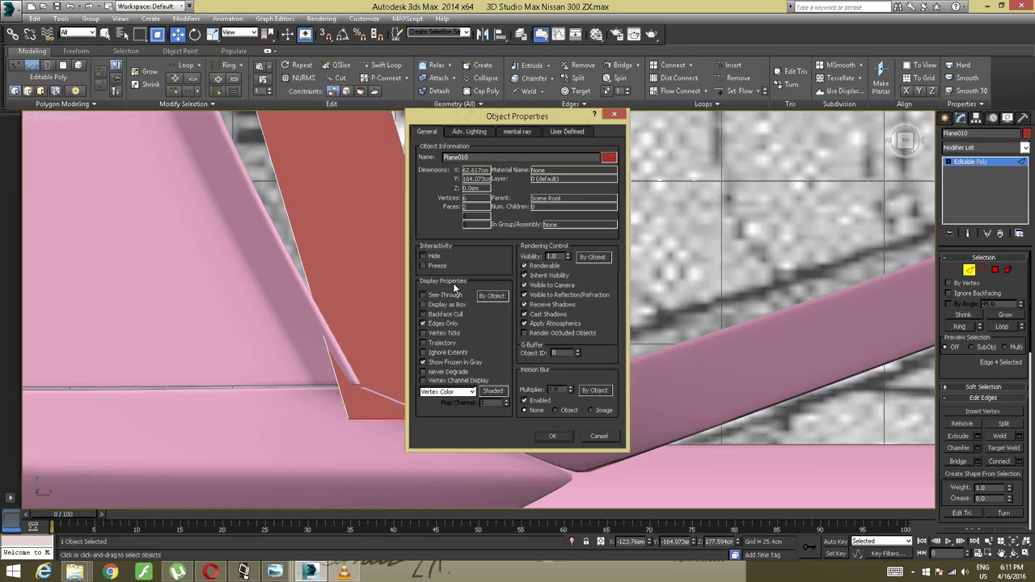
pyautogui.click(568, 258)
pyautogui.click(568, 254)
pyautogui.click(557, 441)
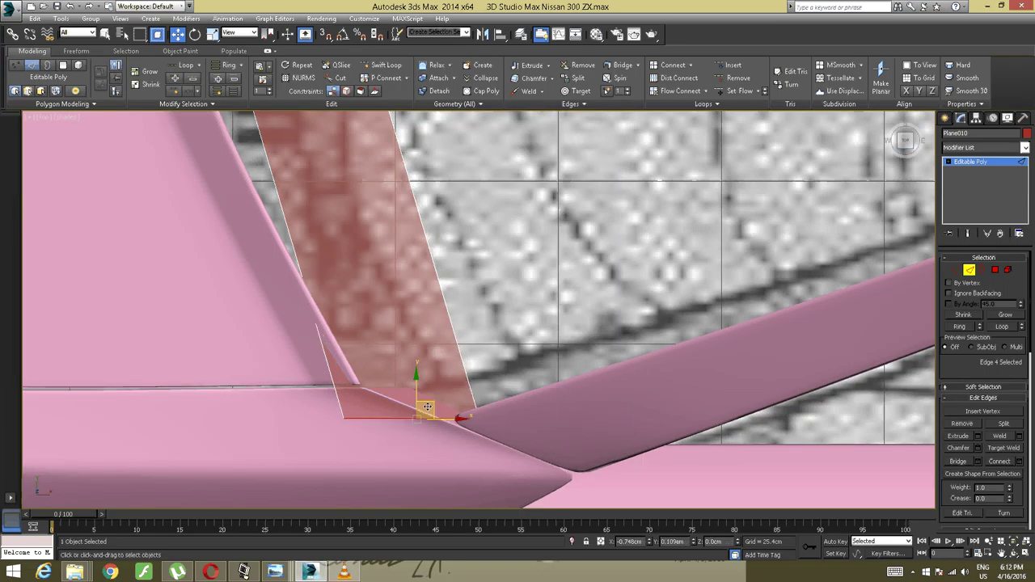
# Fine-tune the strip's end edge at the pillar corner to about X -125.2, Y -164.9 cm
pyautogui.moveTo(426, 406); pyautogui.dragTo(421, 407)
pyautogui.moveTo(434, 370); pyautogui.dragTo(438, 371, button='middle')
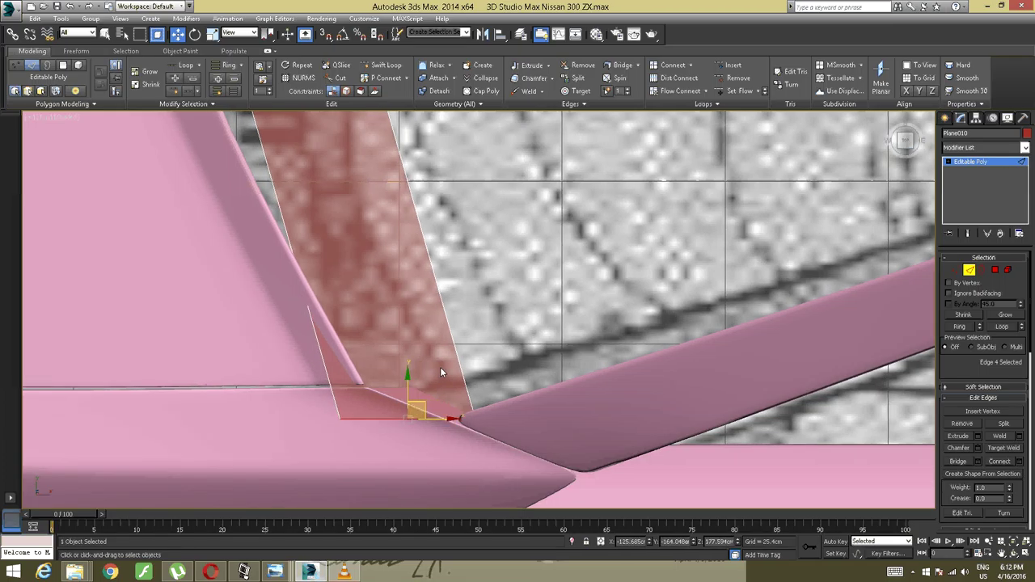
pyautogui.moveTo(421, 404); pyautogui.dragTo(425, 409)
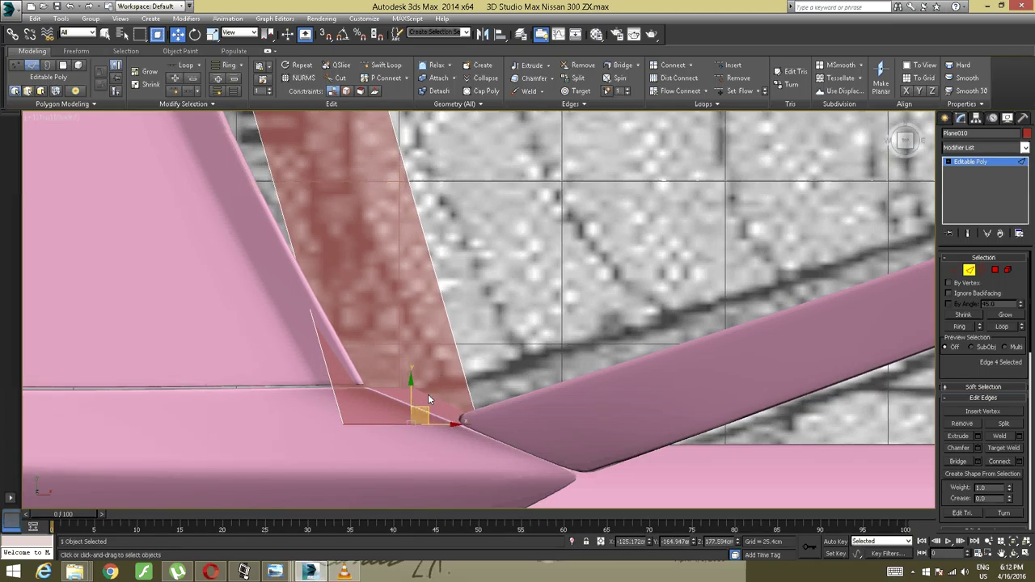
pyautogui.moveTo(455, 394); pyautogui.dragTo(465, 393, button='middle')
# Lower the two vertices at the strip's pillar end along Z to about 176.1 cm
pyautogui.click(958, 272)
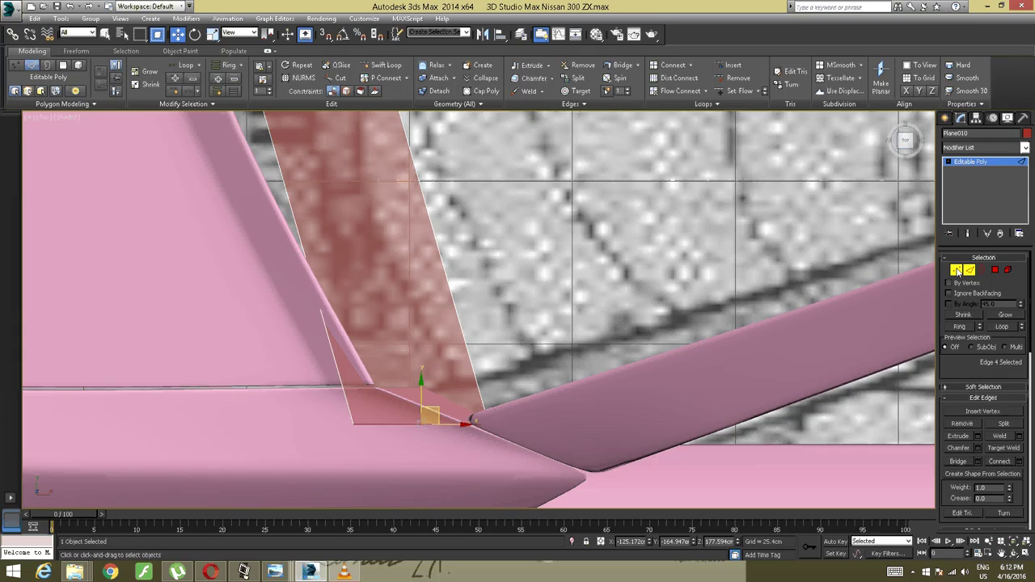
pyautogui.click(956, 270)
pyautogui.moveTo(323, 443); pyautogui.dragTo(365, 409)
pyautogui.keyDown('alt'); pyautogui.moveTo(388, 402); pyautogui.dragTo(477, 367, button='middle'); pyautogui.keyUp('alt')
pyautogui.moveTo(494, 356); pyautogui.dragTo(336, 461)
pyautogui.keyDown('alt'); pyautogui.moveTo(388, 436); pyautogui.dragTo(336, 398, button='middle'); pyautogui.keyUp('alt')
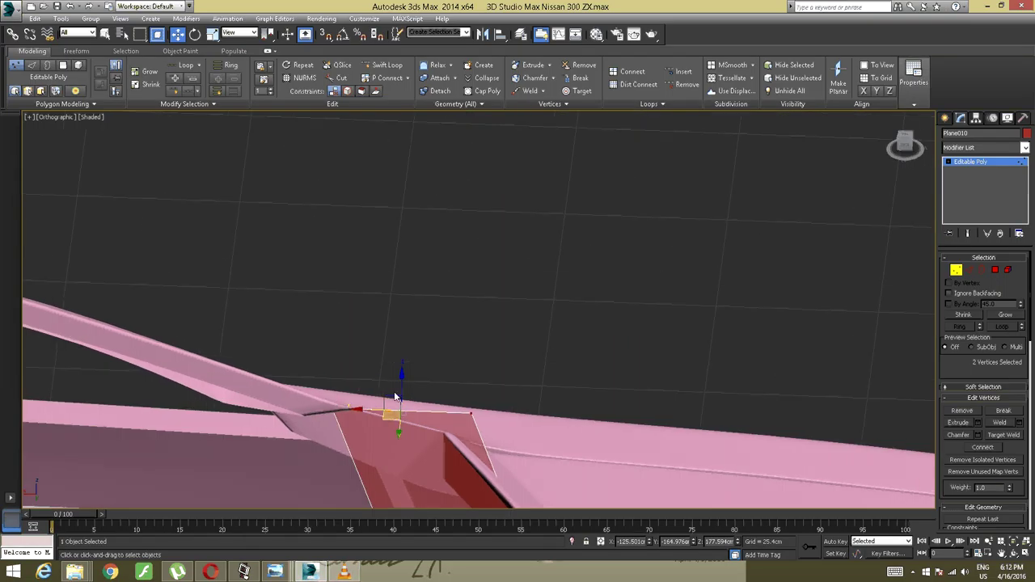
pyautogui.moveTo(398, 388); pyautogui.dragTo(397, 403)
# Move the strip's hood-side end vertex to the hood corner, at about X -133.5, Y -159.8, Z 171.8 cm
pyautogui.keyDown('alt'); pyautogui.moveTo(397, 402); pyautogui.dragTo(477, 392, button='middle'); pyautogui.keyUp('alt')
pyautogui.click(467, 405)
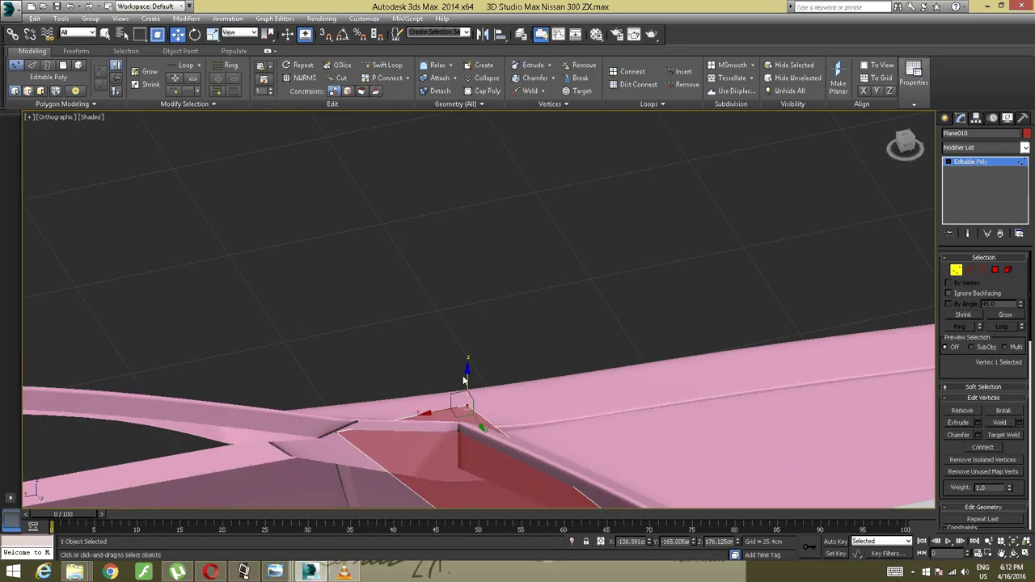
pyautogui.moveTo(462, 379); pyautogui.dragTo(462, 388)
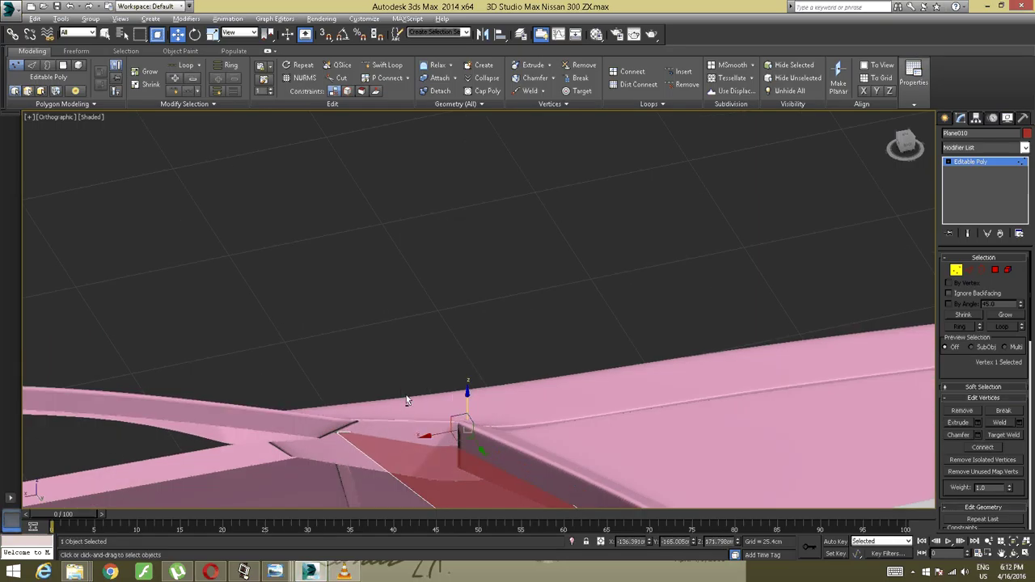
pyautogui.scroll(8, 484, 431)
pyautogui.keyDown('alt'); pyautogui.moveTo(483, 431); pyautogui.dragTo(394, 333, button='middle'); pyautogui.keyUp('alt')
pyautogui.moveTo(394, 334); pyautogui.dragTo(423, 346)
pyautogui.keyDown('alt'); pyautogui.moveTo(423, 346); pyautogui.dragTo(367, 331, button='middle'); pyautogui.keyUp('alt')
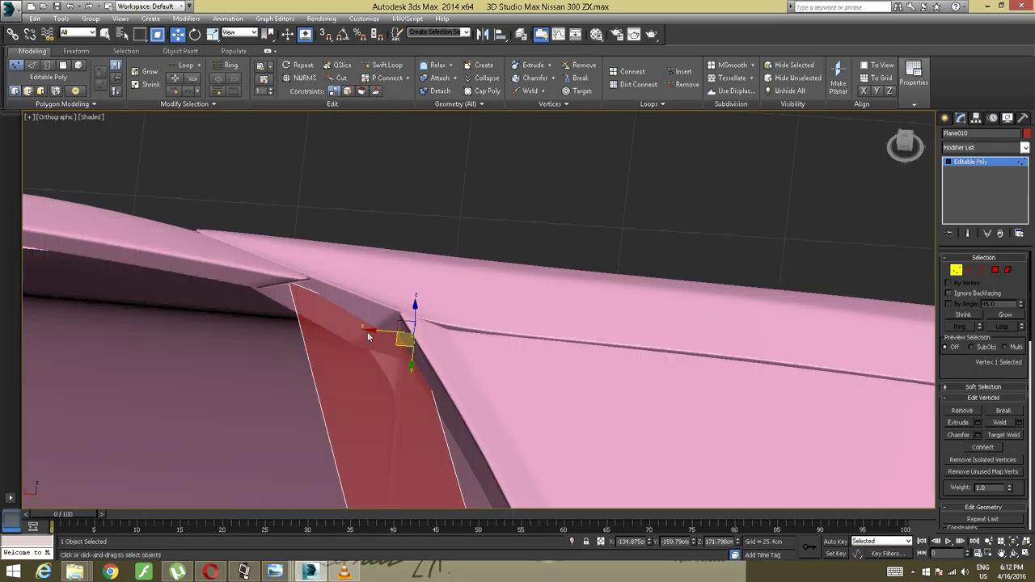
pyautogui.moveTo(367, 332); pyautogui.dragTo(339, 324)
pyautogui.keyDown('alt'); pyautogui.moveTo(339, 324); pyautogui.dragTo(325, 304, button='middle'); pyautogui.keyUp('alt')
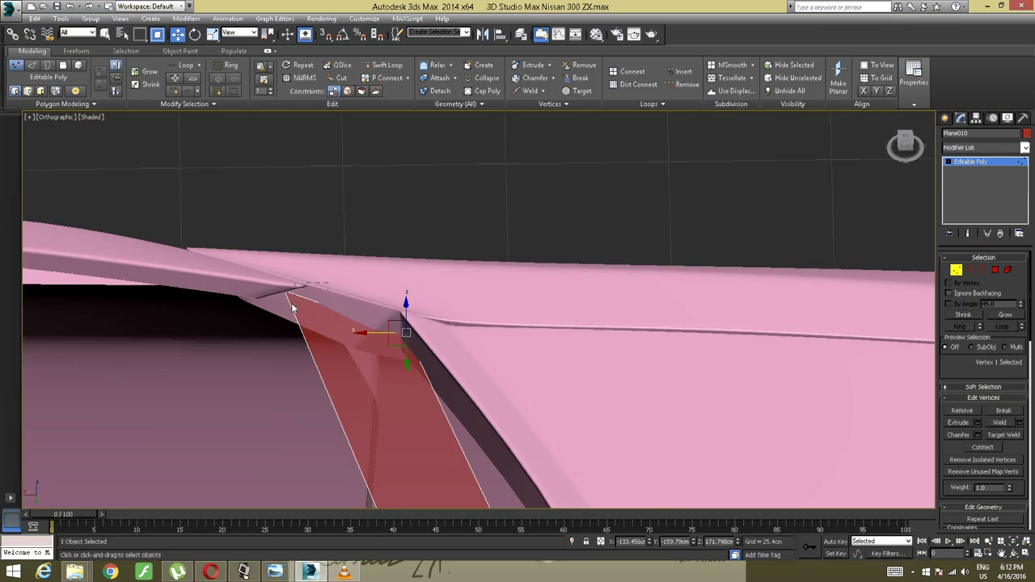
# Raise the strip's pillar-side end vertex slightly along Z and its hood-side end vertex to about Z 175.4 cm
pyautogui.moveTo(293, 308); pyautogui.dragTo(278, 309)
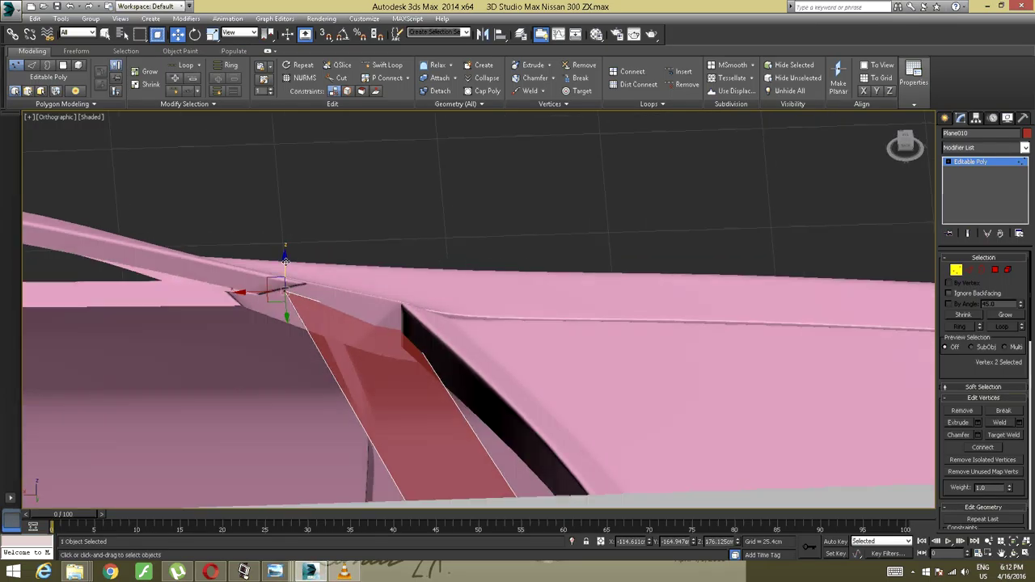
pyautogui.moveTo(285, 258); pyautogui.dragTo(285, 254)
pyautogui.keyDown('alt'); pyautogui.moveTo(286, 254); pyautogui.dragTo(334, 279, button='middle'); pyautogui.keyUp('alt')
pyautogui.moveTo(466, 253); pyautogui.dragTo(394, 314)
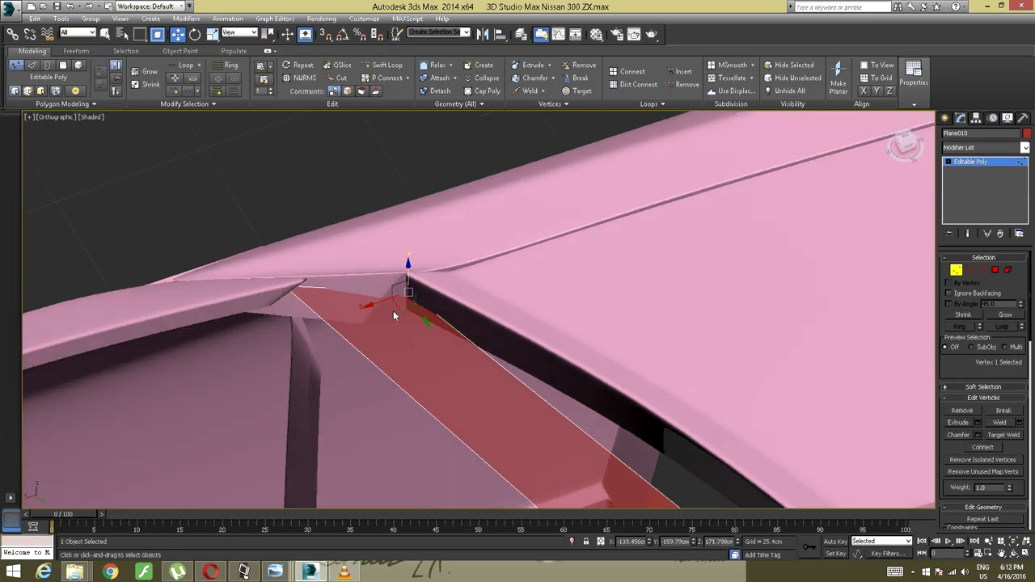
pyautogui.keyDown('alt'); pyautogui.moveTo(393, 313); pyautogui.dragTo(407, 270, button='middle'); pyautogui.keyUp('alt')
pyautogui.moveTo(407, 270); pyautogui.dragTo(408, 254)
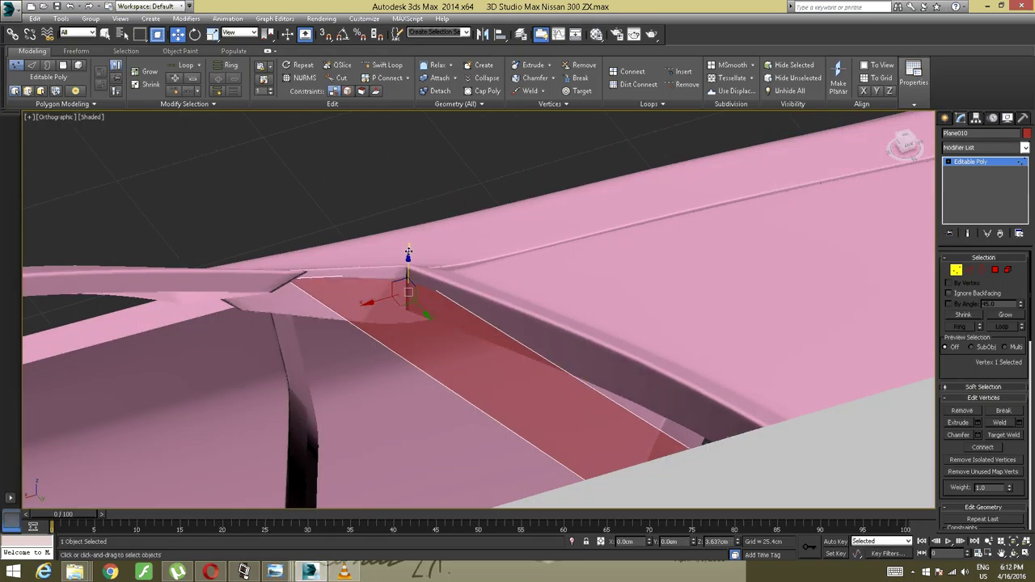
pyautogui.keyDown('alt'); pyautogui.moveTo(408, 254); pyautogui.dragTo(339, 368, button='middle'); pyautogui.keyUp('alt')
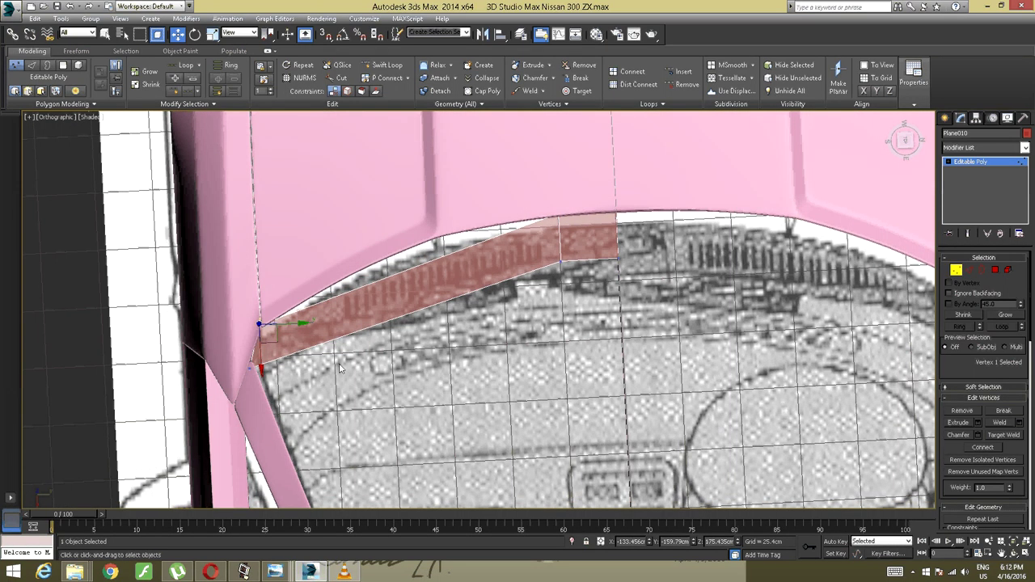
# Add four roughly evenly spaced edge loops across the long section of the strip with Swift Loop
pyautogui.click(340, 368)
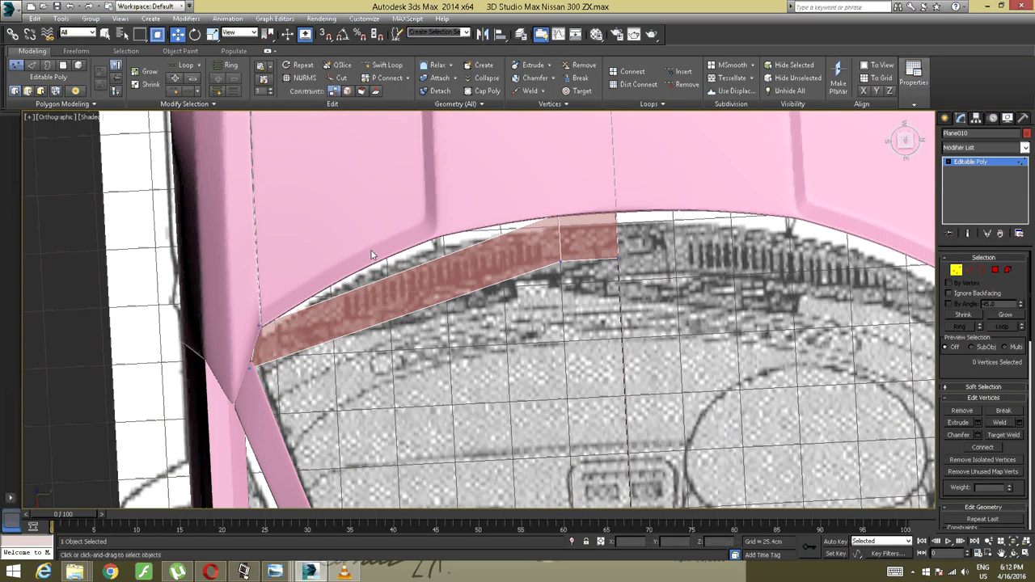
pyautogui.click(906, 141)
pyautogui.moveTo(616, 288); pyautogui.dragTo(639, 329, button='middle')
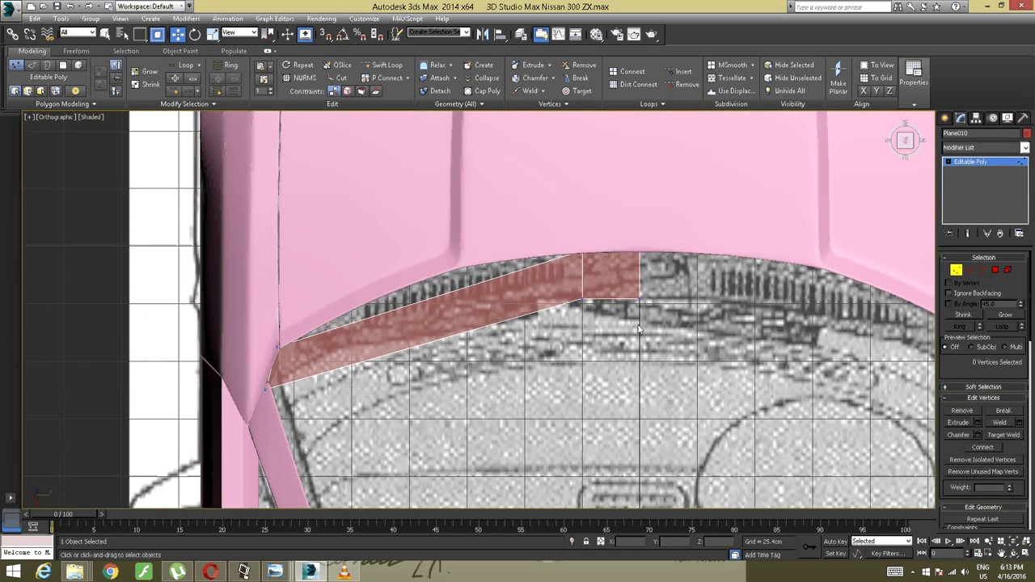
pyautogui.scroll(2, 535, 312)
pyautogui.scroll(-1, 503, 309)
pyautogui.moveTo(486, 313); pyautogui.dragTo(513, 304, button='middle')
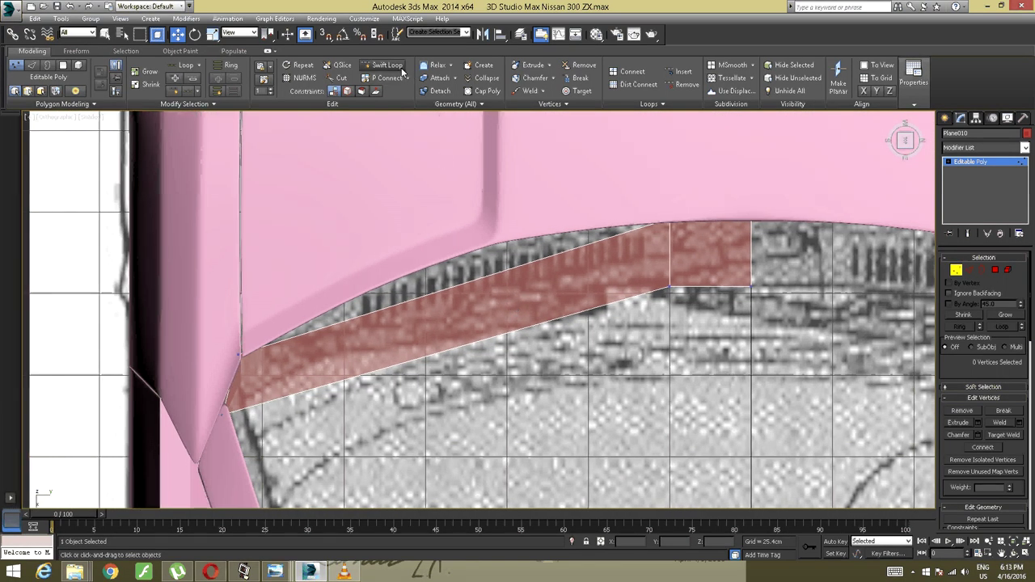
pyautogui.click(385, 65)
pyautogui.click(292, 364)
pyautogui.click(382, 328)
pyautogui.click(475, 311)
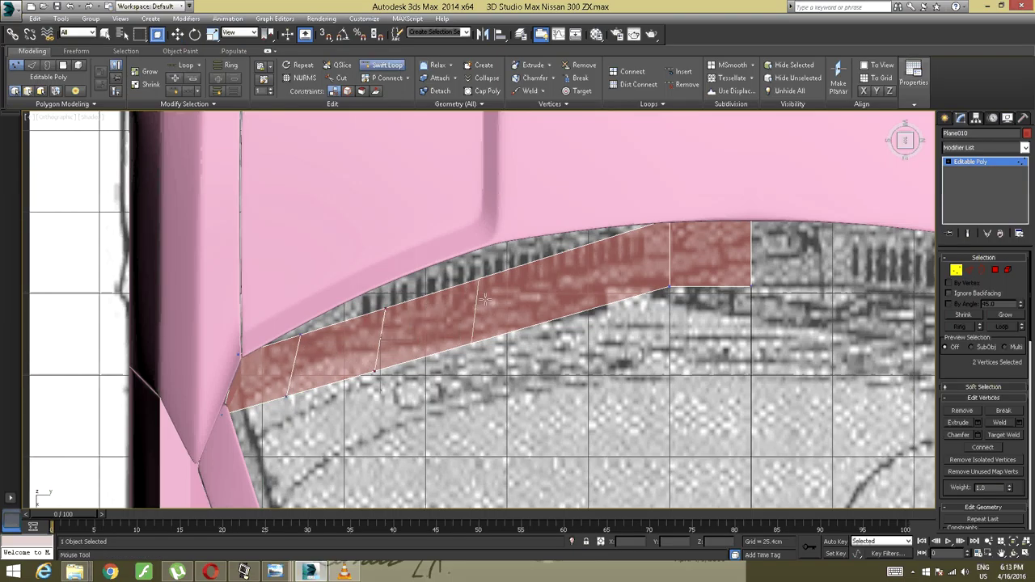
pyautogui.click(582, 267)
# Move the two added loops nearest the car's centre along X by about -8.1 and -12.9 cm to follow the hood's rear edge
pyautogui.press('w')
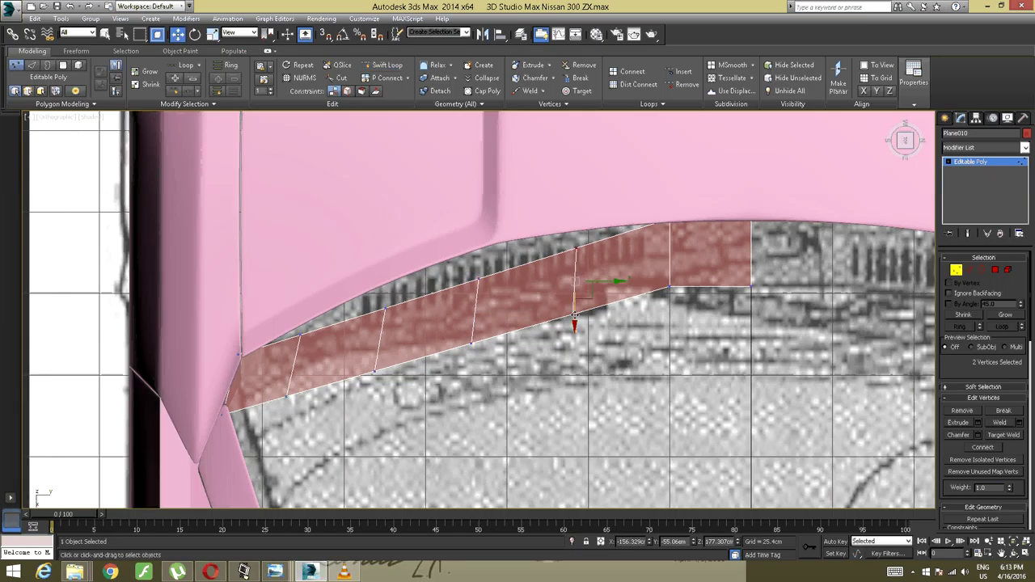
pyautogui.moveTo(575, 314); pyautogui.dragTo(576, 288)
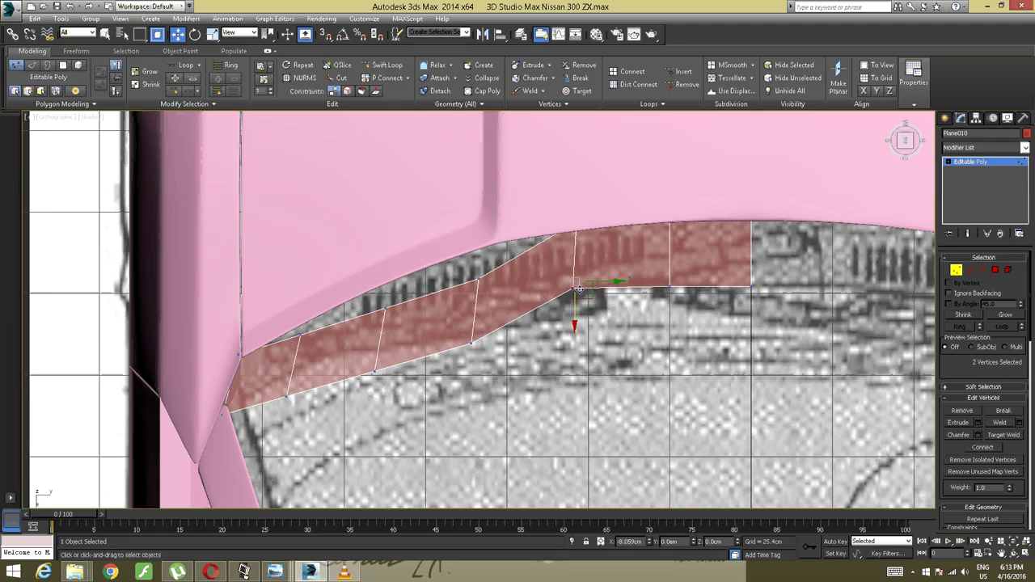
pyautogui.moveTo(485, 329); pyautogui.dragTo(462, 265)
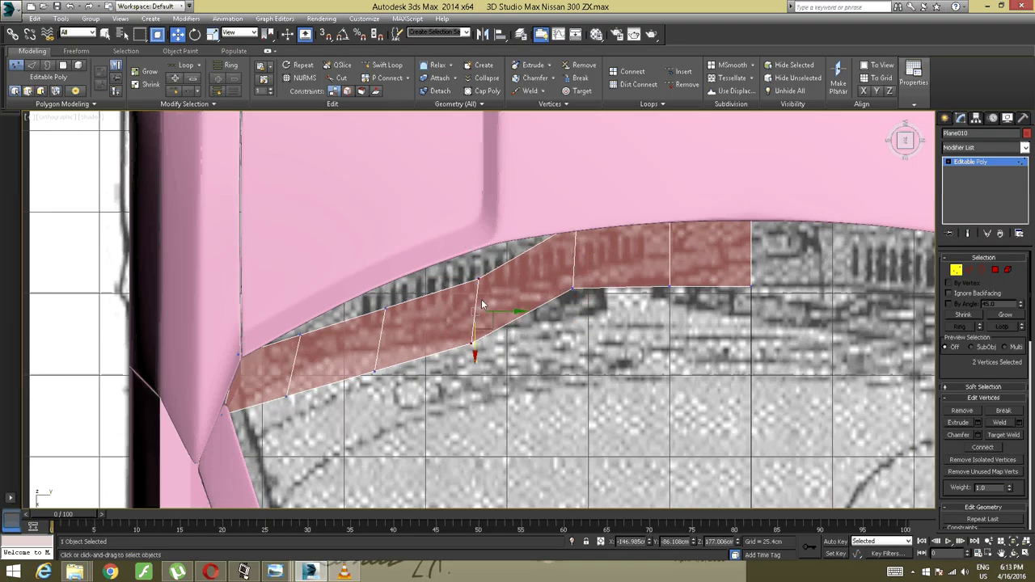
pyautogui.moveTo(480, 299)
pyautogui.mouseDown()
pyautogui.moveTo(474, 308)
pyautogui.moveTo(478, 243)
pyautogui.moveTo(480, 302)
pyautogui.mouseUp()
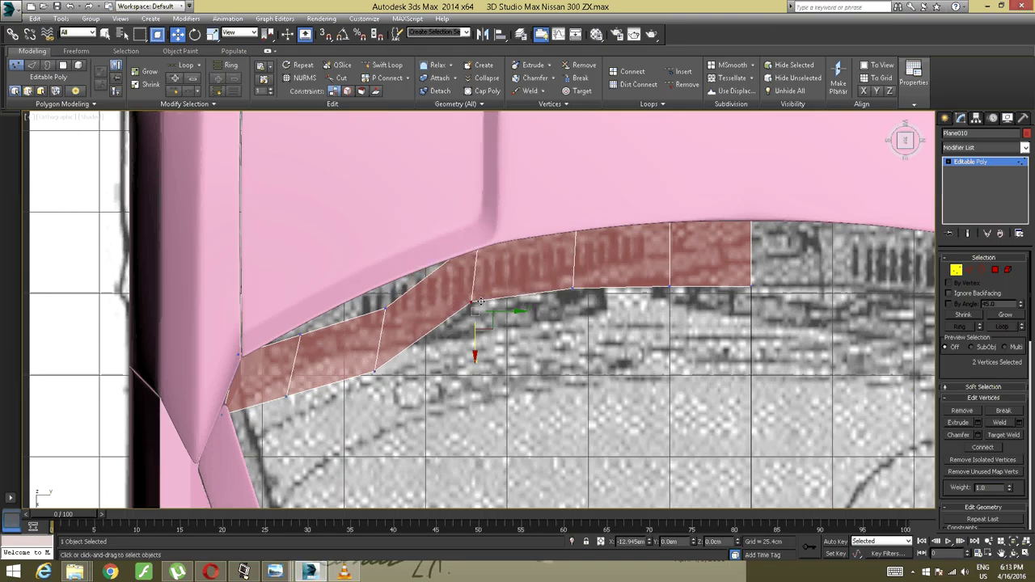
# Move the two remaining loops toward the pillar to about X -148.5 and -136.4 cm so the strip follows the hood edge
pyautogui.click(384, 308)
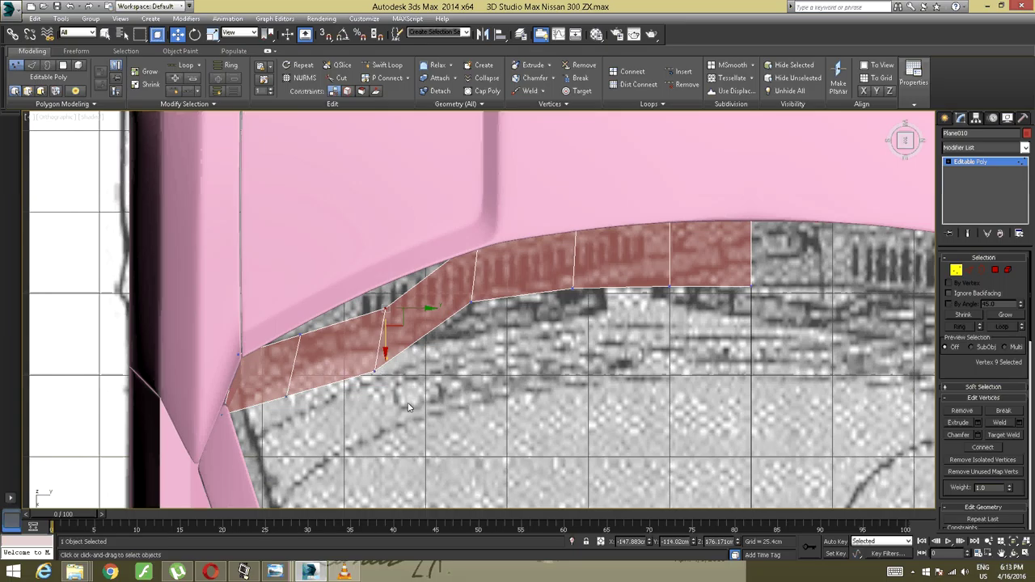
pyautogui.keyDown('ctrl'); pyautogui.click(375, 368); pyautogui.keyUp('ctrl')
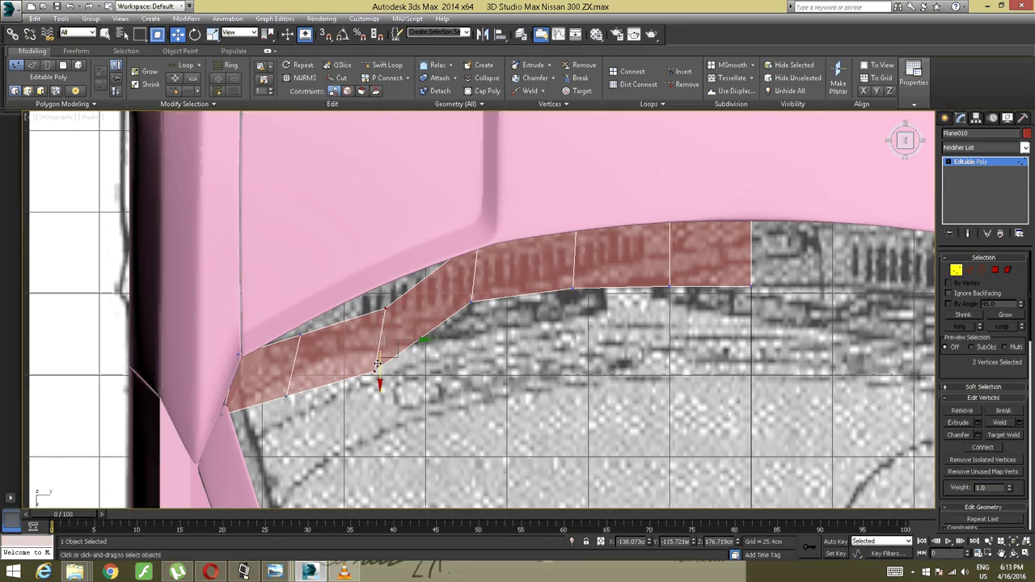
pyautogui.moveTo(376, 363); pyautogui.dragTo(373, 306)
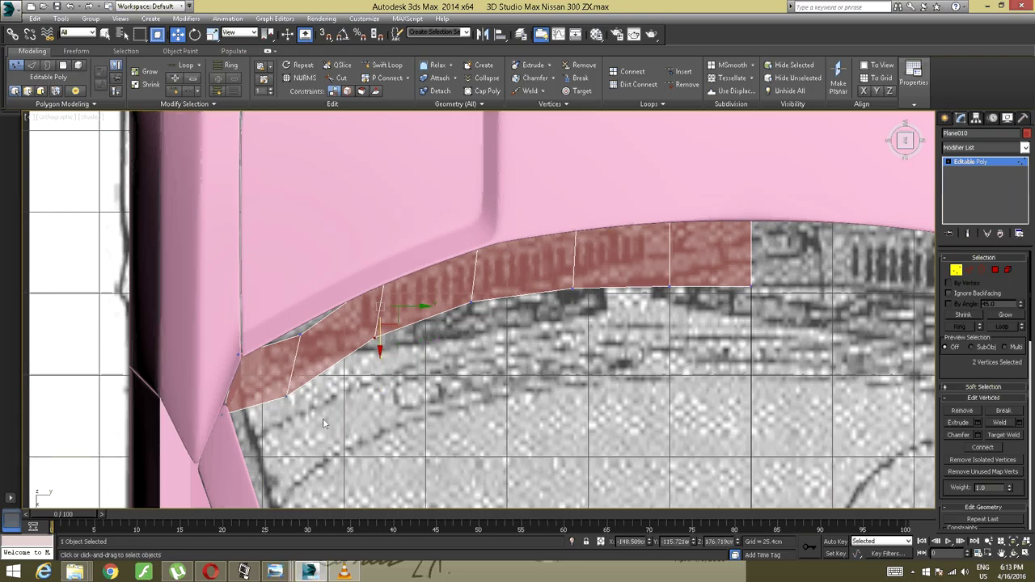
pyautogui.moveTo(290, 321); pyautogui.dragTo(291, 322)
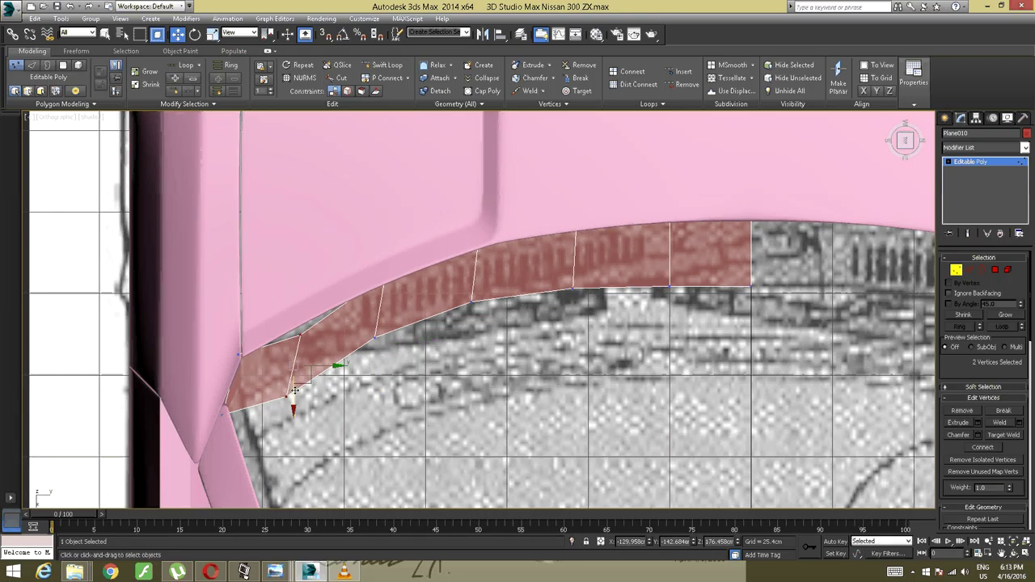
pyautogui.moveTo(295, 390); pyautogui.dragTo(295, 369)
# Isolate the strip to examine its curvature on its own, and end the isolation
pyautogui.keyDown('alt'); pyautogui.moveTo(312, 393); pyautogui.dragTo(403, 408, button='middle'); pyautogui.keyUp('alt')
pyautogui.rightClick(403, 408)
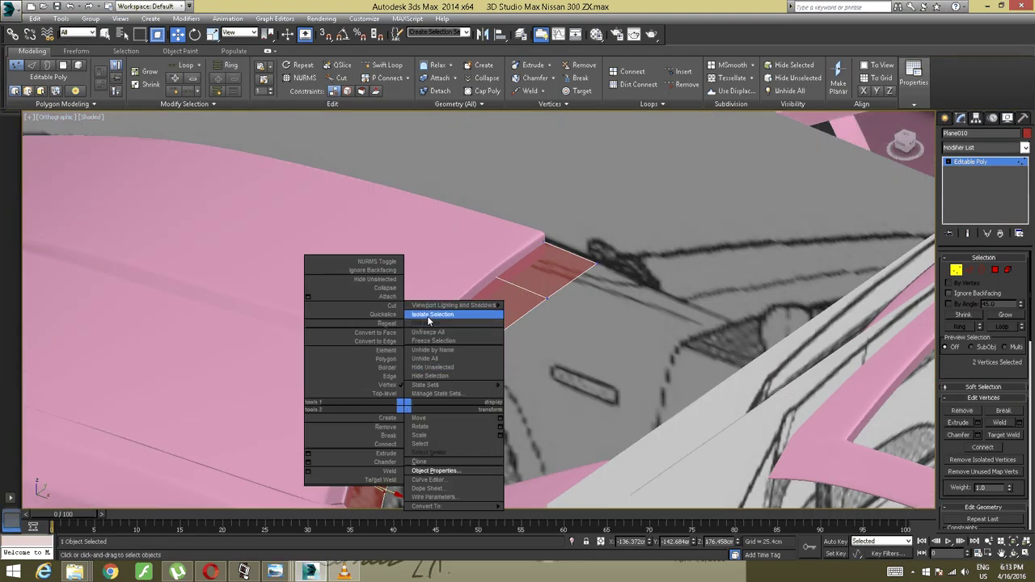
pyautogui.click(432, 313)
pyautogui.scroll(-7, 478, 323)
pyautogui.keyDown('alt'); pyautogui.moveTo(480, 321); pyautogui.dragTo(448, 349, button='middle'); pyautogui.keyUp('alt')
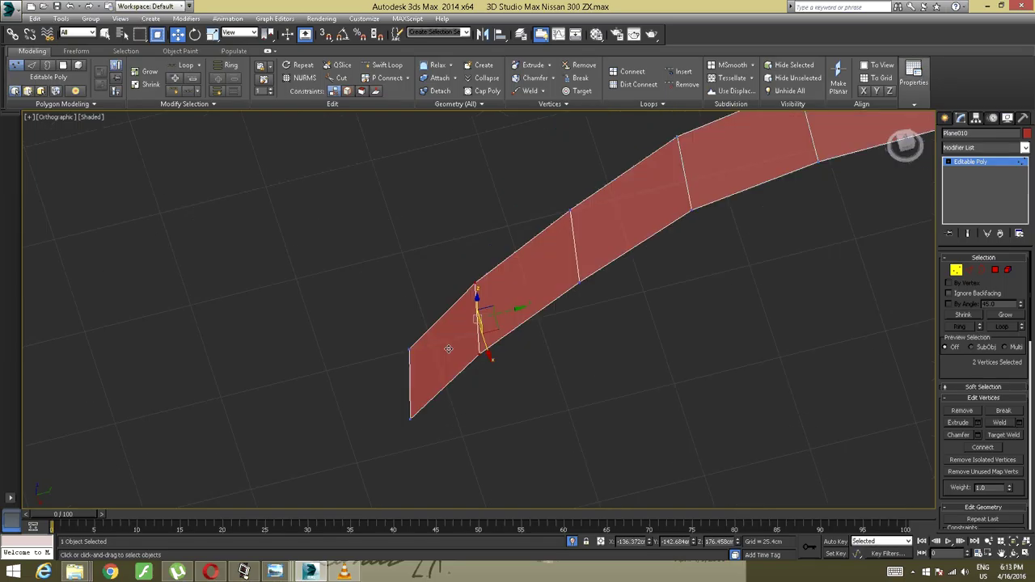
pyautogui.moveTo(571, 303); pyautogui.dragTo(247, 478, button='middle')
pyautogui.scroll(-3, 260, 458)
pyautogui.keyDown('alt'); pyautogui.moveTo(282, 426); pyautogui.dragTo(220, 416, button='middle'); pyautogui.keyUp('alt')
pyautogui.rightClick(220, 417)
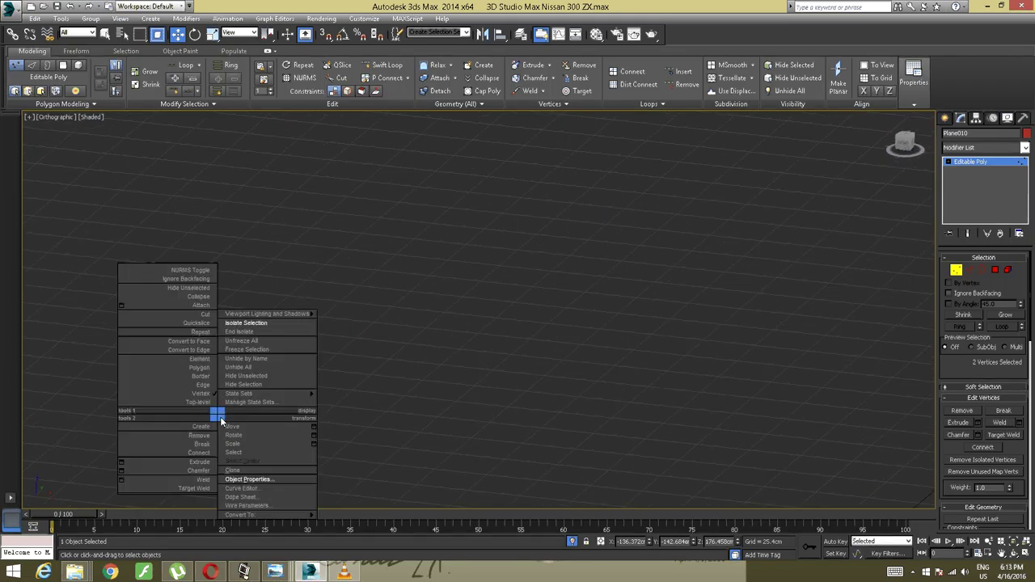
pyautogui.click(240, 332)
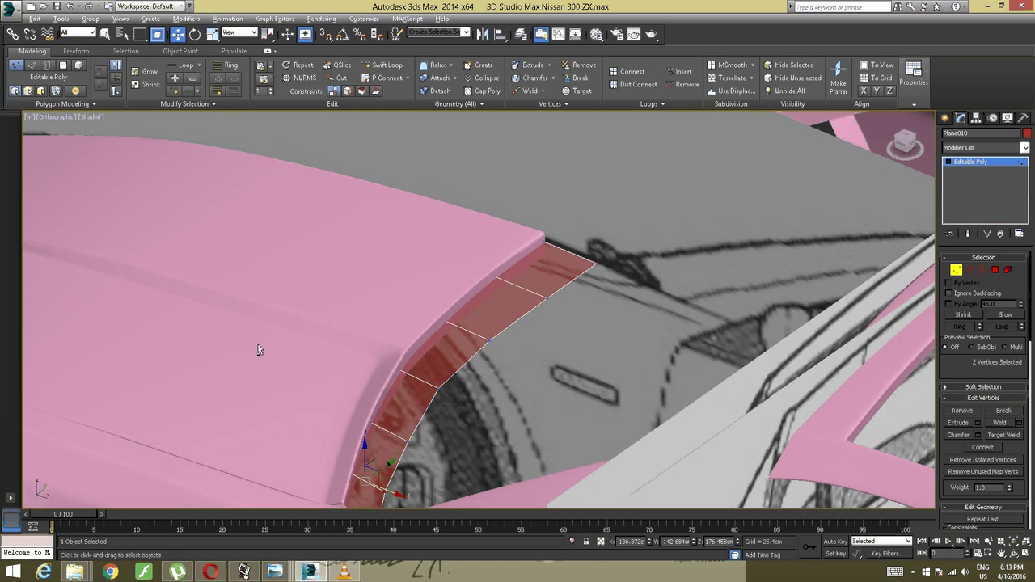
# Examine the strip's fit against the hood edge and the blueprint from the side and from the top view
pyautogui.moveTo(258, 348); pyautogui.dragTo(425, 340, button='middle')
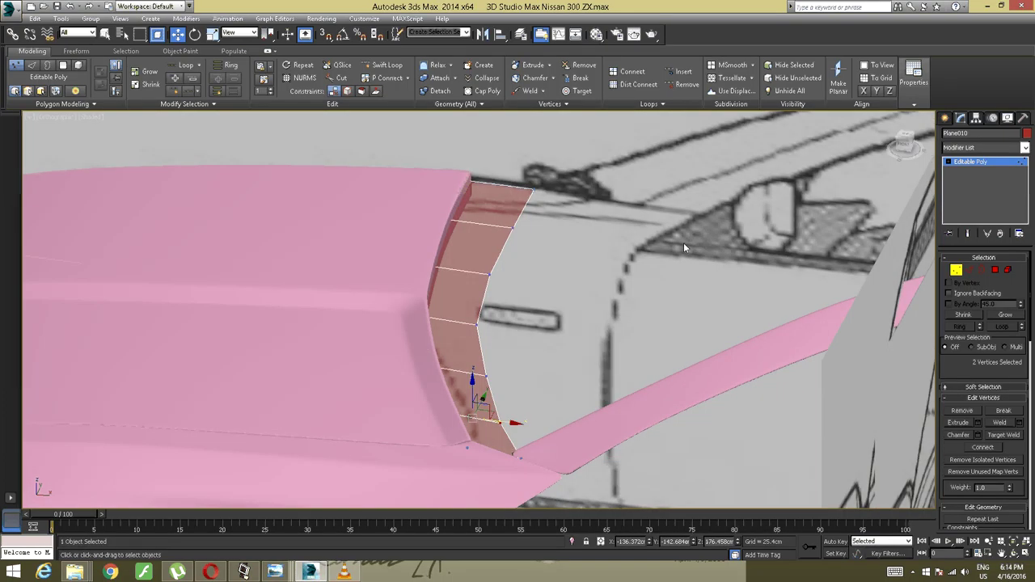
pyautogui.click(904, 144)
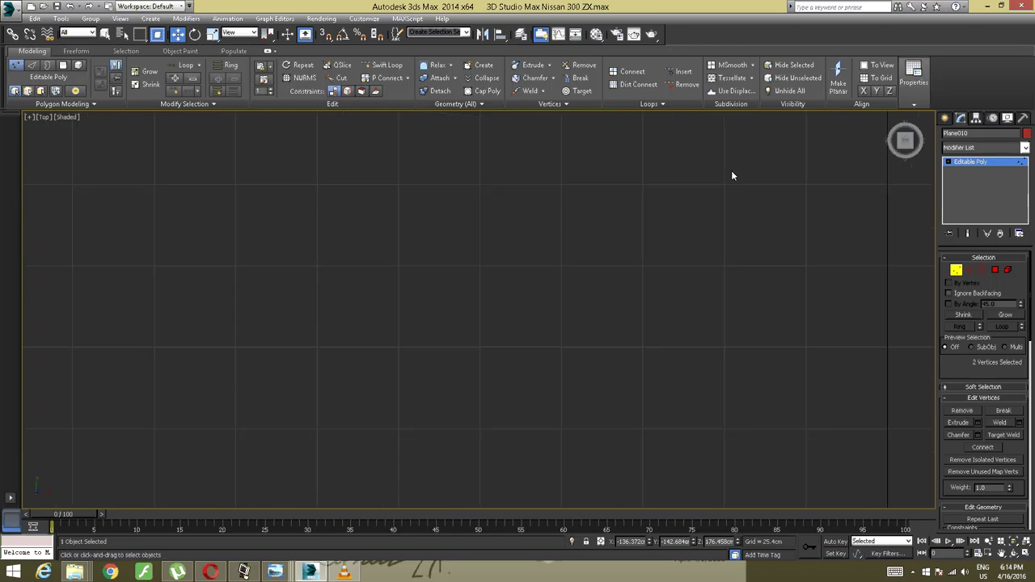
pyautogui.scroll(-10, 627, 279)
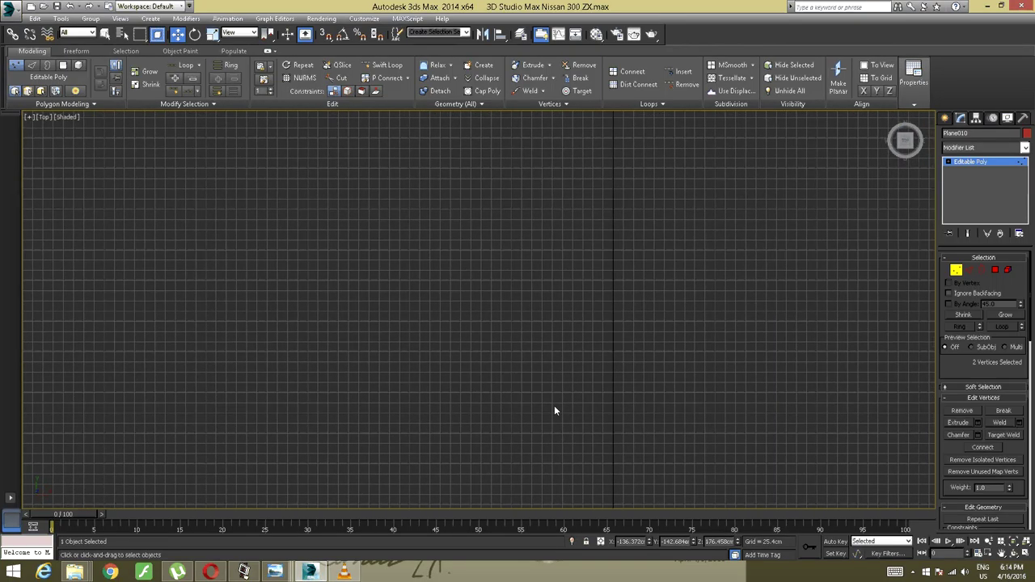
pyautogui.scroll(-5, 554, 411)
pyautogui.moveTo(535, 311); pyautogui.dragTo(454, 414, button='middle')
pyautogui.scroll(15, 474, 335)
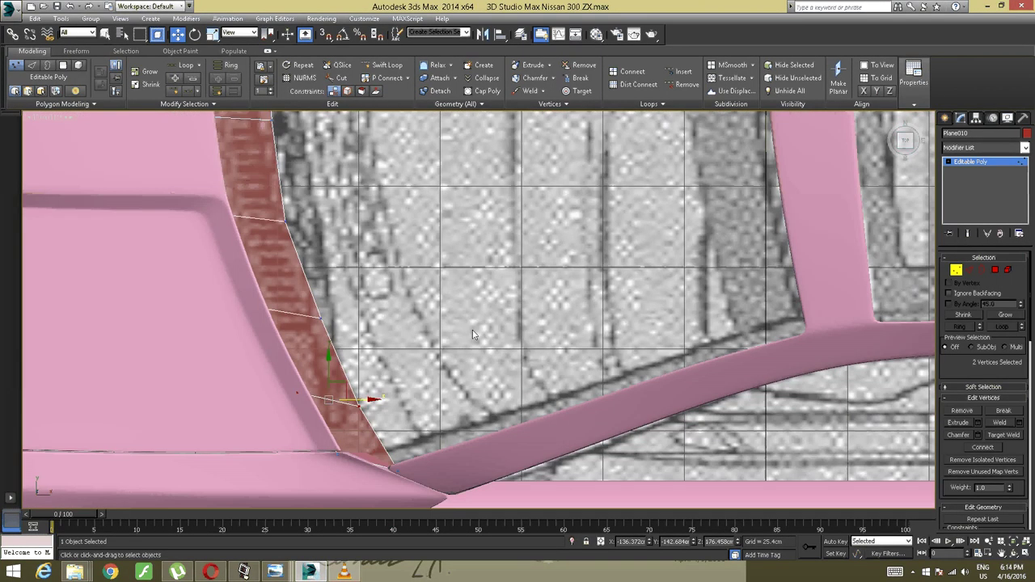
pyautogui.moveTo(473, 330); pyautogui.dragTo(591, 422, button='middle')
pyautogui.moveTo(502, 372); pyautogui.dragTo(514, 393, button='middle')
pyautogui.scroll(-2, 391, 335)
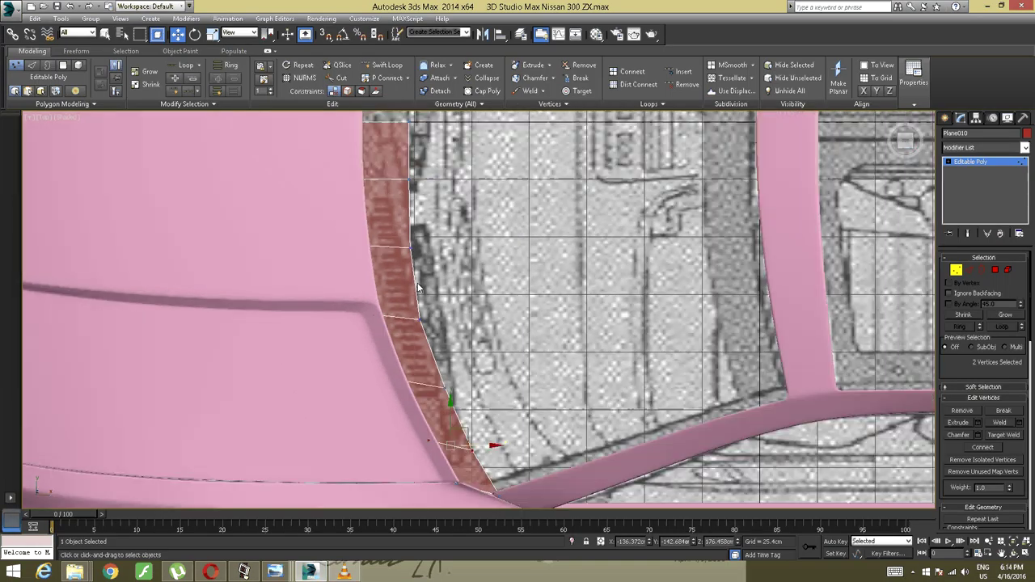
pyautogui.moveTo(397, 266); pyautogui.dragTo(391, 300, button='middle')
# Isolate the strip and switch to edge editing
pyautogui.rightClick(389, 297)
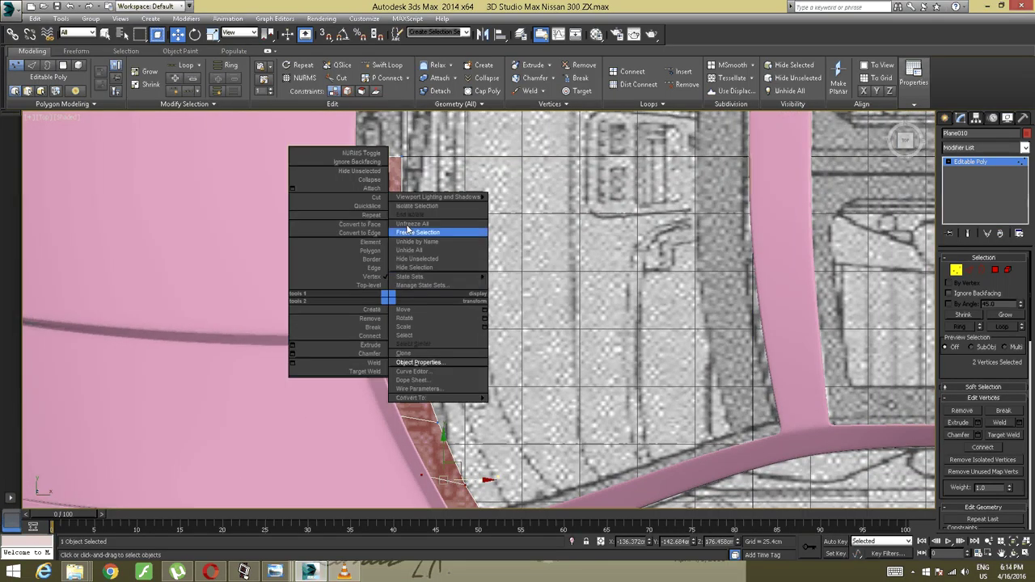
pyautogui.click(412, 206)
pyautogui.keyDown('alt'); pyautogui.moveTo(445, 264); pyautogui.dragTo(385, 260, button='middle'); pyautogui.keyUp('alt')
pyautogui.scroll(-3, 450, 273)
pyautogui.click(505, 314)
pyautogui.click(957, 270)
pyautogui.press('2')
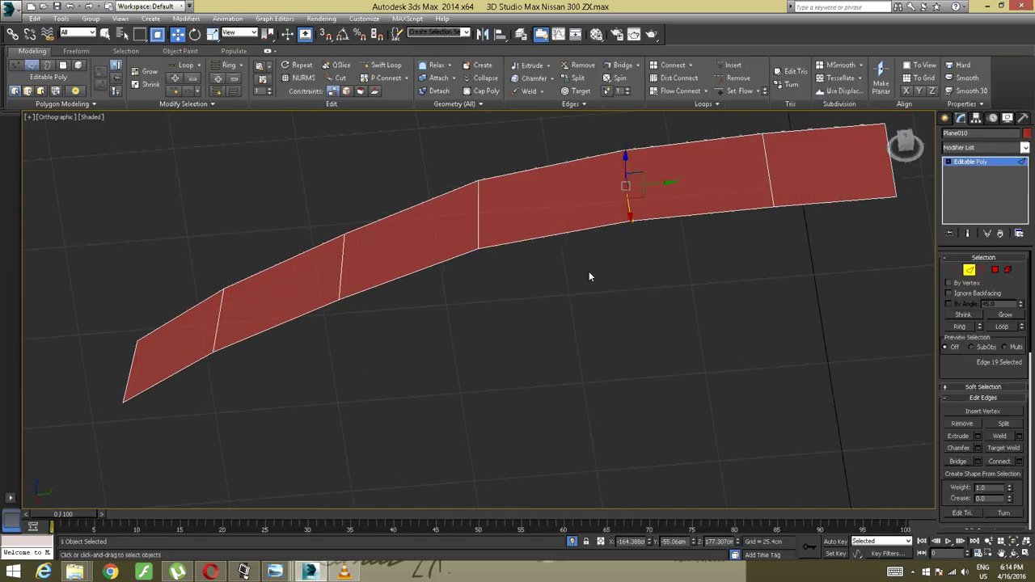
pyautogui.rightClick(562, 246)
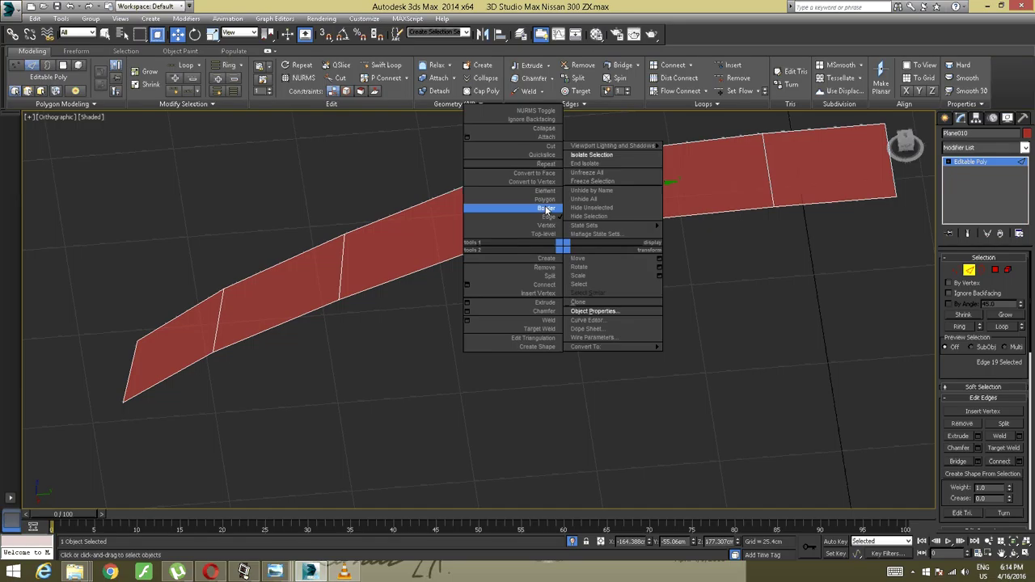
pyautogui.click(546, 215)
# Select the edge loops along both long sides of the strip together with its pillar-end edge
pyautogui.click(275, 326)
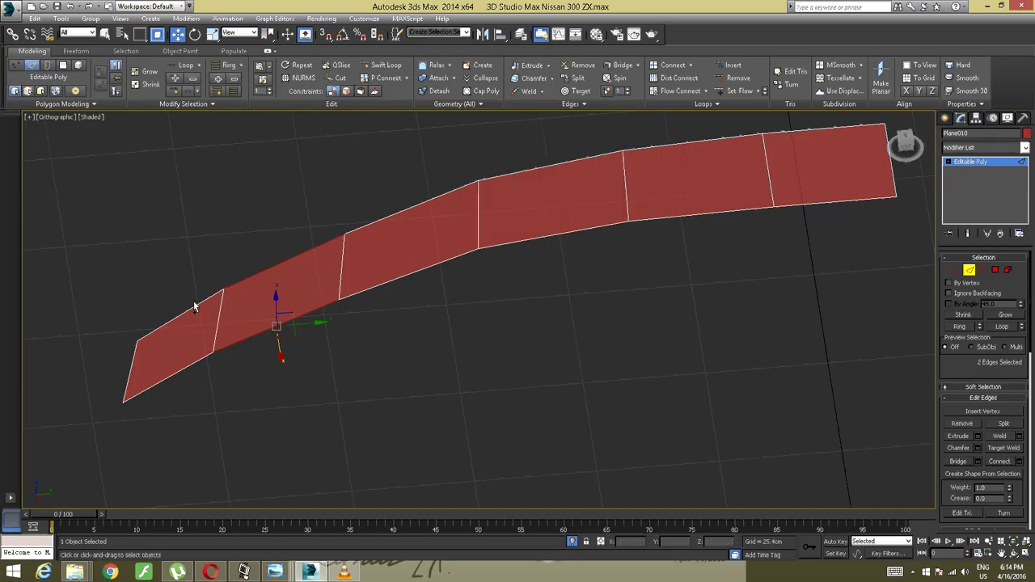
pyautogui.keyDown('ctrl'); pyautogui.click(129, 361); pyautogui.keyUp('ctrl')
pyautogui.keyDown('ctrl'); pyautogui.click(129, 364); pyautogui.keyUp('ctrl')
pyautogui.click(184, 64)
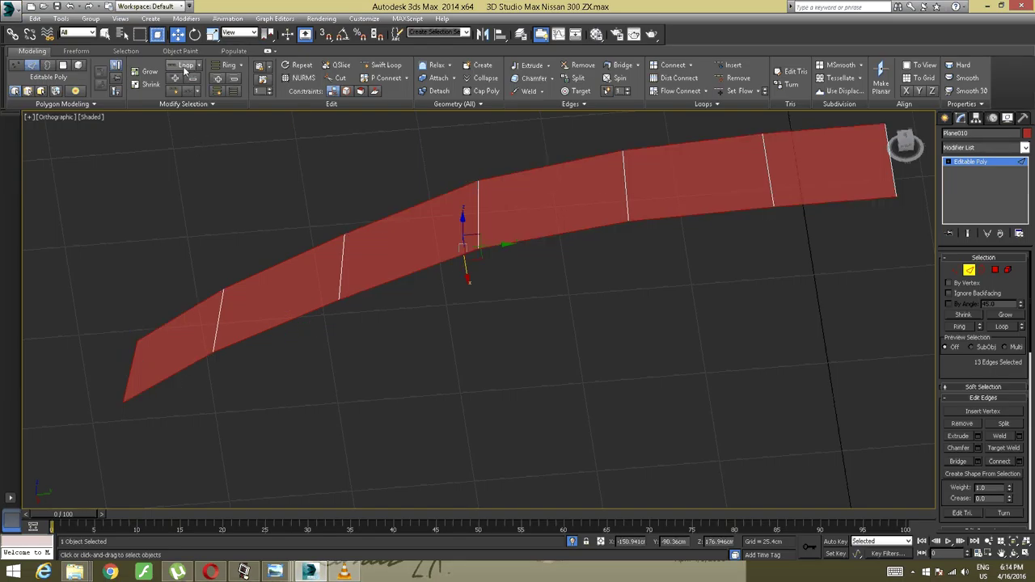
# Extrude the selected outer edges with height and width set to 0 cm
pyautogui.keyDown('alt'); pyautogui.moveTo(346, 225); pyautogui.dragTo(389, 226, button='middle'); pyautogui.keyUp('alt')
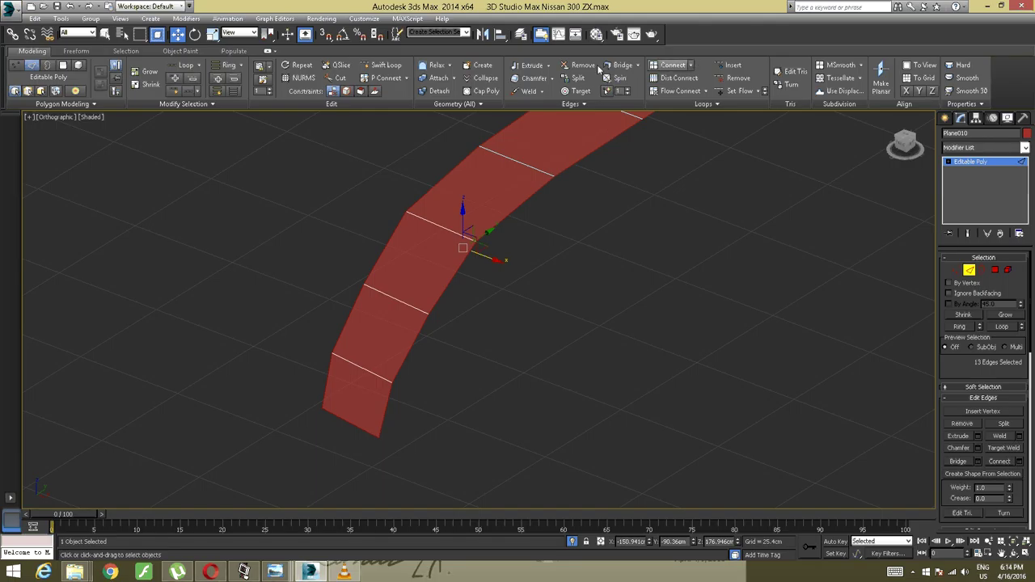
pyautogui.click(547, 66)
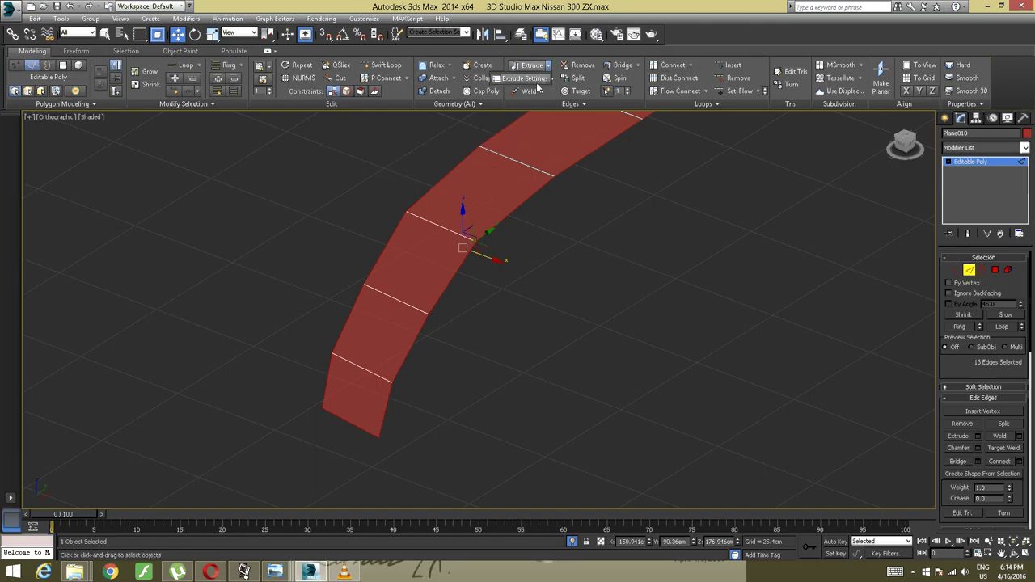
pyautogui.click(534, 83)
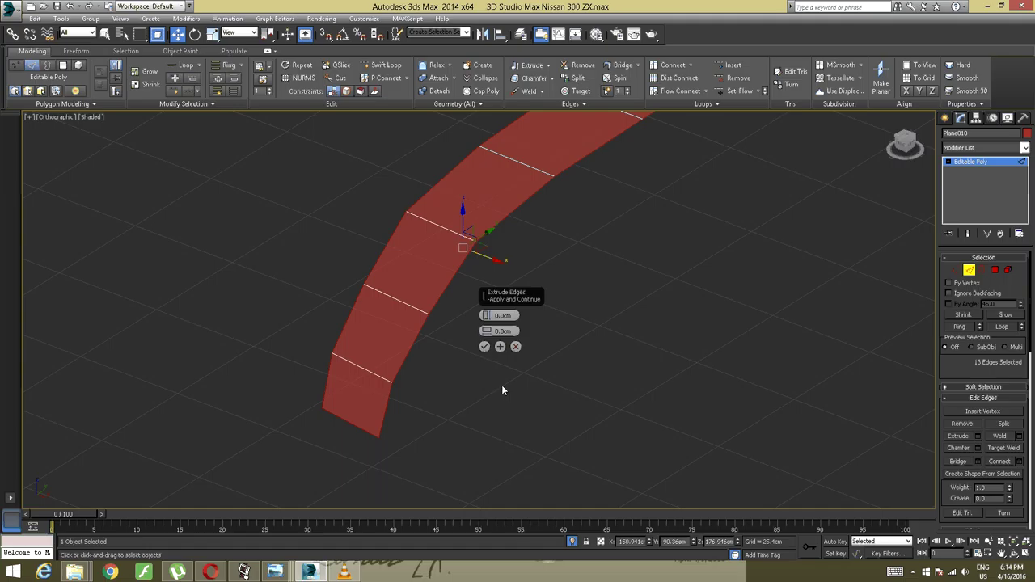
pyautogui.click(486, 347)
# Lower the extruded edges about 3.5 cm along Z to form the strip's side walls, and clear the selection
pyautogui.keyDown('alt'); pyautogui.moveTo(449, 413); pyautogui.dragTo(451, 390, button='middle'); pyautogui.keyUp('alt')
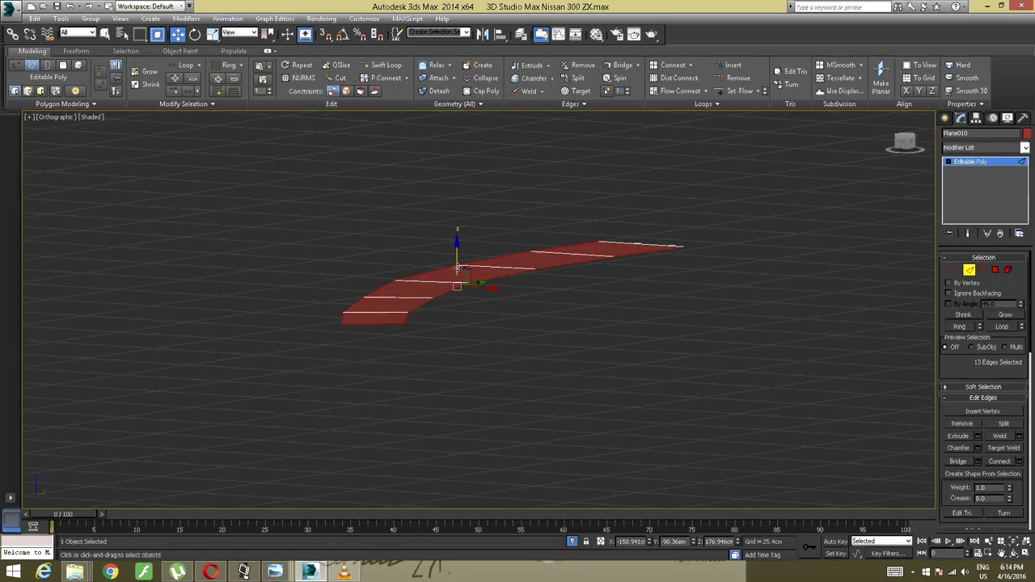
pyautogui.moveTo(456, 262); pyautogui.dragTo(453, 277)
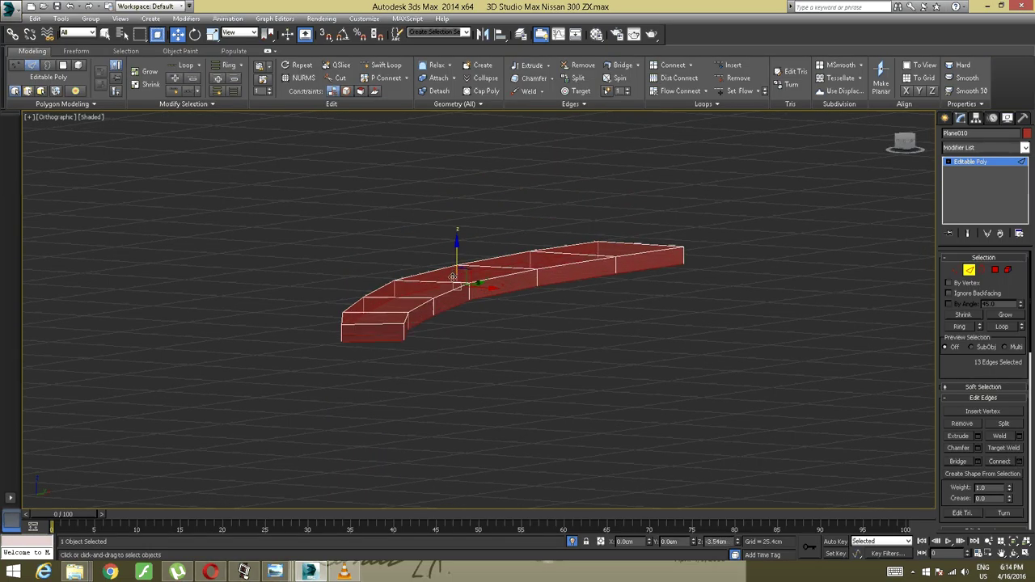
pyautogui.keyDown('alt'); pyautogui.moveTo(453, 278); pyautogui.dragTo(512, 386, button='middle'); pyautogui.keyUp('alt')
pyautogui.click(405, 366)
pyautogui.keyDown('alt'); pyautogui.moveTo(406, 365); pyautogui.dragTo(453, 360, button='middle'); pyautogui.keyUp('alt')
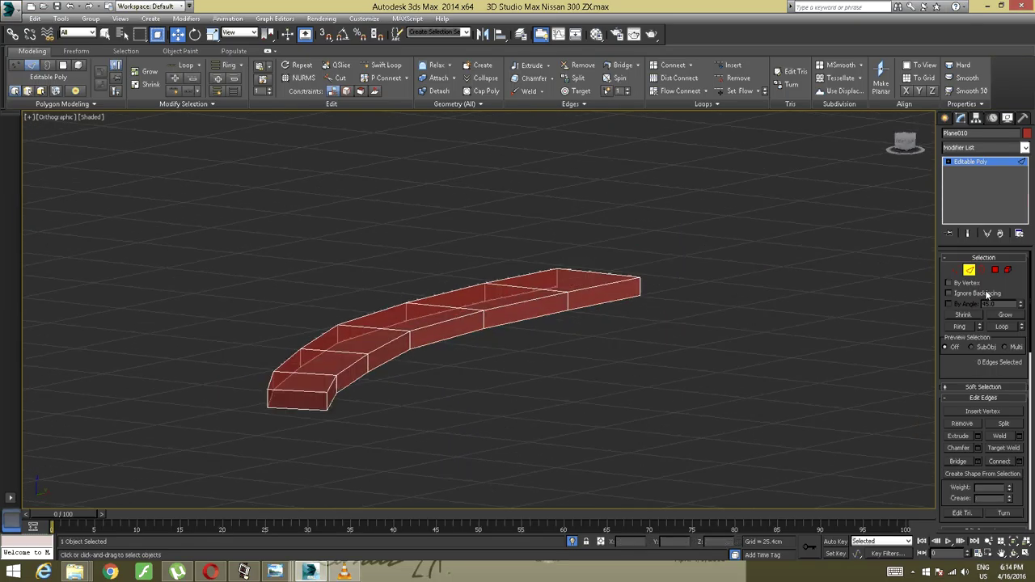
# Select all vertices of the strip and weld them with a threshold of 0.1 cm
pyautogui.click(966, 272)
pyautogui.press('1')
pyautogui.moveTo(674, 215); pyautogui.dragTo(199, 506)
pyautogui.keyDown('alt'); pyautogui.moveTo(197, 503); pyautogui.dragTo(220, 451, button='middle'); pyautogui.keyUp('alt')
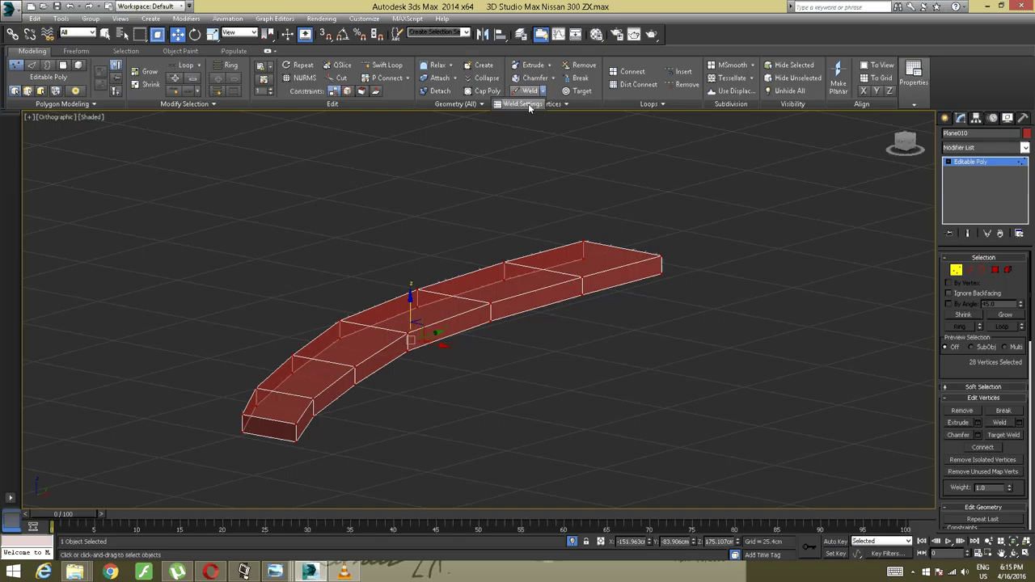
pyautogui.click(543, 91)
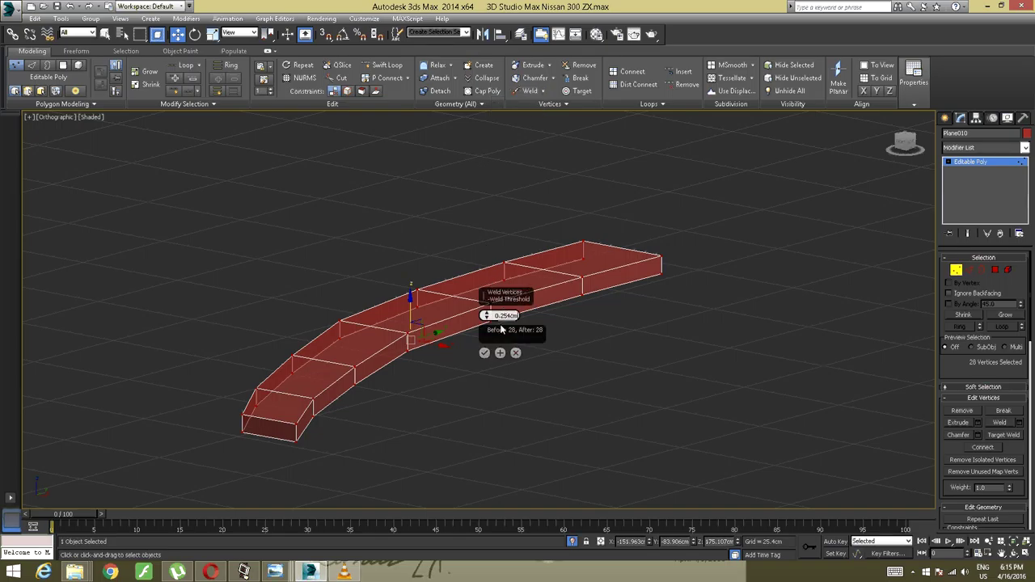
pyautogui.write('0.1cm')
pyautogui.click(484, 353)
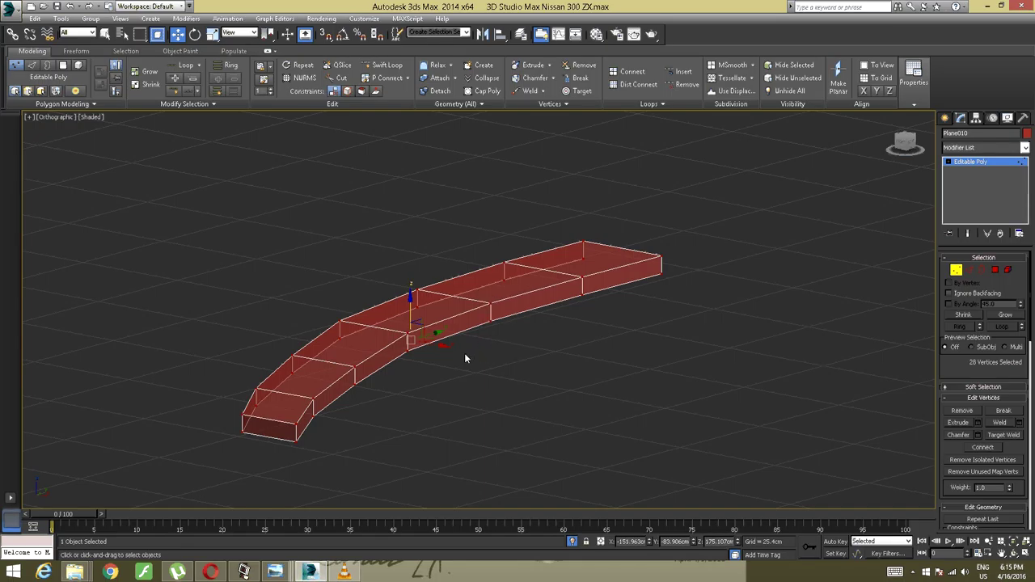
# End the isolation and move the two pillar-end corner vertices along Y to about -166.2 cm, toward the pillar
pyautogui.keyDown('alt'); pyautogui.moveTo(465, 354); pyautogui.dragTo(358, 369, button='middle'); pyautogui.keyUp('alt')
pyautogui.rightClick(384, 353)
pyautogui.rightClick(384, 354)
pyautogui.click(408, 285)
pyautogui.keyDown('alt'); pyautogui.moveTo(408, 283); pyautogui.dragTo(244, 301, button='middle'); pyautogui.keyUp('alt')
pyautogui.scroll(6, 231, 297)
pyautogui.moveTo(107, 380); pyautogui.dragTo(269, 379, button='middle')
pyautogui.scroll(-5, 175, 323)
pyautogui.moveTo(236, 398); pyautogui.dragTo(323, 305)
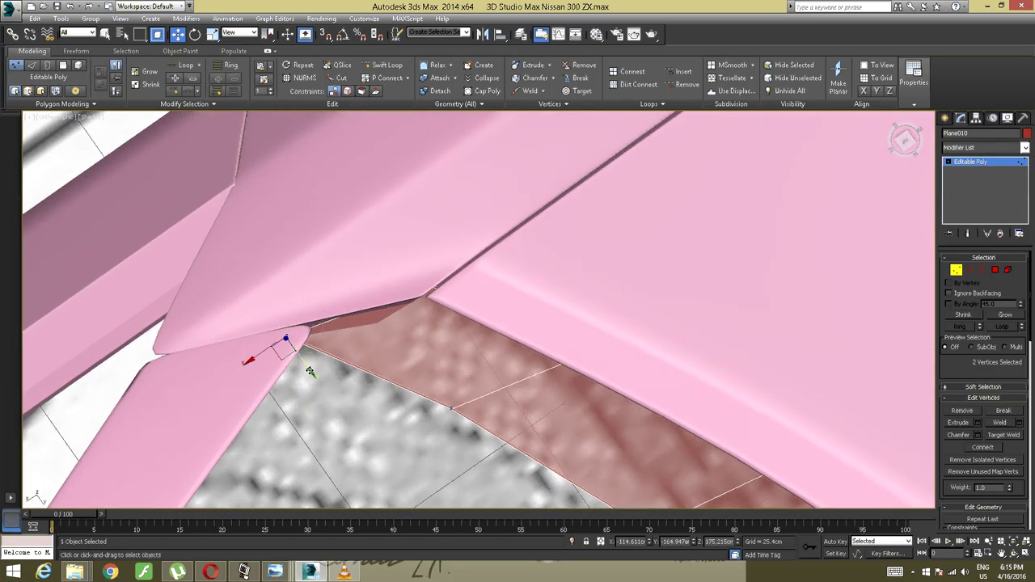
pyautogui.moveTo(307, 369); pyautogui.dragTo(301, 362)
pyautogui.keyDown('alt'); pyautogui.moveTo(328, 336); pyautogui.dragTo(275, 335, button='middle'); pyautogui.keyUp('alt')
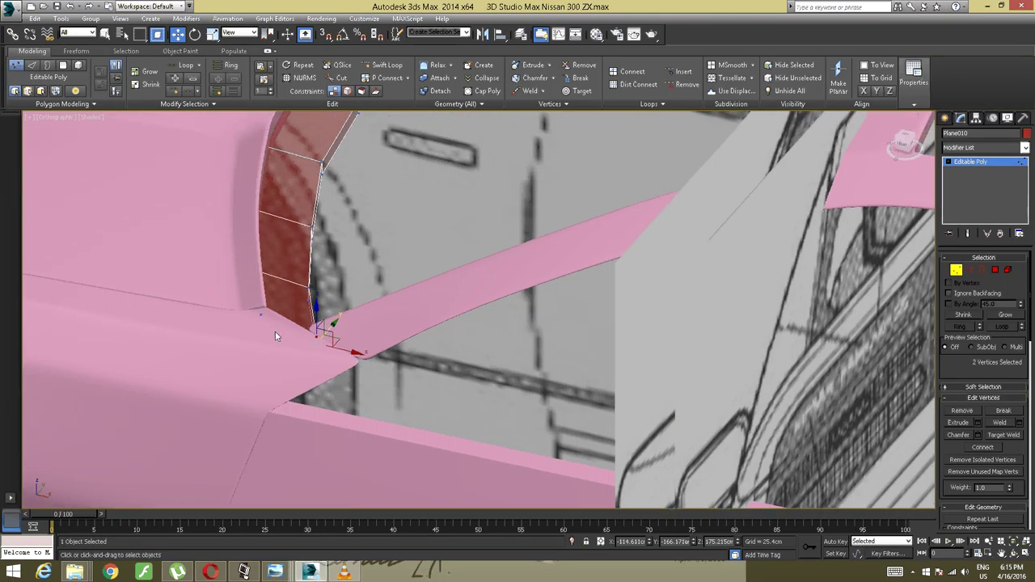
pyautogui.scroll(-2, 309, 291)
pyautogui.keyDown('alt'); pyautogui.moveTo(308, 291); pyautogui.dragTo(291, 286, button='middle'); pyautogui.keyUp('alt')
pyautogui.moveTo(291, 286); pyautogui.dragTo(723, 289, button='middle')
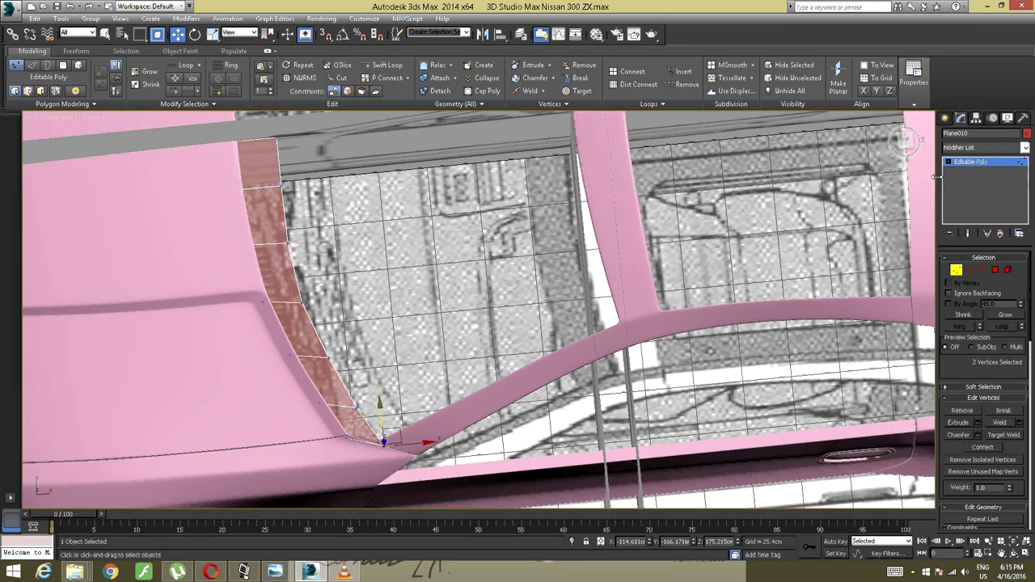
pyautogui.click(905, 139)
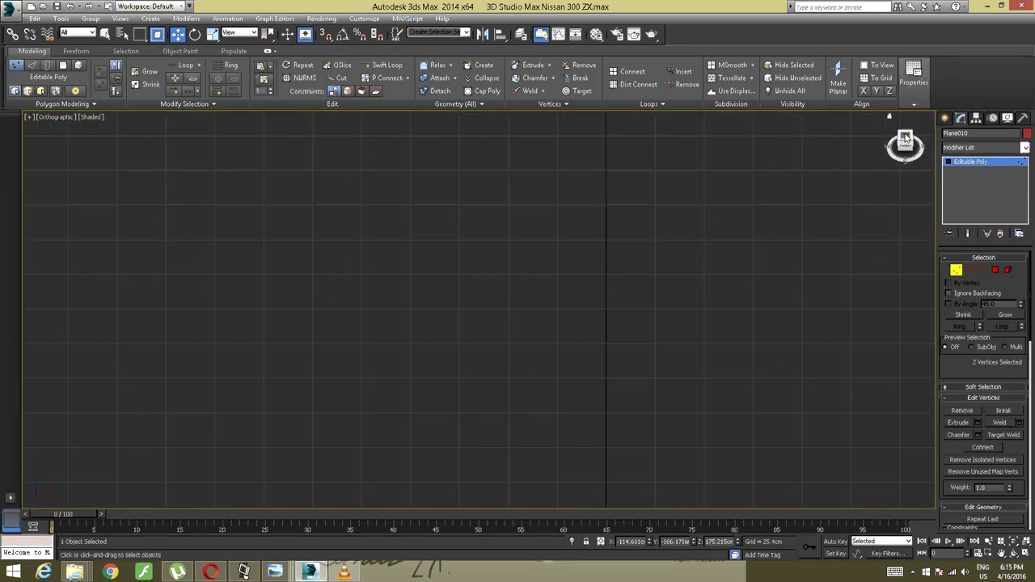
# In the top view, move the outer vertex pair near the strip's upper bend along Y to about -54.5 cm, levelling its cross edge
pyautogui.click(905, 137)
pyautogui.scroll(-3, 598, 220)
pyautogui.moveTo(533, 231); pyautogui.dragTo(617, 235, button='middle')
pyautogui.scroll(5, 616, 235)
pyautogui.scroll(-4, 442, 245)
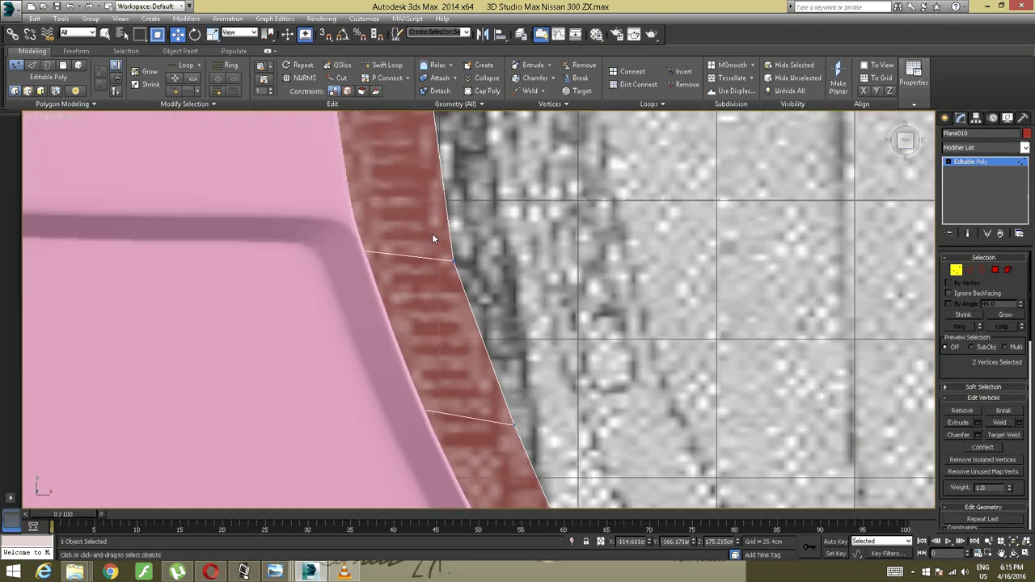
pyautogui.scroll(3, 466, 231)
pyautogui.scroll(1, 459, 276)
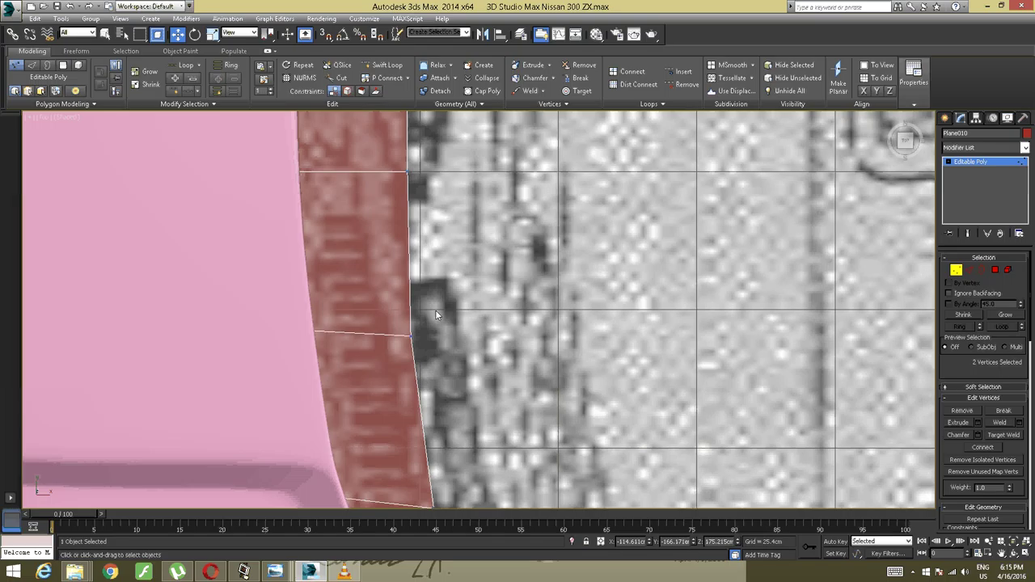
pyautogui.moveTo(463, 304); pyautogui.dragTo(409, 356)
pyautogui.moveTo(410, 301); pyautogui.dragTo(407, 298)
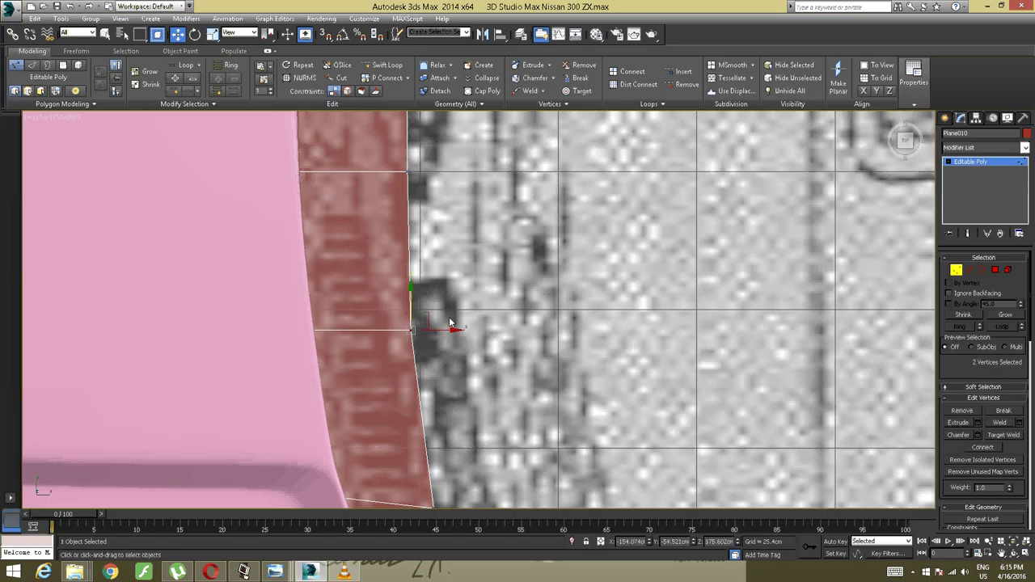
# Shift the next outer vertex pair, beside the hood recess corner, up along Y so its cross edge is level
pyautogui.moveTo(465, 481); pyautogui.dragTo(452, 294, button='middle')
pyautogui.moveTo(451, 295); pyautogui.dragTo(417, 337)
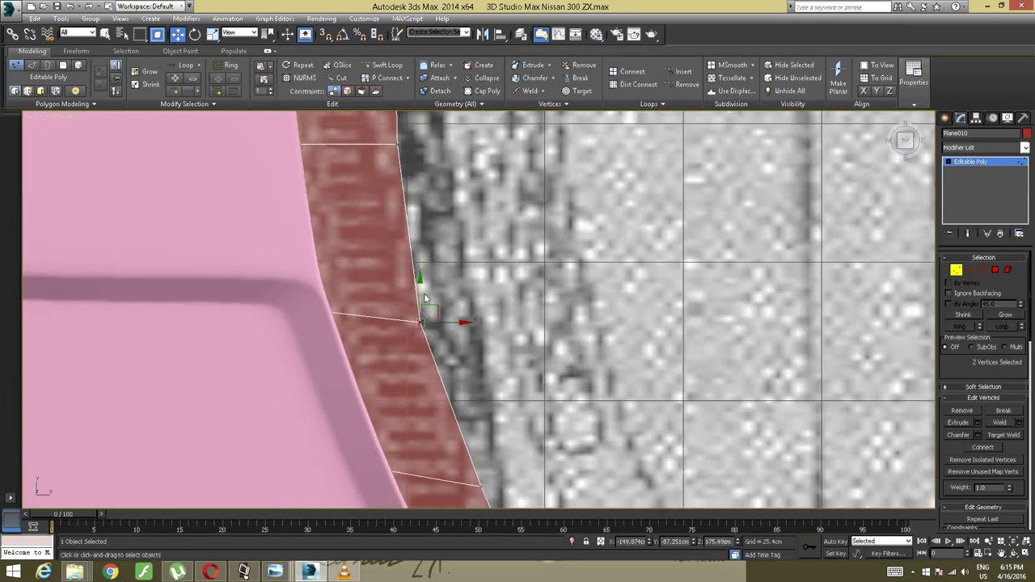
pyautogui.moveTo(419, 293); pyautogui.dragTo(417, 281)
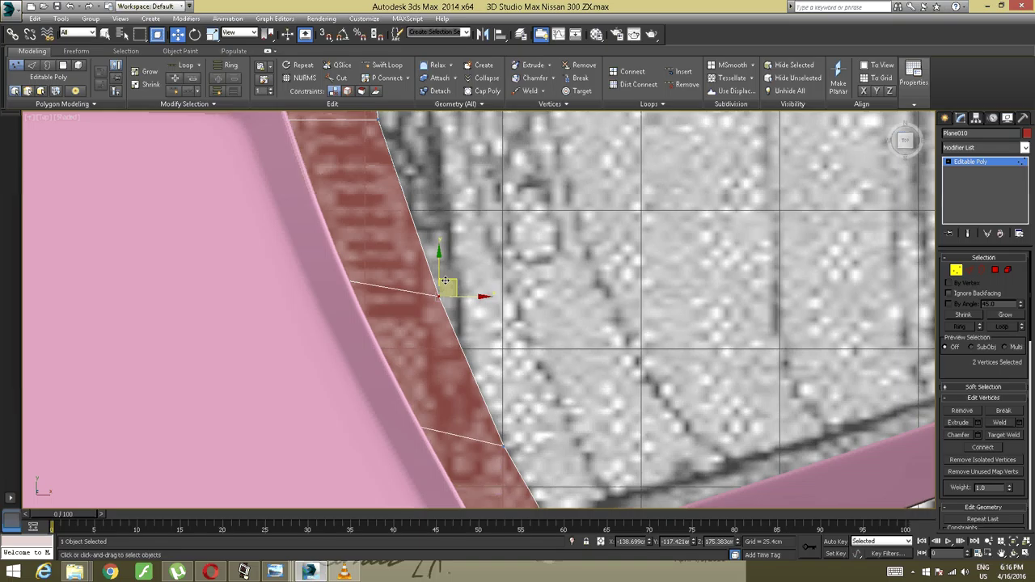
# Turn on the Edge constraint and slide the next two outer vertex pairs along the strip to Y about -114.1 and -140.4 cm
pyautogui.click(348, 91)
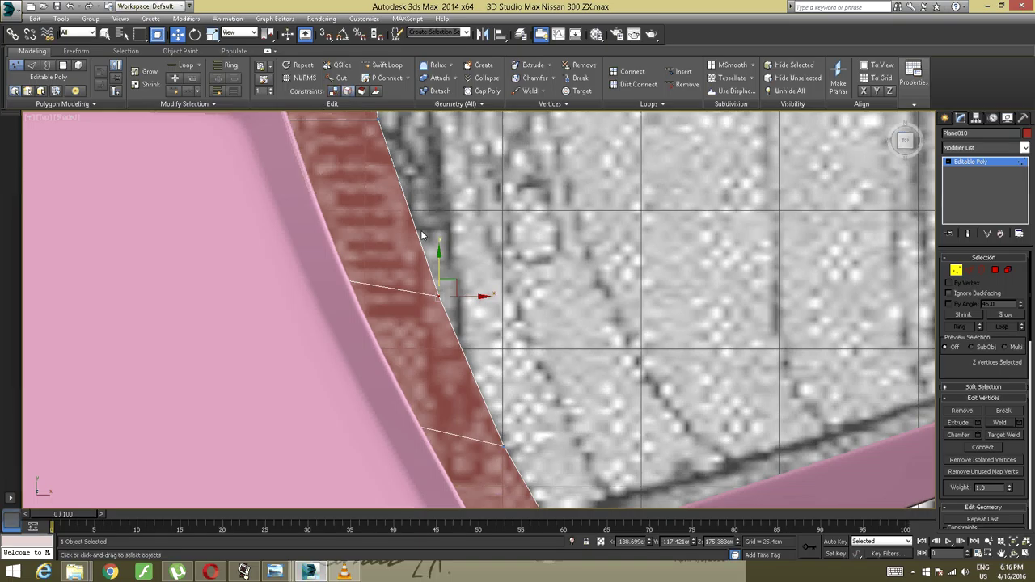
pyautogui.moveTo(445, 289); pyautogui.dragTo(443, 261)
pyautogui.moveTo(542, 350); pyautogui.dragTo(499, 241, button='middle')
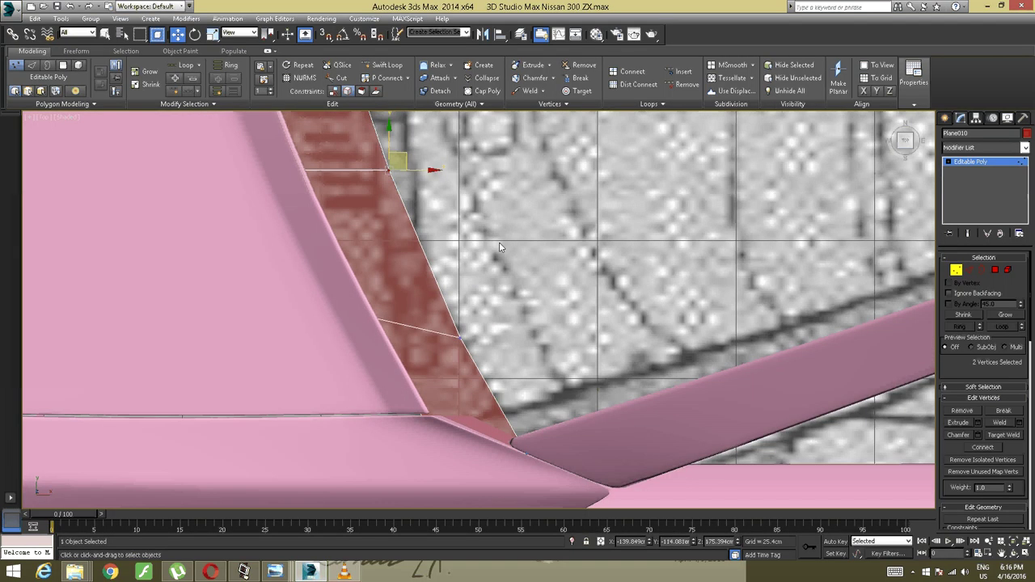
pyautogui.moveTo(499, 241); pyautogui.dragTo(409, 375)
pyautogui.moveTo(480, 330); pyautogui.dragTo(461, 305)
pyautogui.moveTo(349, 246); pyautogui.dragTo(400, 315, button='middle')
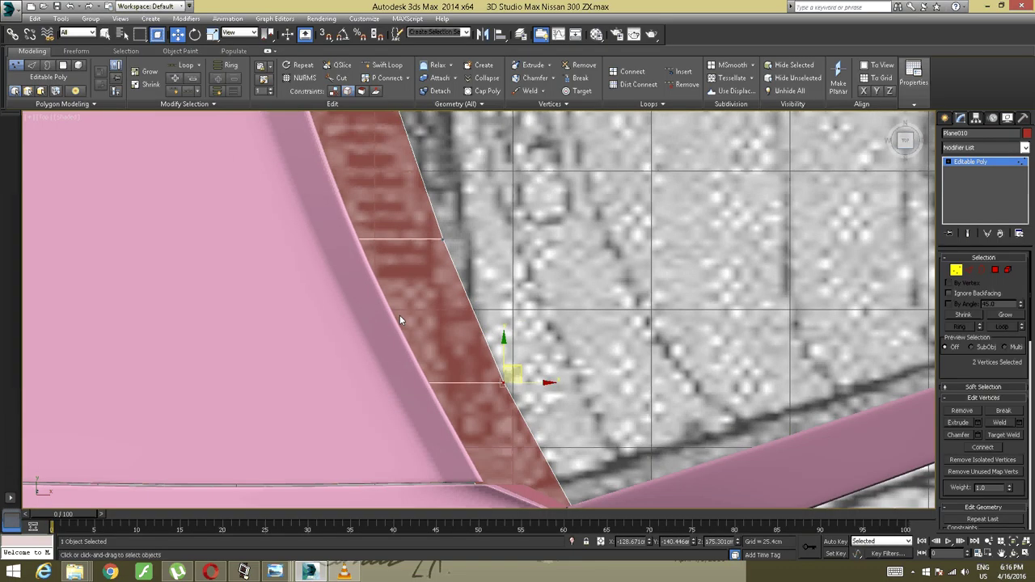
# Insert a Swift Loop across the strip just below the cross row at Y -114 cm and slide it about 1.5 cm up along Y
pyautogui.scroll(-2, 399, 315)
pyautogui.moveTo(397, 235); pyautogui.dragTo(397, 324, button='middle')
pyautogui.scroll(3, 399, 327)
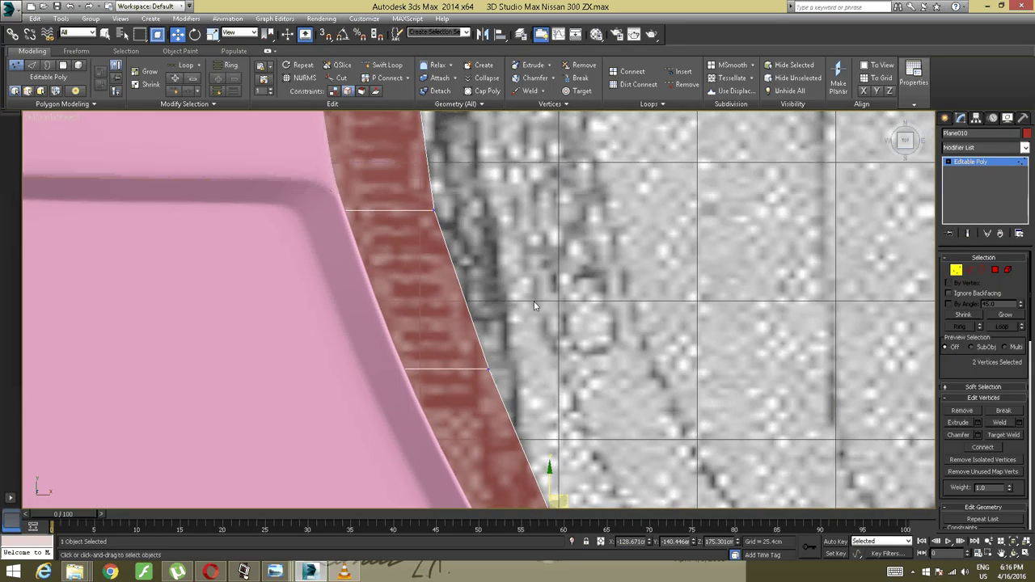
pyautogui.hotkey('ctrl', 'd')
pyautogui.click(385, 65)
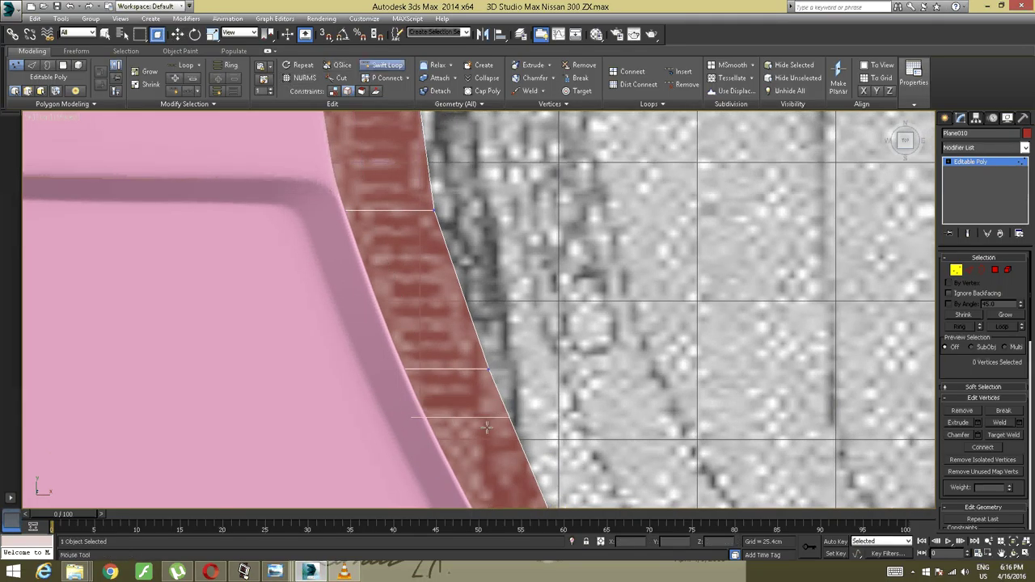
pyautogui.click(486, 420)
pyautogui.press('w')
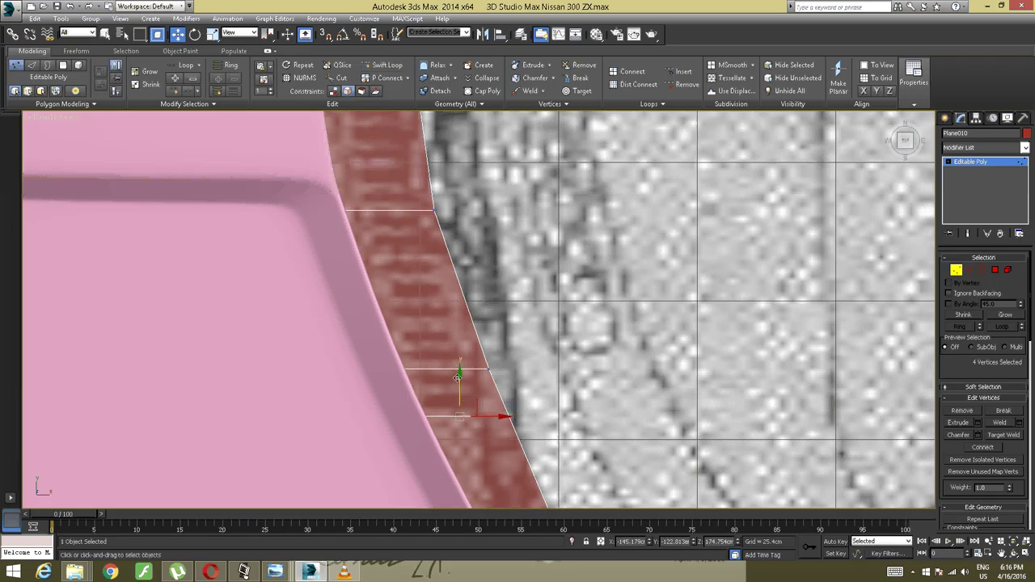
pyautogui.click(452, 400)
pyautogui.hotkey('ctrl', 'z')
pyautogui.moveTo(473, 403); pyautogui.dragTo(469, 393)
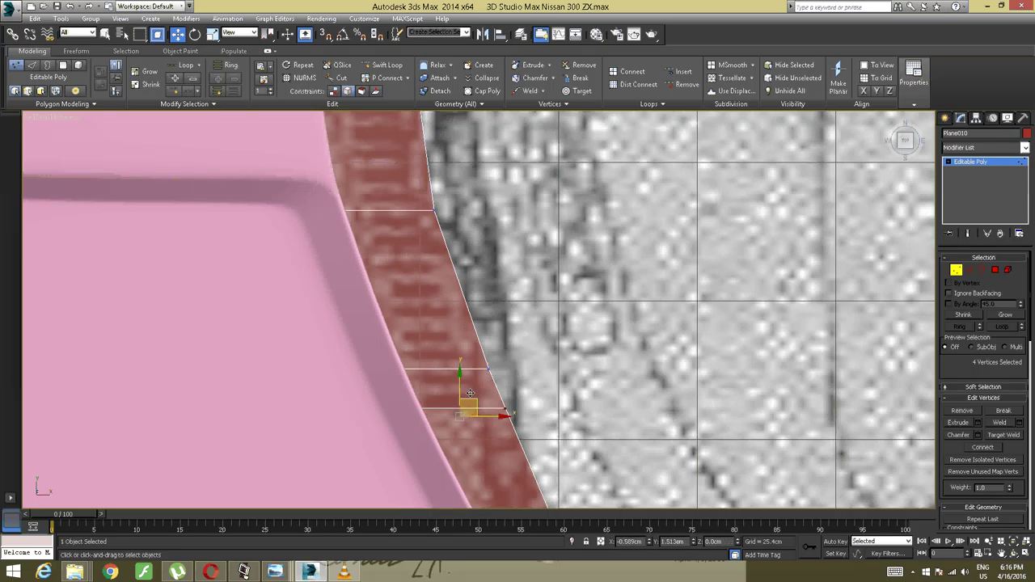
# Slide the cross row directly above the new loop to Y about -114.5 cm and clear the selection
pyautogui.click(461, 366)
pyautogui.moveTo(520, 342); pyautogui.dragTo(371, 390)
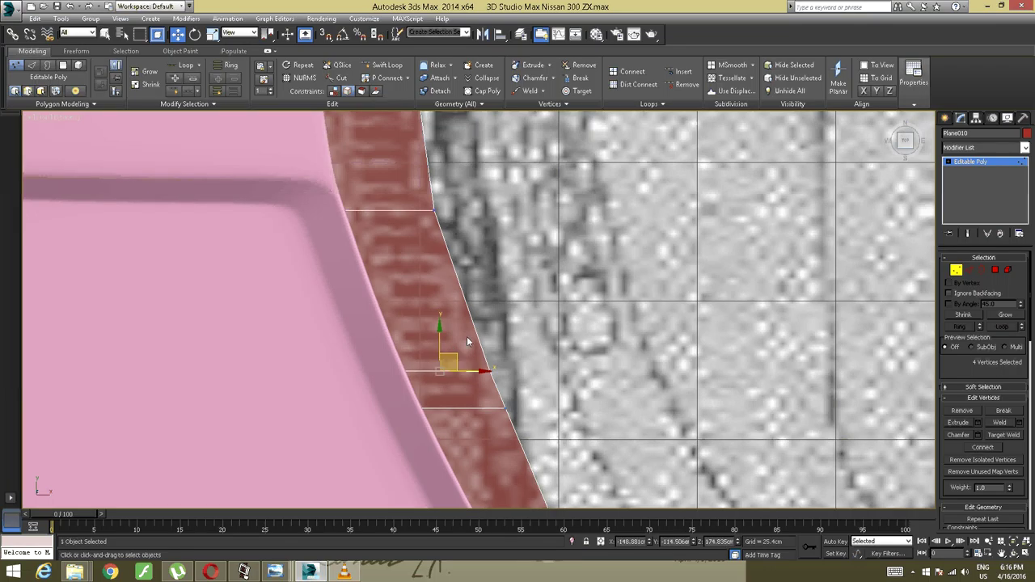
pyautogui.click(412, 258)
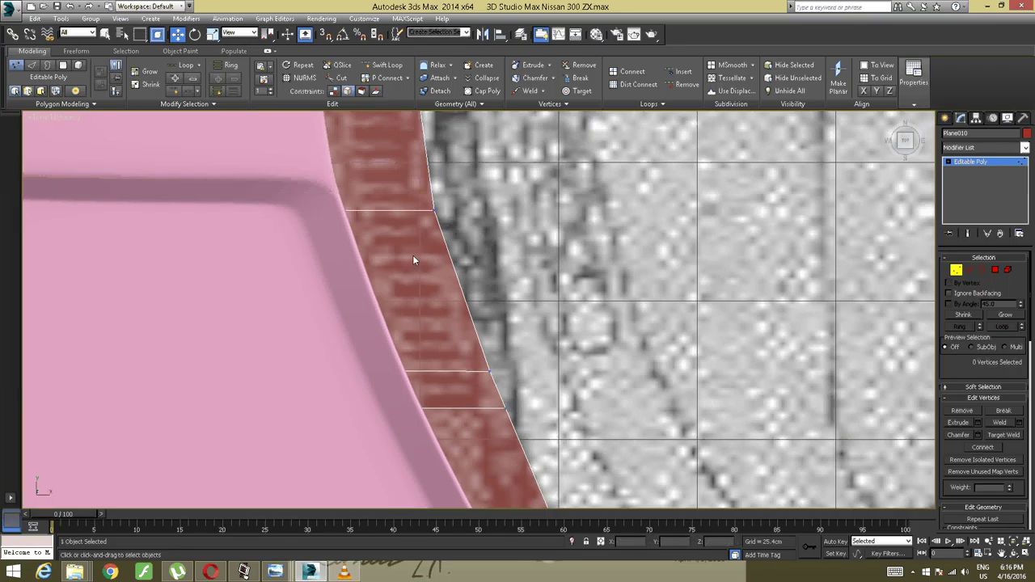
# Add six closely spaced Swift Loops across the strip, on both sides of the row at Y -114.5 cm and progressing upward
pyautogui.click(374, 66)
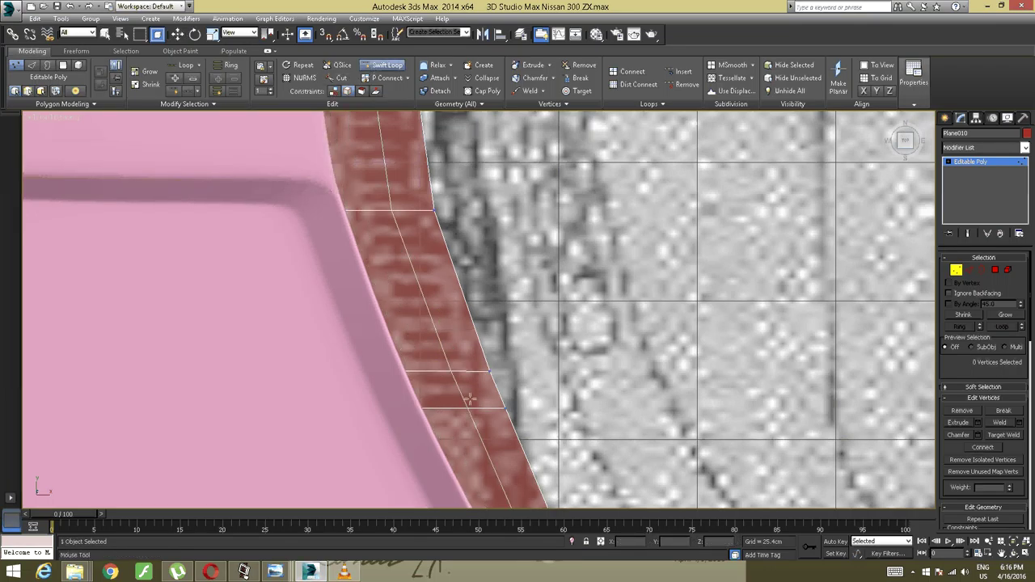
pyautogui.click(491, 385)
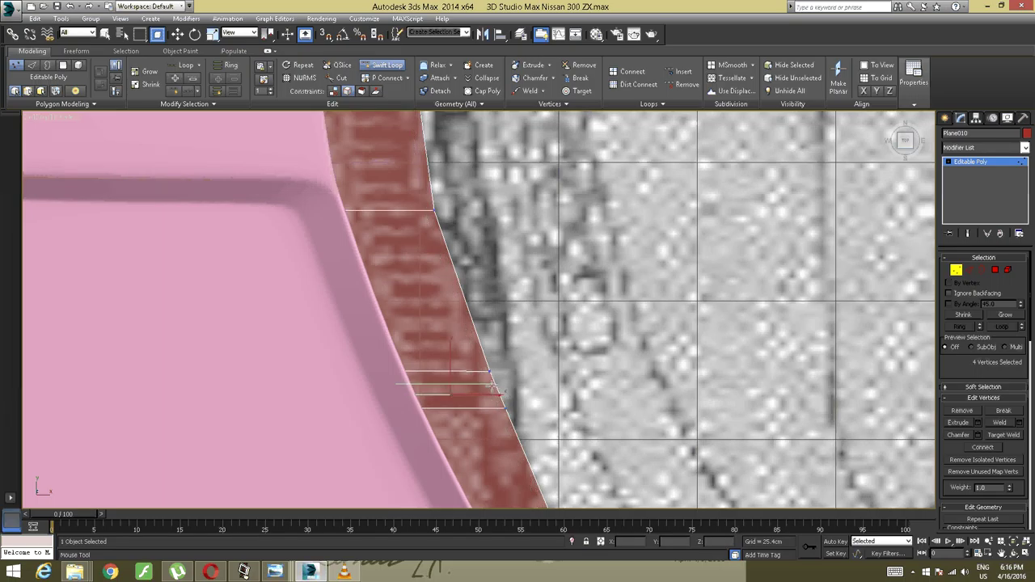
pyautogui.click(489, 385)
pyautogui.click(479, 359)
pyautogui.click(474, 340)
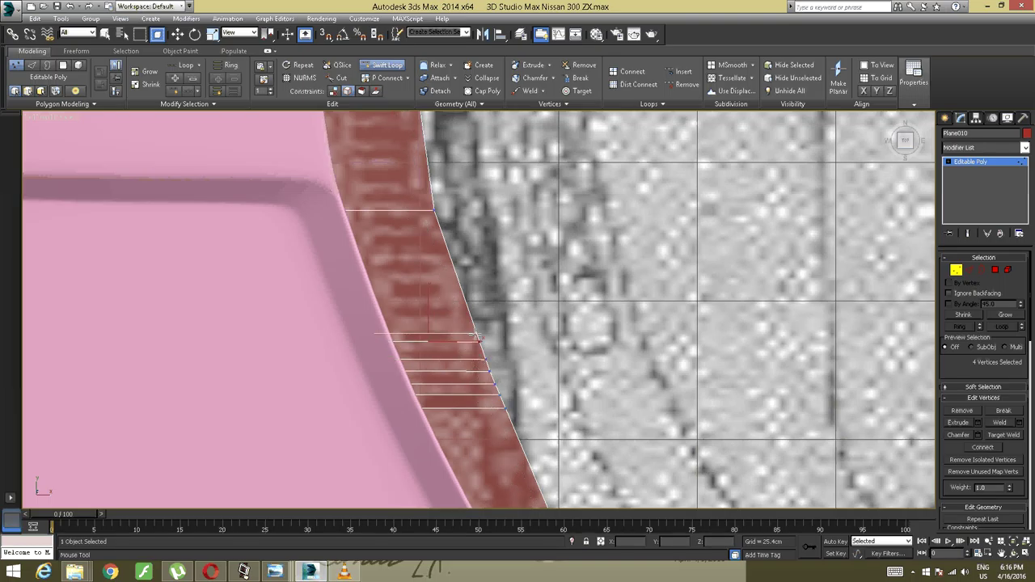
pyautogui.click(477, 334)
pyautogui.click(463, 315)
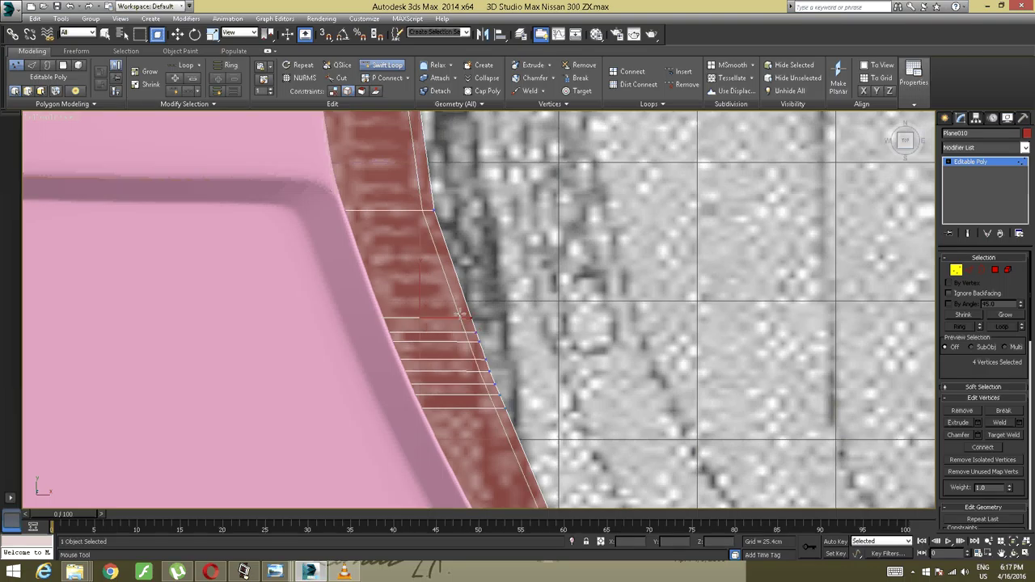
# Continue the Swift Loops across the strip up toward the cross row at the hood recess corner, and end the tool
pyautogui.moveTo(465, 299); pyautogui.dragTo(465, 367, button='middle')
pyautogui.scroll(2, 442, 352)
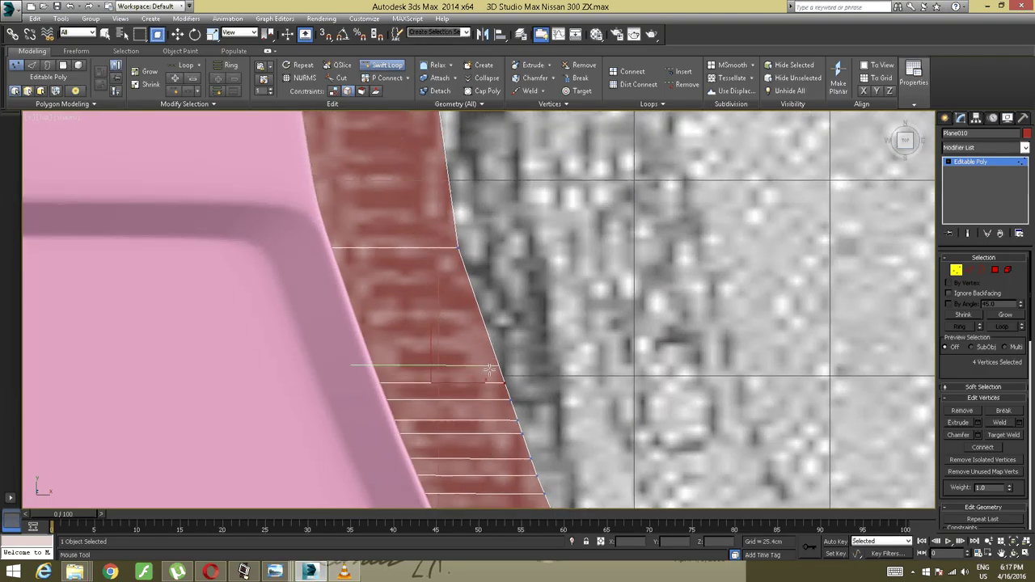
pyautogui.click(488, 355)
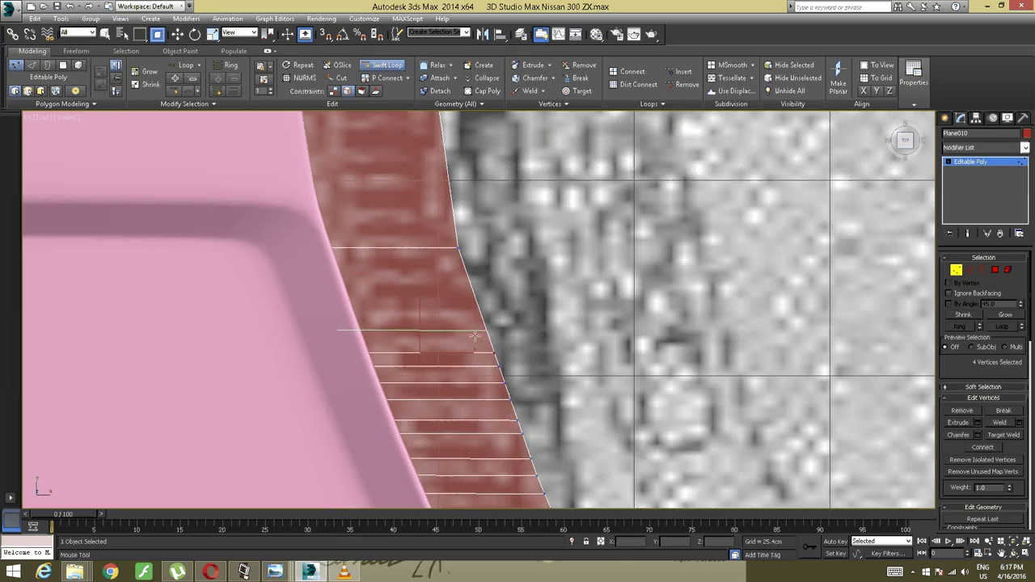
pyautogui.click(482, 338)
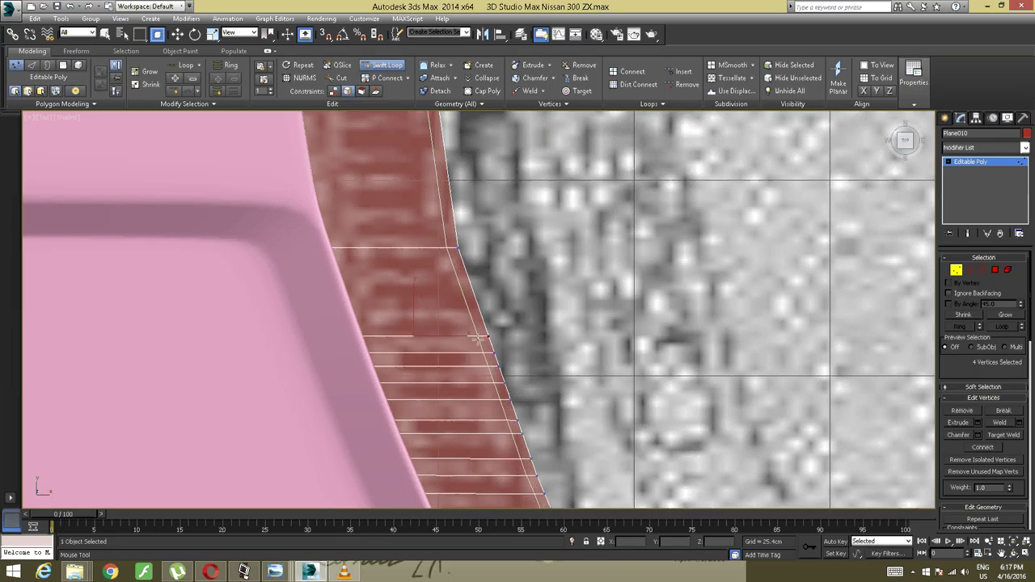
pyautogui.click(481, 320)
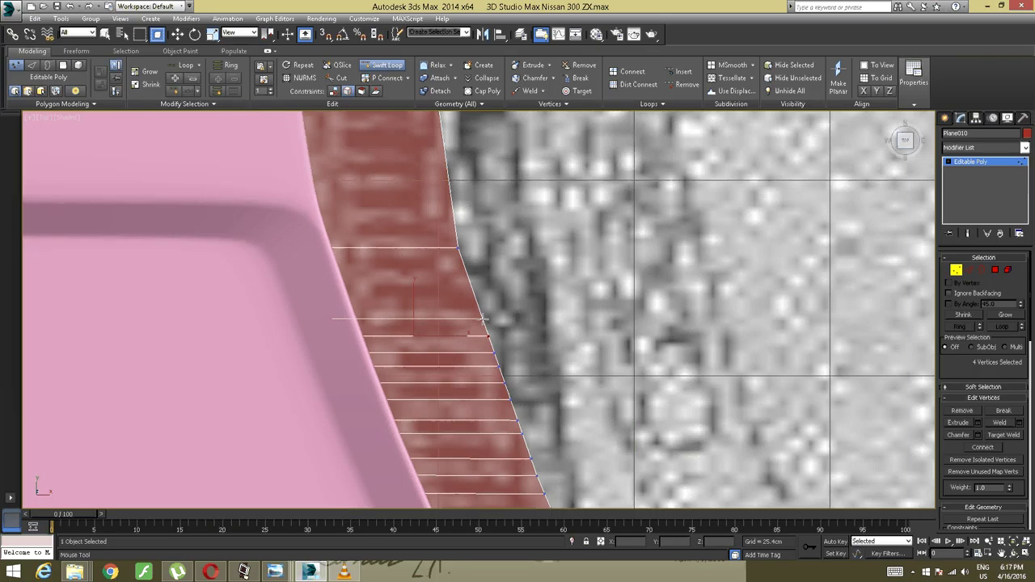
pyautogui.click(467, 296)
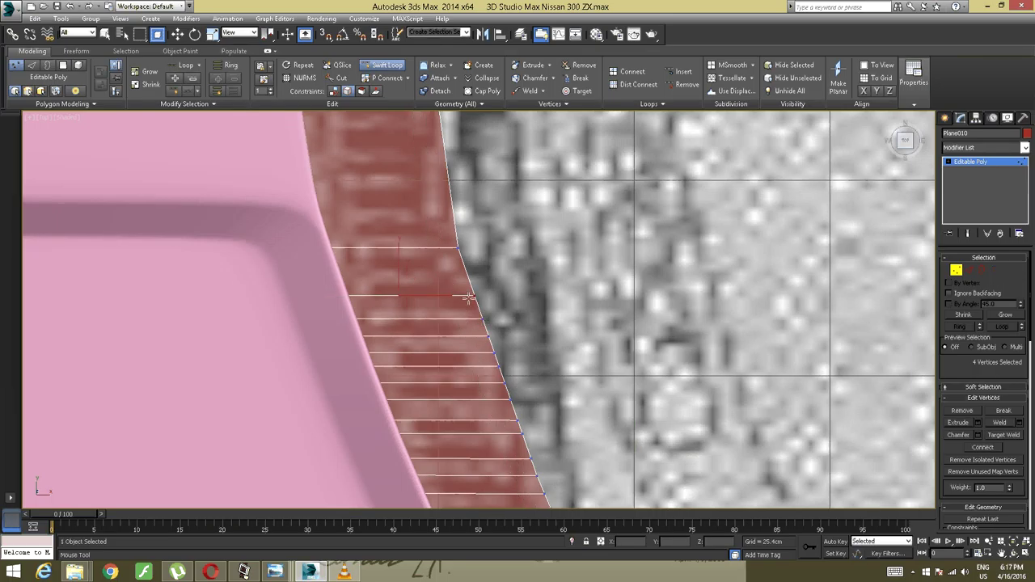
pyautogui.rightClick(549, 330)
# Undo the recently inserted cross loops and redo them
pyautogui.hotkey('ctrl', 'z')
pyautogui.hotkey('ctrl', 'z')
pyautogui.hotkey('ctrl', 'z')
pyautogui.hotkey('ctrl', 'z')
pyautogui.hotkey('ctrl', 'z')
pyautogui.hotkey('ctrl', 'z')
pyautogui.hotkey('ctrl', 'z')
pyautogui.hotkey('ctrl', 'z')
pyautogui.hotkey('ctrl', 'z')
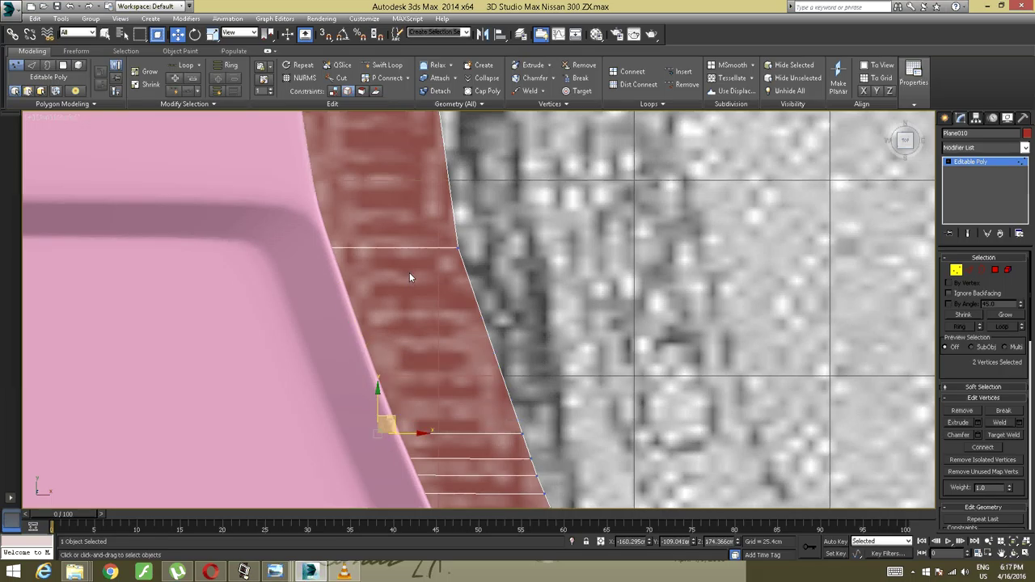
pyautogui.hotkey('ctrl', 'z')
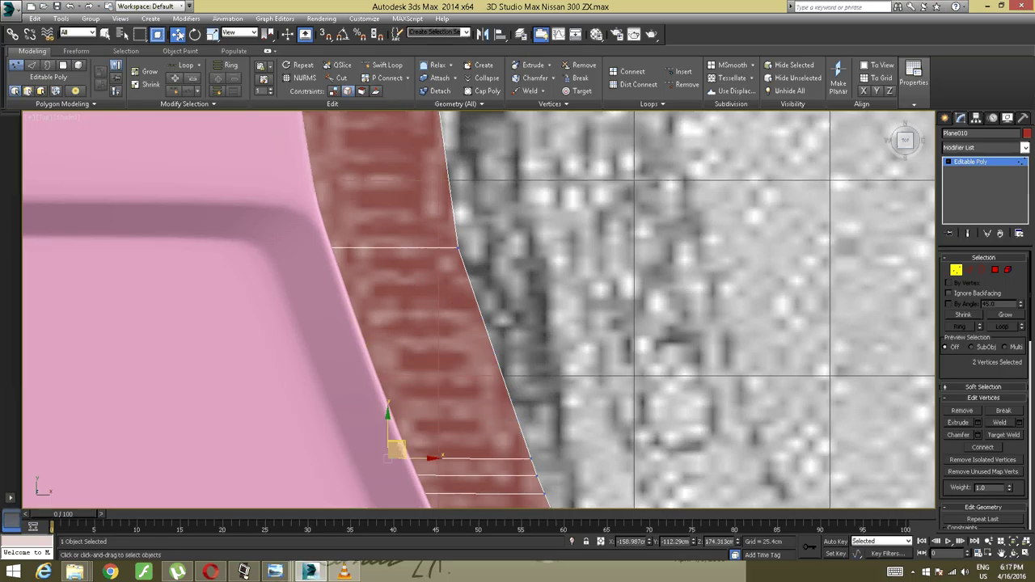
pyautogui.click(89, 6)
pyautogui.click(89, 5)
pyautogui.click(89, 5)
pyautogui.click(89, 6)
pyautogui.click(89, 6)
pyautogui.click(89, 5)
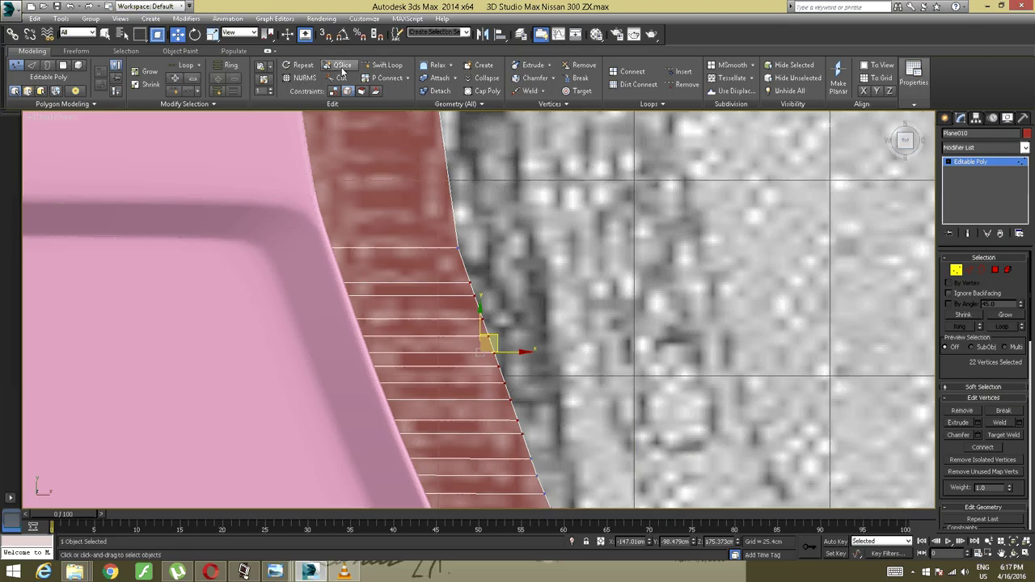
# Insert one more Swift Loop across the strip just below the cross row at the hood recess corner
pyautogui.click(382, 66)
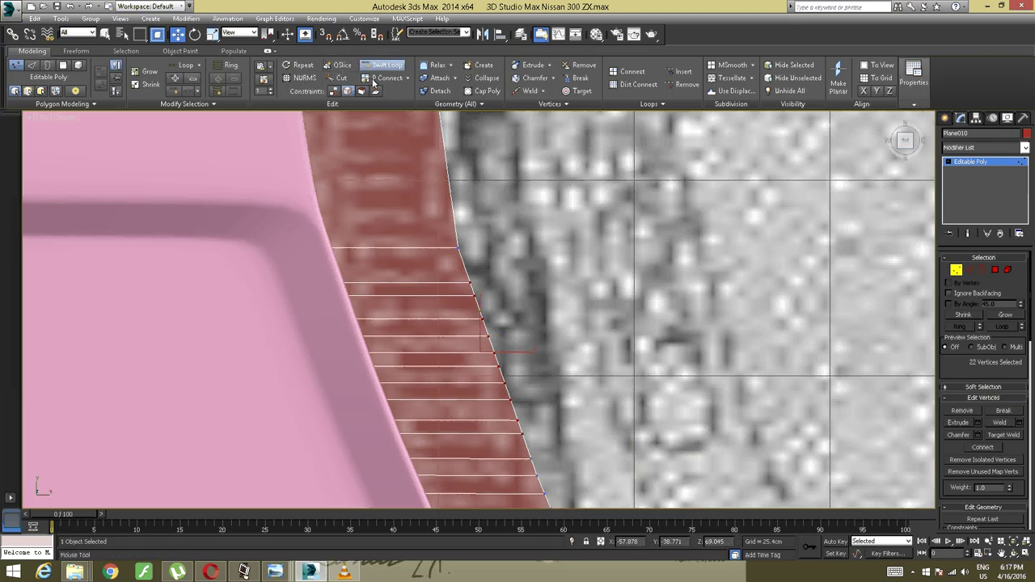
pyautogui.click(462, 268)
pyautogui.rightClick(444, 258)
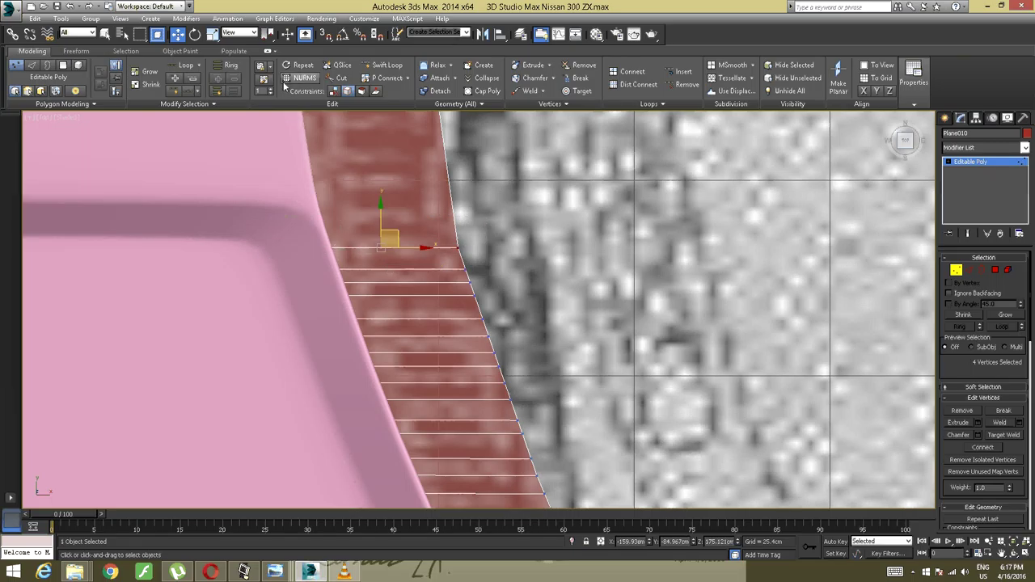
# Slide the cross row at the hood recess corner to Y about -85.7 cm and clear the selection
pyautogui.moveTo(389, 231); pyautogui.dragTo(380, 215)
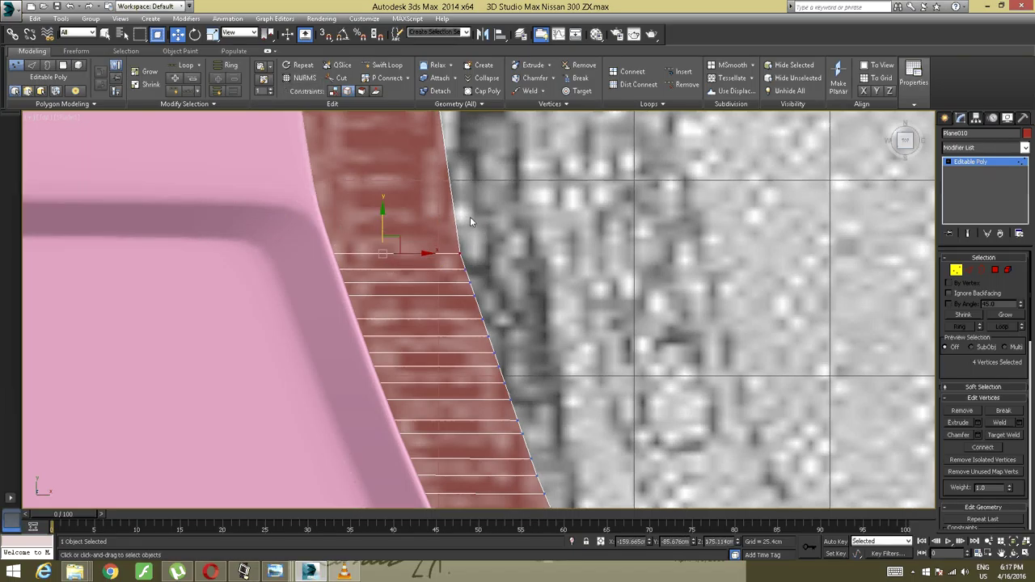
pyautogui.moveTo(523, 195); pyautogui.dragTo(542, 288, button='middle')
pyautogui.click(525, 277)
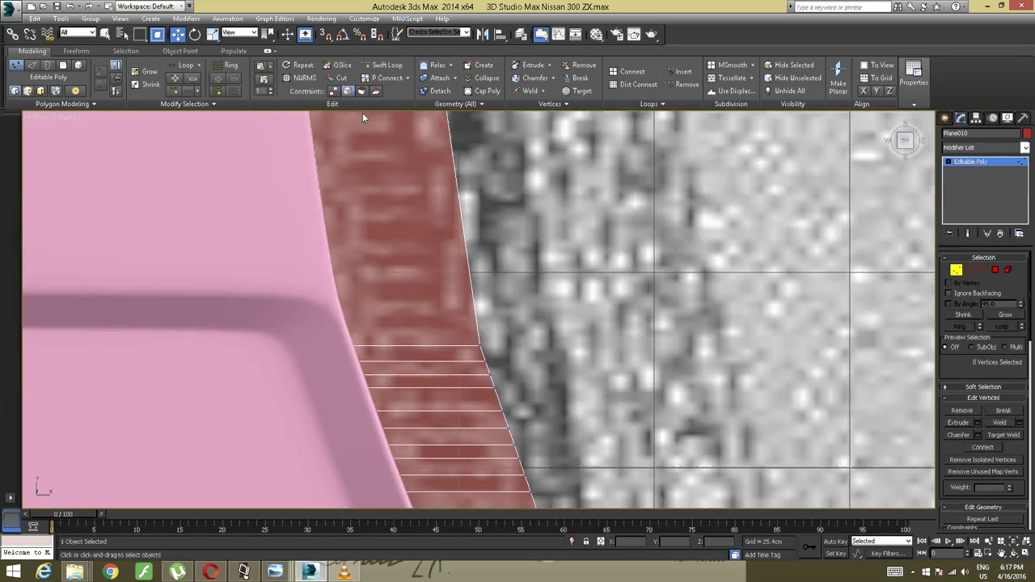
# Insert closely spaced Swift Loops across the strip from the hood recess corner's cross row up toward the next original cross row
pyautogui.click(384, 65)
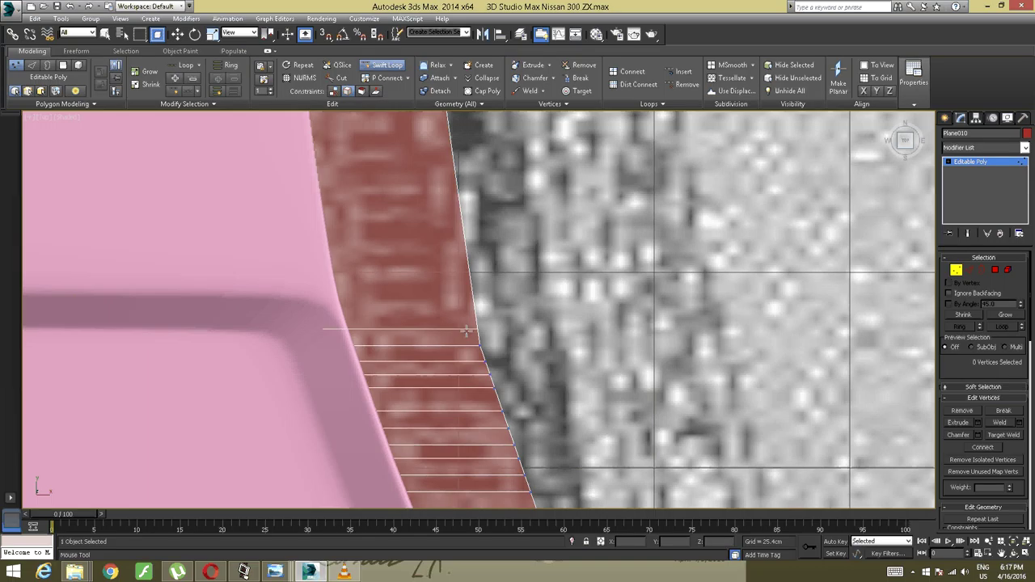
pyautogui.click(459, 311)
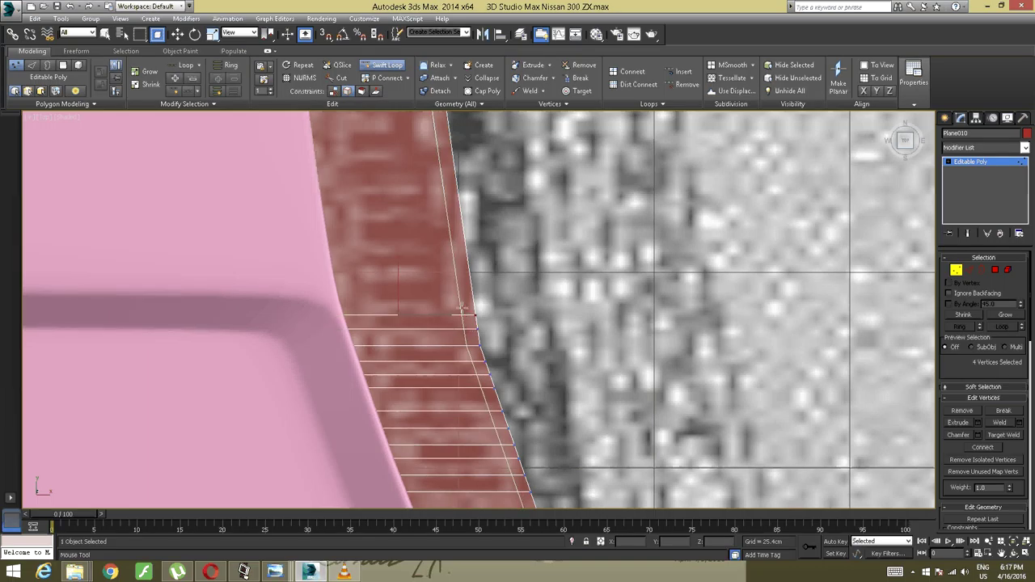
pyautogui.click(463, 312)
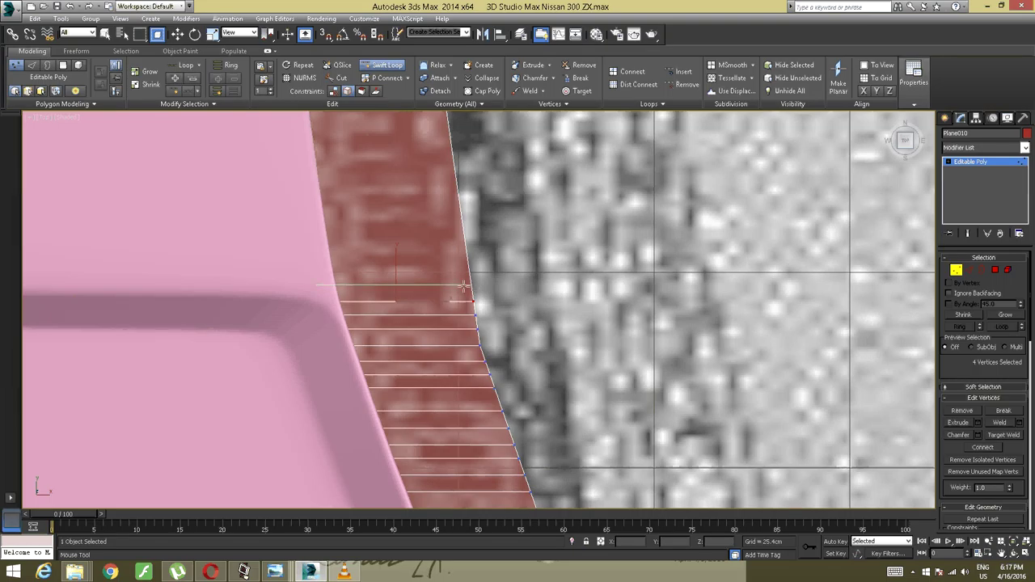
pyautogui.click(472, 285)
pyautogui.moveTo(442, 277); pyautogui.dragTo(476, 392, button='middle')
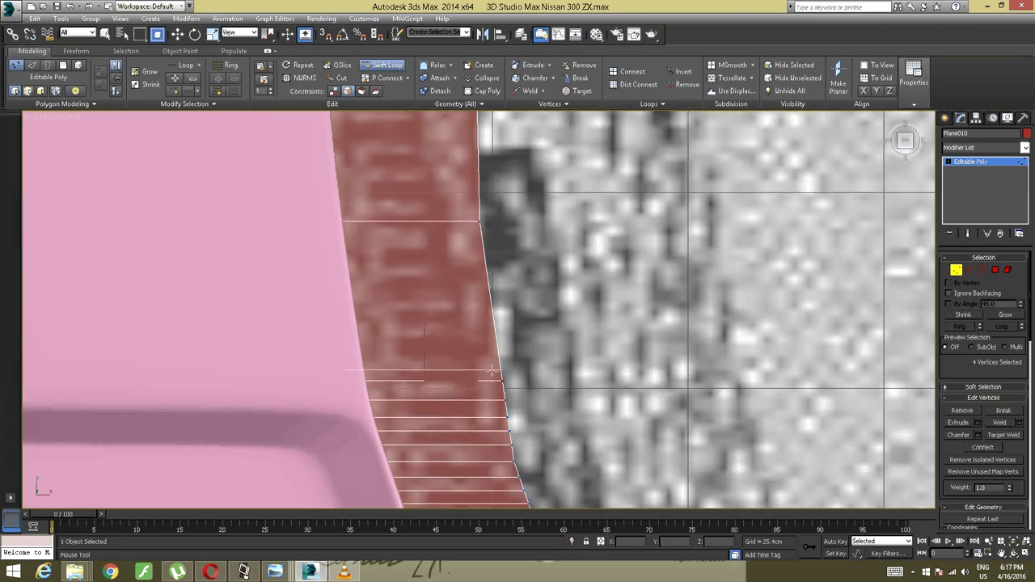
pyautogui.click(488, 363)
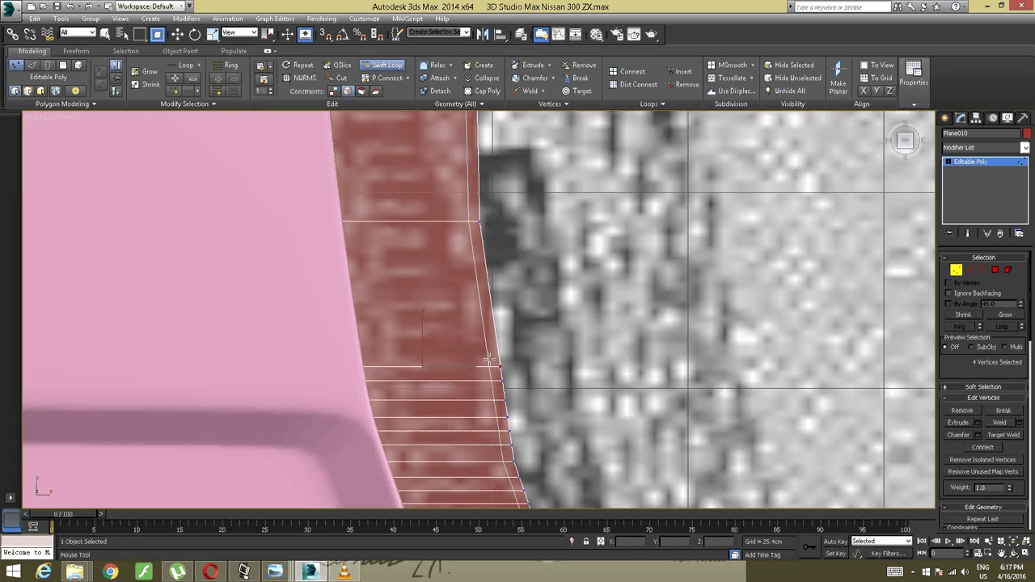
pyautogui.click(489, 354)
pyautogui.click(490, 338)
pyautogui.click(486, 321)
pyautogui.click(484, 308)
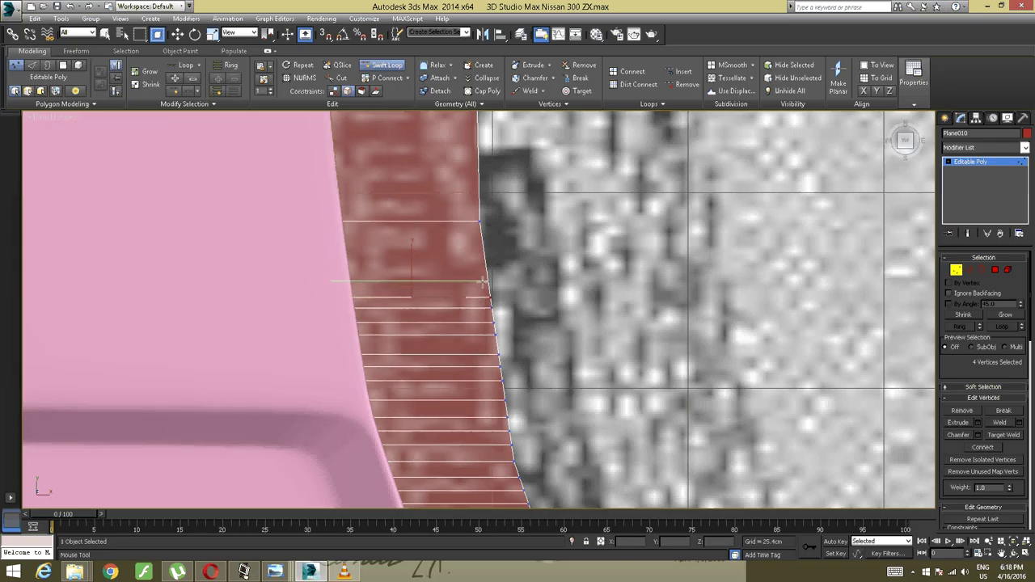
pyautogui.click(478, 265)
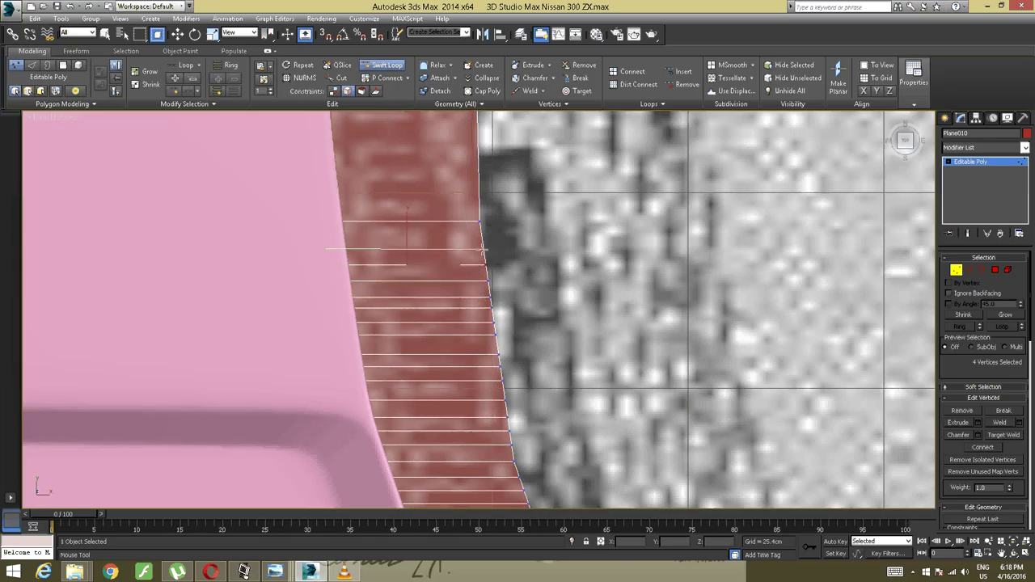
# Continue the cross Swift Loops past that original row, about two-thirds of the way to the following one, and end the tool
pyautogui.moveTo(483, 250); pyautogui.dragTo(485, 432, button='middle')
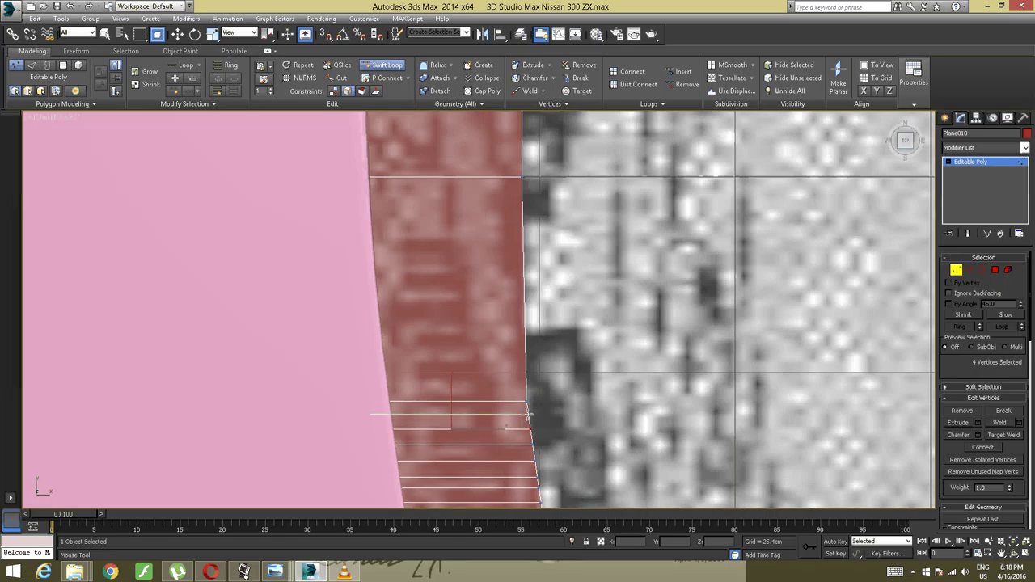
pyautogui.click(526, 415)
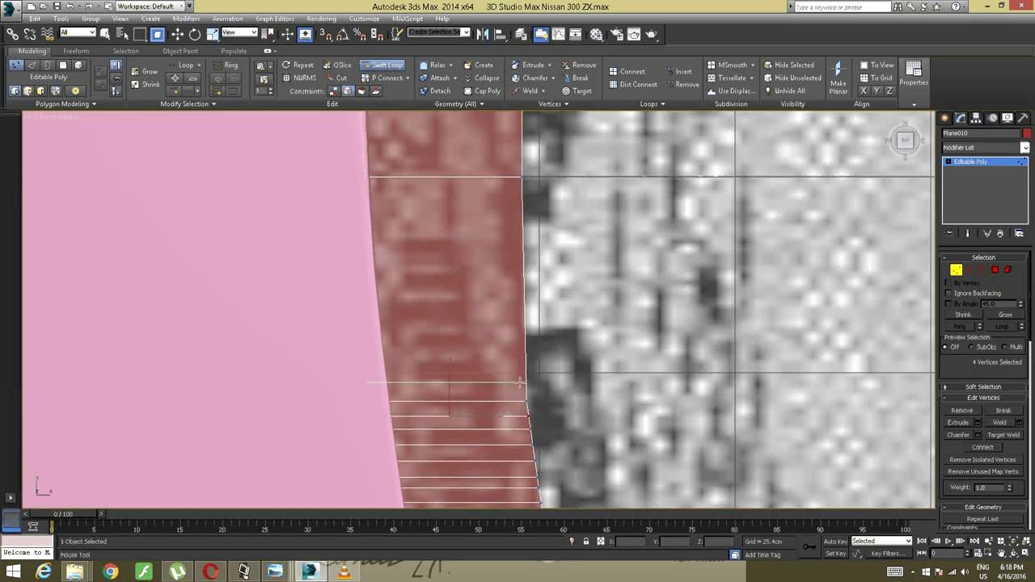
pyautogui.click(519, 383)
pyautogui.click(511, 370)
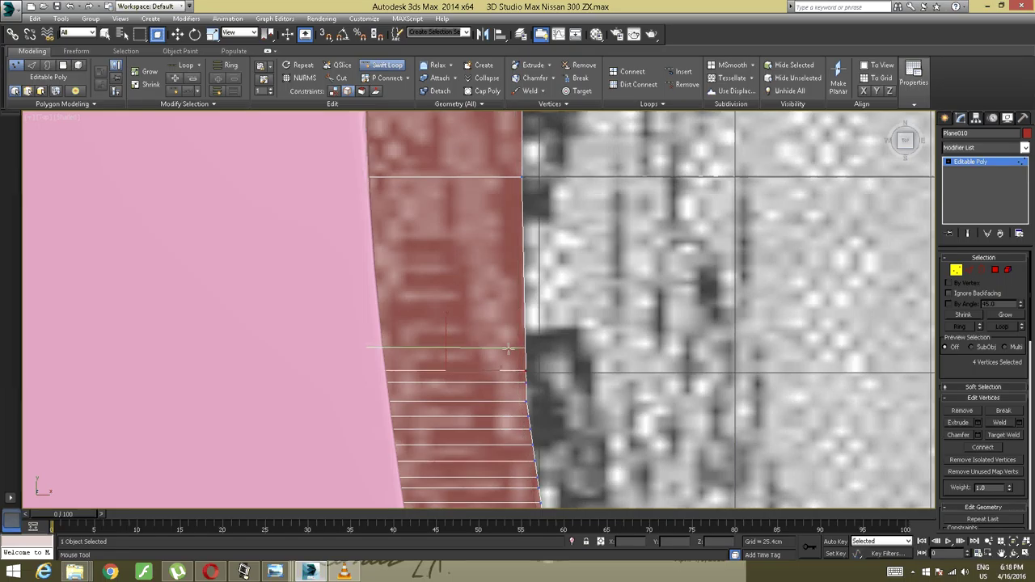
pyautogui.click(507, 351)
pyautogui.click(511, 338)
pyautogui.click(511, 324)
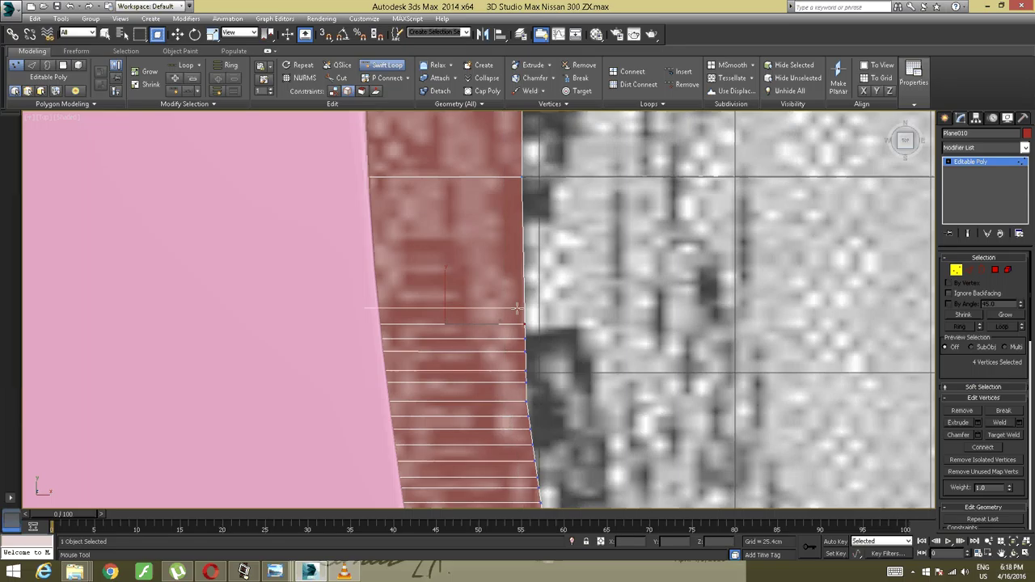
pyautogui.click(518, 307)
pyautogui.click(522, 294)
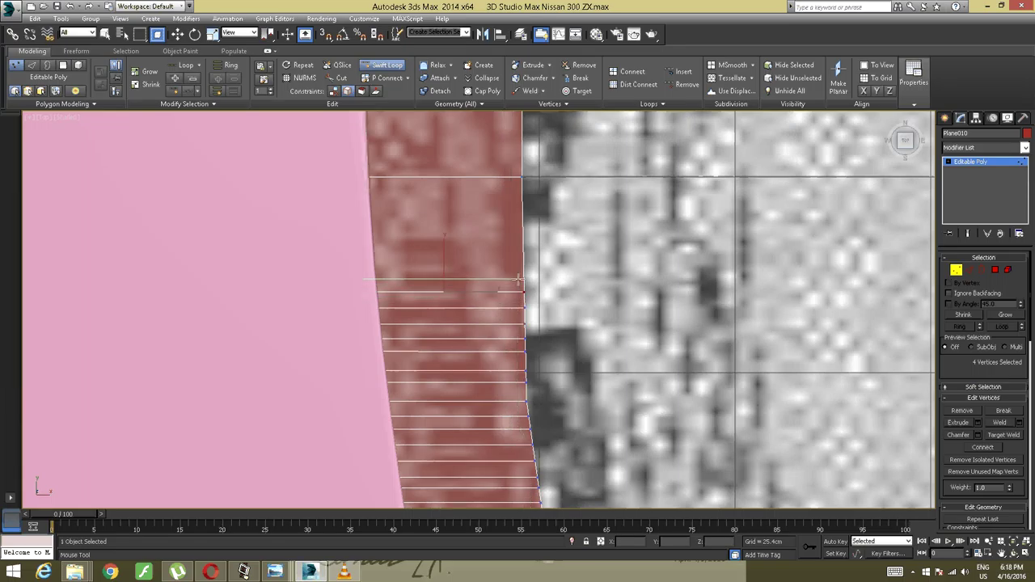
pyautogui.click(519, 274)
pyautogui.click(520, 260)
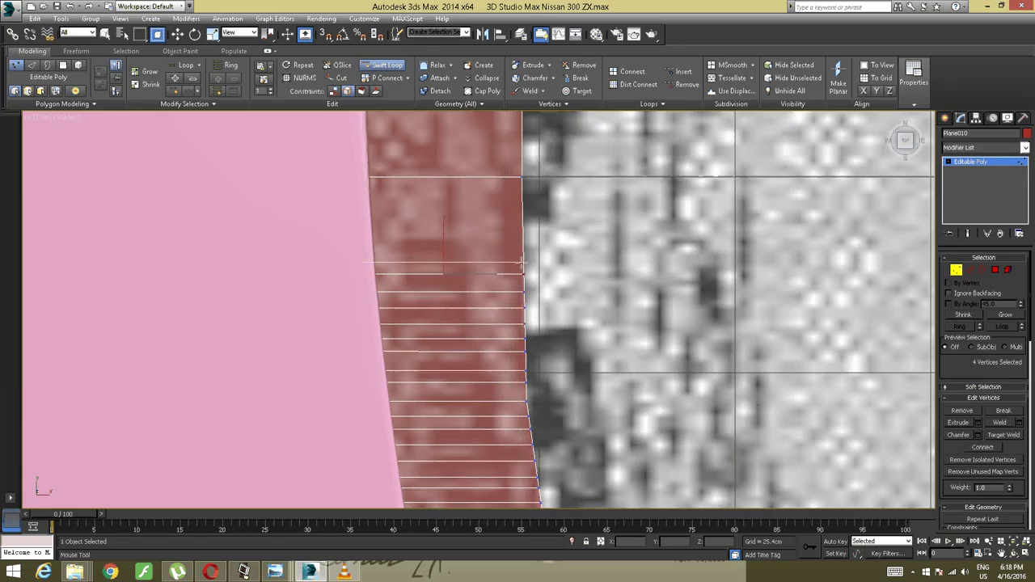
pyautogui.click(519, 249)
pyautogui.rightClick(519, 257)
# Insert two lengthwise Swift Loops along the strip, one near each long edge, then end the tool and clear the selection
pyautogui.scroll(-4, 519, 323)
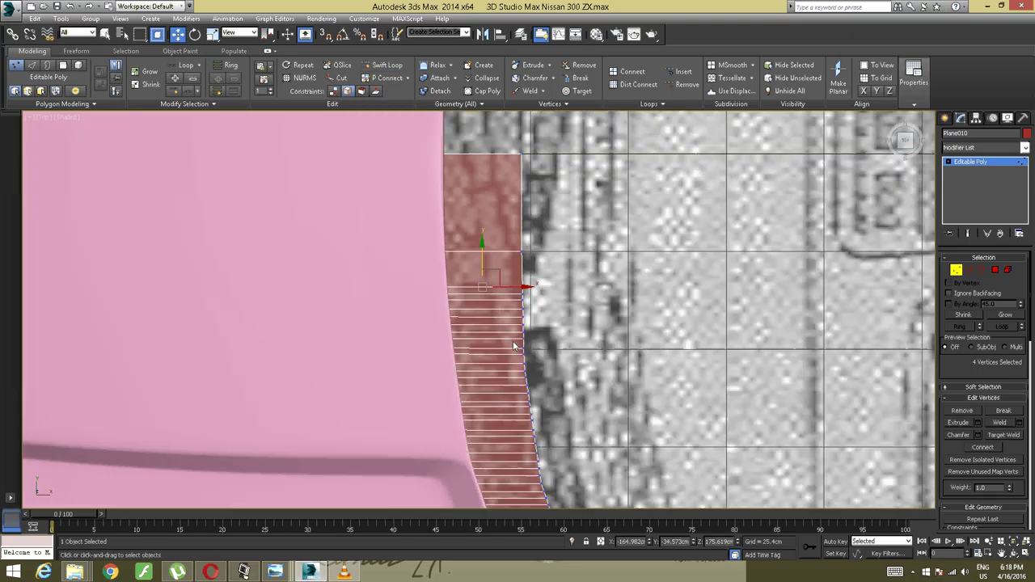
pyautogui.moveTo(515, 436); pyautogui.dragTo(447, 324, button='middle')
pyautogui.scroll(2, 447, 323)
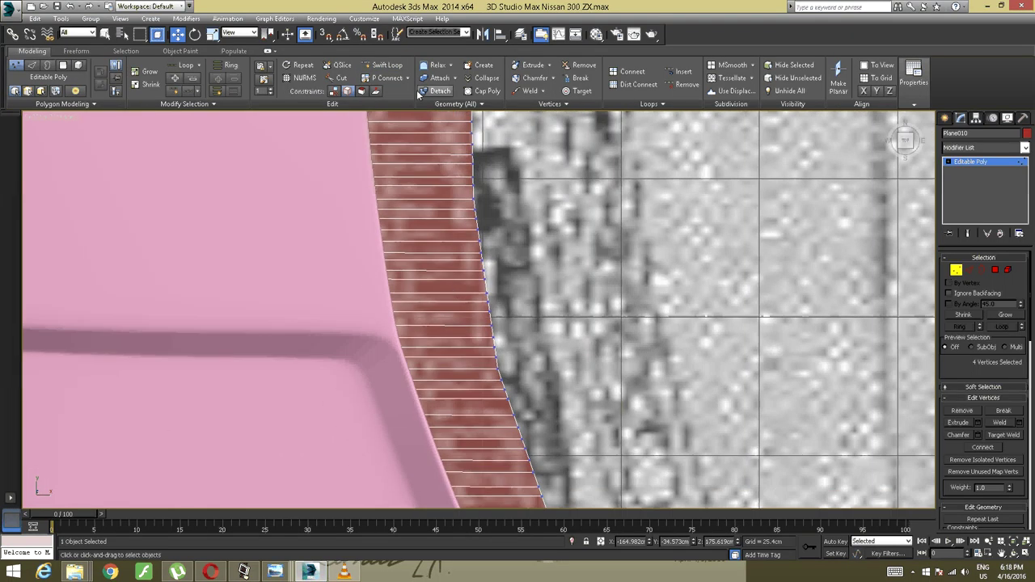
pyautogui.click(383, 65)
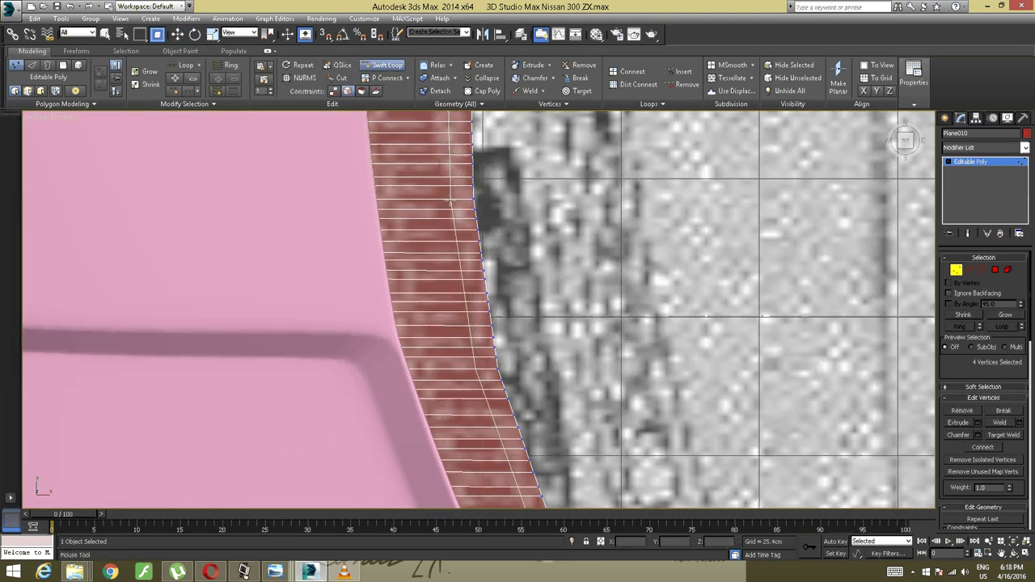
pyautogui.click(448, 201)
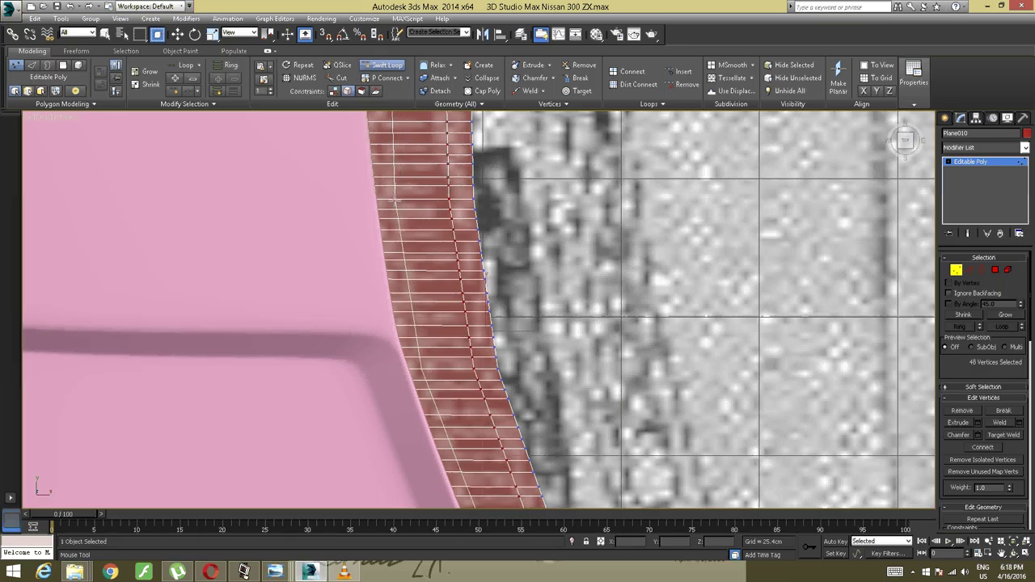
pyautogui.press('w')
pyautogui.scroll(-2, 427, 242)
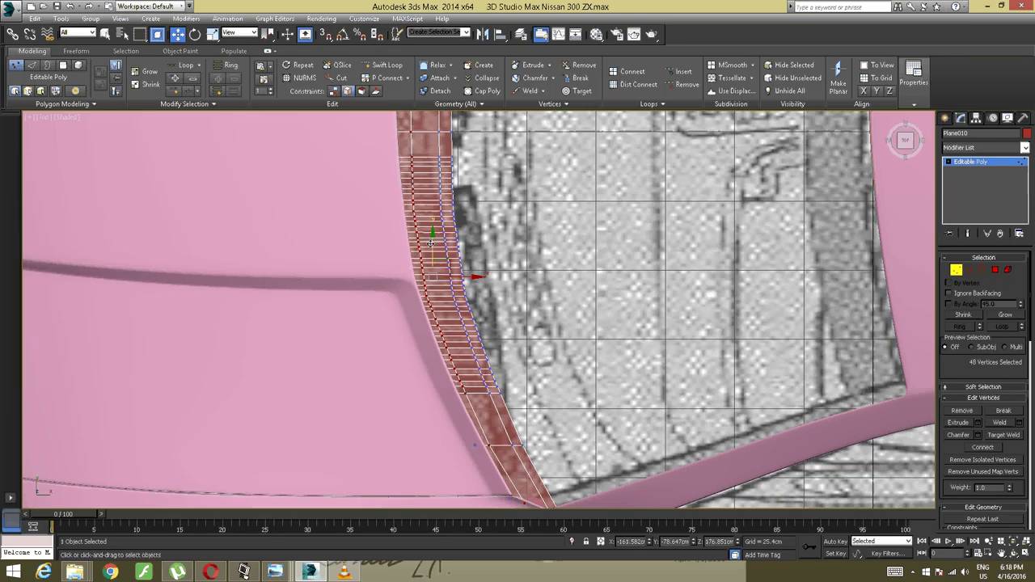
pyautogui.scroll(5, 430, 243)
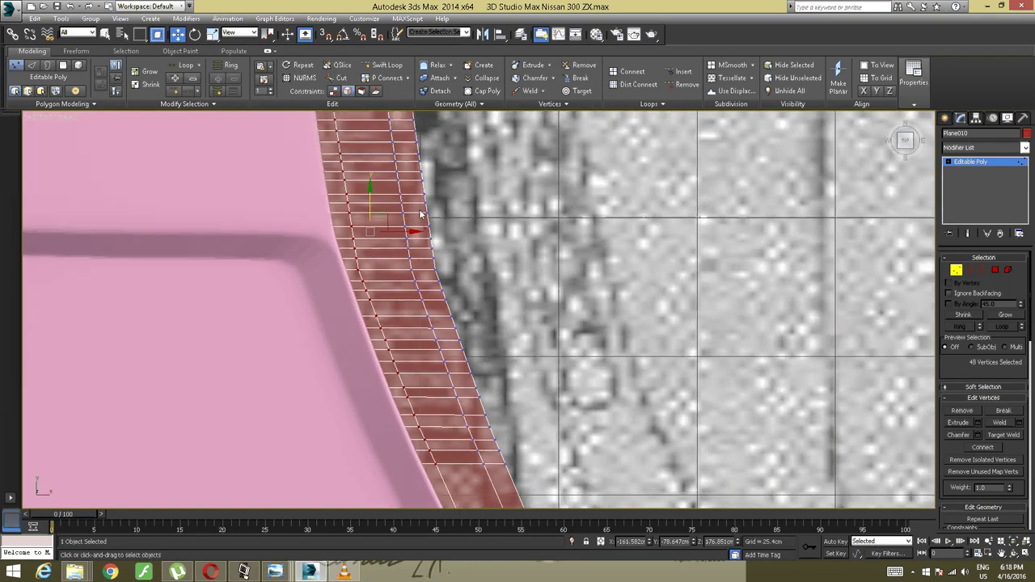
pyautogui.scroll(2, 416, 194)
pyautogui.moveTo(415, 165); pyautogui.dragTo(410, 116, button='middle')
pyautogui.click(519, 201)
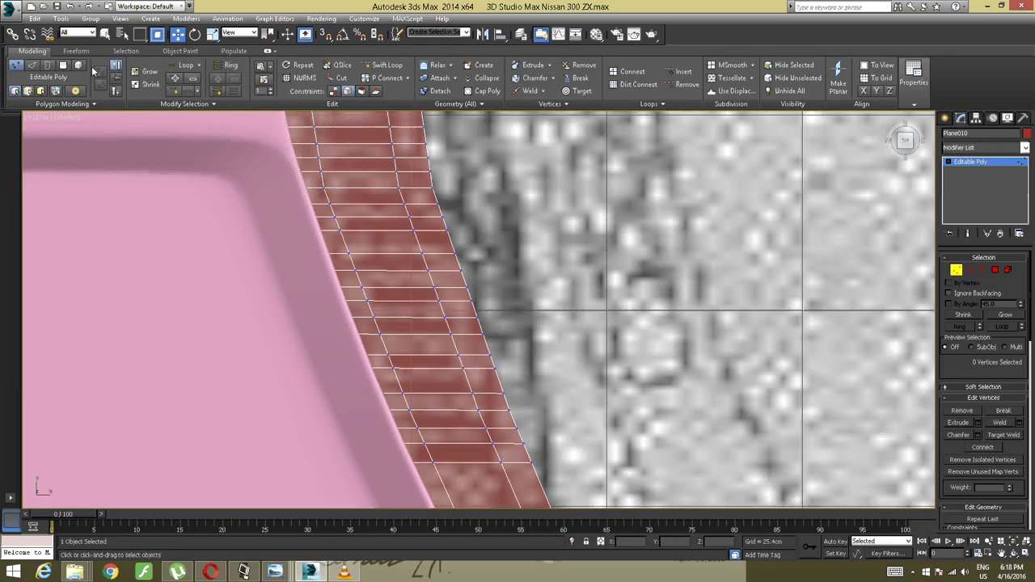
# Switch to polygon level and select the first two alternate polygons of the middle column, starting at the lower end of the dense rows
pyautogui.click(62, 65)
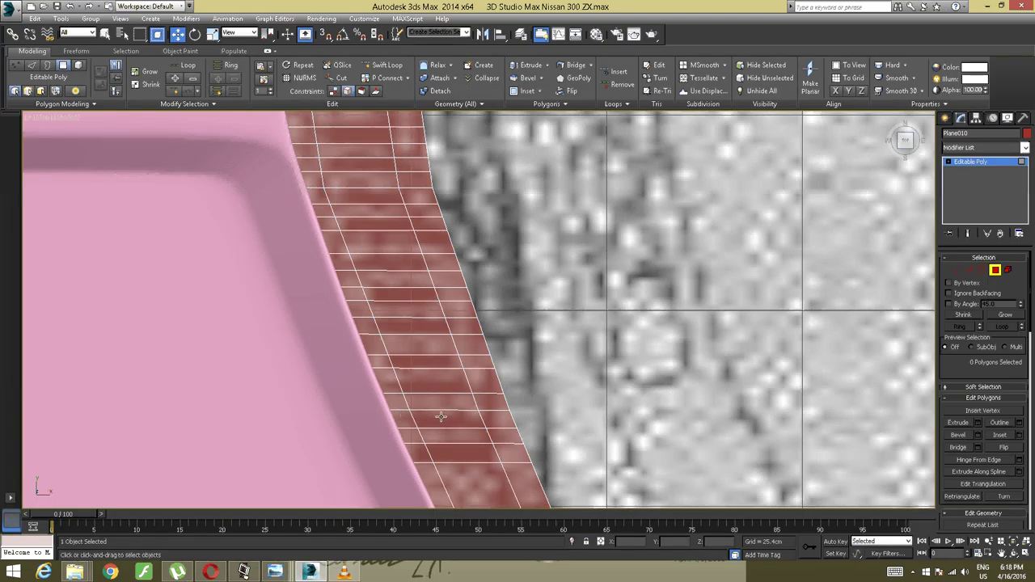
pyautogui.click(456, 451)
pyautogui.keyDown('ctrl'); pyautogui.click(437, 410); pyautogui.keyUp('ctrl')
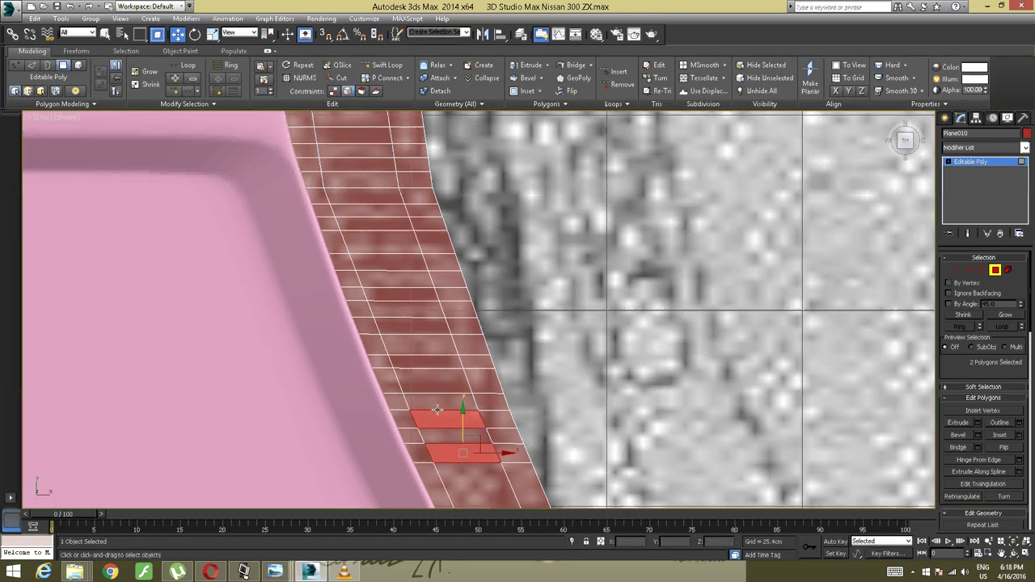
pyautogui.keyDown('ctrl'); pyautogui.click(429, 388); pyautogui.keyUp('ctrl')
pyautogui.moveTo(429, 389)
pyautogui.mouseDown(button='middle')
pyautogui.moveTo(445, 427)
pyautogui.moveTo(428, 373)
pyautogui.mouseUp(button='middle')
pyautogui.keyDown('alt'); pyautogui.click(443, 431); pyautogui.keyUp('alt')
pyautogui.keyDown('alt'); pyautogui.click(445, 406); pyautogui.keyUp('alt')
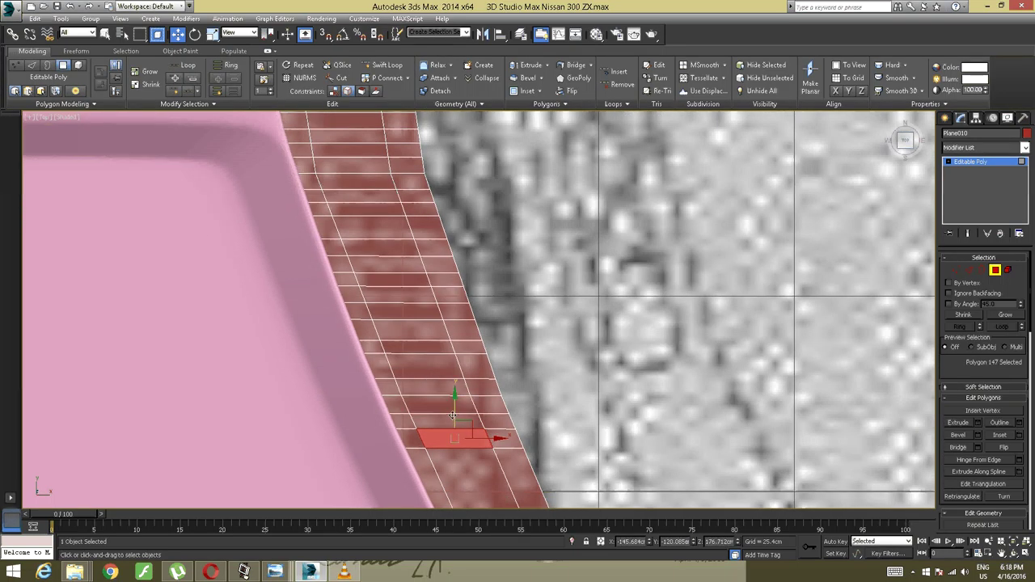
pyautogui.keyDown('ctrl'); pyautogui.click(438, 404); pyautogui.keyUp('ctrl')
pyautogui.keyDown('ctrl'); pyautogui.click(416, 365); pyautogui.keyUp('ctrl')
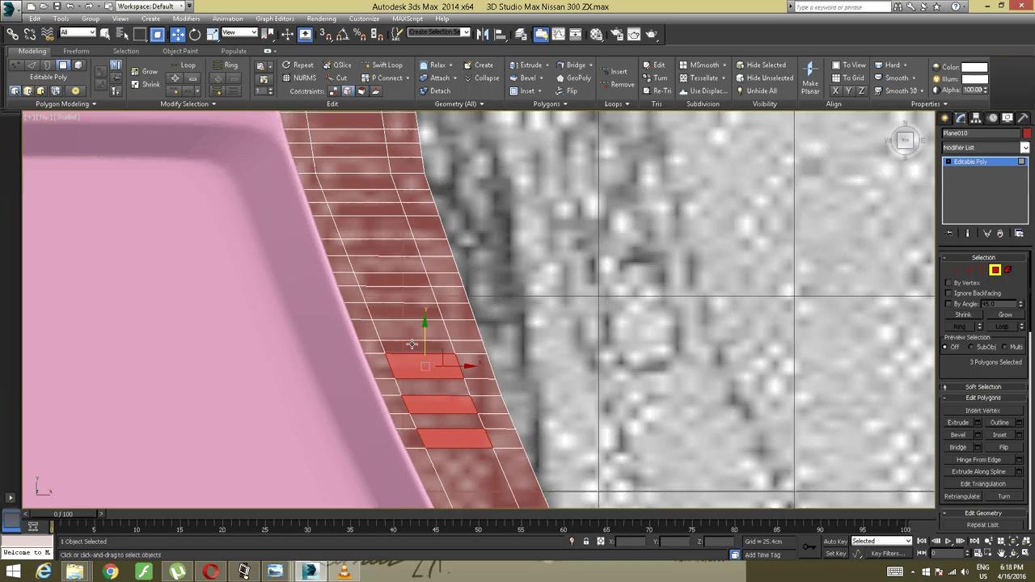
pyautogui.keyDown('alt'); pyautogui.click(423, 370); pyautogui.keyUp('alt')
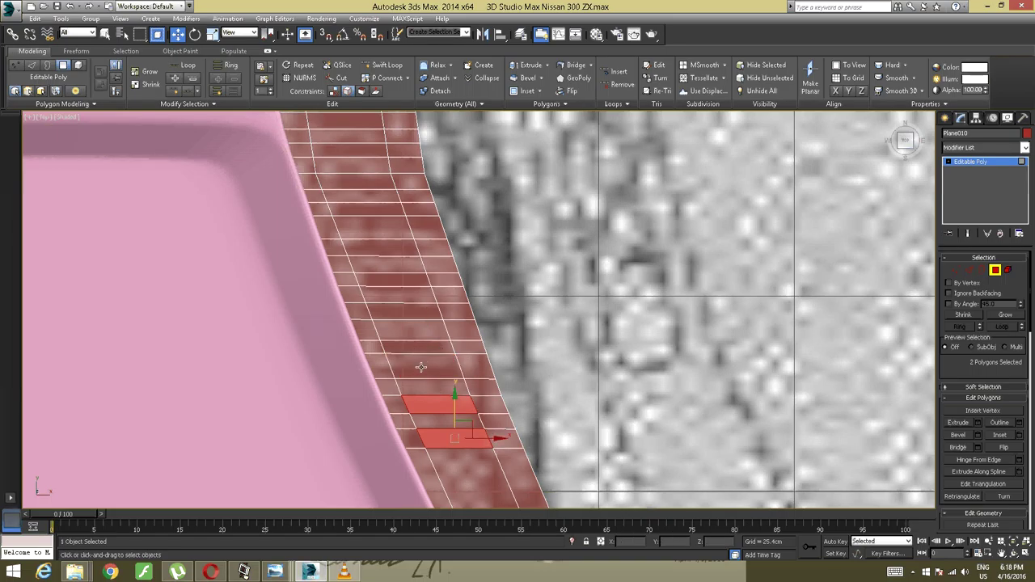
pyautogui.keyDown('ctrl'); pyautogui.click(421, 367); pyautogui.keyUp('ctrl')
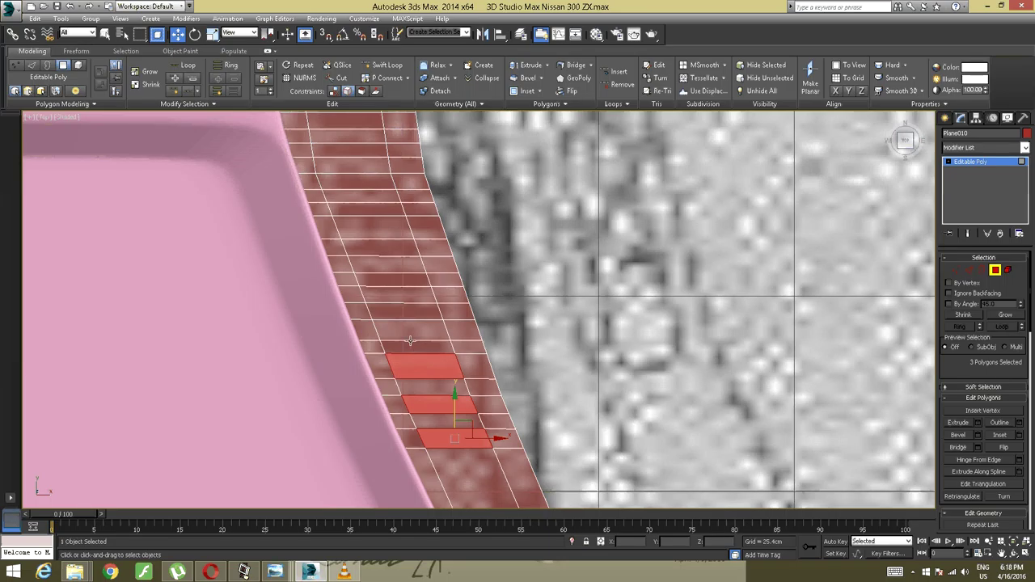
pyautogui.keyDown('alt'); pyautogui.click(424, 366); pyautogui.keyUp('alt')
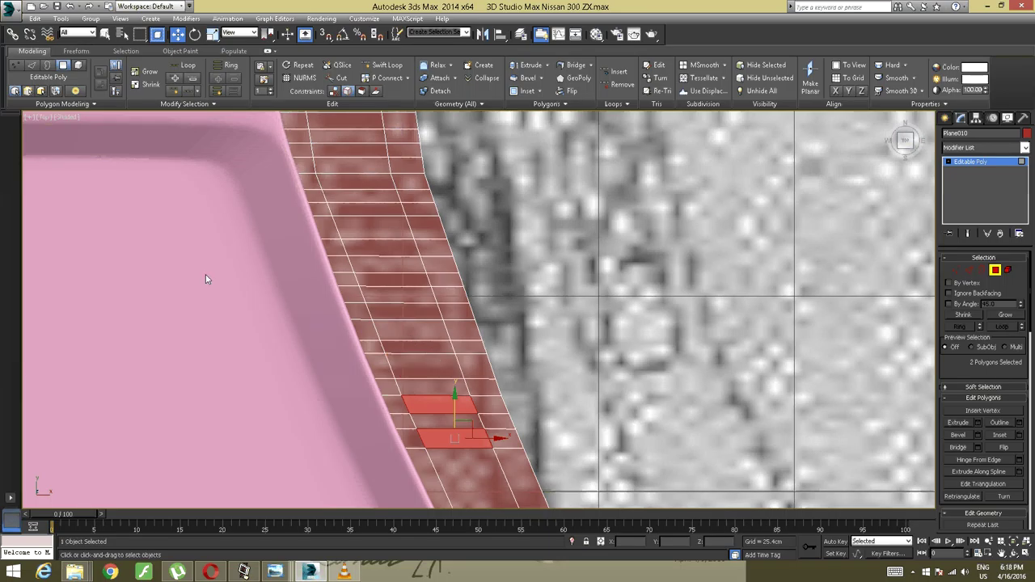
# Split the tall row above the selected polygons with a Swift Loop and add the next three alternate middle-column polygons to the selection
pyautogui.click(387, 66)
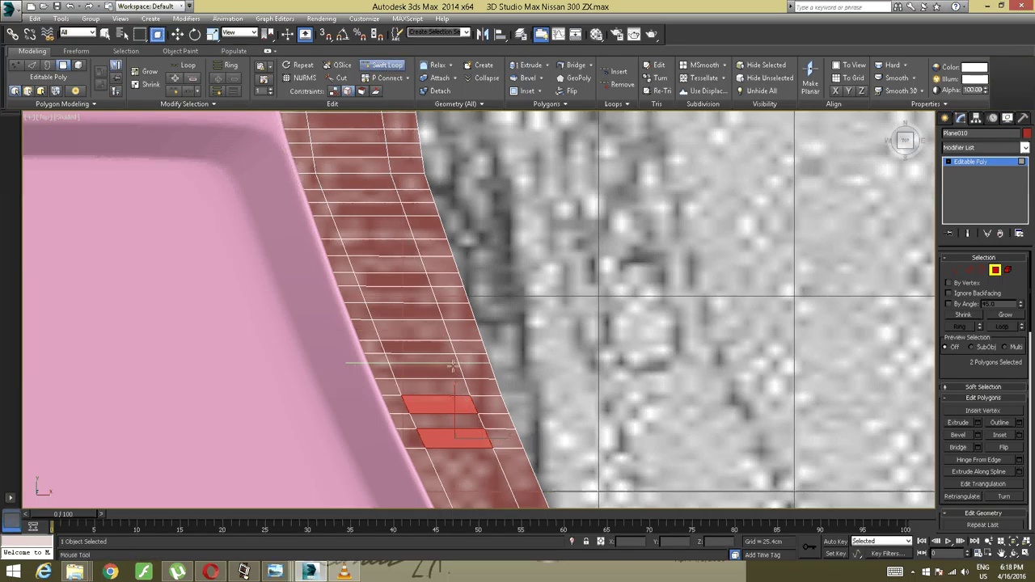
pyautogui.press('w')
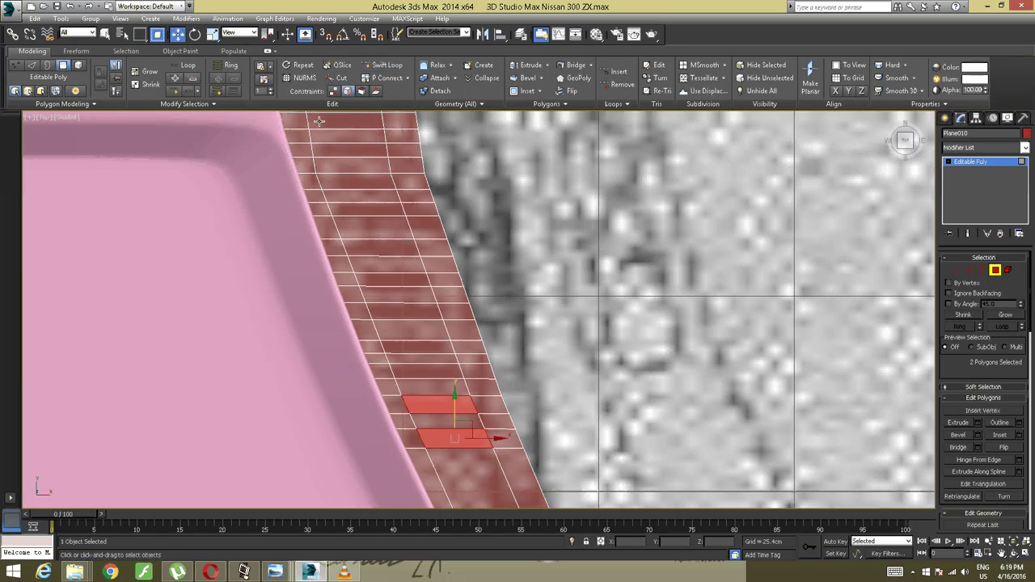
pyautogui.keyDown('ctrl'); pyautogui.click(444, 374); pyautogui.keyUp('ctrl')
pyautogui.keyDown('ctrl'); pyautogui.click(418, 348); pyautogui.keyUp('ctrl')
pyautogui.keyDown('ctrl'); pyautogui.click(400, 308); pyautogui.keyUp('ctrl')
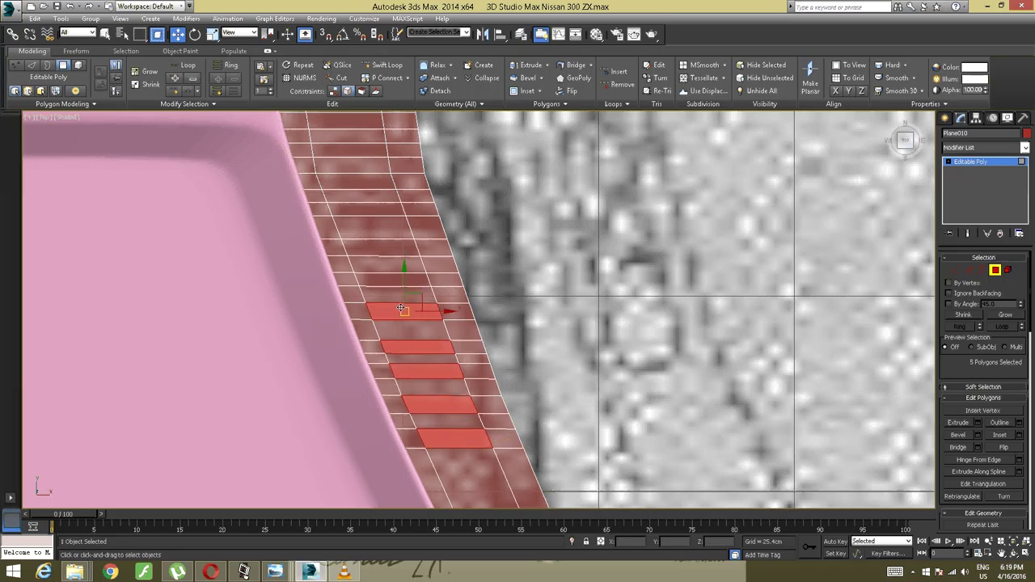
# Add the next four alternate middle-column polygons to the selection, continuing up the strip to its next bend
pyautogui.moveTo(354, 206); pyautogui.dragTo(391, 310, button='middle')
pyautogui.moveTo(363, 181); pyautogui.dragTo(328, 179, button='middle')
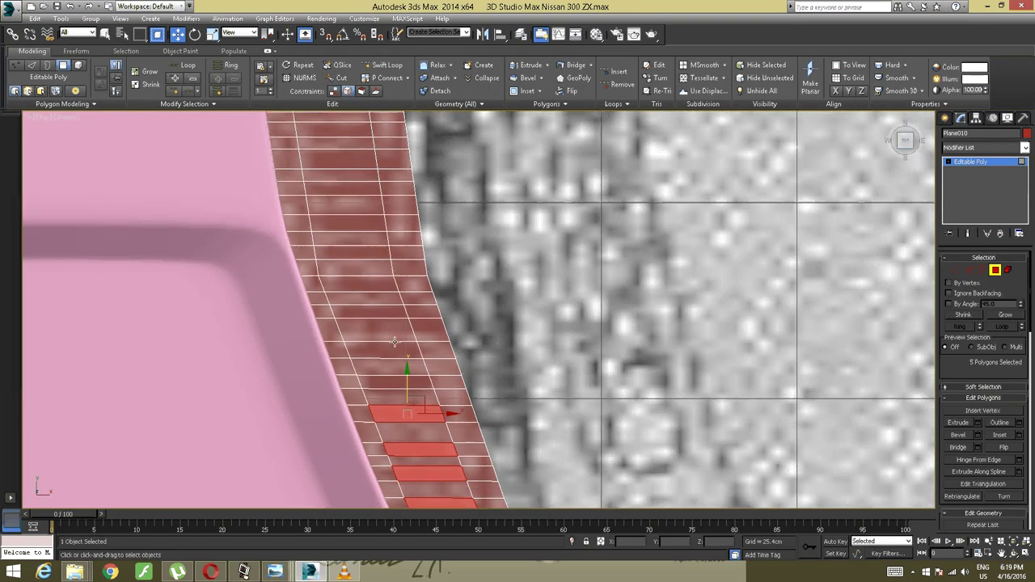
pyautogui.keyDown('ctrl'); pyautogui.click(386, 374); pyautogui.keyUp('ctrl')
pyautogui.keyDown('ctrl'); pyautogui.click(375, 338); pyautogui.keyUp('ctrl')
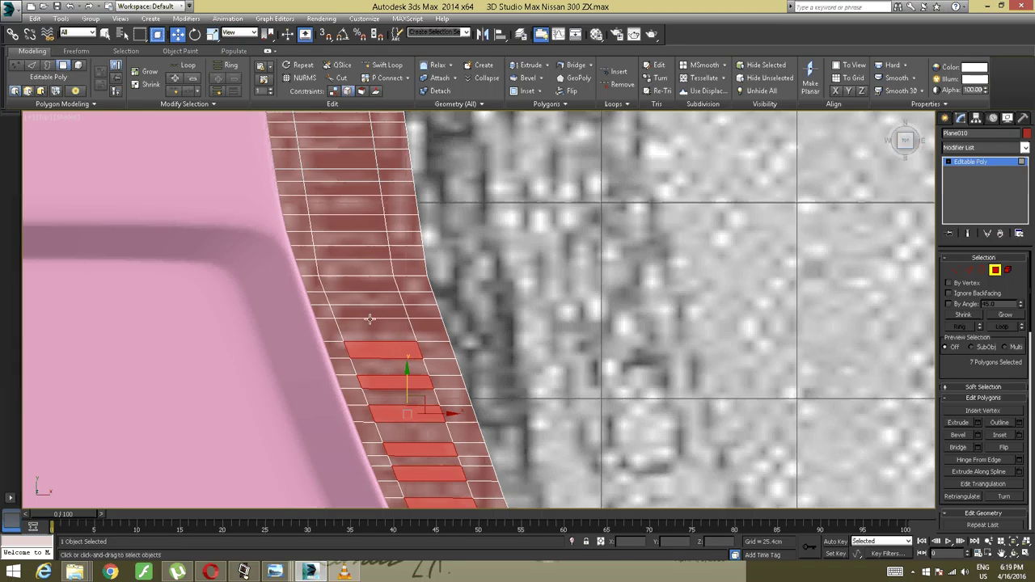
pyautogui.keyDown('ctrl'); pyautogui.click(370, 317); pyautogui.keyUp('ctrl')
pyautogui.keyDown('ctrl'); pyautogui.click(358, 282); pyautogui.keyUp('ctrl')
# Extend the selection past that bend with five more alternate polygons of the middle column
pyautogui.moveTo(336, 215); pyautogui.dragTo(361, 308, button='middle')
pyautogui.keyDown('ctrl'); pyautogui.click(381, 399); pyautogui.keyUp('ctrl')
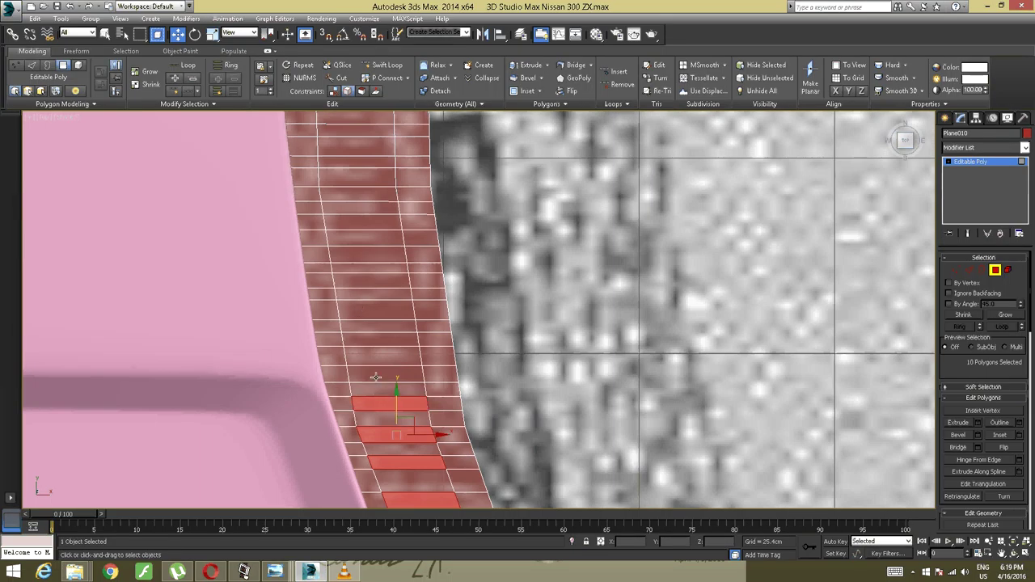
pyautogui.keyDown('ctrl'); pyautogui.click(375, 375); pyautogui.keyUp('ctrl')
pyautogui.keyDown('ctrl'); pyautogui.click(371, 340); pyautogui.keyUp('ctrl')
pyautogui.keyDown('ctrl'); pyautogui.click(364, 308); pyautogui.keyUp('ctrl')
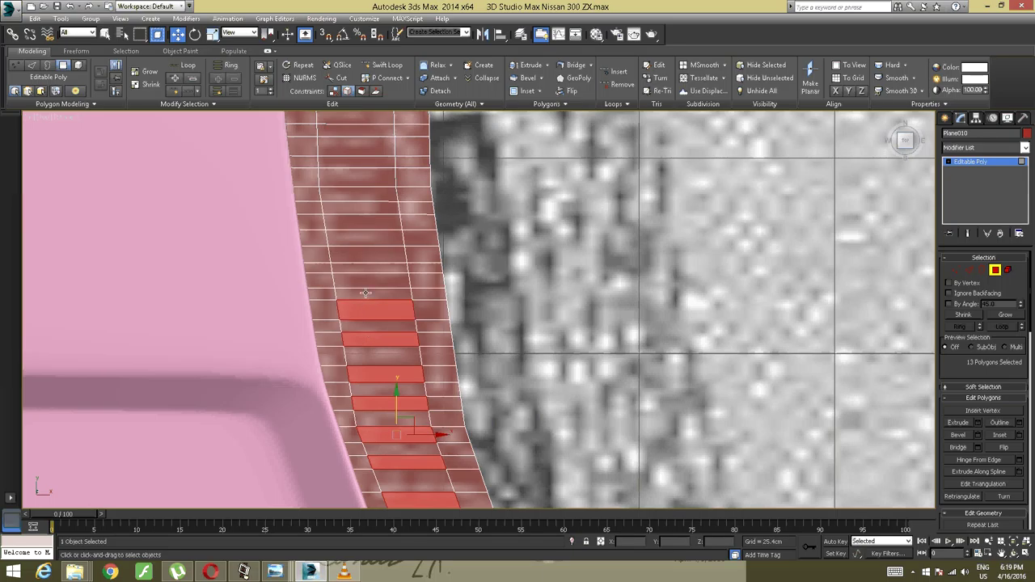
pyautogui.keyDown('ctrl'); pyautogui.click(365, 281); pyautogui.keyUp('ctrl')
# Add three more alternate middle-column polygons, reaching the following bend of the strip
pyautogui.moveTo(365, 281); pyautogui.dragTo(368, 267, button='middle')
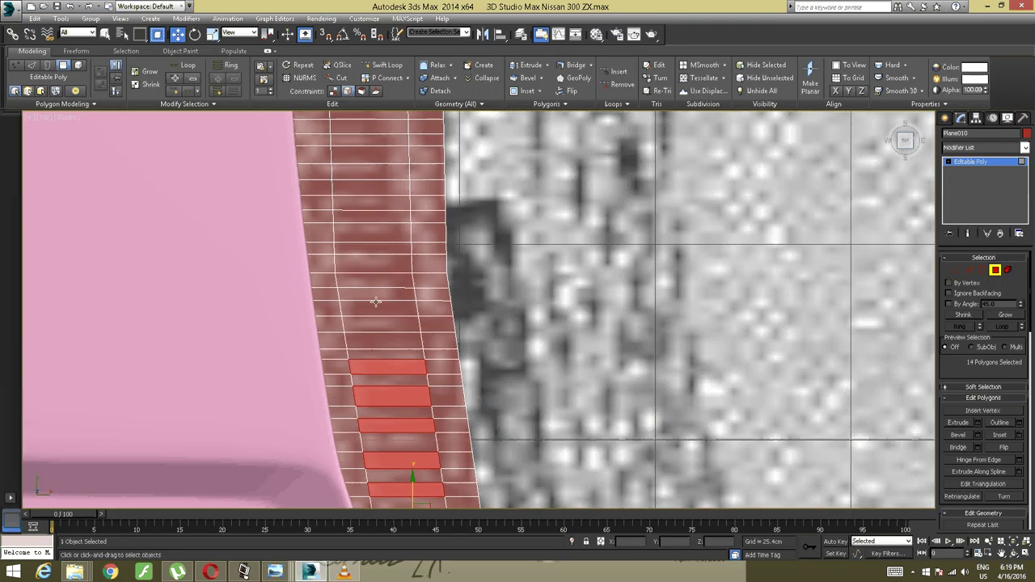
pyautogui.keyDown('ctrl'); pyautogui.click(380, 332); pyautogui.keyUp('ctrl')
pyautogui.keyDown('ctrl'); pyautogui.click(376, 302); pyautogui.keyUp('ctrl')
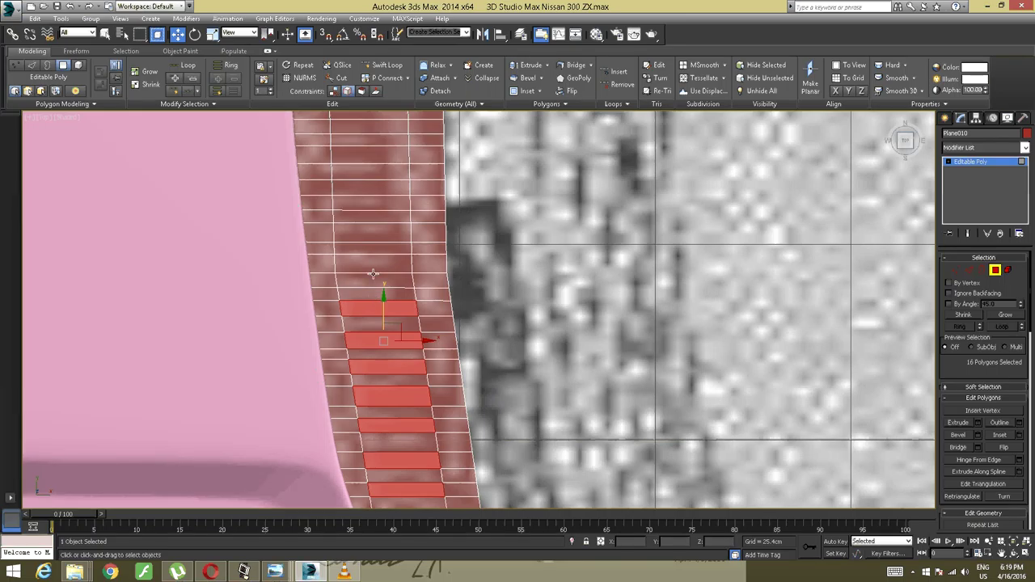
pyautogui.moveTo(375, 296); pyautogui.dragTo(375, 317, button='middle')
pyautogui.keyDown('ctrl'); pyautogui.click(381, 390); pyautogui.keyUp('ctrl')
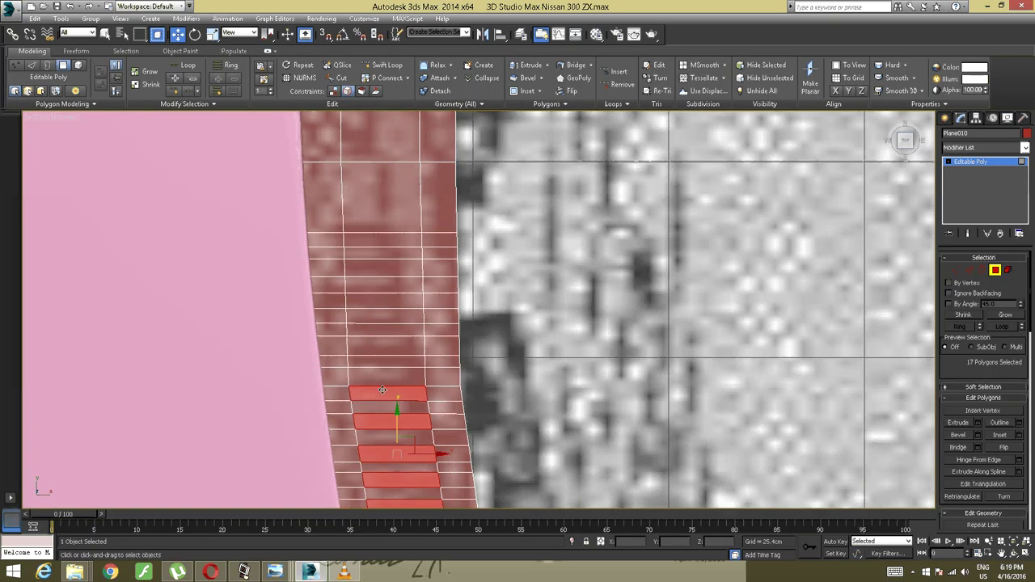
# Complete the selection with the remaining five alternate middle-column polygons up to the upper end of the dense rows
pyautogui.keyDown('ctrl'); pyautogui.click(381, 360); pyautogui.keyUp('ctrl')
pyautogui.keyDown('ctrl'); pyautogui.click(378, 331); pyautogui.keyUp('ctrl')
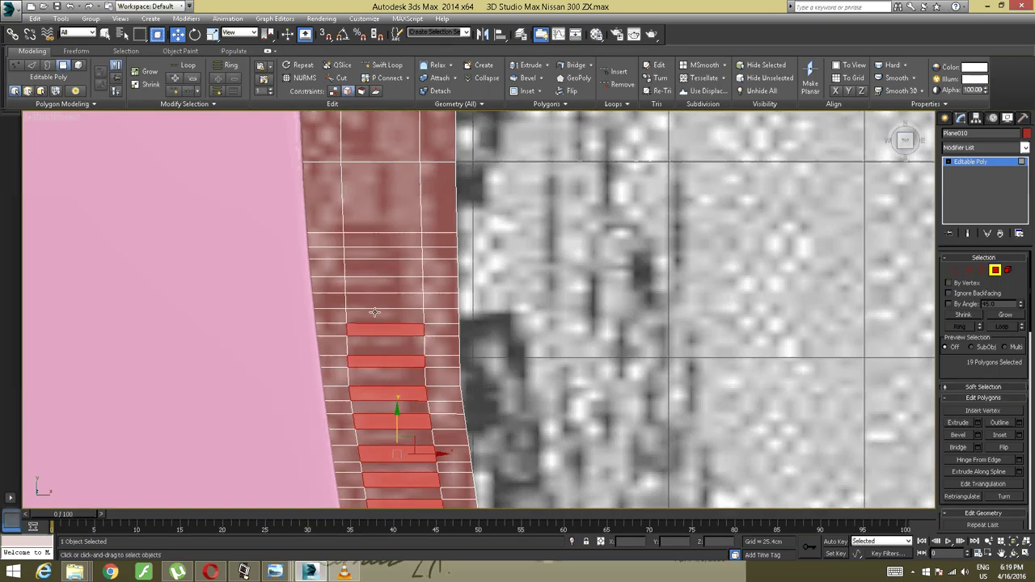
pyautogui.keyDown('ctrl'); pyautogui.click(377, 301); pyautogui.keyUp('ctrl')
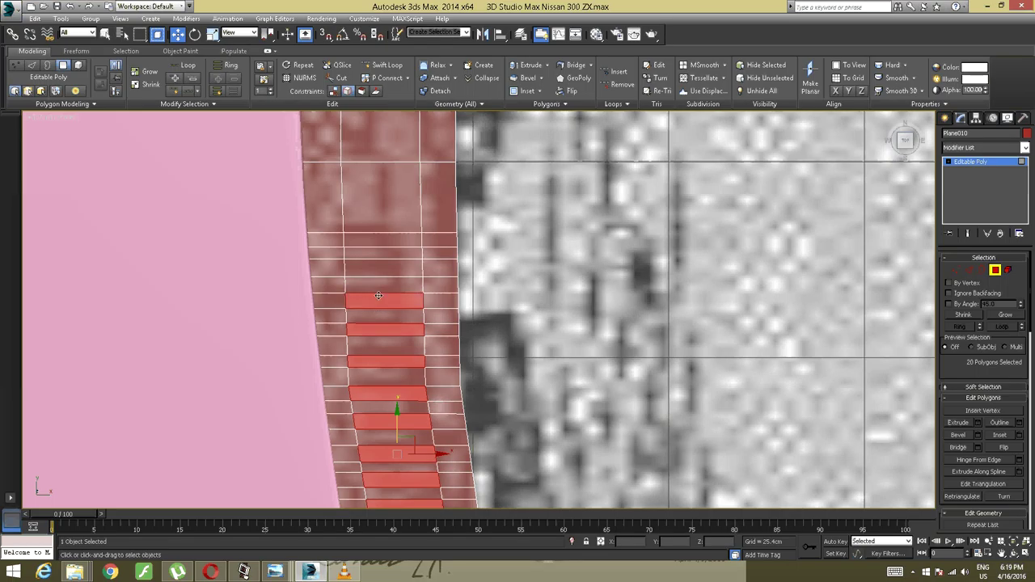
pyautogui.keyDown('ctrl'); pyautogui.click(379, 268); pyautogui.keyUp('ctrl')
pyautogui.scroll(-5, 407, 273)
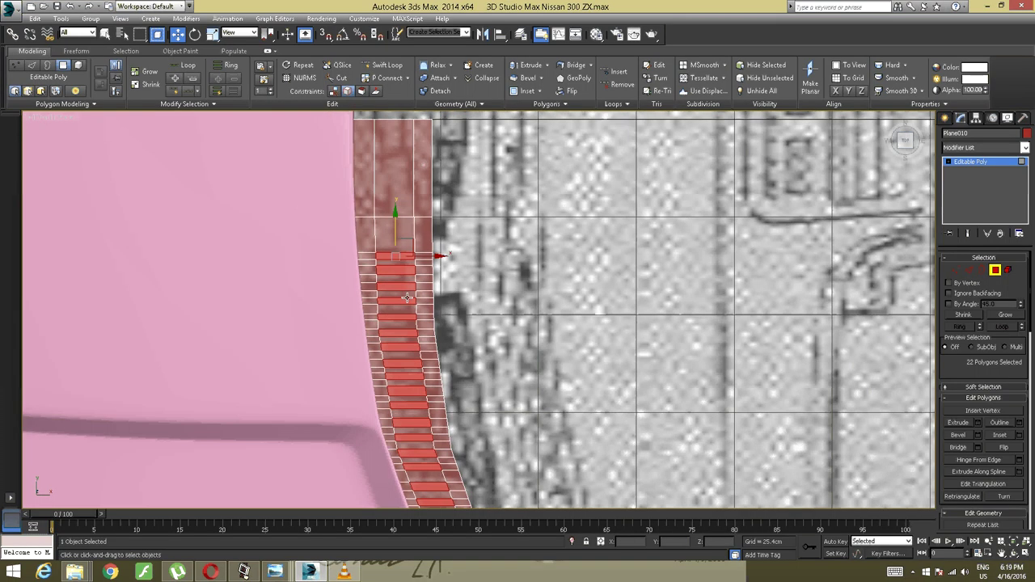
# Extrude the selected alternate polygons down into the strip to form recessed vent slots, then end the tool and clear the selection
pyautogui.keyDown('alt'); pyautogui.moveTo(407, 273); pyautogui.dragTo(406, 241, button='middle'); pyautogui.keyUp('alt')
pyautogui.scroll(2, 406, 240)
pyautogui.keyDown('alt'); pyautogui.moveTo(406, 380); pyautogui.dragTo(558, 231, button='middle'); pyautogui.keyUp('alt')
pyautogui.scroll(4, 403, 316)
pyautogui.scroll(5, 343, 315)
pyautogui.click(531, 66)
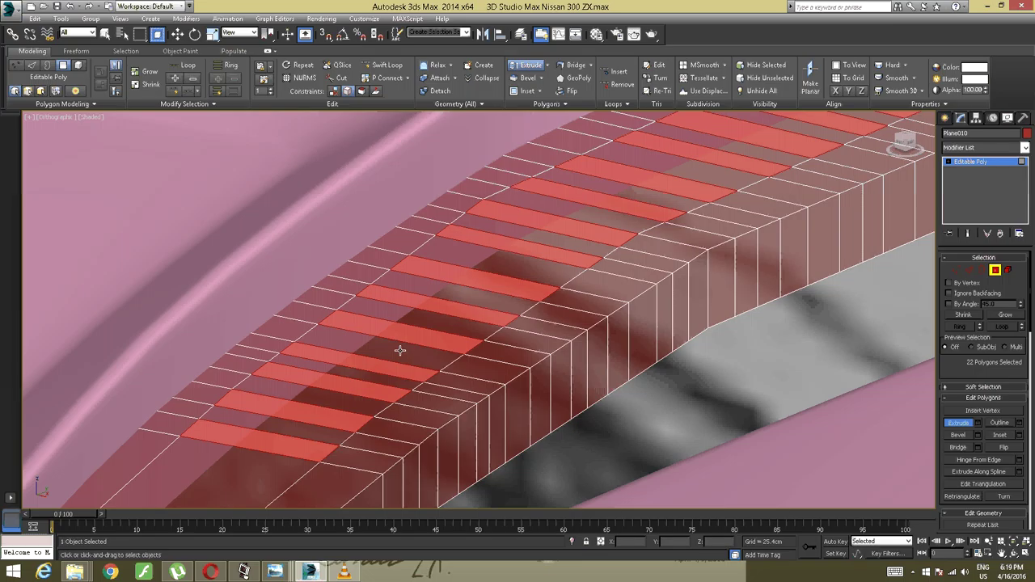
pyautogui.moveTo(352, 416); pyautogui.dragTo(345, 430)
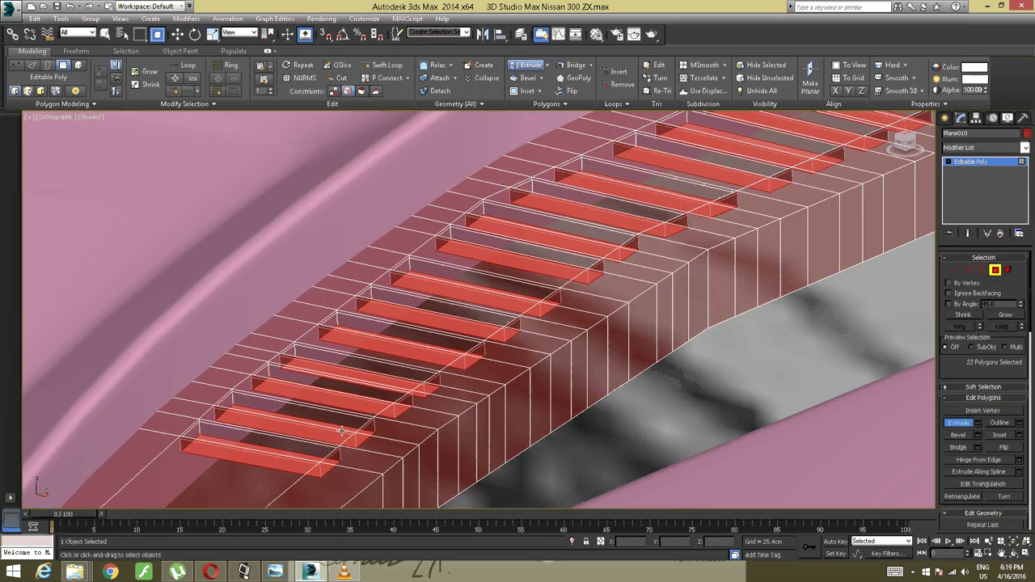
pyautogui.click(342, 431)
pyautogui.hotkey('ctrl', 'z')
pyautogui.keyDown('alt'); pyautogui.moveTo(330, 422); pyautogui.dragTo(384, 376, button='middle'); pyautogui.keyUp('alt')
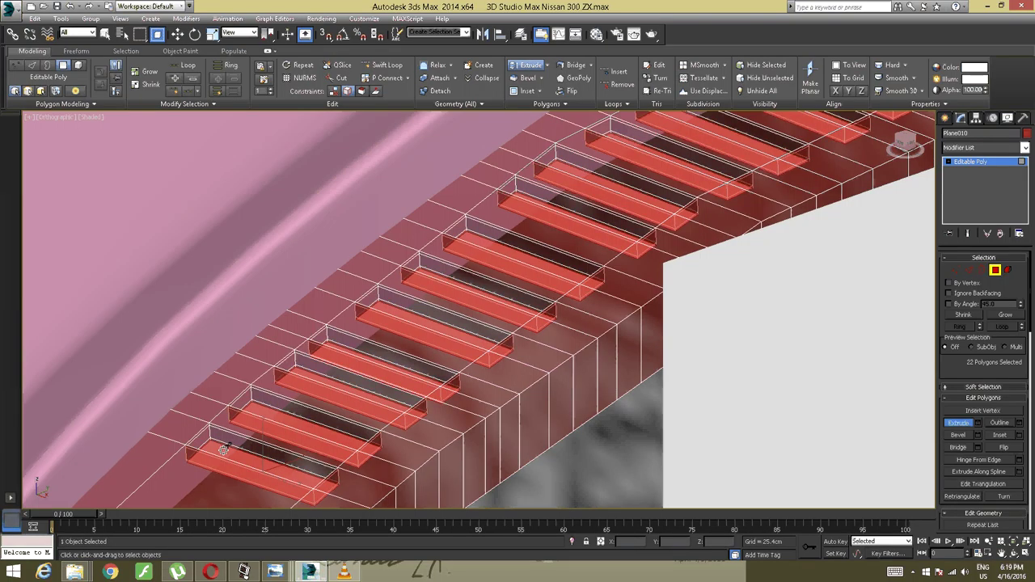
pyautogui.press('w')
pyautogui.keyDown('alt'); pyautogui.moveTo(235, 441); pyautogui.dragTo(612, 353, button='middle'); pyautogui.keyUp('alt')
pyautogui.click(554, 349)
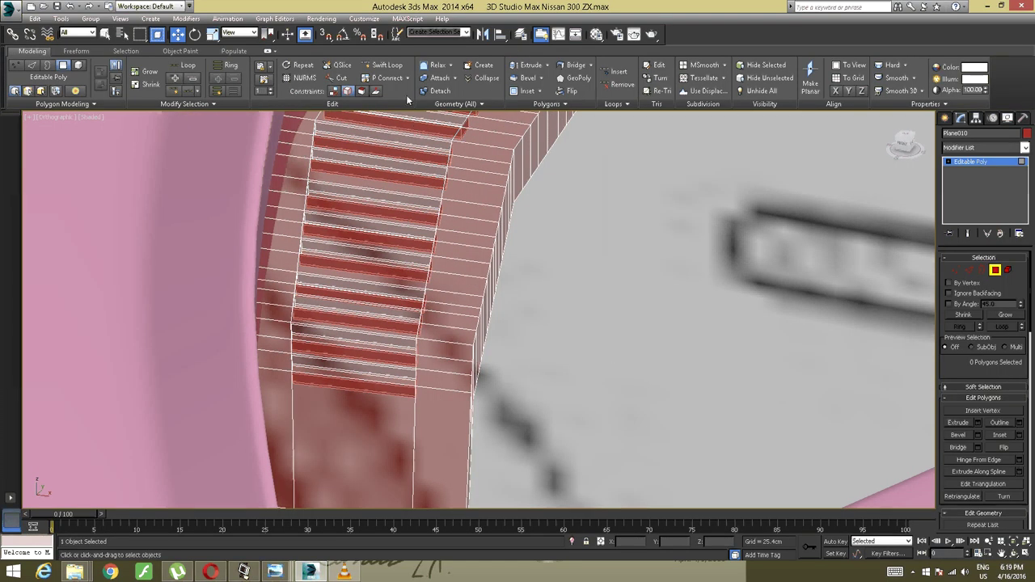
# Add four lengthwise Swift Loops through the slotted middle column, one just inside each edge and two between, then end the tool
pyautogui.click(387, 65)
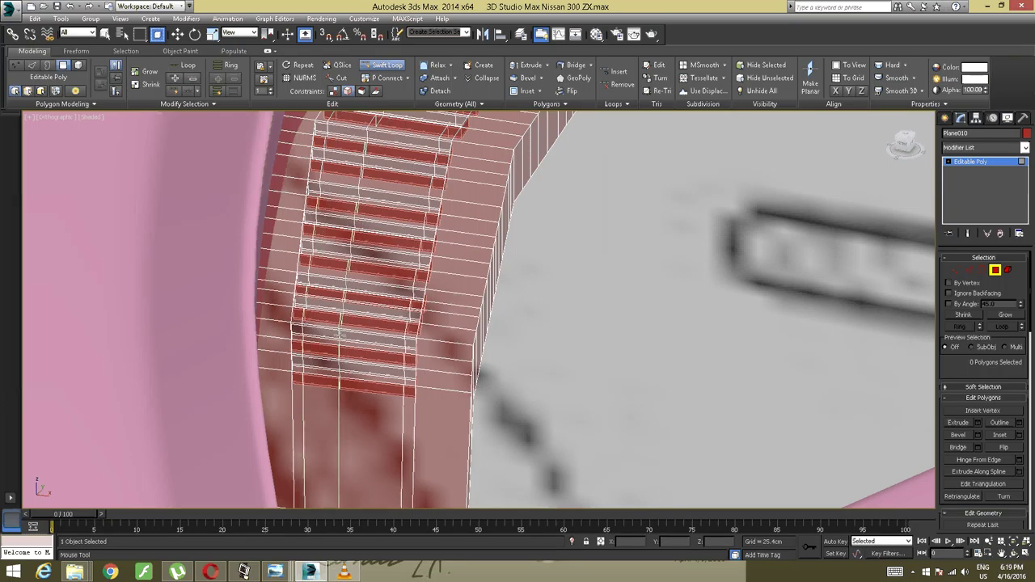
pyautogui.rightClick(378, 337)
pyautogui.scroll(-5, 378, 337)
pyautogui.keyDown('alt'); pyautogui.moveTo(420, 323); pyautogui.dragTo(490, 266, button='middle'); pyautogui.keyUp('alt')
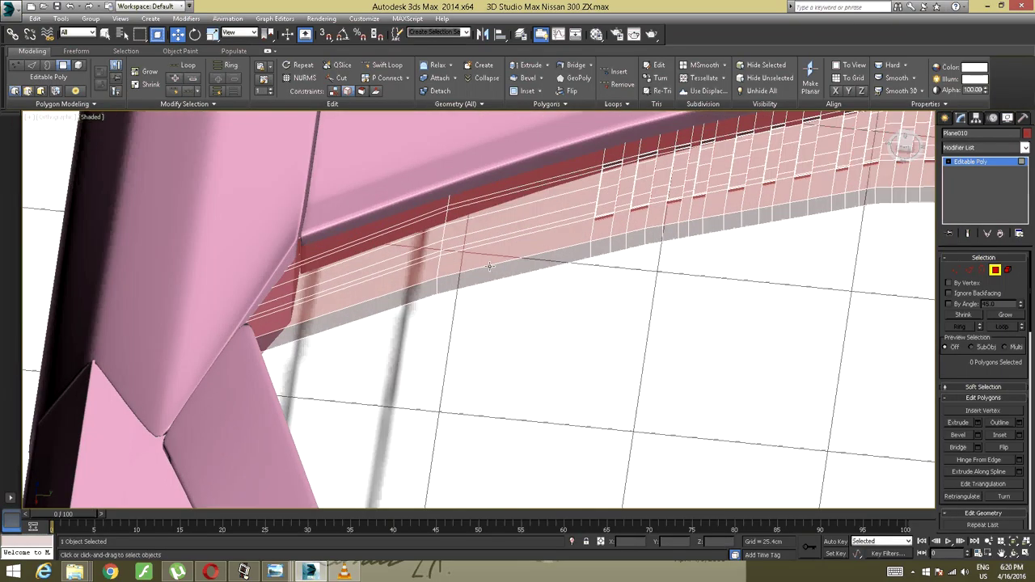
pyautogui.scroll(4, 365, 281)
# Isolate the vent strip and insert a crosswise Swift Loop very close to its outer end
pyautogui.rightClick(397, 306)
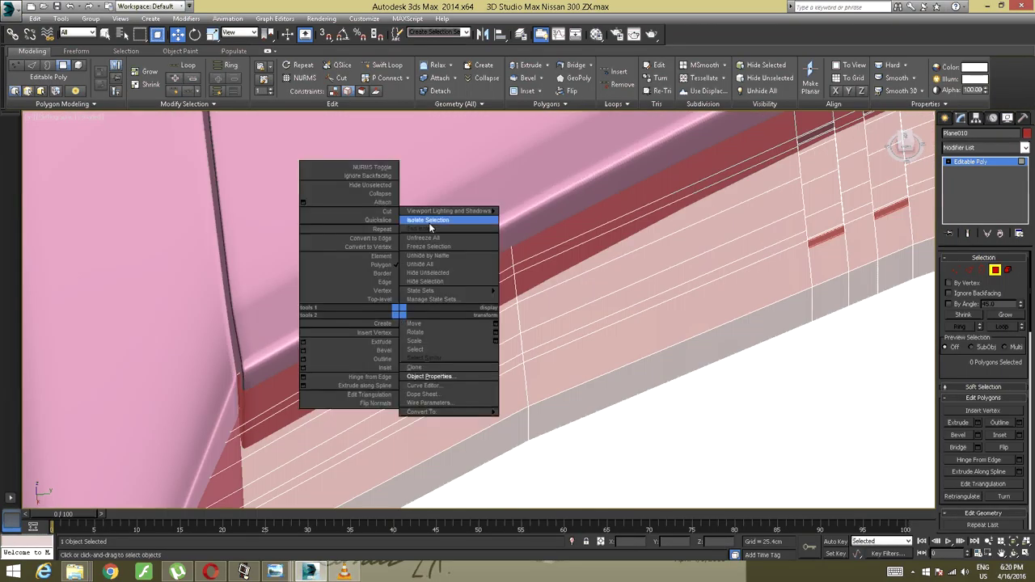
pyautogui.click(428, 224)
pyautogui.keyDown('alt'); pyautogui.moveTo(367, 359); pyautogui.dragTo(496, 303, button='middle'); pyautogui.keyUp('alt')
pyautogui.scroll(3, 434, 293)
pyautogui.scroll(3, 375, 326)
pyautogui.keyDown('alt'); pyautogui.moveTo(365, 331); pyautogui.dragTo(370, 331, button='middle'); pyautogui.keyUp('alt')
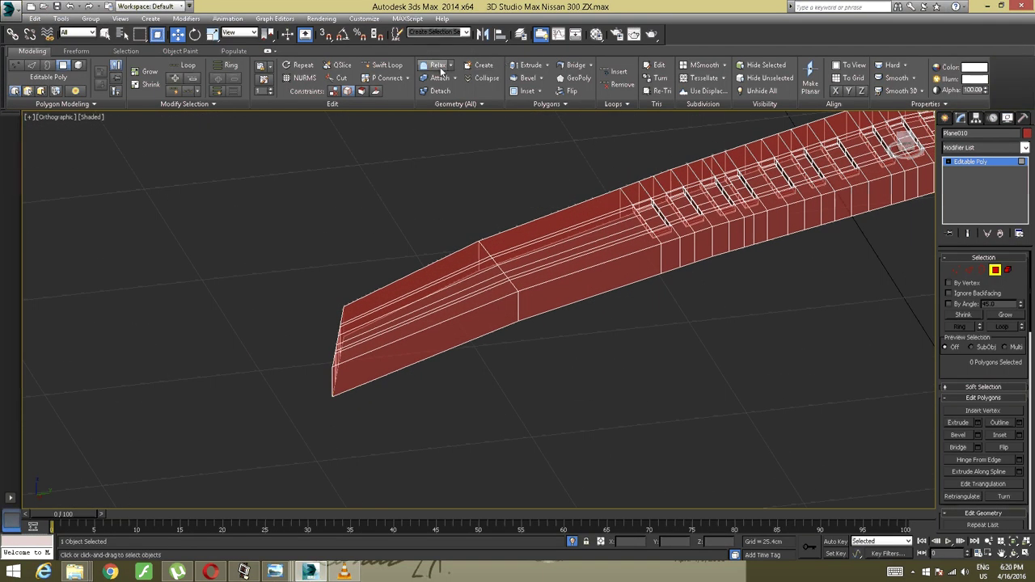
pyautogui.click(383, 65)
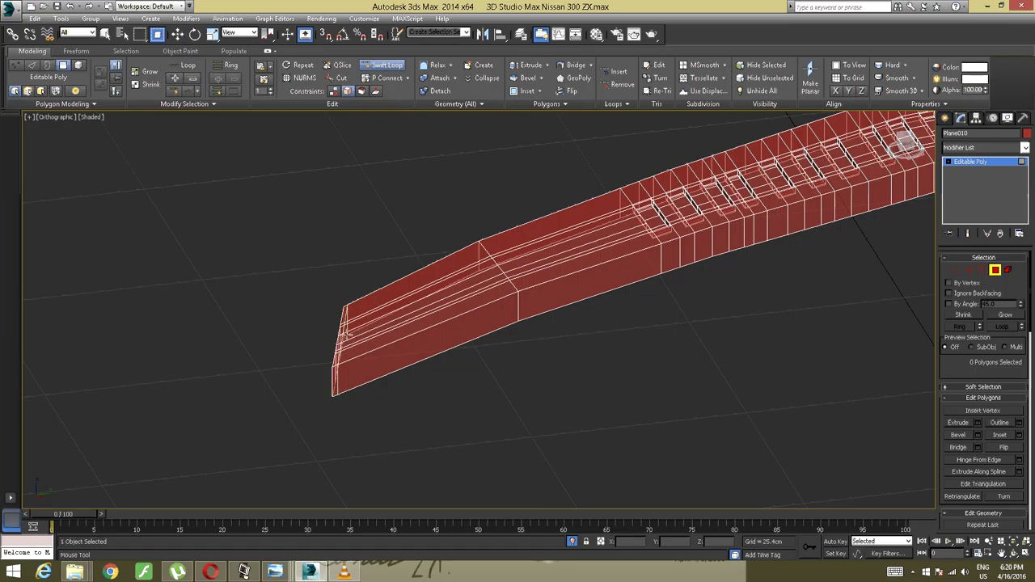
pyautogui.press('w')
# Add supporting Swift Loops along the strip's long outer edges and just below its top rim, then end the tool
pyautogui.keyDown('alt'); pyautogui.moveTo(388, 312); pyautogui.dragTo(540, 381, button='middle'); pyautogui.keyUp('alt')
pyautogui.moveTo(178, 223); pyautogui.dragTo(414, 359, button='middle')
pyautogui.scroll(4, 414, 359)
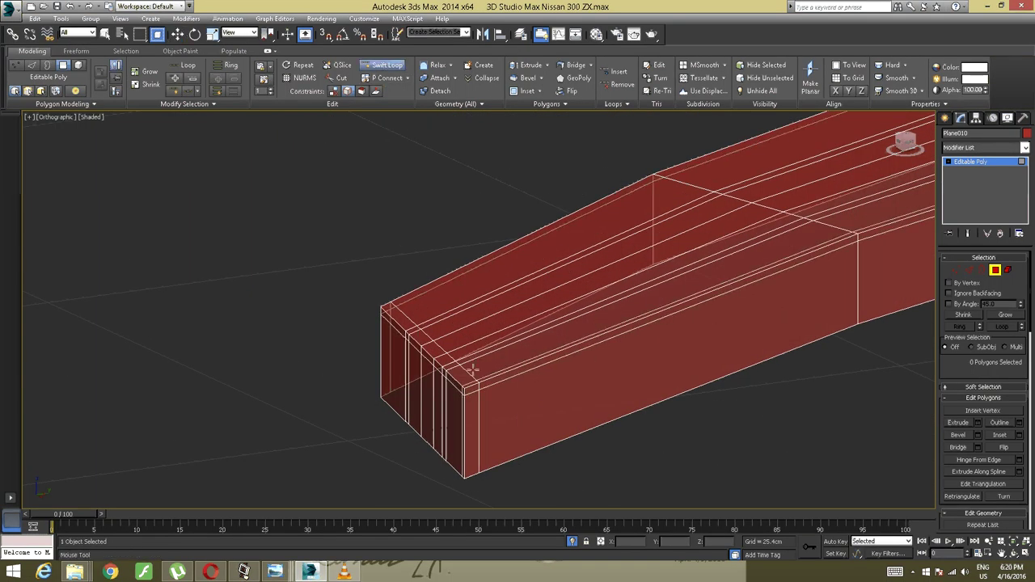
pyautogui.scroll(-3, 481, 332)
pyautogui.moveTo(481, 332); pyautogui.dragTo(432, 335, button='middle')
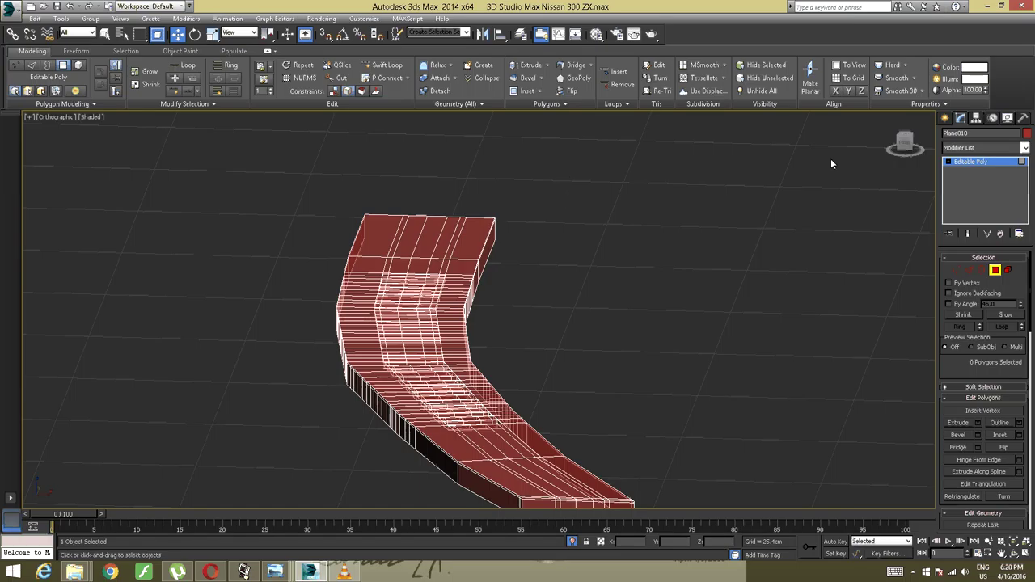
# Insert two more lengthwise Swift Loops, one through the middle of each side column, and end the tool
pyautogui.keyDown('alt'); pyautogui.moveTo(532, 218); pyautogui.dragTo(390, 434, button='middle'); pyautogui.keyUp('alt')
pyautogui.scroll(4, 528, 268)
pyautogui.scroll(-6, 518, 259)
pyautogui.scroll(3, 413, 356)
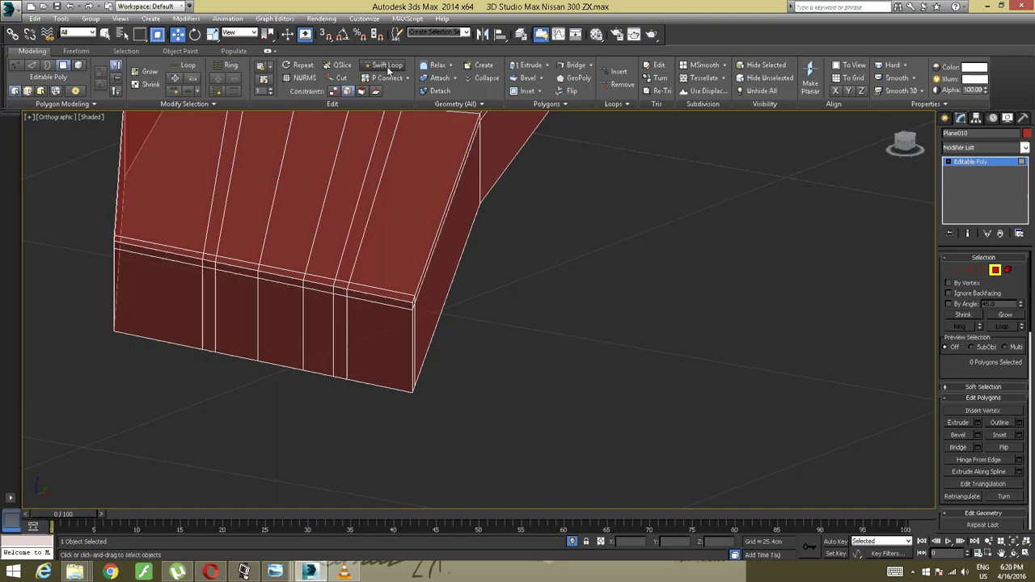
pyautogui.click(387, 66)
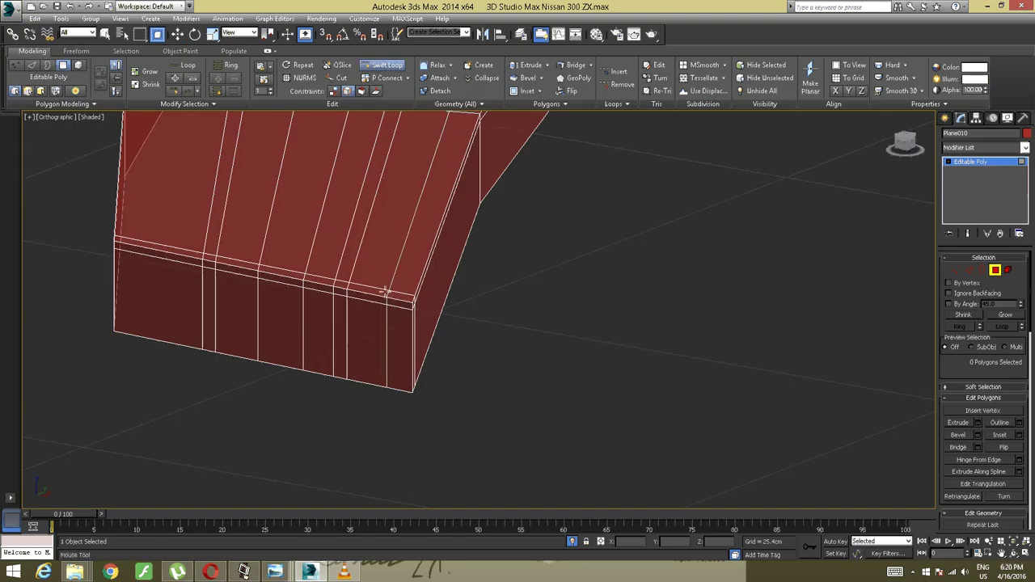
pyautogui.click(386, 291)
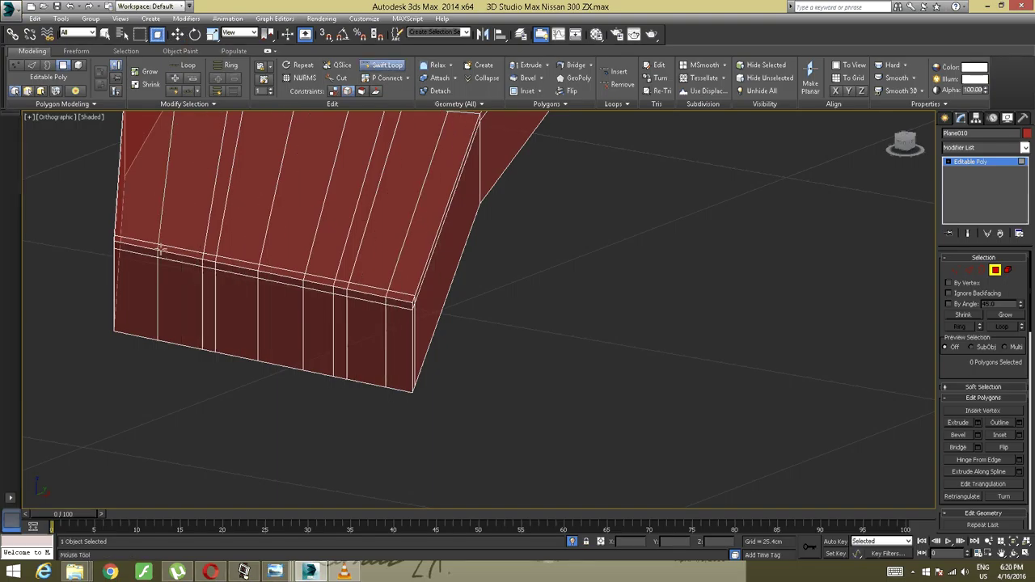
pyautogui.press('w')
pyautogui.scroll(-5, 189, 236)
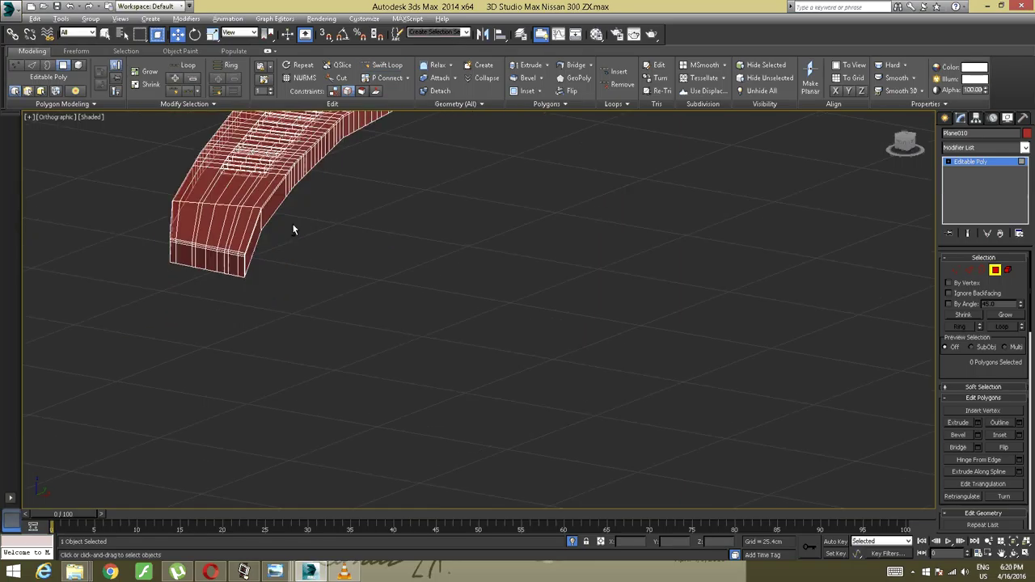
pyautogui.keyDown('alt'); pyautogui.moveTo(292, 223); pyautogui.dragTo(182, 331, button='middle'); pyautogui.keyUp('alt')
pyautogui.scroll(-2, 202, 315)
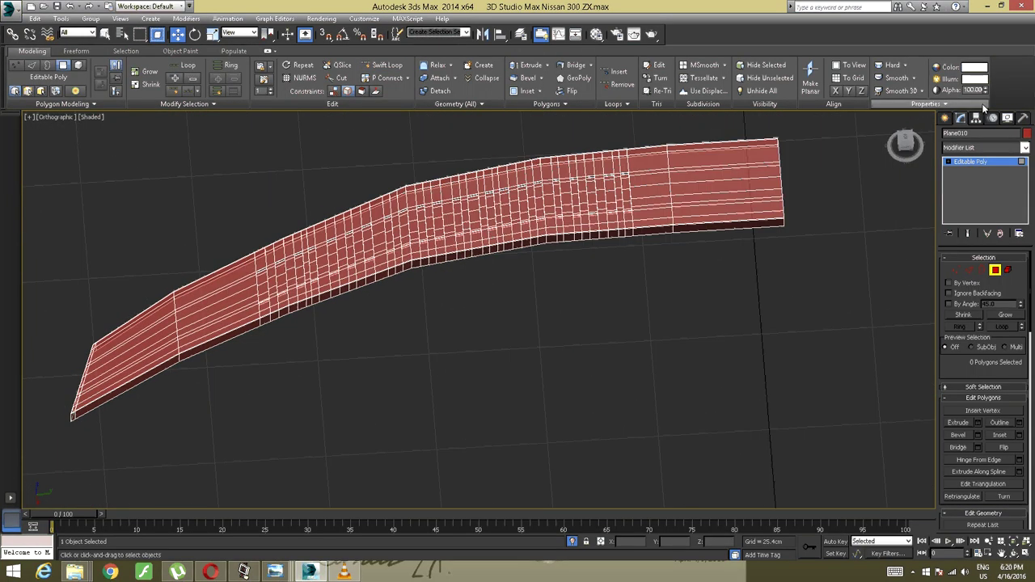
# View the isolated strip face-on and examine its loop layout along the whole curve
pyautogui.click(908, 137)
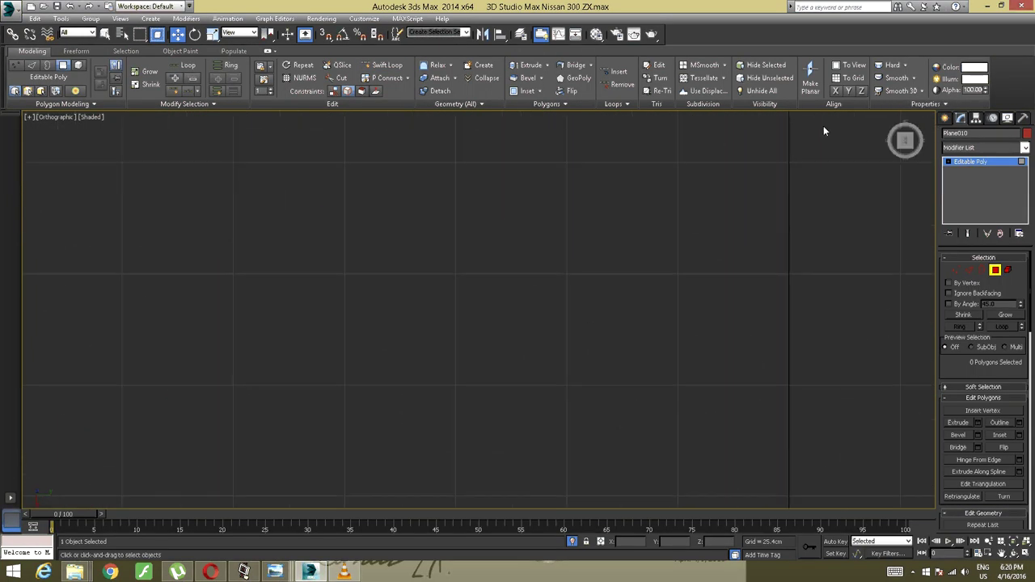
pyautogui.scroll(-5, 819, 139)
pyautogui.scroll(-6, 819, 141)
pyautogui.moveTo(732, 150); pyautogui.dragTo(695, 247, button='middle')
pyautogui.moveTo(699, 117); pyautogui.dragTo(369, 242, button='middle')
pyautogui.scroll(10, 467, 260)
pyautogui.scroll(6, 542, 238)
pyautogui.moveTo(284, 329); pyautogui.dragTo(631, 226, button='middle')
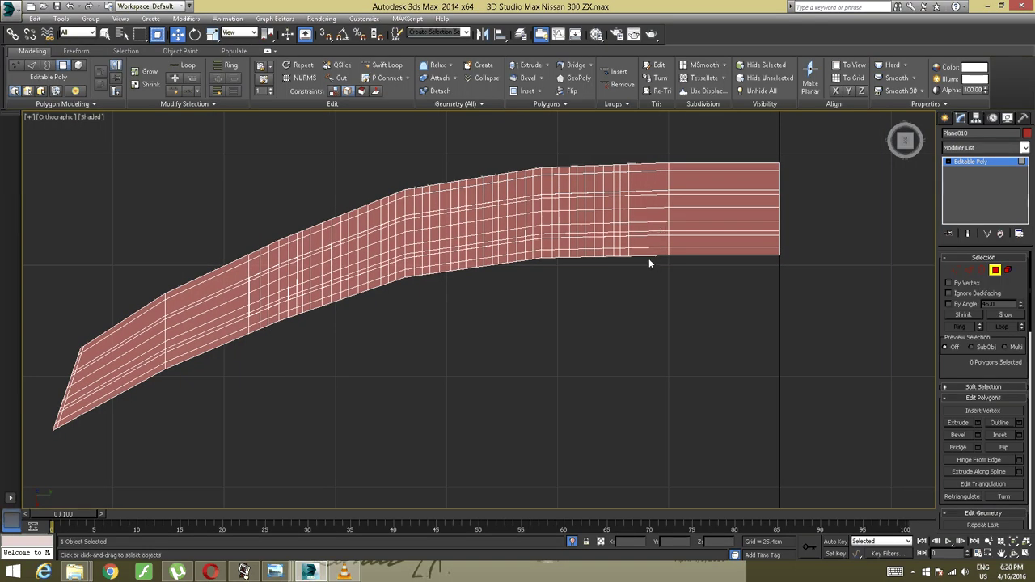
pyautogui.moveTo(550, 243); pyautogui.dragTo(579, 249, button='middle')
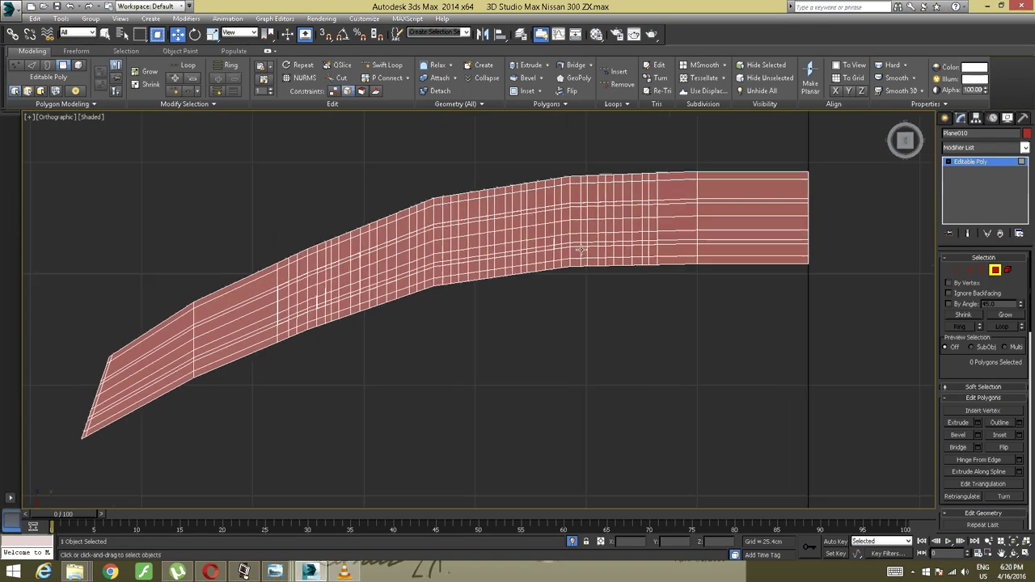
# End the isolation to show the rest of the car around the strip's end at the centreline
pyautogui.rightClick(751, 208)
pyautogui.click(785, 125)
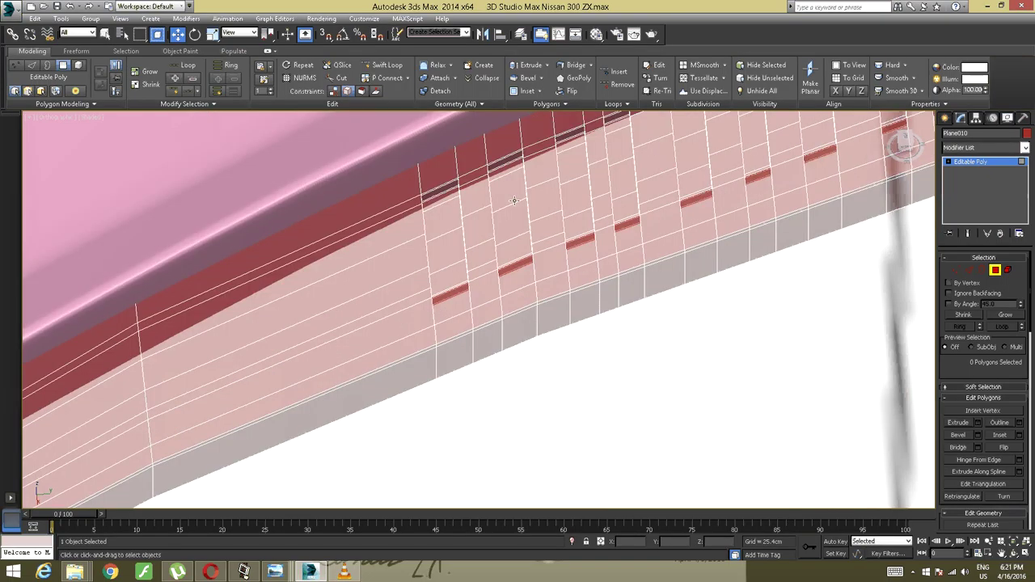
pyautogui.scroll(-5, 665, 174)
pyautogui.moveTo(748, 179); pyautogui.dragTo(520, 243, button='middle')
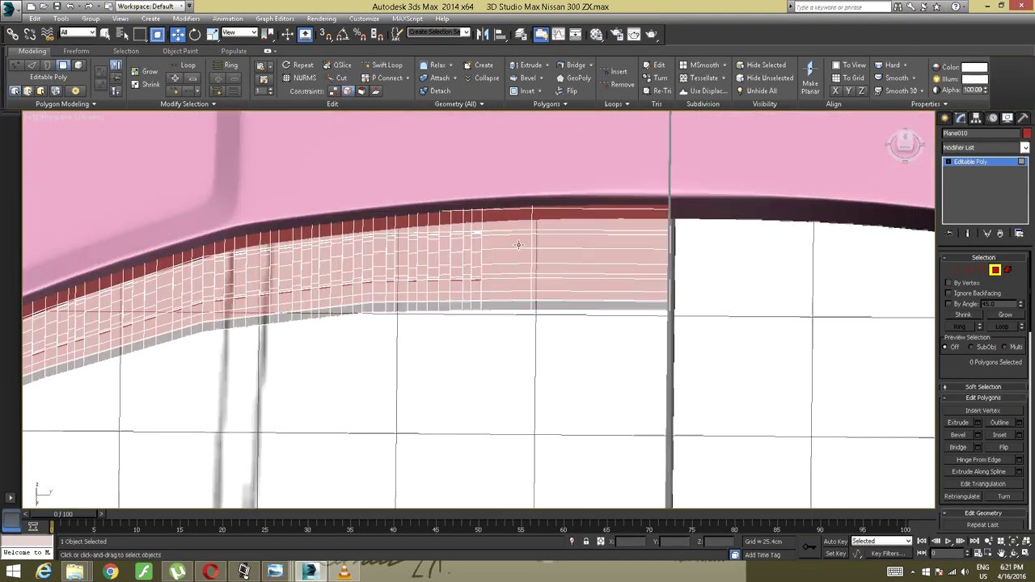
pyautogui.scroll(2, 520, 243)
pyautogui.moveTo(711, 220); pyautogui.dragTo(530, 262, button='middle')
pyautogui.press('alt')
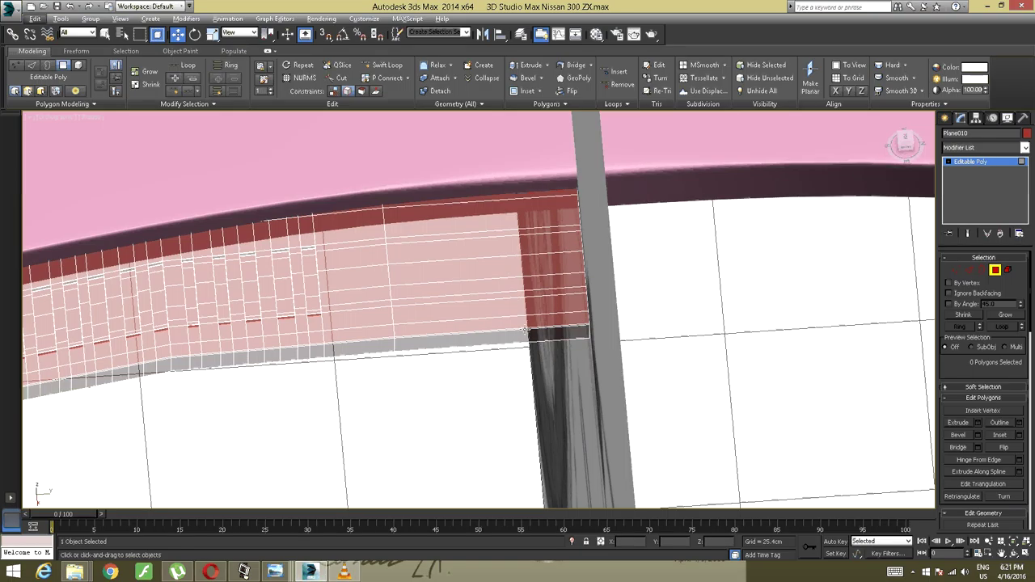
# Leave polygon editing on the vent strip and open its pivot settings
pyautogui.click(498, 313)
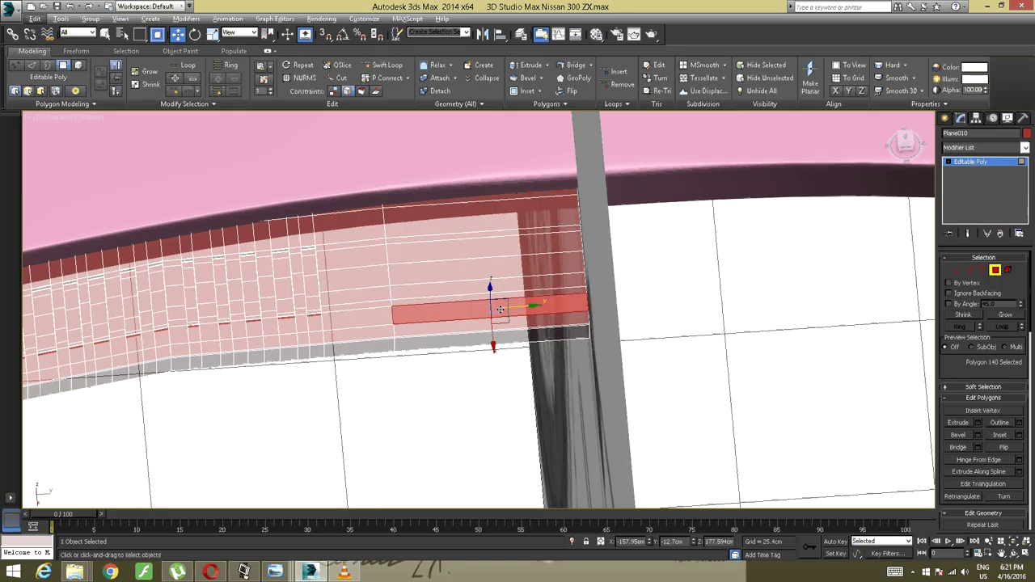
pyautogui.click(973, 163)
pyautogui.moveTo(619, 215); pyautogui.dragTo(485, 230, button='middle')
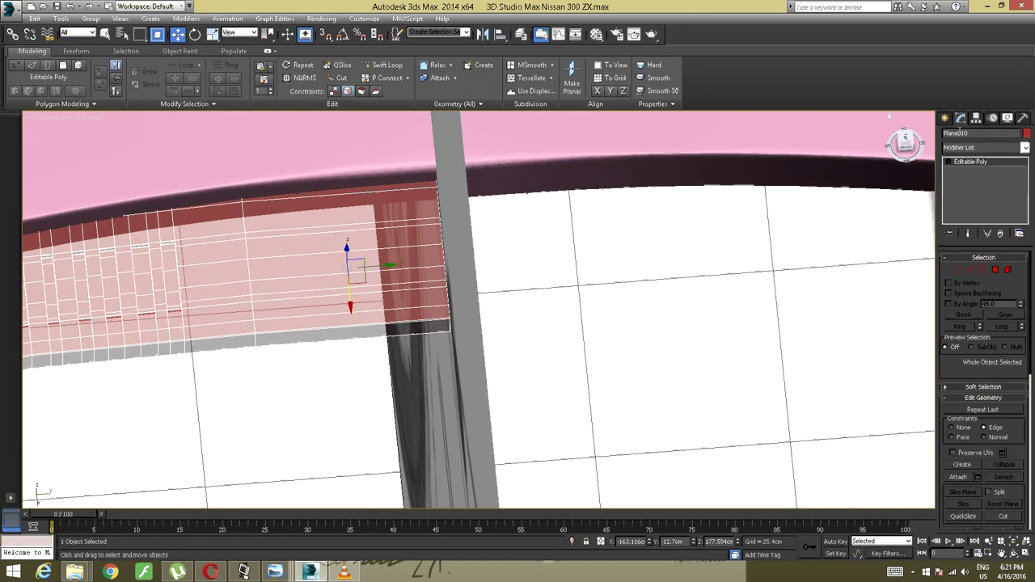
pyautogui.click(975, 119)
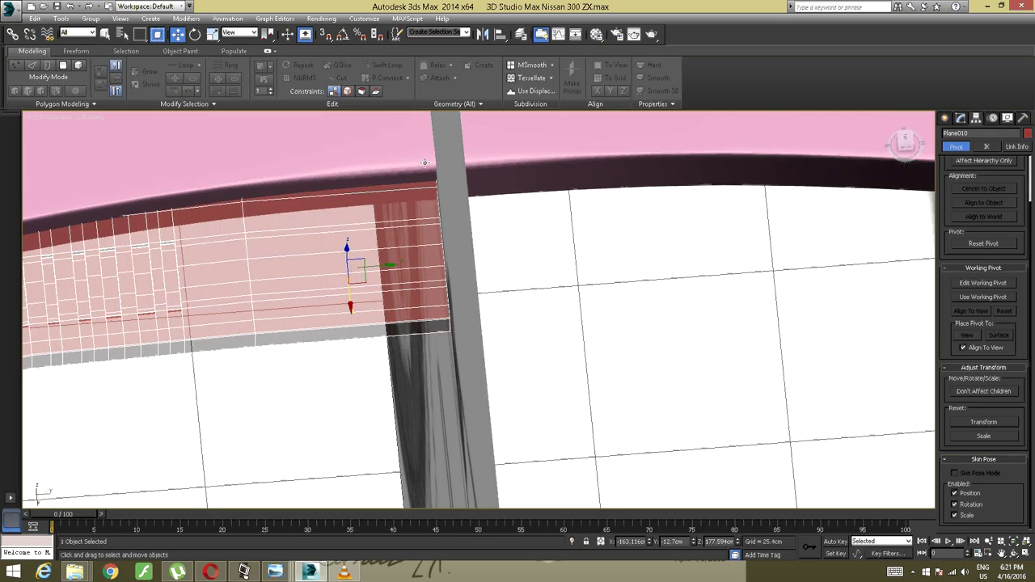
pyautogui.click(961, 119)
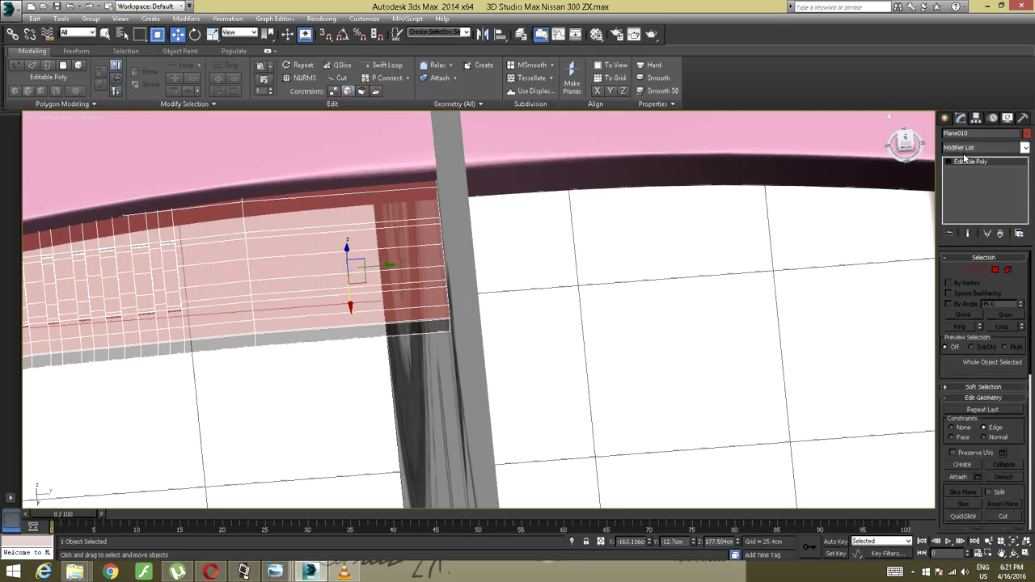
pyautogui.click(970, 163)
pyautogui.click(970, 163)
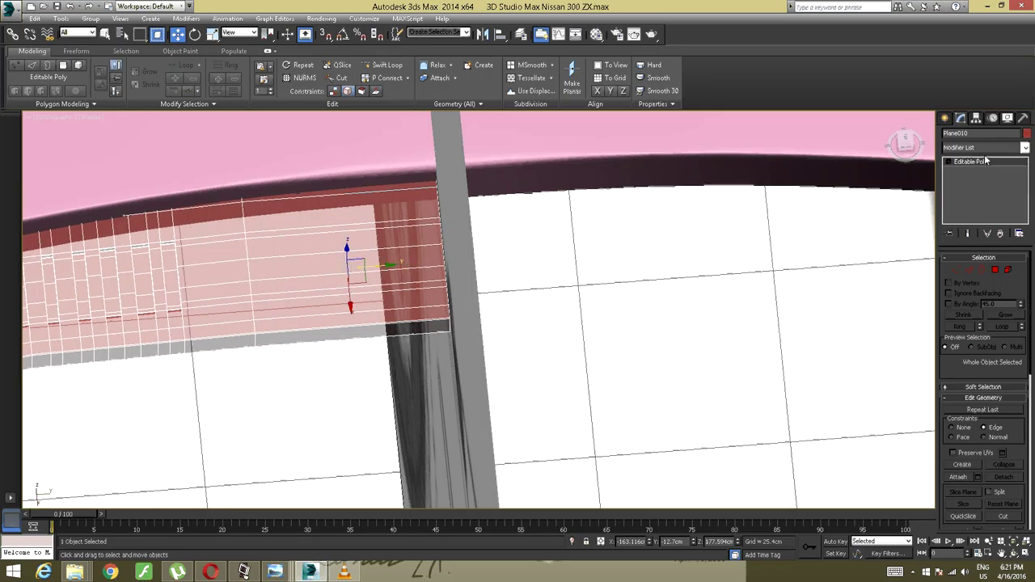
pyautogui.click(975, 118)
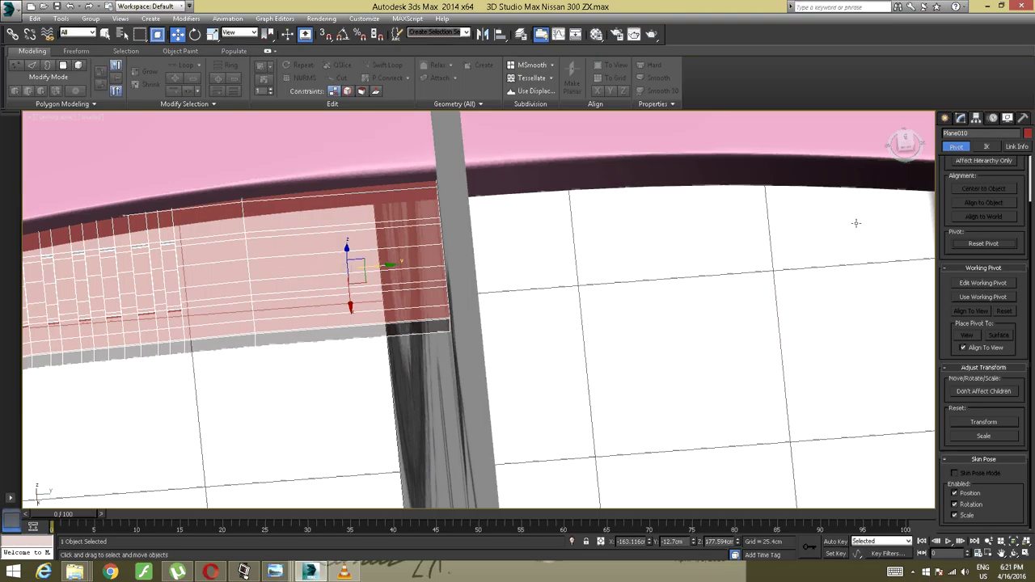
# Convert the vent strip to an Editable Poly object
pyautogui.scroll(-5, 518, 229)
pyautogui.moveTo(363, 234); pyautogui.dragTo(702, 312, button='middle')
pyautogui.scroll(4, 646, 310)
pyautogui.scroll(-4, 646, 309)
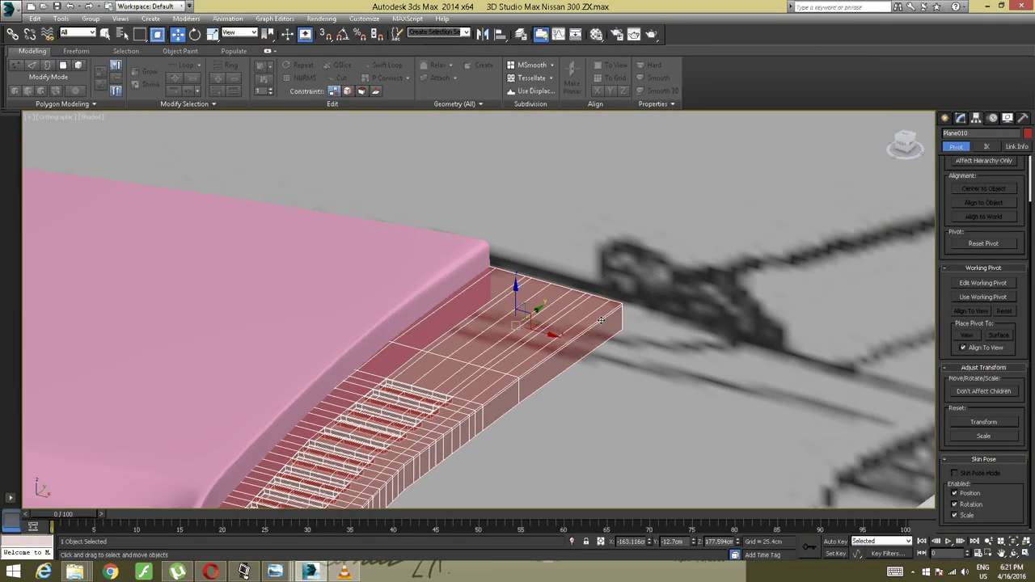
pyautogui.rightClick(530, 341)
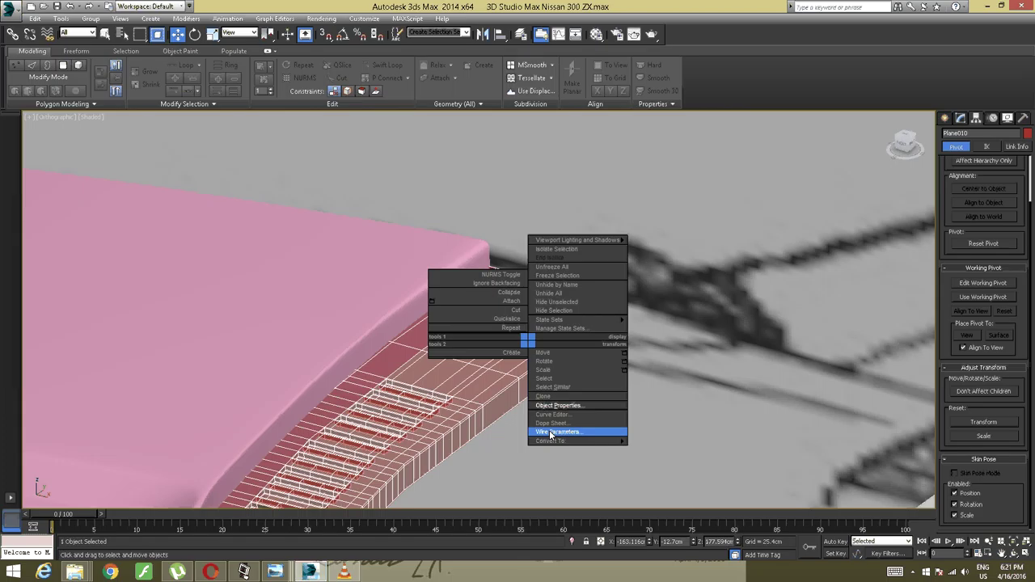
pyautogui.moveTo(558, 441)
pyautogui.click(665, 449)
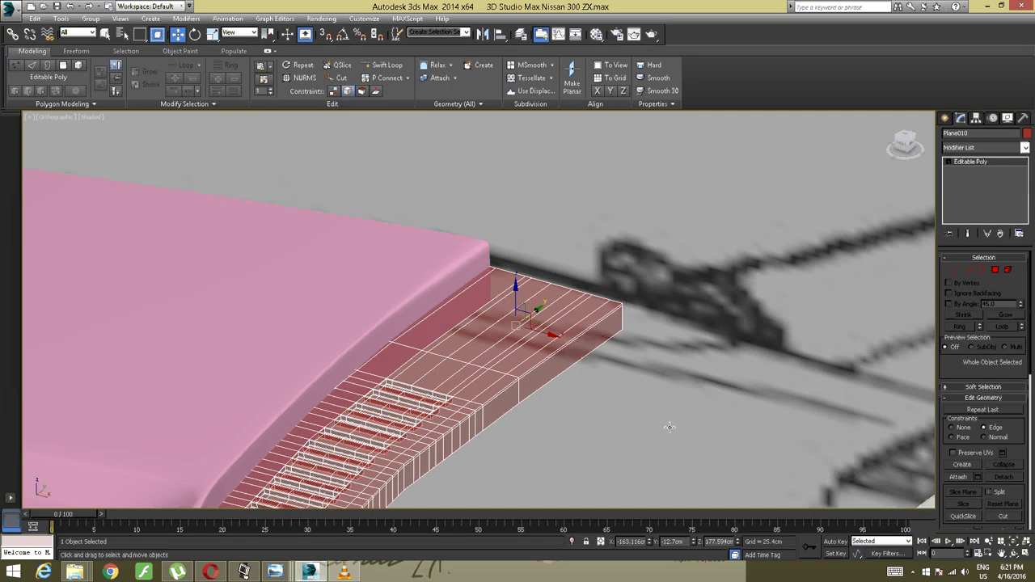
# Make only the pivot editable and set its Y position to 0 so it sits on the car's centreline
pyautogui.click(976, 118)
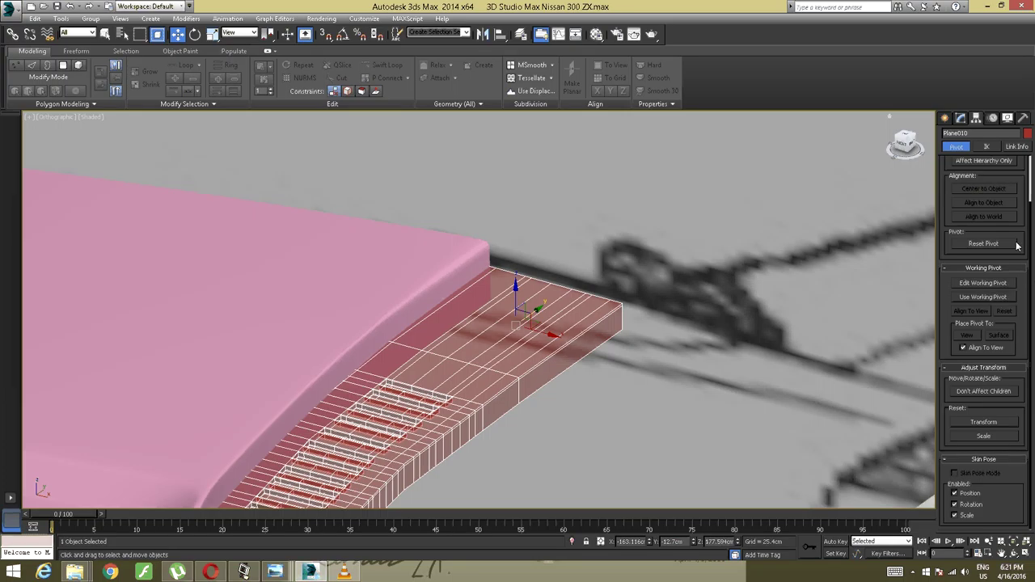
pyautogui.scroll(3, 1024, 165)
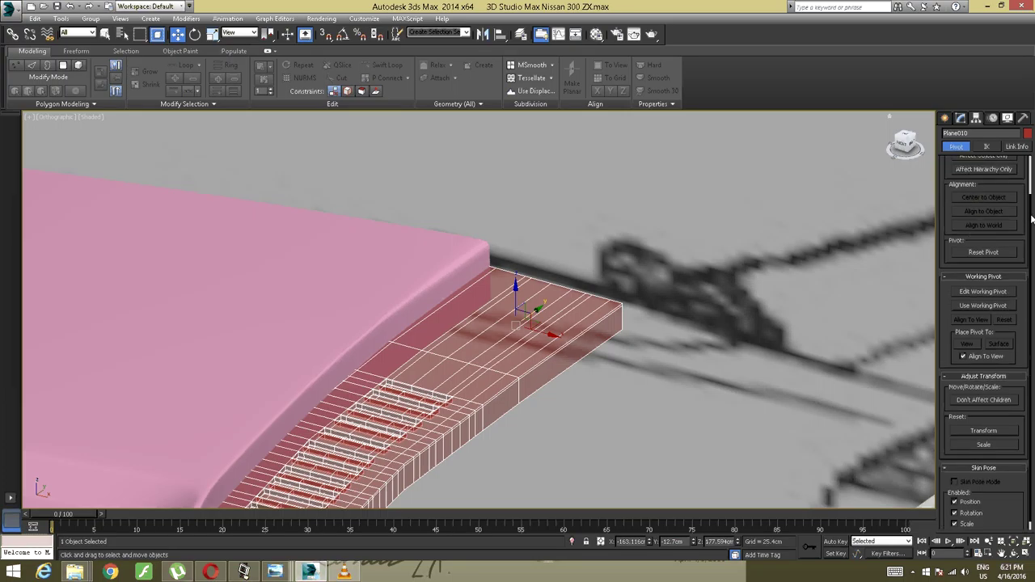
pyautogui.click(998, 187)
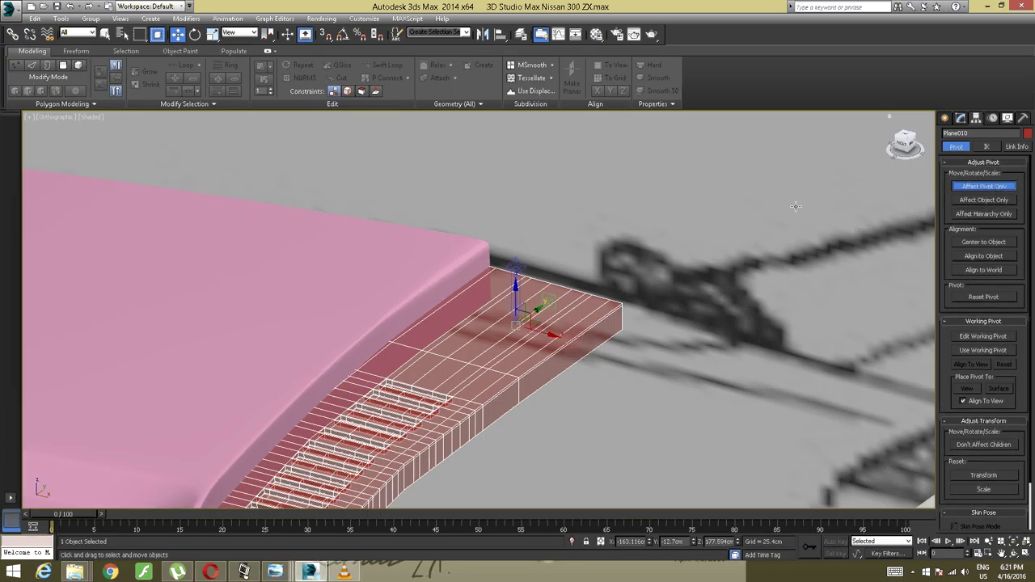
pyautogui.keyDown('alt'); pyautogui.moveTo(797, 205); pyautogui.dragTo(436, 245, button='middle'); pyautogui.keyUp('alt')
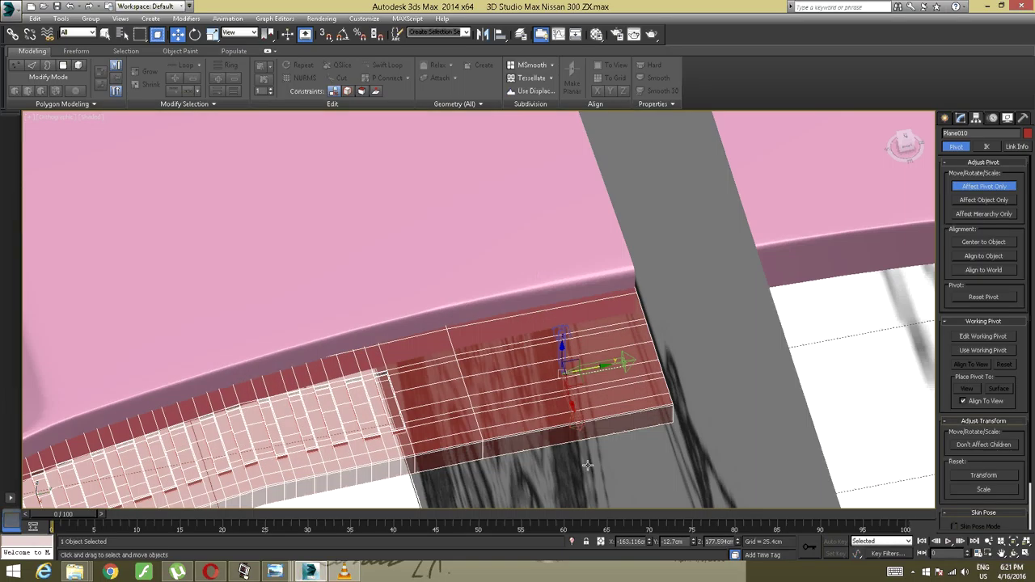
pyautogui.click(661, 541)
pyautogui.doubleClick(661, 542)
pyautogui.write('0')
pyautogui.press('Return')
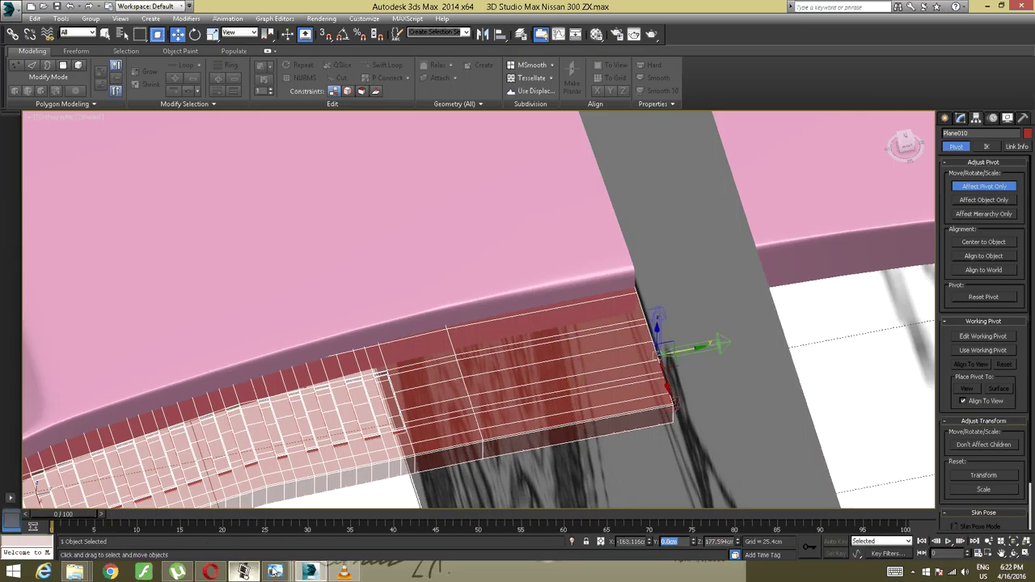
# Switch to VLC media player, jump to about 1:04:31 in the playing mix, and return to 3ds Max
pyautogui.moveTo(274, 571)
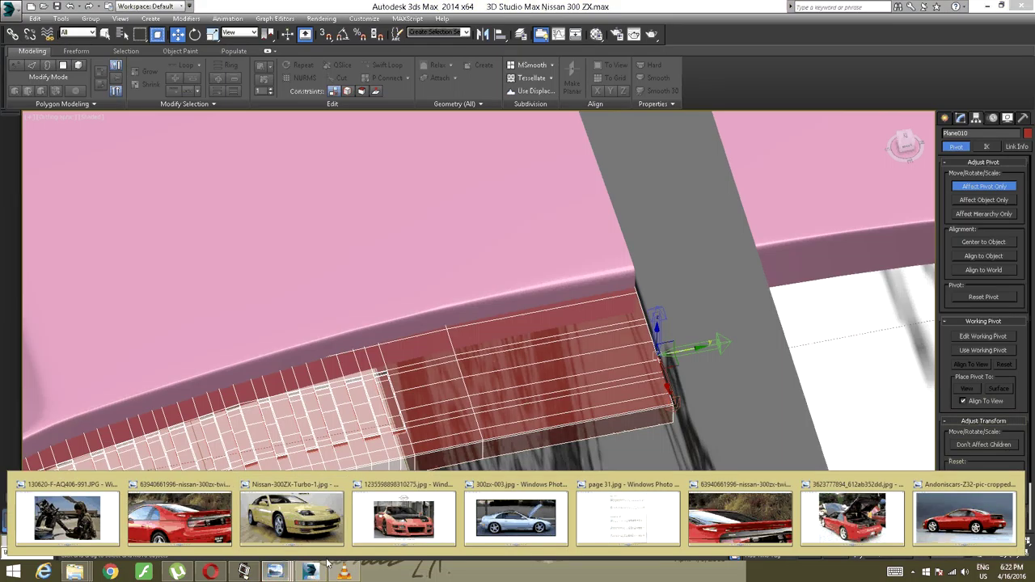
pyautogui.click(343, 571)
pyautogui.click(538, 537)
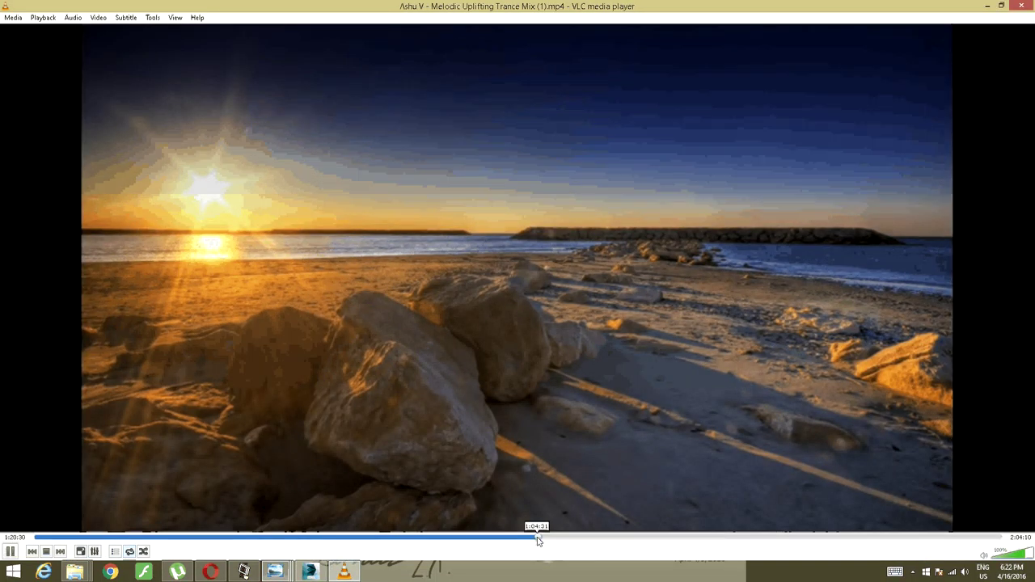
pyautogui.click(299, 572)
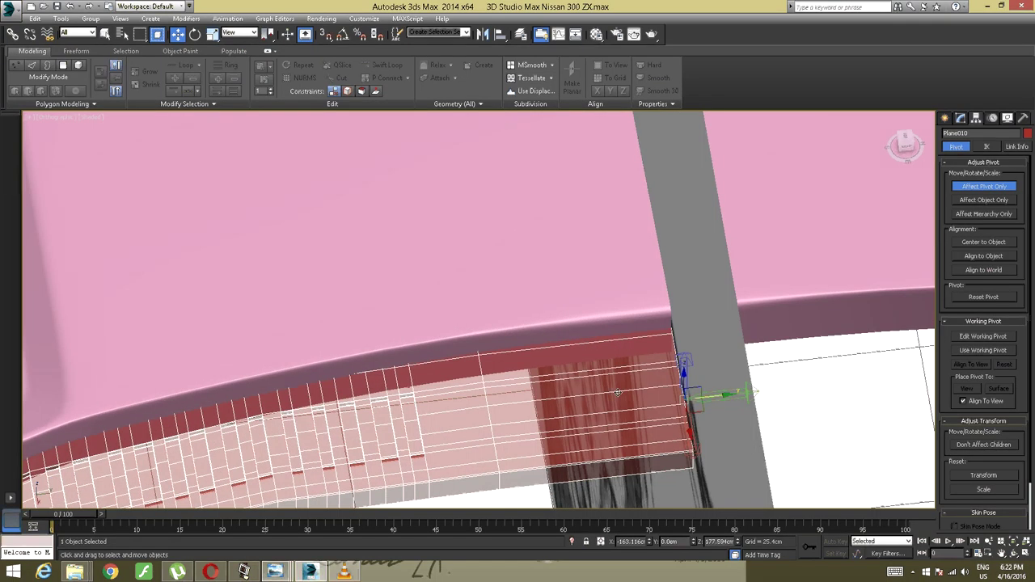
# Mirror the vent strip along the world Y axis as a copy with an offset of 0.0 cm
pyautogui.scroll(-3, 426, 365)
pyautogui.keyDown('alt'); pyautogui.moveTo(426, 366); pyautogui.dragTo(386, 388, button='middle'); pyautogui.keyUp('alt')
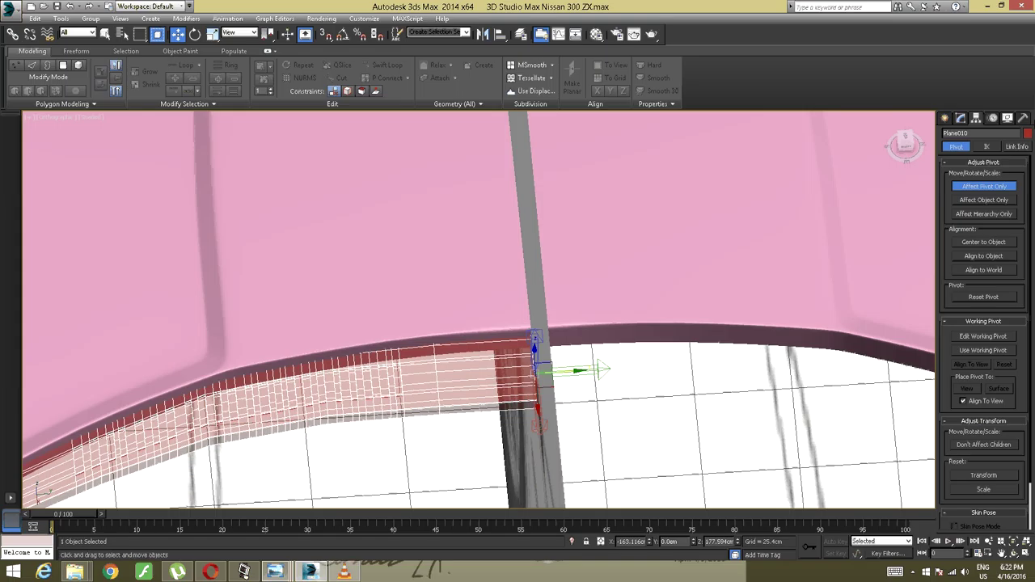
pyautogui.click(482, 34)
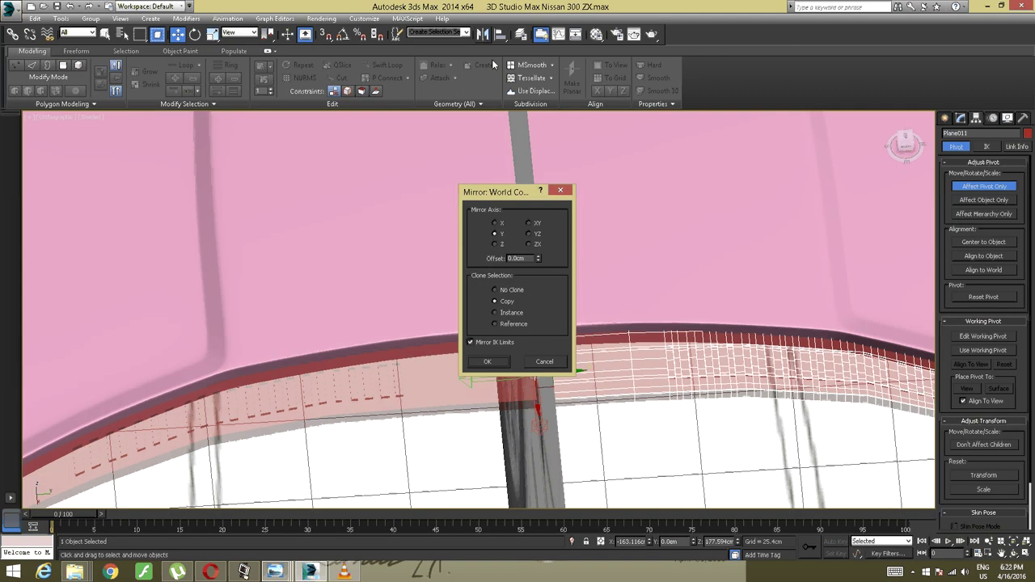
pyautogui.click(488, 361)
# Attach the original strip half to the mirrored copy, then end Attach and leave vertex editing
pyautogui.keyDown('alt'); pyautogui.moveTo(458, 445); pyautogui.dragTo(547, 428, button='middle'); pyautogui.keyUp('alt')
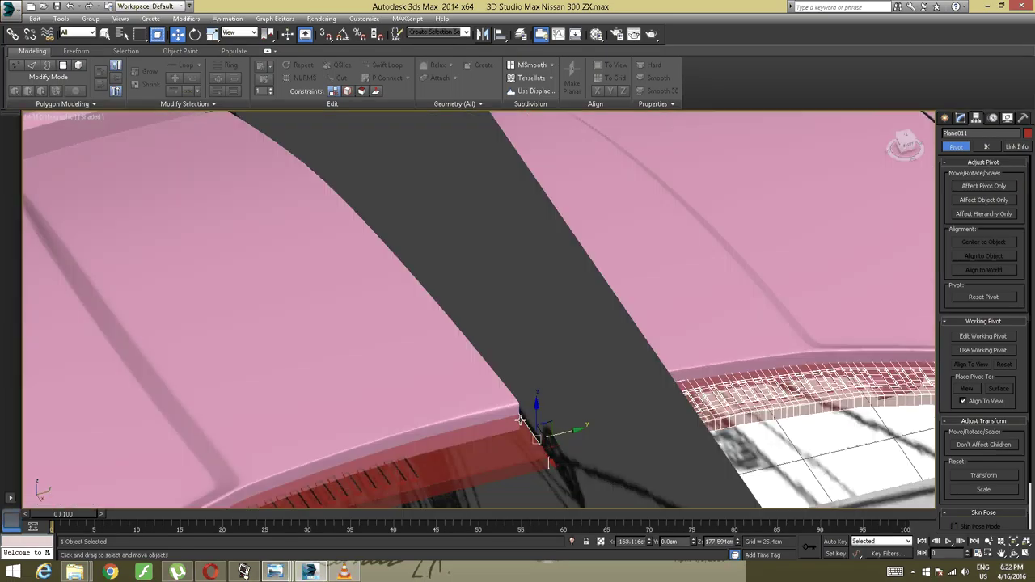
pyautogui.moveTo(635, 396); pyautogui.dragTo(522, 399, button='middle')
pyautogui.scroll(-2, 521, 399)
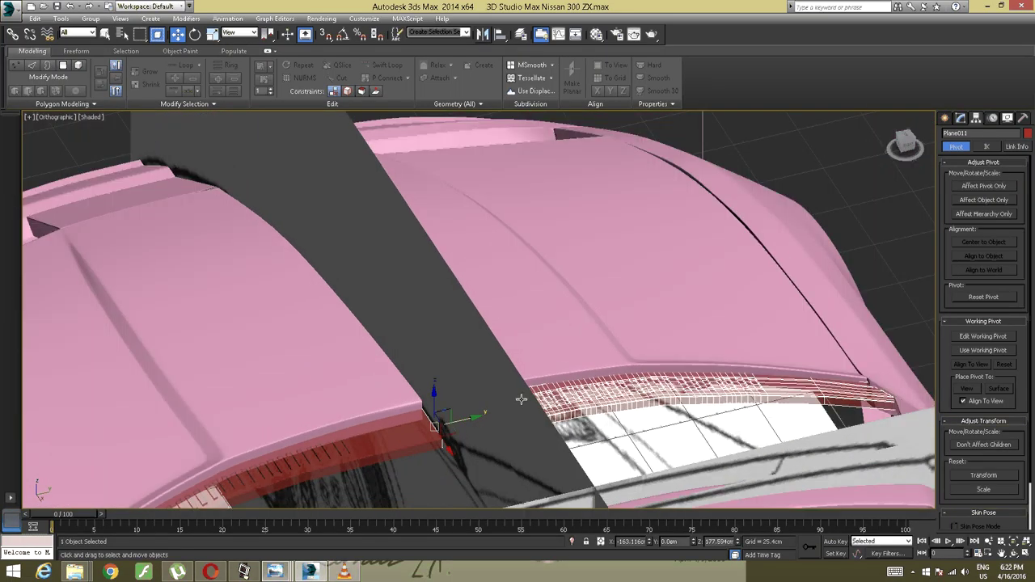
pyautogui.scroll(4, 522, 399)
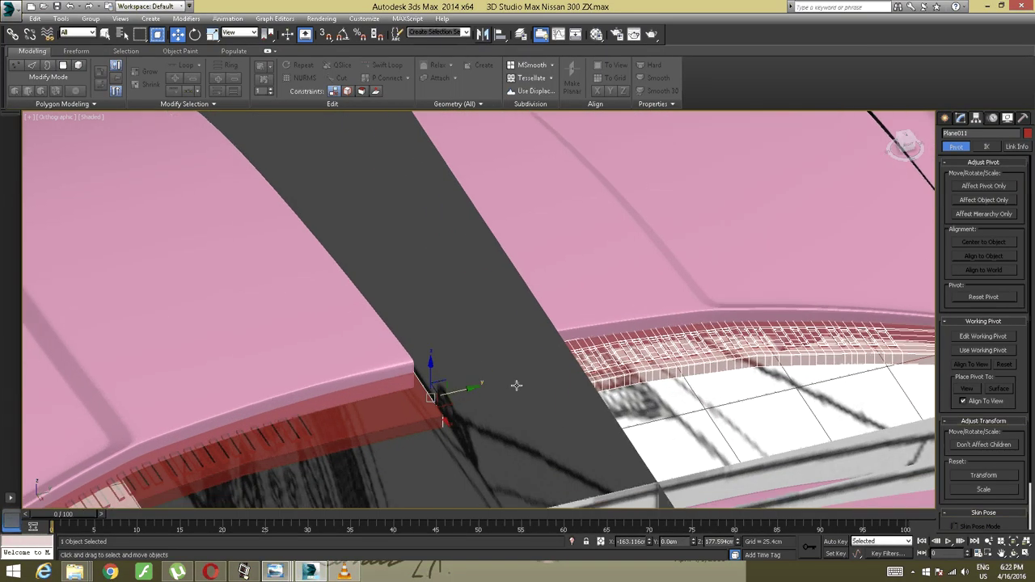
pyautogui.scroll(2, 485, 399)
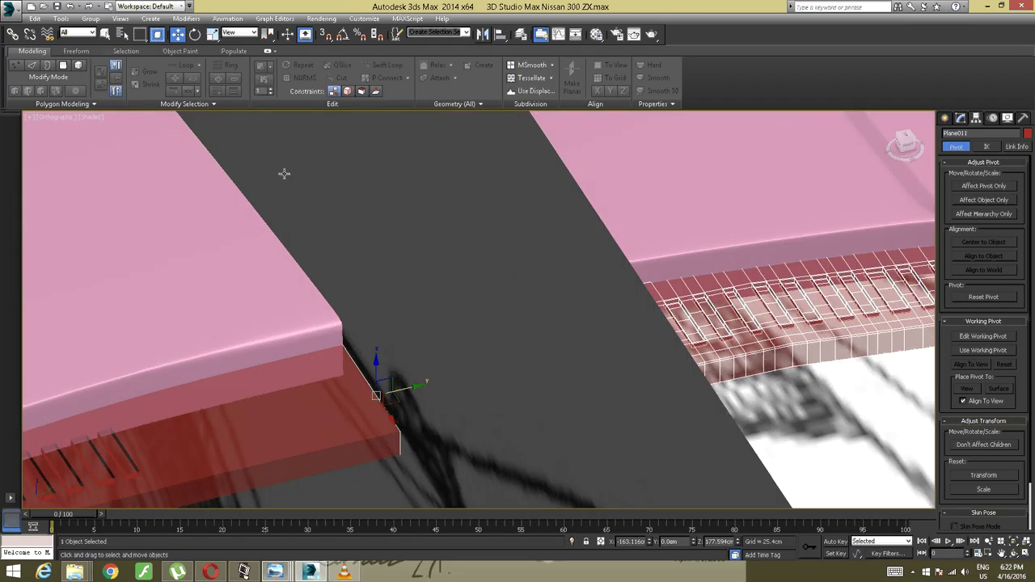
pyautogui.click(63, 66)
pyautogui.click(960, 118)
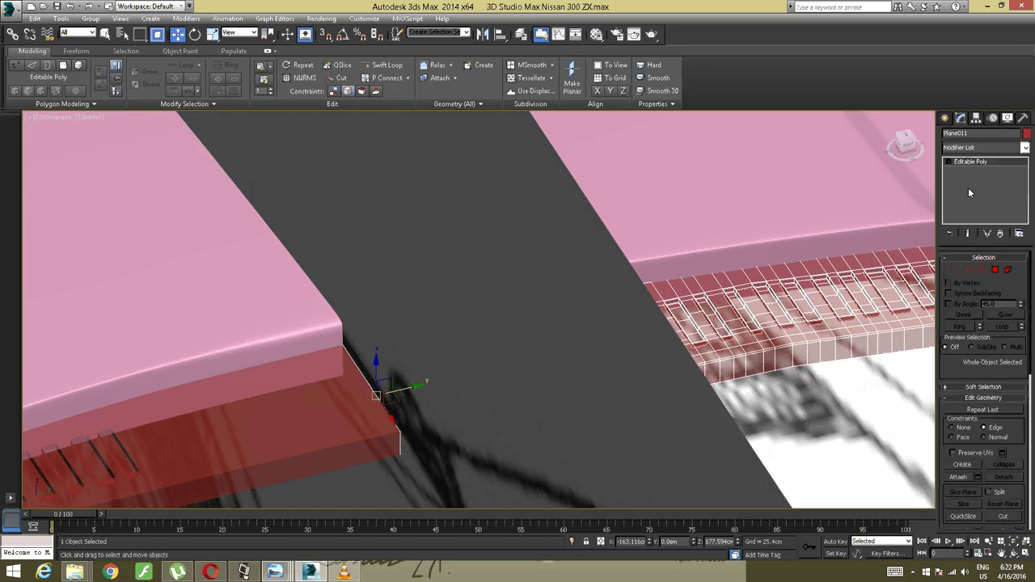
pyautogui.click(954, 161)
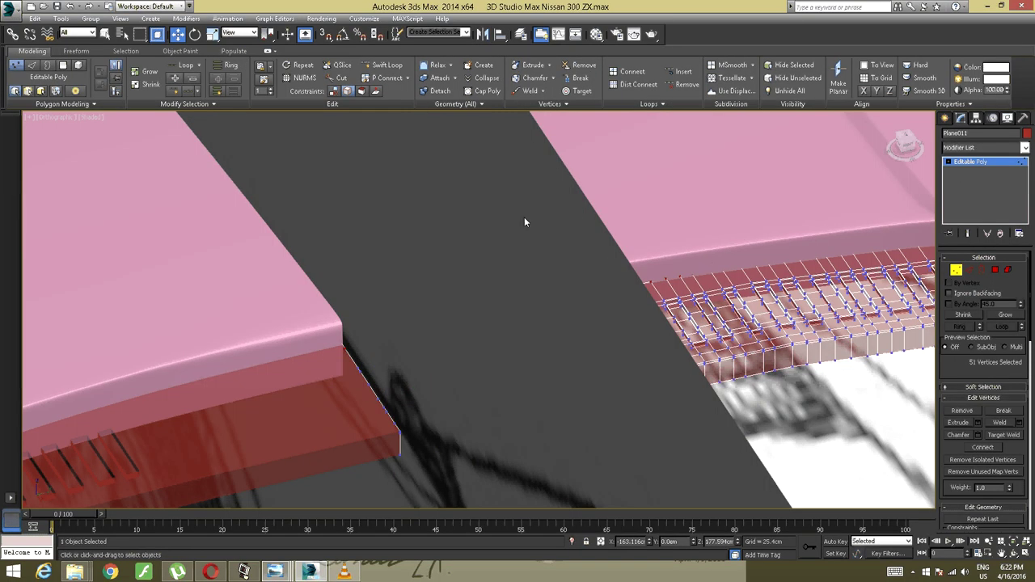
pyautogui.click(439, 78)
pyautogui.click(267, 411)
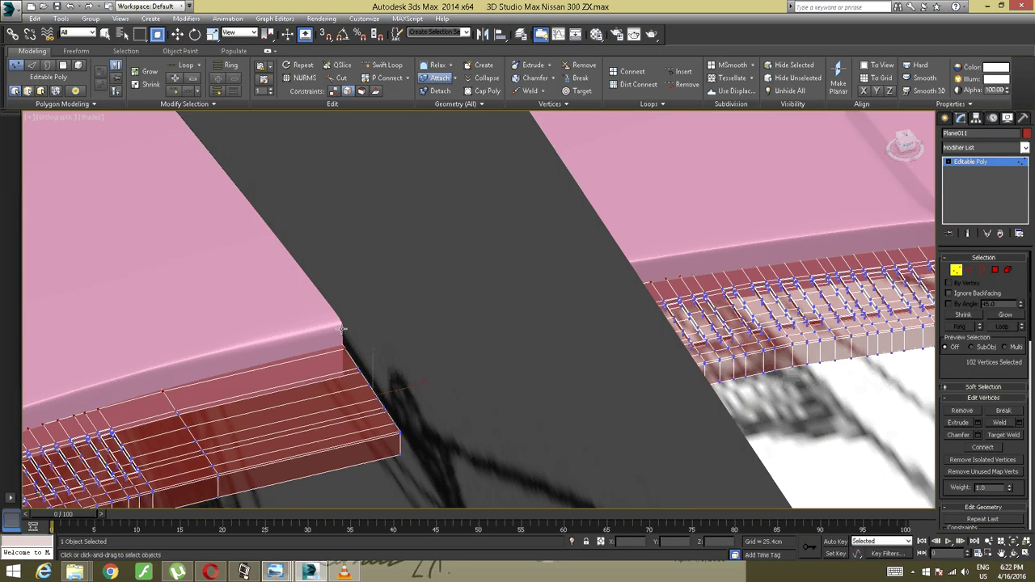
pyautogui.rightClick(341, 329)
pyautogui.scroll(-3, 343, 323)
pyautogui.moveTo(343, 323); pyautogui.dragTo(408, 301, button='middle')
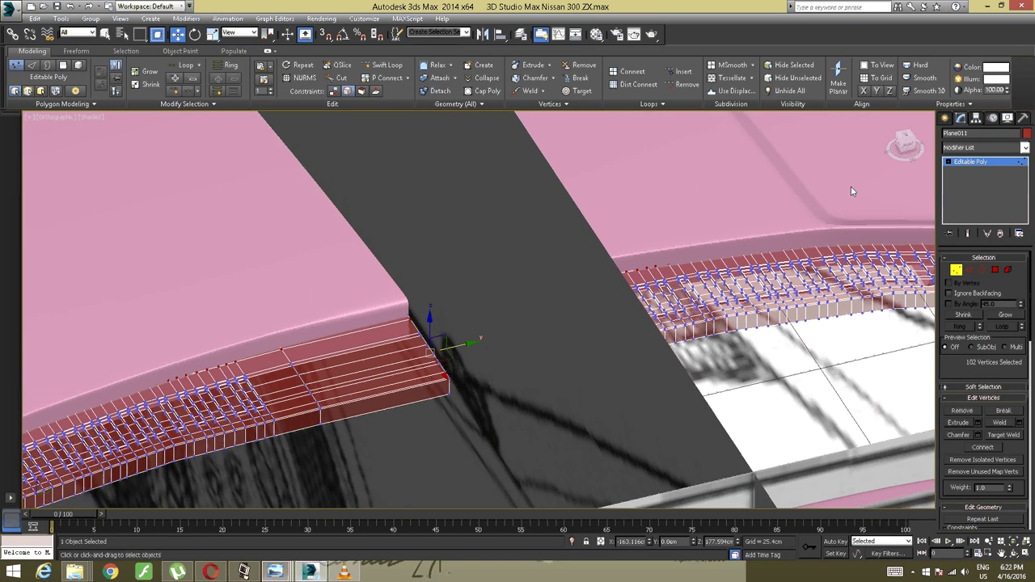
pyautogui.press('1')
# Isolate the joined vent strip and frame its middle section from above
pyautogui.keyDown('alt'); pyautogui.moveTo(433, 353); pyautogui.dragTo(650, 343, button='middle'); pyautogui.keyUp('alt')
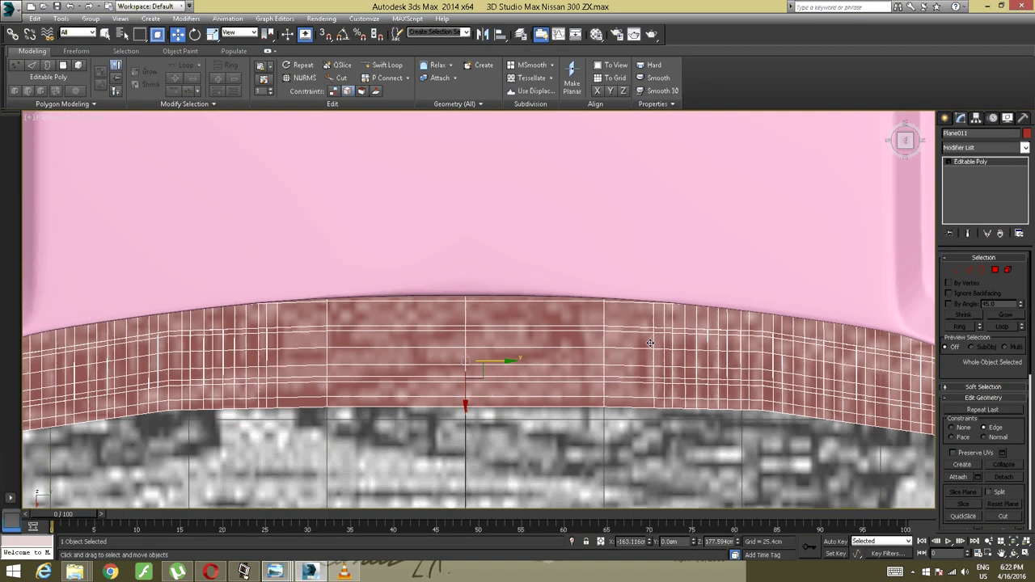
pyautogui.rightClick(523, 357)
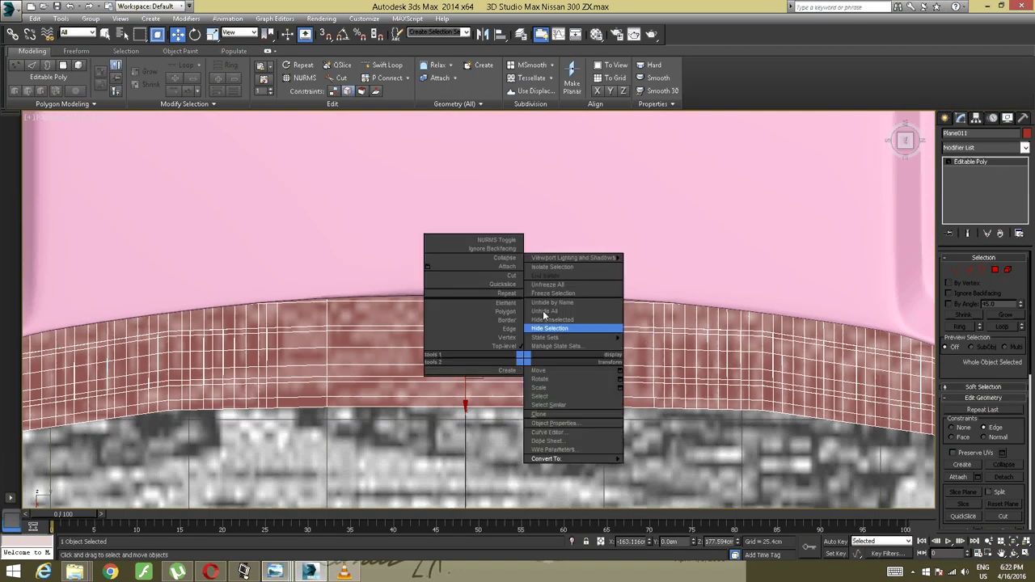
pyautogui.click(575, 267)
pyautogui.moveTo(516, 307); pyautogui.dragTo(666, 375, button='middle')
pyautogui.scroll(4, 528, 336)
pyautogui.scroll(2, 529, 337)
# Select all vertices on the strip's centre seam and weld them with a 0.1 cm threshold
pyautogui.click(955, 271)
pyautogui.press('1')
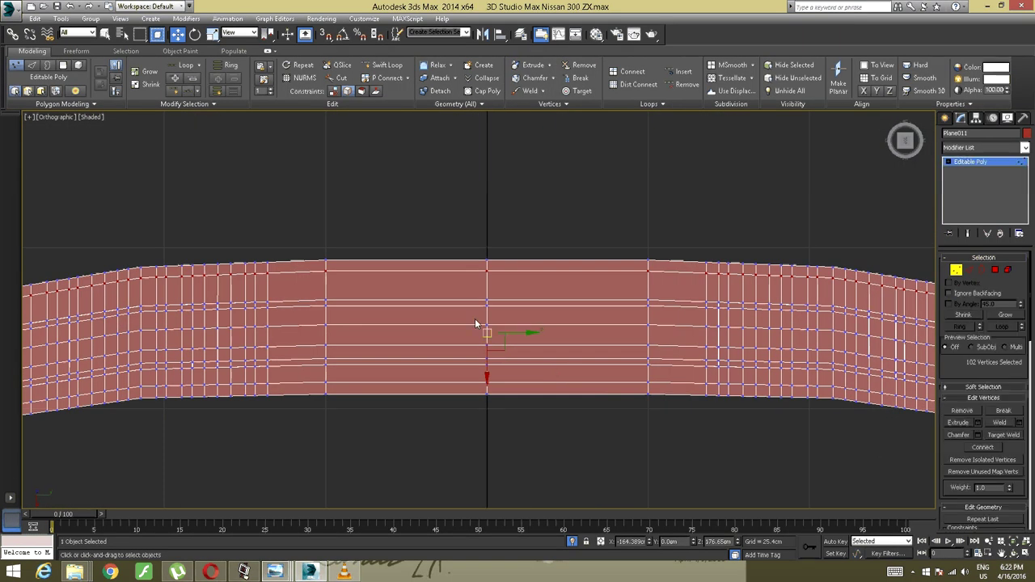
pyautogui.moveTo(457, 250); pyautogui.dragTo(525, 414)
pyautogui.moveTo(524, 414); pyautogui.dragTo(496, 443, button='middle')
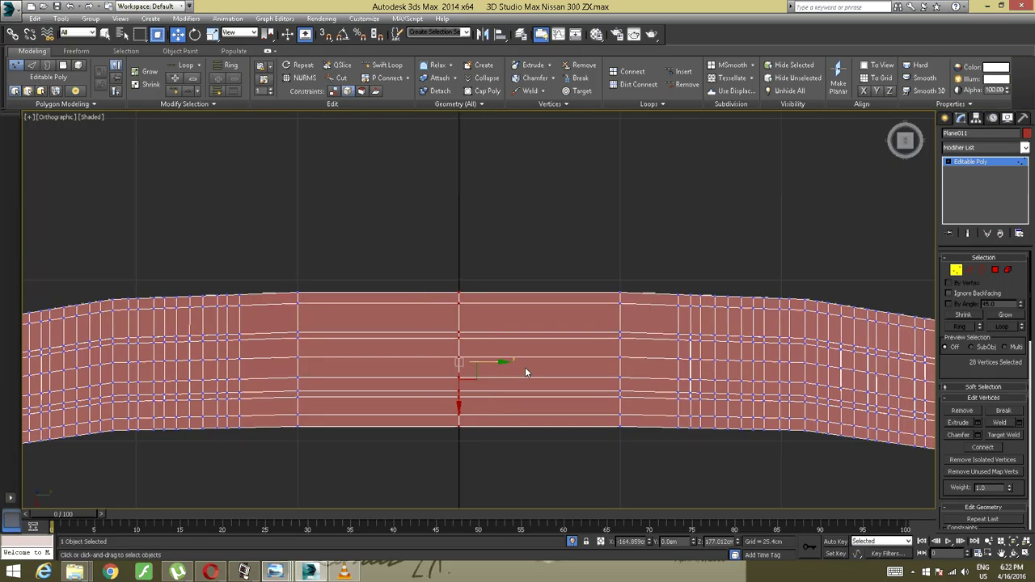
pyautogui.click(548, 91)
pyautogui.click(528, 104)
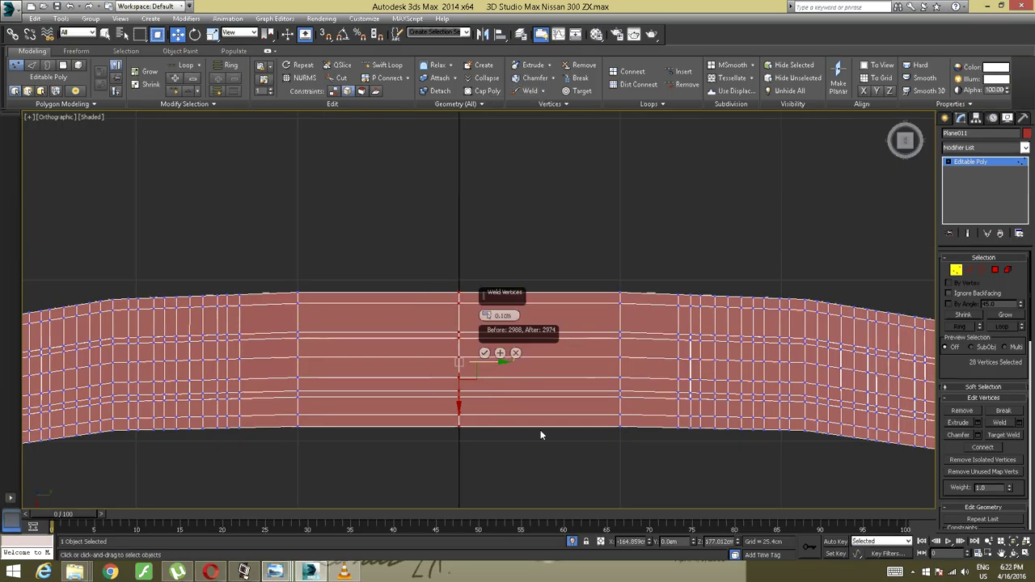
pyautogui.click(485, 352)
# Leave vertex editing on the welded strip and return to whole-object level
pyautogui.keyDown('alt'); pyautogui.moveTo(540, 363); pyautogui.dragTo(615, 340, button='middle'); pyautogui.keyUp('alt')
pyautogui.click(1025, 148)
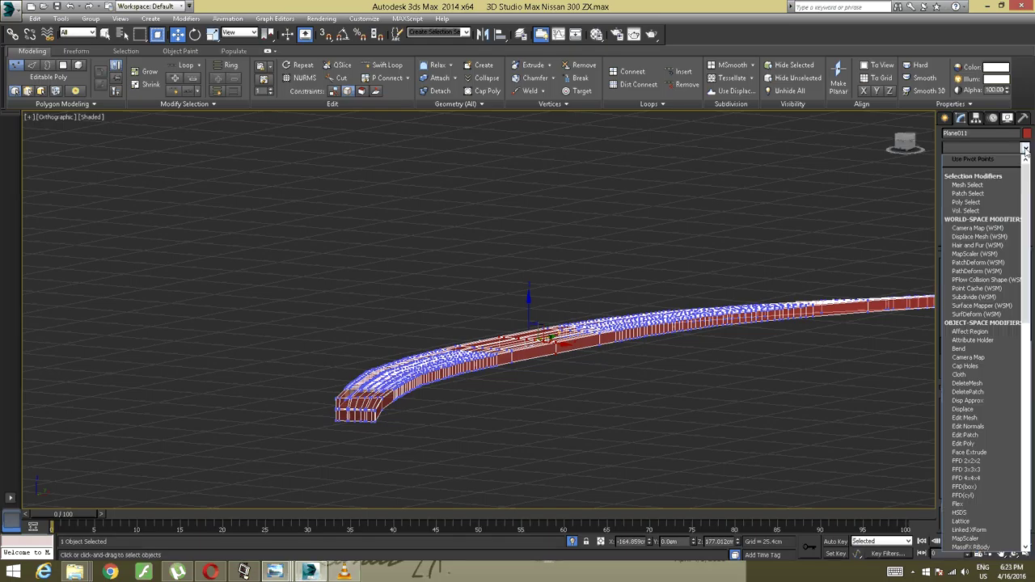
pyautogui.click(1004, 162)
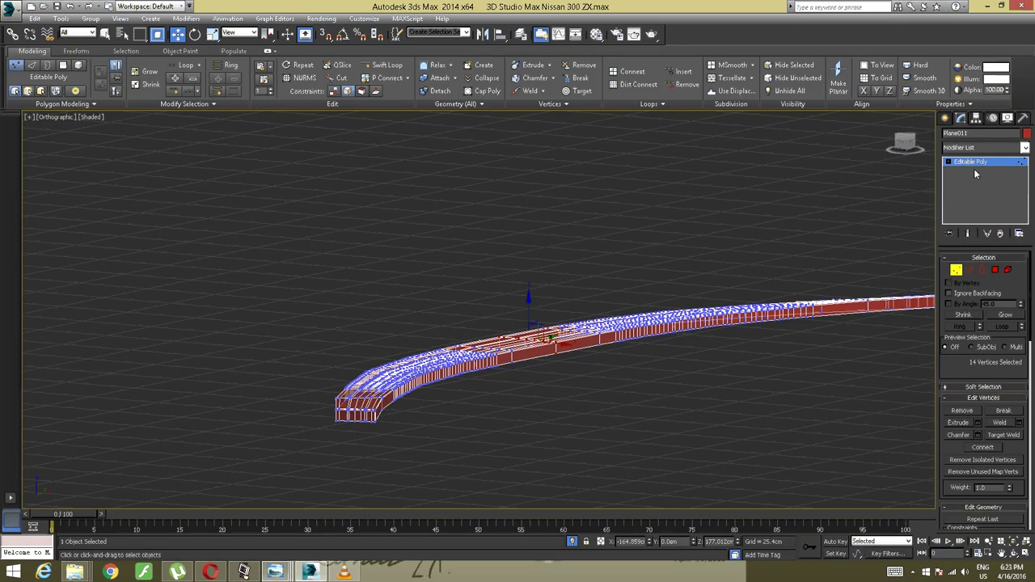
pyautogui.click(973, 167)
pyautogui.click(244, 573)
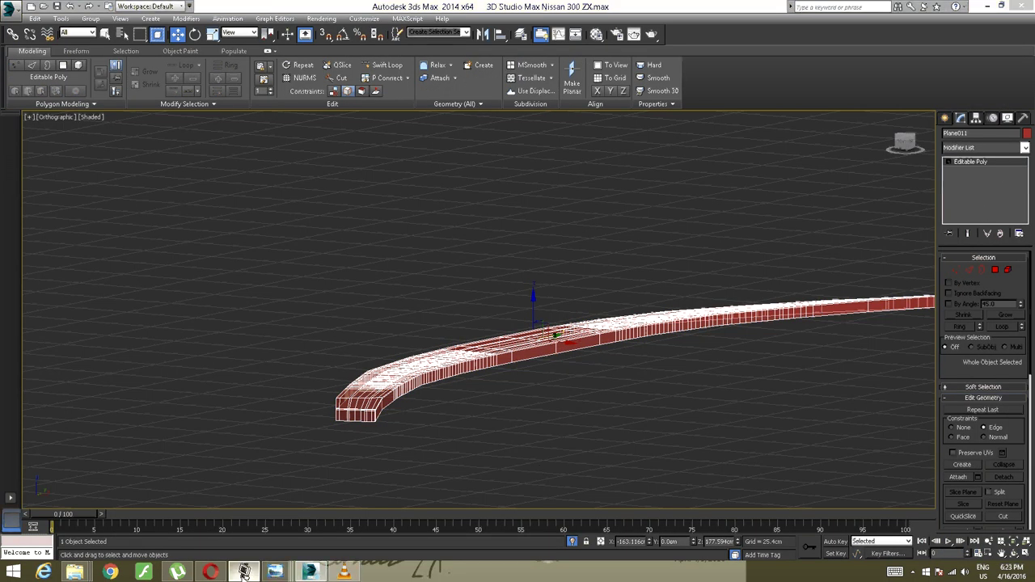
# Add a TurboSmooth modifier with 2 iterations to the welded vent strip
pyautogui.click(243, 573)
pyautogui.keyDown('alt'); pyautogui.moveTo(700, 292); pyautogui.dragTo(562, 303, button='middle'); pyautogui.keyUp('alt')
pyautogui.keyDown('alt'); pyautogui.moveTo(563, 303); pyautogui.dragTo(597, 324, button='middle'); pyautogui.keyUp('alt')
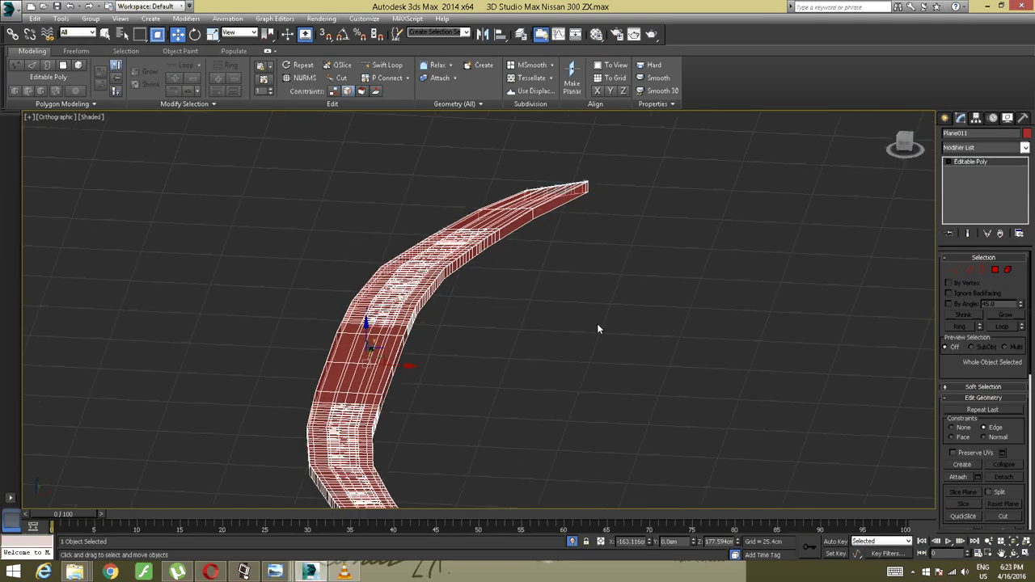
pyautogui.click(1024, 147)
pyautogui.scroll(-8, 973, 307)
pyautogui.scroll(-7, 972, 307)
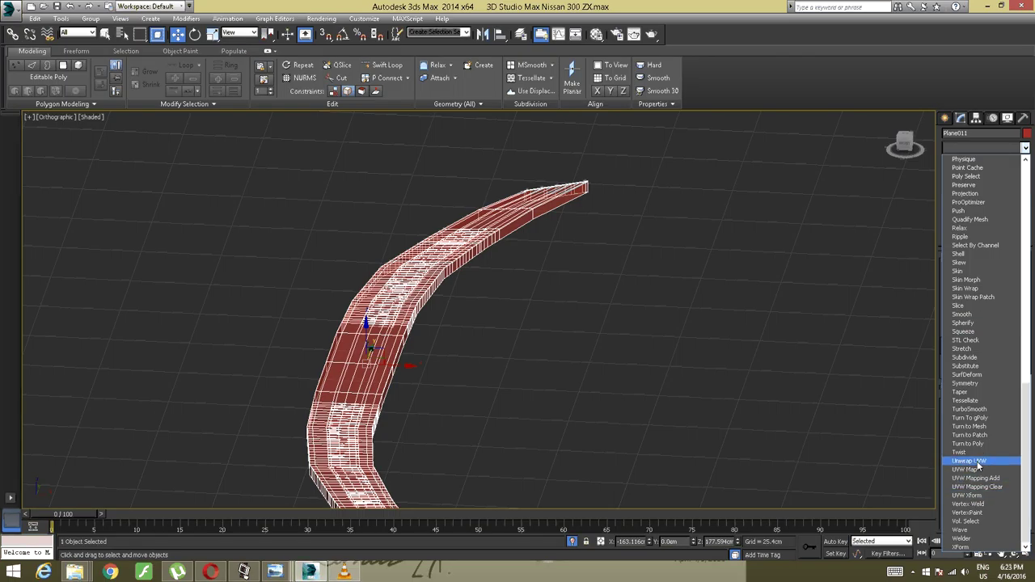
pyautogui.click(968, 409)
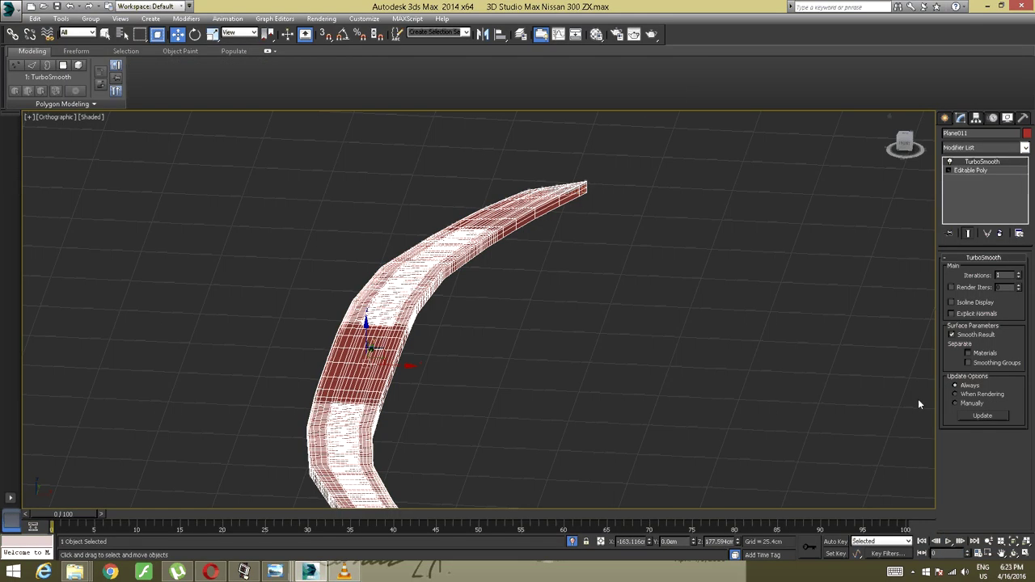
pyautogui.click(1019, 274)
# End the strip's isolation so the rest of the car and the blueprint planes are shown again
pyautogui.keyDown('alt'); pyautogui.moveTo(630, 295); pyautogui.dragTo(392, 313, button='middle'); pyautogui.keyUp('alt')
pyautogui.rightClick(393, 314)
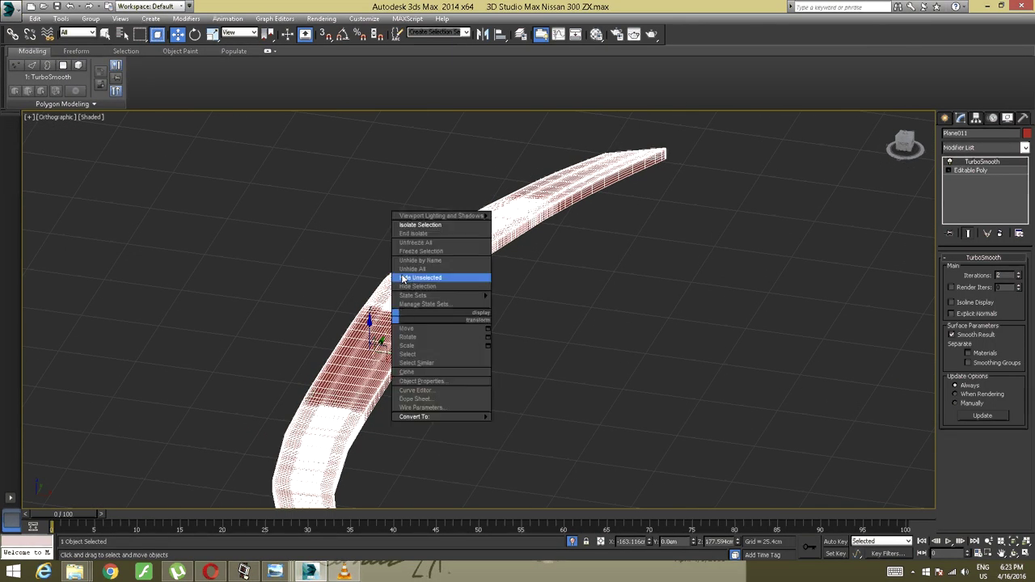
pyautogui.click(404, 236)
pyautogui.keyDown('alt'); pyautogui.moveTo(403, 263); pyautogui.dragTo(445, 362, button='middle'); pyautogui.keyUp('alt')
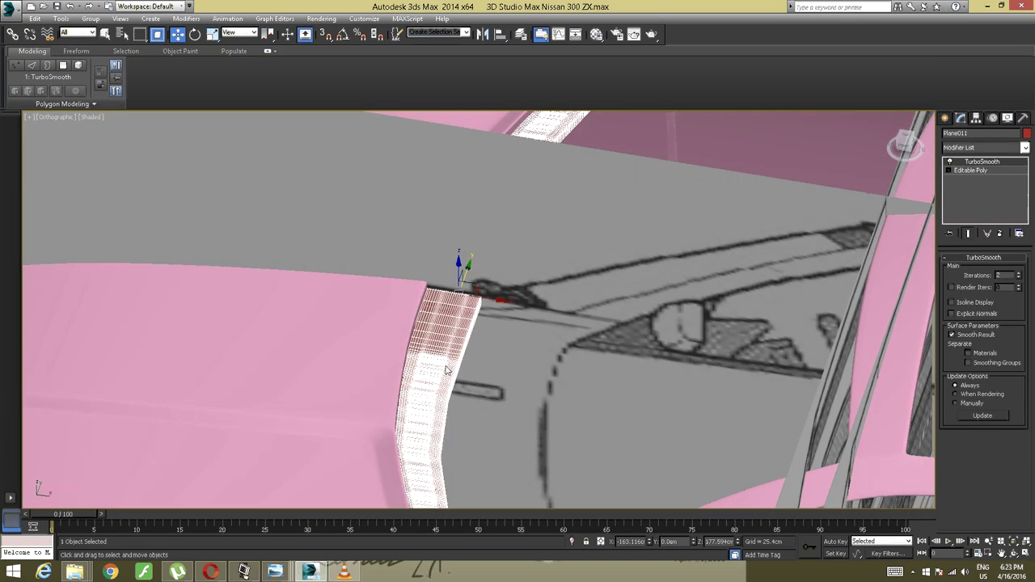
pyautogui.rightClick(445, 363)
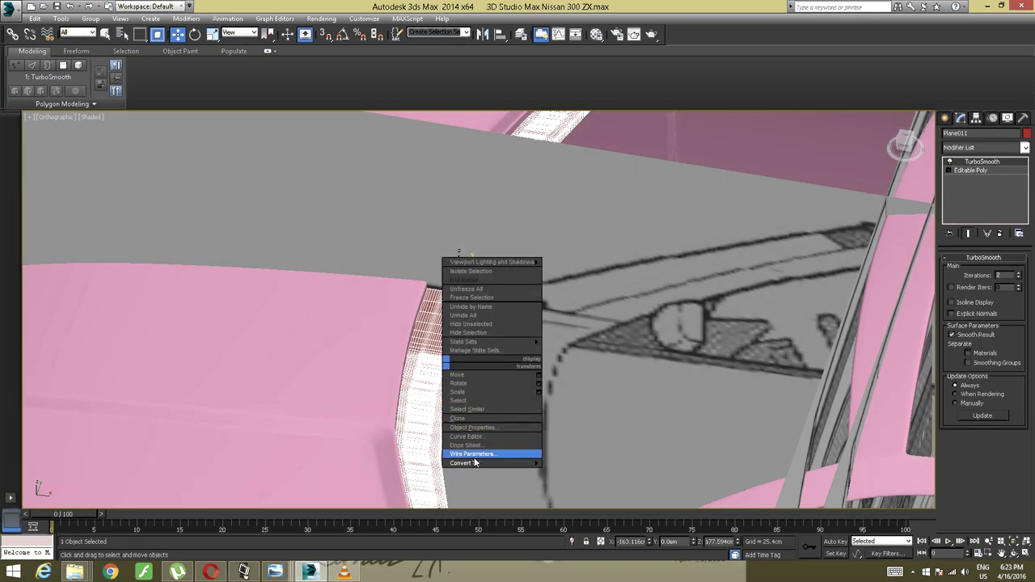
pyautogui.moveTo(473, 462)
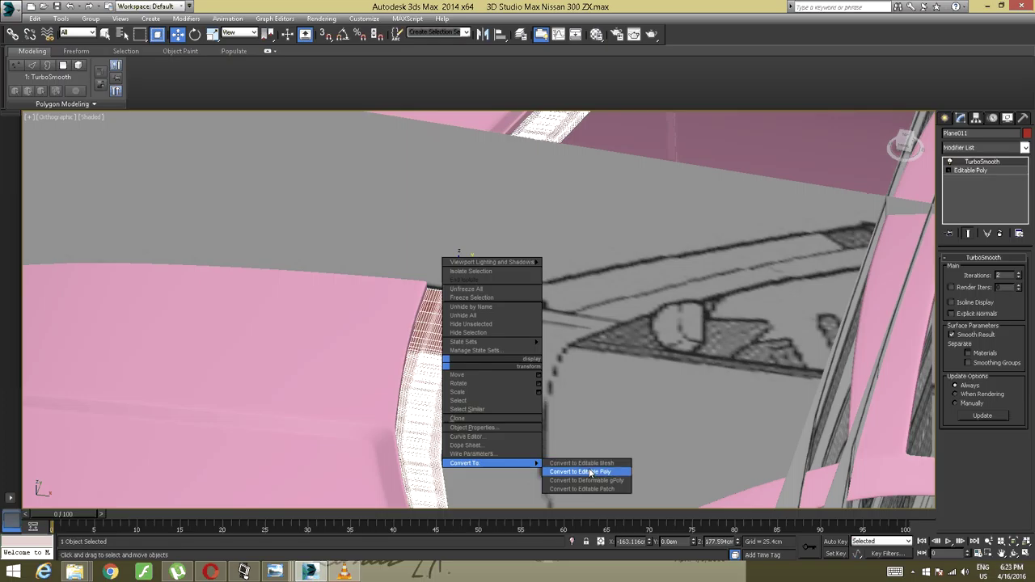
pyautogui.click(420, 363)
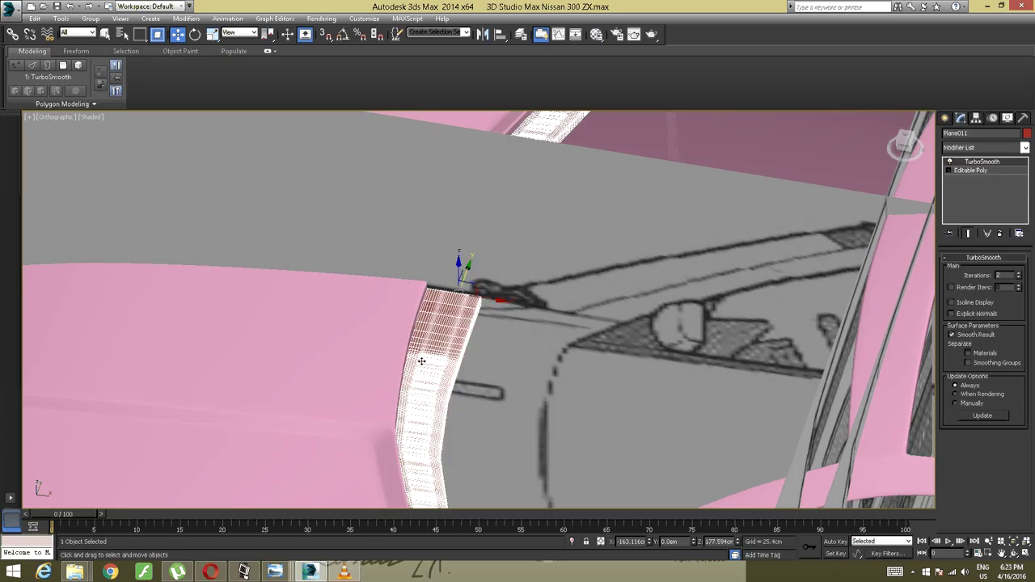
pyautogui.moveTo(411, 365)
pyautogui.keyDown('alt'); pyautogui.mouseDown(button='middle')
pyautogui.moveTo(364, 396)
pyautogui.moveTo(409, 363)
pyautogui.mouseUp(button='middle'); pyautogui.keyUp('alt')
pyautogui.click(402, 385)
pyautogui.click(411, 360)
pyautogui.rightClick(415, 358)
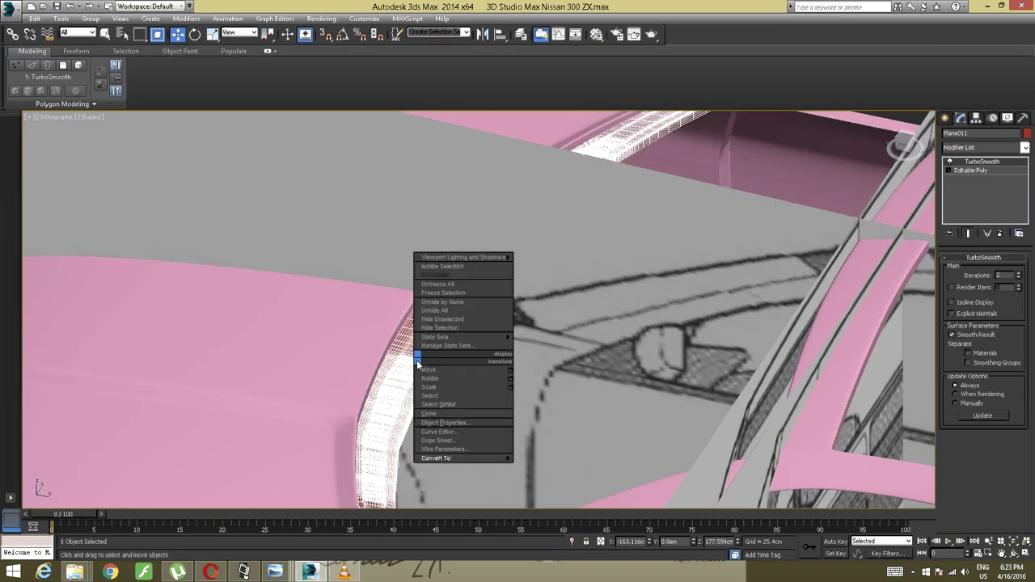
pyautogui.click(451, 422)
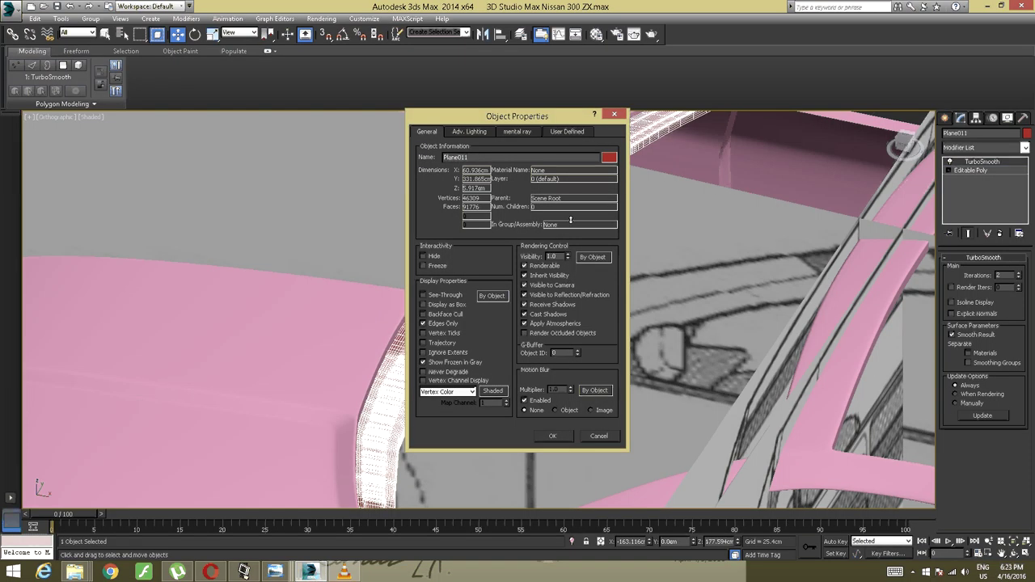
pyautogui.moveTo(568, 257); pyautogui.dragTo(570, 220)
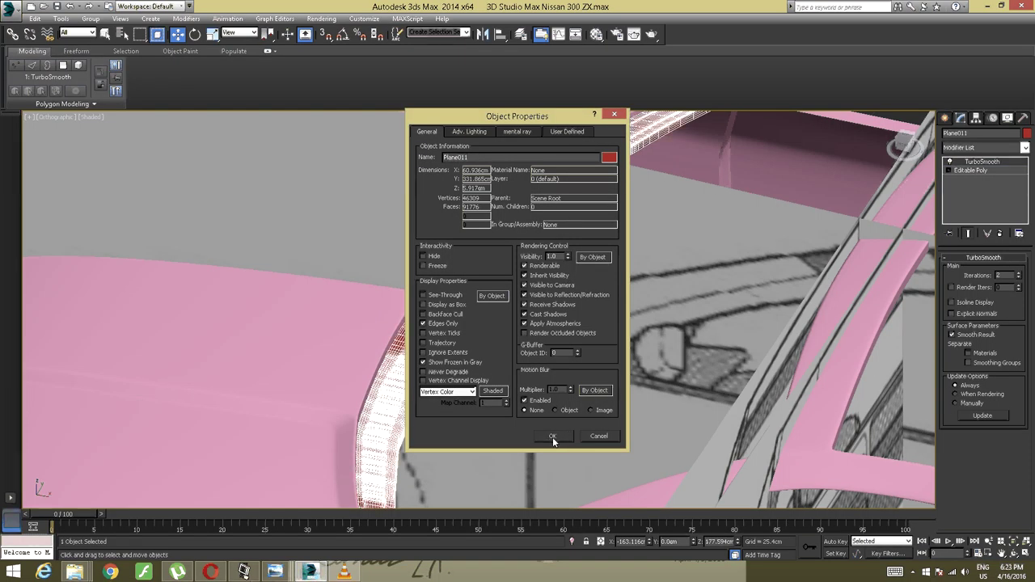
pyautogui.click(552, 436)
# Change the vent strip's object colour to the same light pink as the car body and deselect it
pyautogui.click(492, 349)
pyautogui.keyDown('alt'); pyautogui.moveTo(484, 337); pyautogui.dragTo(440, 360, button='middle'); pyautogui.keyUp('alt')
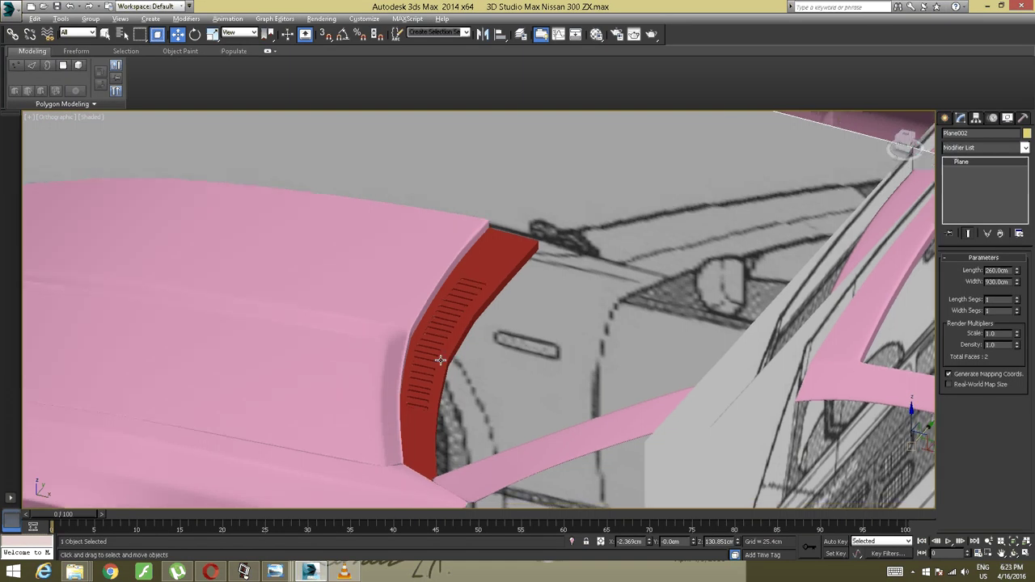
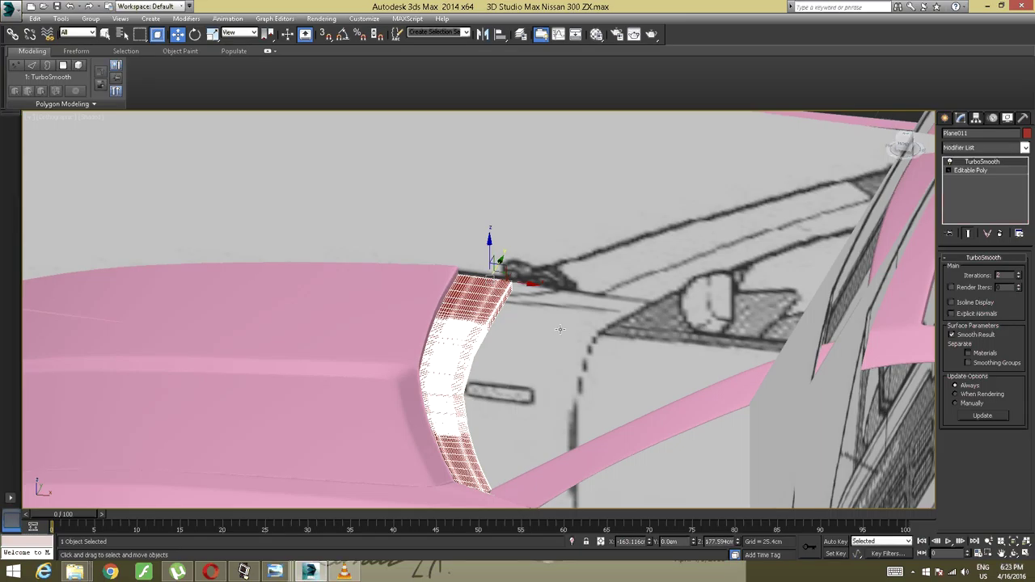
pyautogui.click(1027, 134)
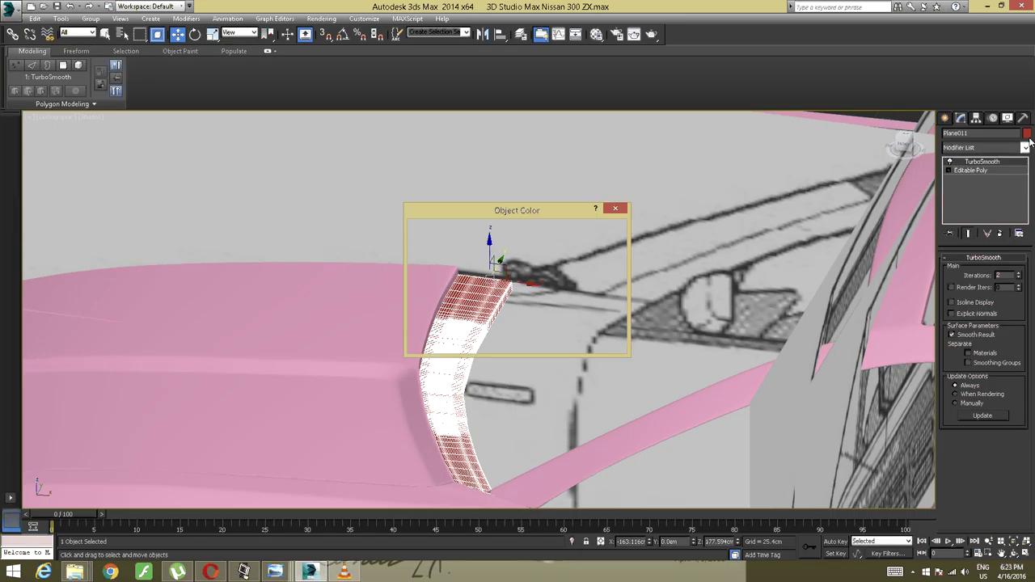
pyautogui.click(612, 254)
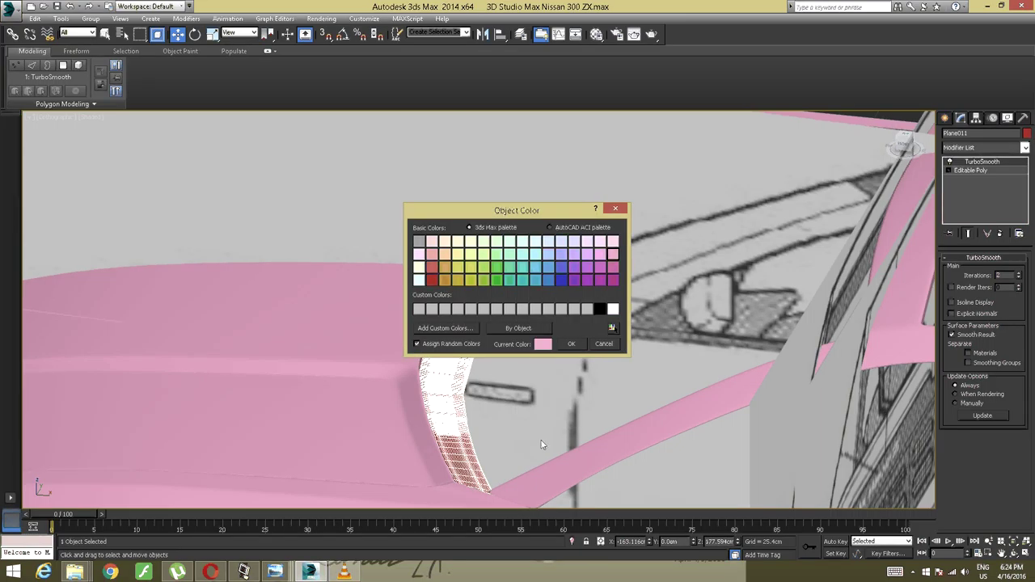
pyautogui.click(569, 343)
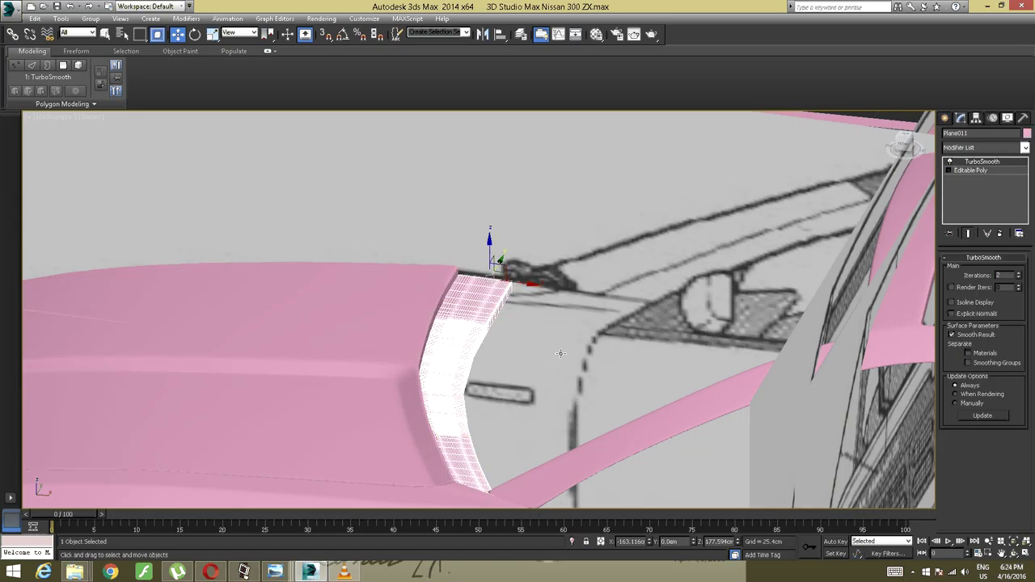
pyautogui.click(495, 419)
# Select all eleven pink body parts, from the vent strip and hood to the bumpers, and isolate them without the blueprint planes
pyautogui.scroll(-6, 591, 378)
pyautogui.keyDown('alt'); pyautogui.moveTo(591, 379); pyautogui.dragTo(557, 384, button='middle'); pyautogui.keyUp('alt')
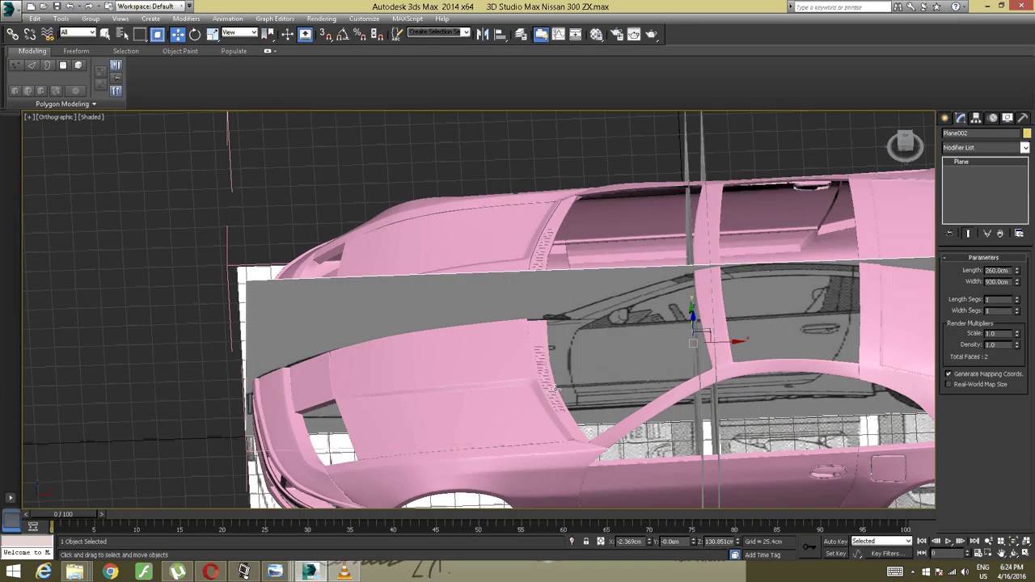
pyautogui.click(554, 390)
pyautogui.keyDown('ctrl'); pyautogui.click(495, 405); pyautogui.keyUp('ctrl')
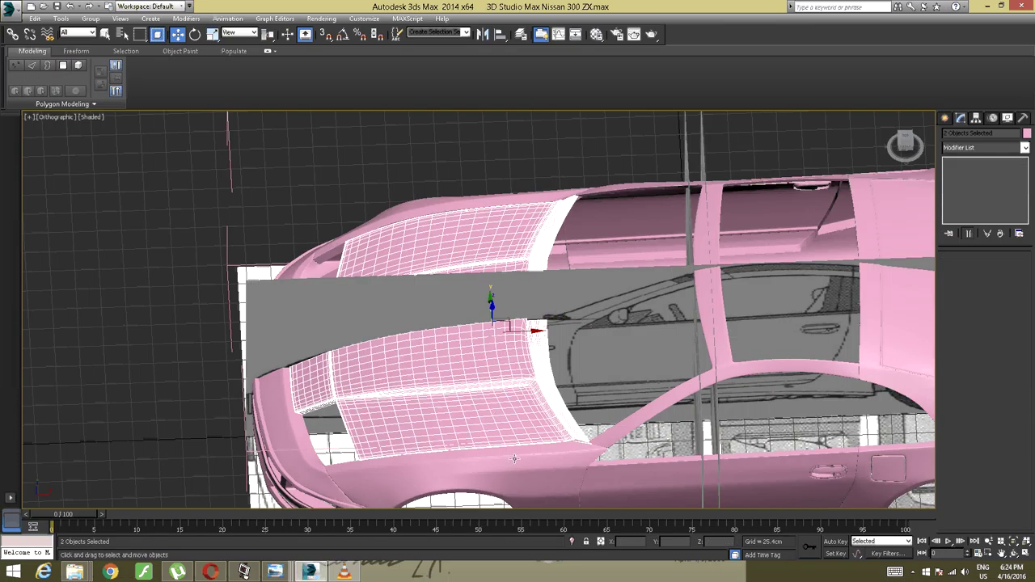
pyautogui.keyDown('ctrl'); pyautogui.click(513, 458); pyautogui.keyUp('ctrl')
pyautogui.keyDown('alt'); pyautogui.moveTo(564, 388); pyautogui.dragTo(554, 391, button='middle'); pyautogui.keyUp('alt')
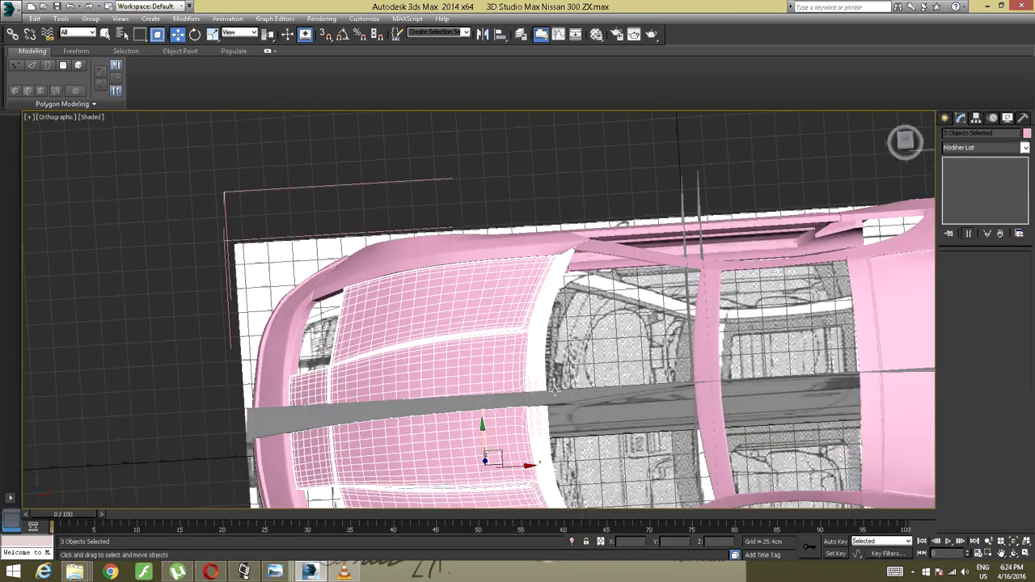
pyautogui.keyDown('ctrl'); pyautogui.click(531, 252); pyautogui.keyUp('ctrl')
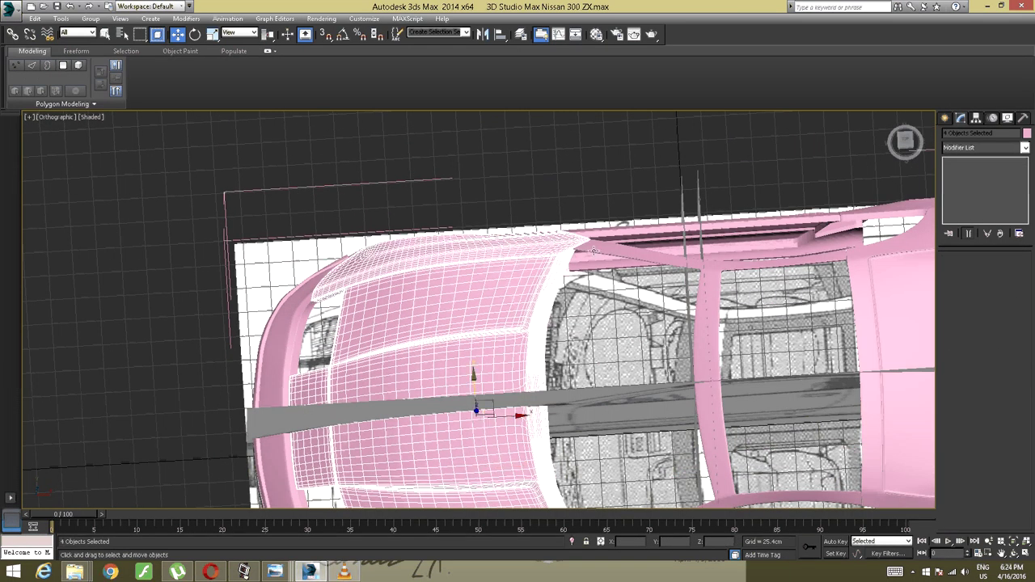
pyautogui.keyDown('ctrl'); pyautogui.click(636, 253); pyautogui.keyUp('ctrl')
pyautogui.keyDown('alt'); pyautogui.moveTo(637, 253); pyautogui.dragTo(566, 337, button='middle'); pyautogui.keyUp('alt')
pyautogui.keyDown('ctrl'); pyautogui.click(554, 385); pyautogui.keyUp('ctrl')
pyautogui.keyDown('alt'); pyautogui.moveTo(553, 386); pyautogui.dragTo(441, 391, button='middle'); pyautogui.keyUp('alt')
pyautogui.keyDown('ctrl'); pyautogui.click(300, 421); pyautogui.keyUp('ctrl')
pyautogui.keyDown('ctrl'); pyautogui.click(469, 442); pyautogui.keyUp('ctrl')
pyautogui.keyDown('ctrl'); pyautogui.click(438, 428); pyautogui.keyUp('ctrl')
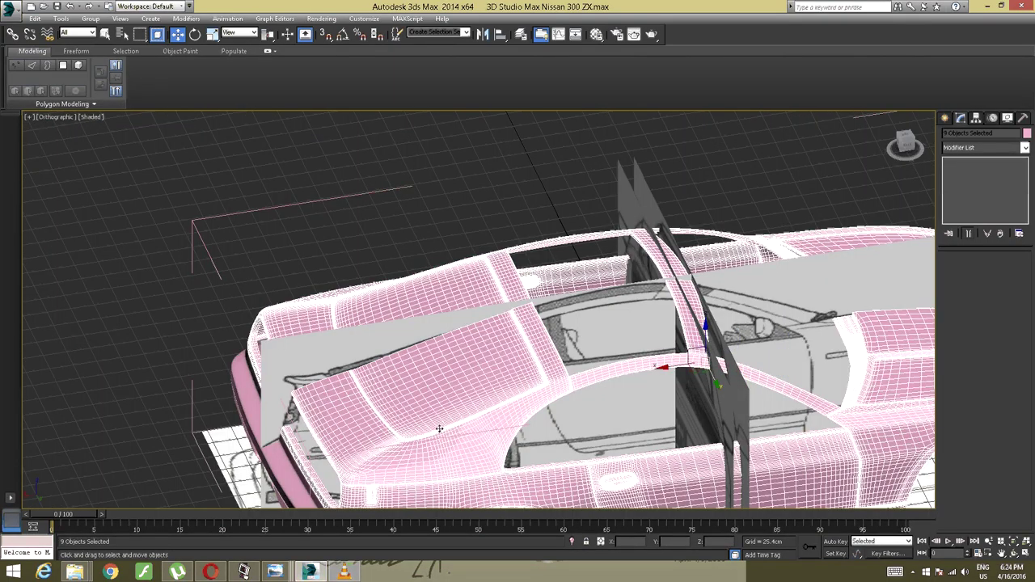
pyautogui.keyDown('alt'); pyautogui.moveTo(439, 428); pyautogui.dragTo(489, 330, button='middle'); pyautogui.keyUp('alt')
pyautogui.keyDown('ctrl'); pyautogui.click(558, 342); pyautogui.keyUp('ctrl')
pyautogui.moveTo(686, 344); pyautogui.dragTo(514, 351, button='middle')
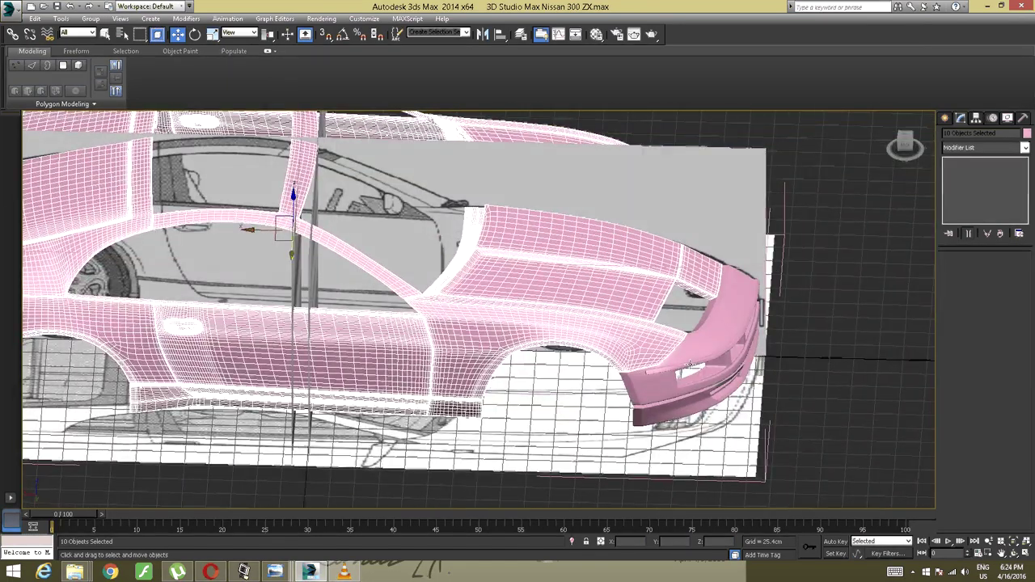
pyautogui.keyDown('ctrl'); pyautogui.click(689, 364); pyautogui.keyUp('ctrl')
pyautogui.keyDown('alt'); pyautogui.moveTo(689, 363); pyautogui.dragTo(350, 283, button='middle'); pyautogui.keyUp('alt')
pyautogui.scroll(4, 388, 339)
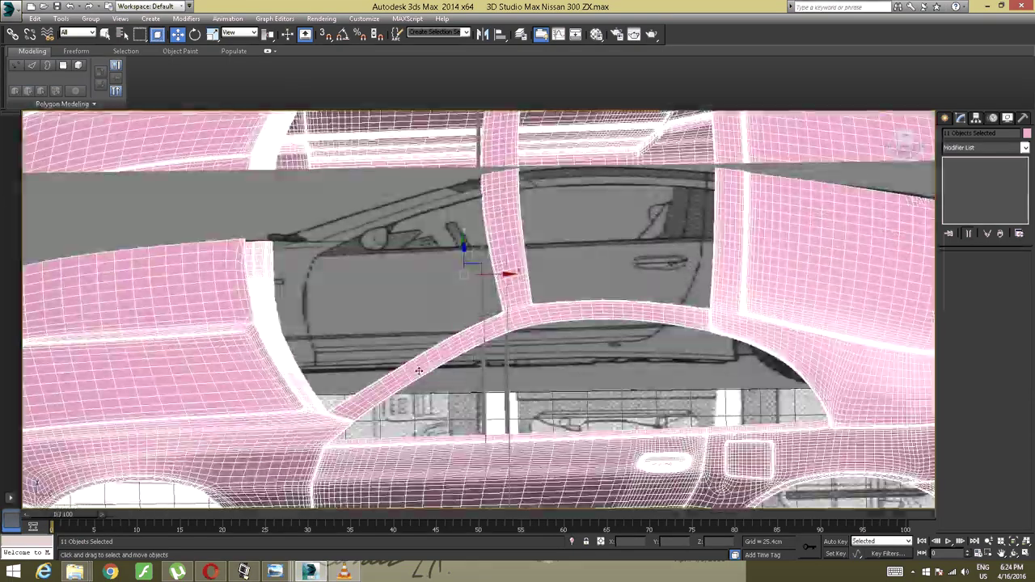
pyautogui.rightClick(419, 373)
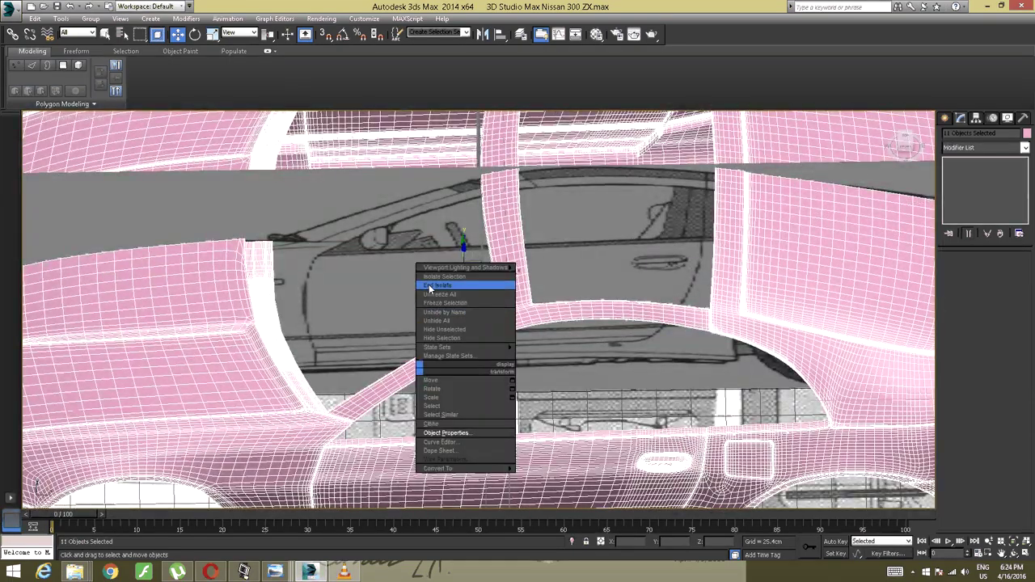
pyautogui.click(437, 285)
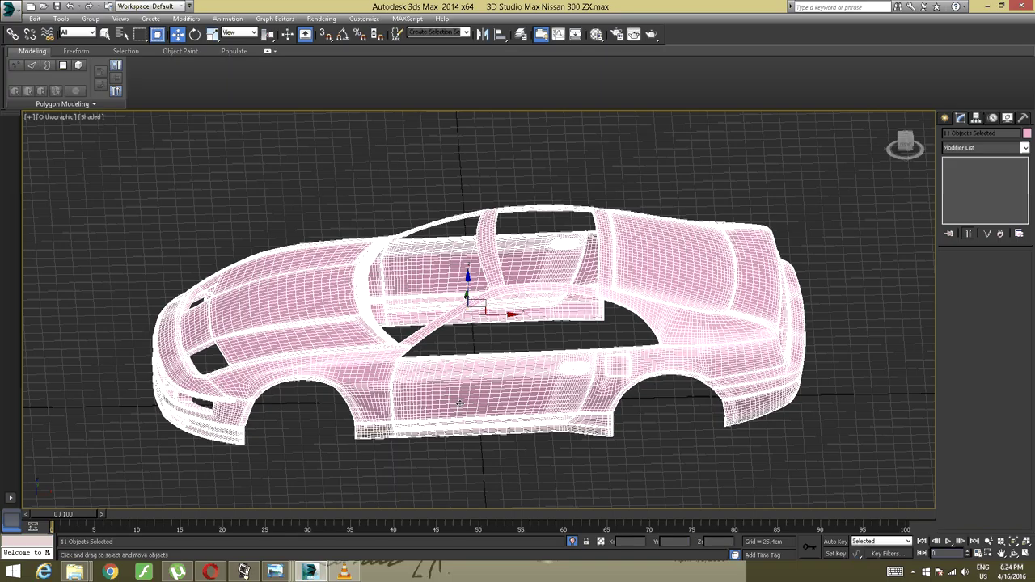
# Deselect the body parts and examine the vent strip and the windshield opening in the top view
pyautogui.click(479, 462)
pyautogui.keyDown('alt'); pyautogui.moveTo(479, 461); pyautogui.dragTo(477, 503, button='middle'); pyautogui.keyUp('alt')
pyautogui.scroll(3, 461, 372)
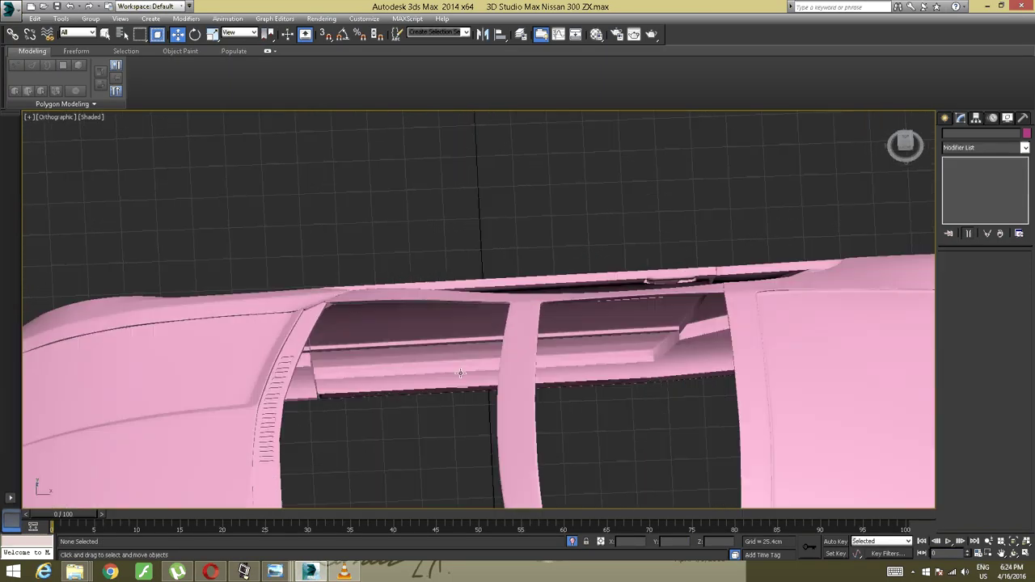
pyautogui.moveTo(462, 372); pyautogui.dragTo(480, 267, button='middle')
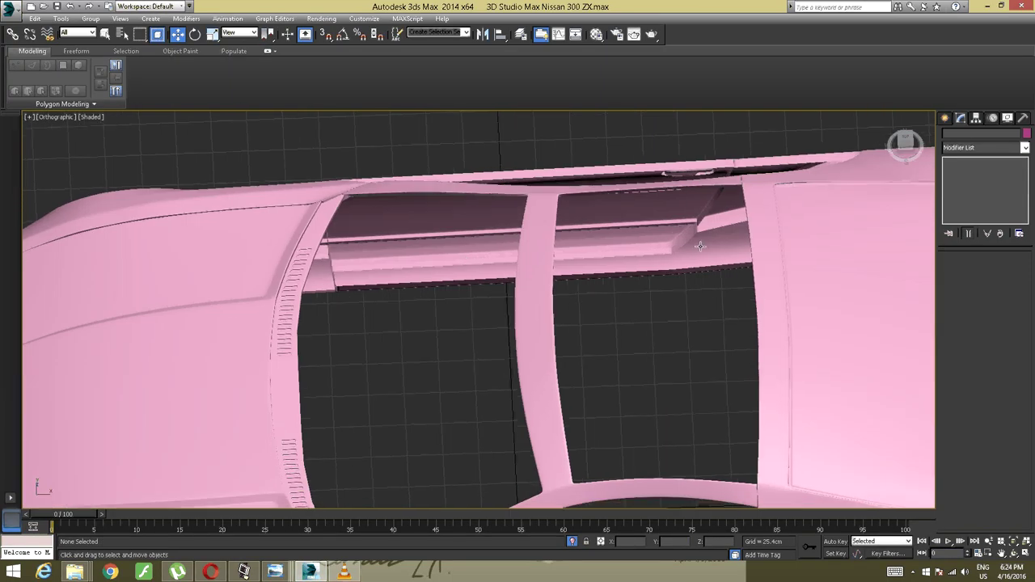
pyautogui.click(905, 139)
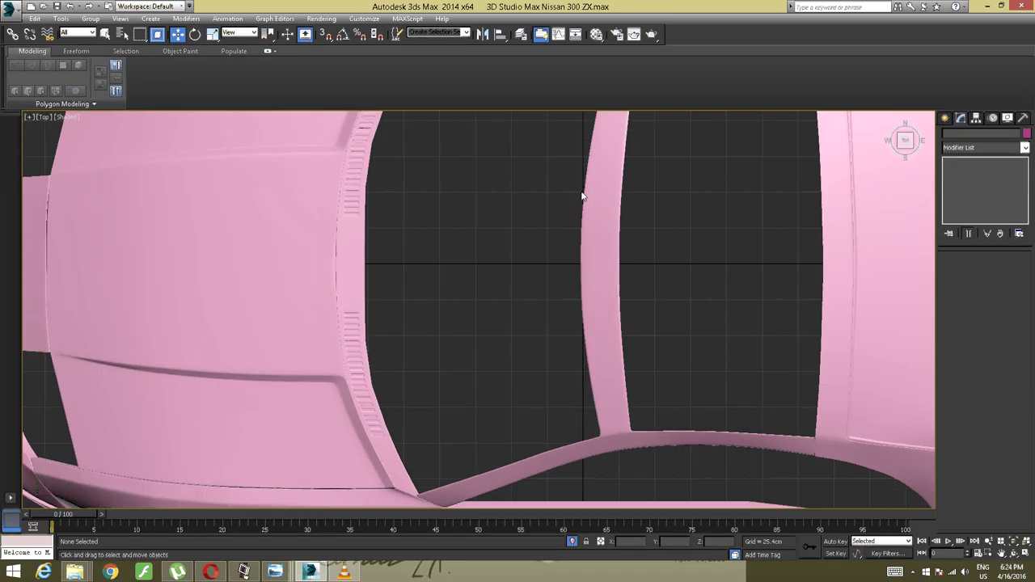
pyautogui.scroll(-1, 566, 226)
pyautogui.scroll(-2, 570, 217)
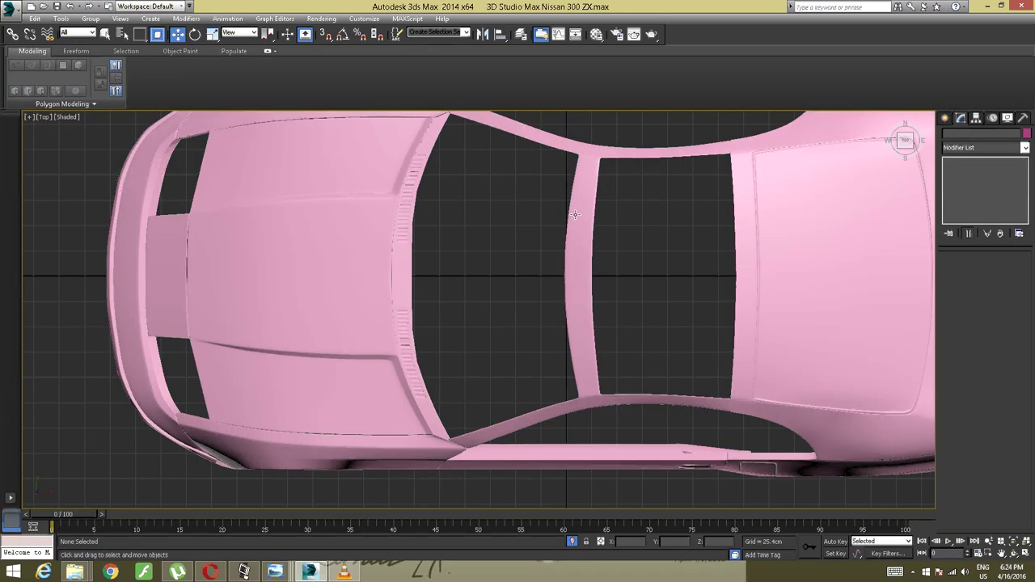
pyautogui.scroll(2, 572, 216)
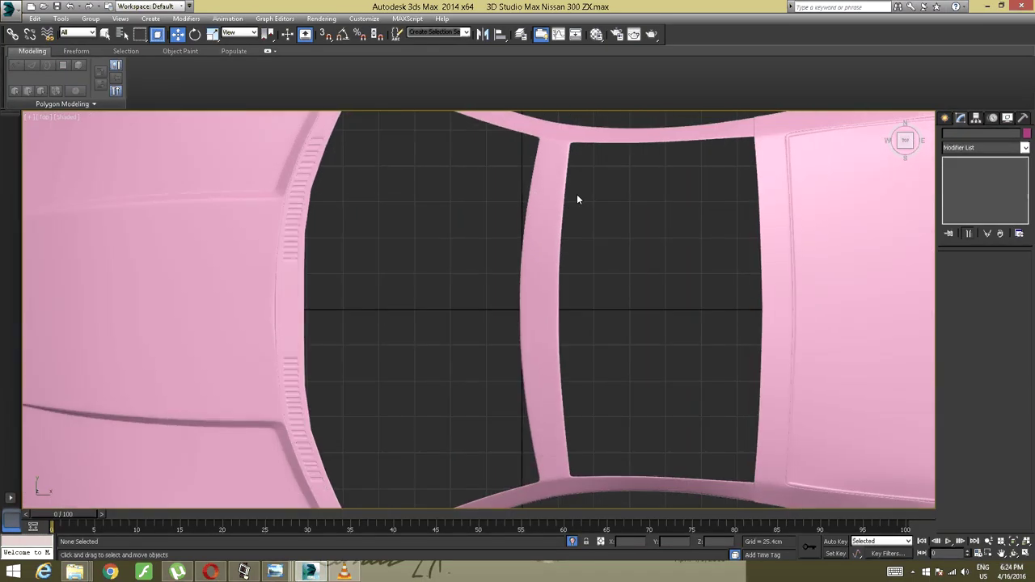
pyautogui.scroll(-1, 374, 251)
pyautogui.scroll(-3, 427, 262)
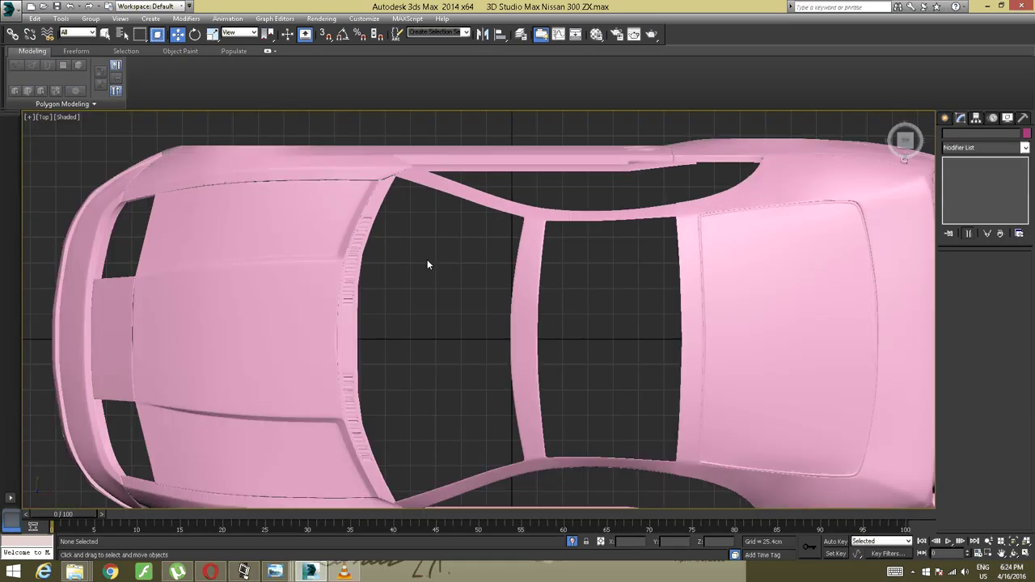
pyautogui.scroll(-1, 420, 241)
pyautogui.scroll(3, 408, 252)
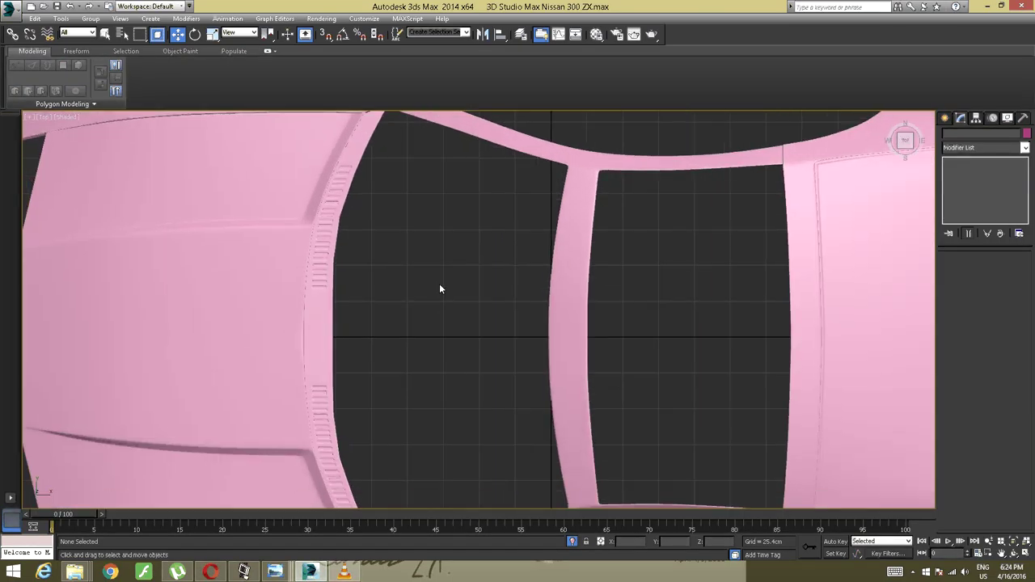
# With 3D snapping on, create a 101.6 by 101.6 cm plane in the windshield opening with one edge on the car's centreline
pyautogui.click(326, 34)
pyautogui.click(944, 118)
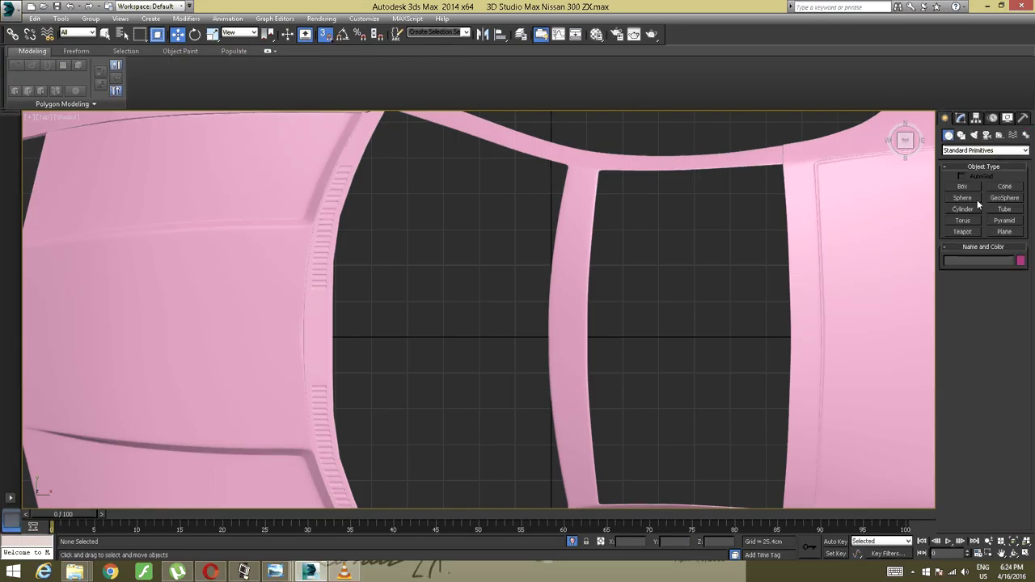
pyautogui.click(1004, 231)
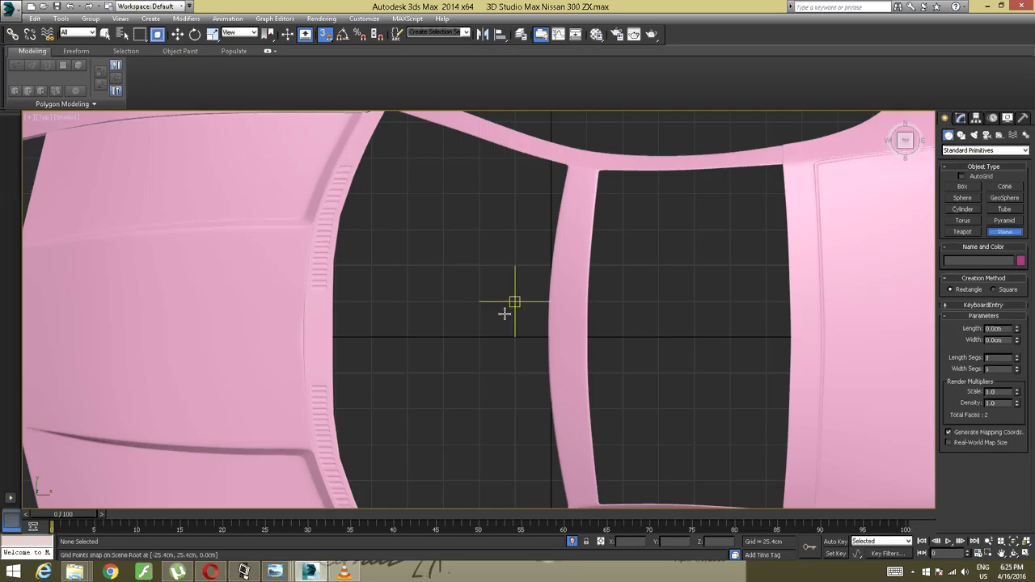
pyautogui.moveTo(505, 314); pyautogui.dragTo(580, 236, button='middle')
pyautogui.moveTo(559, 250); pyautogui.dragTo(416, 393)
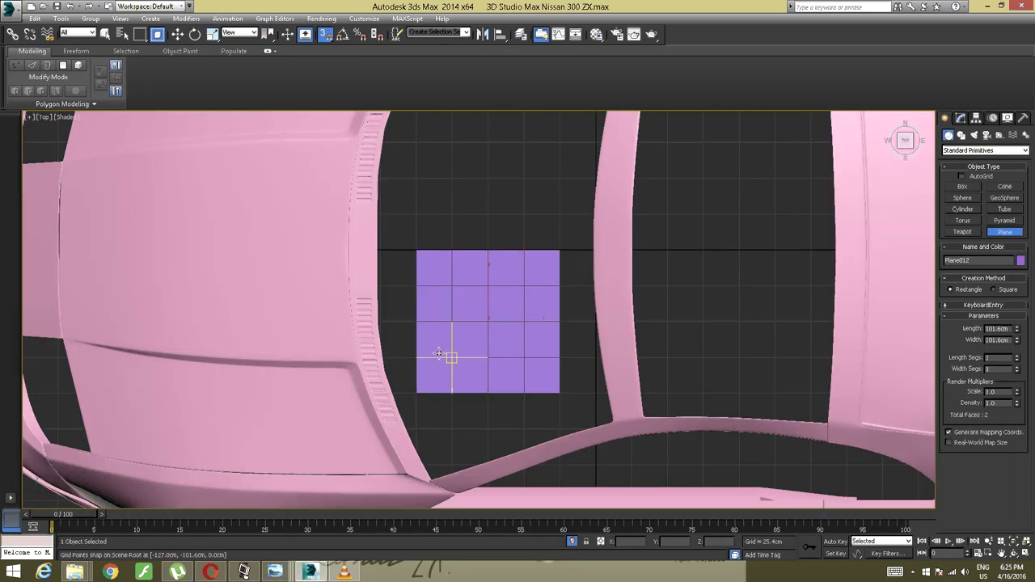
# Turn off grid snapping and raise the new plane above the cabin floor to a height of about 261 cm
pyautogui.press('w')
pyautogui.keyDown('alt'); pyautogui.moveTo(432, 360); pyautogui.dragTo(440, 439, button='middle'); pyautogui.keyUp('alt')
pyautogui.rightClick(445, 420)
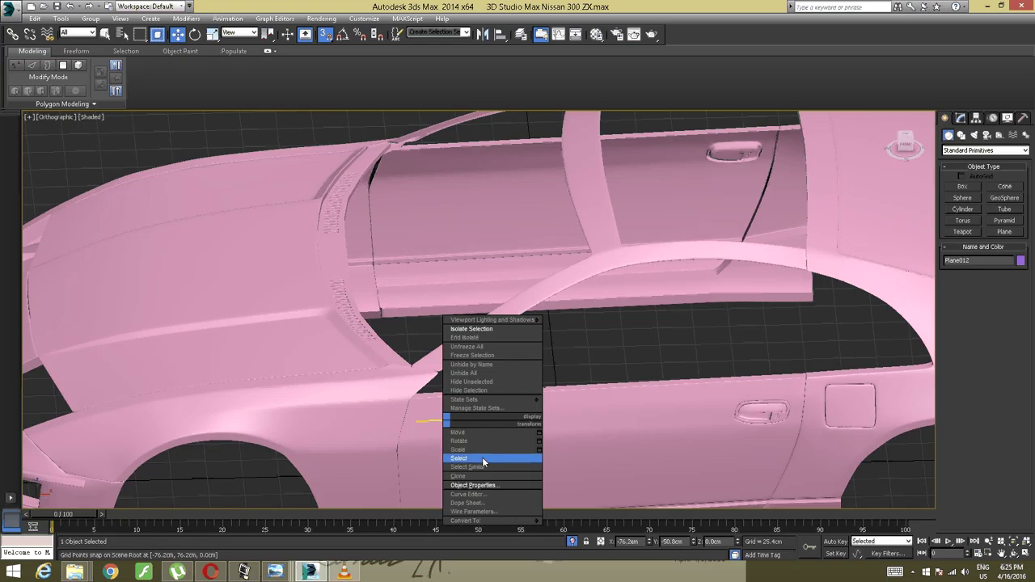
pyautogui.click(469, 432)
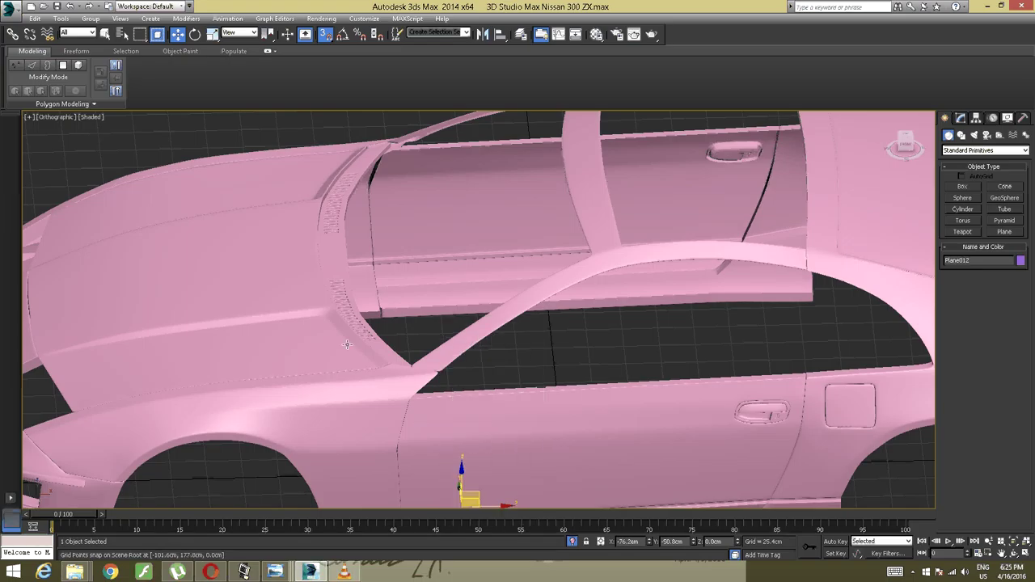
pyautogui.click(325, 37)
pyautogui.keyDown('alt'); pyautogui.moveTo(460, 437); pyautogui.dragTo(421, 444, button='middle'); pyautogui.keyUp('alt')
pyautogui.moveTo(450, 486); pyautogui.dragTo(469, 453, button='middle')
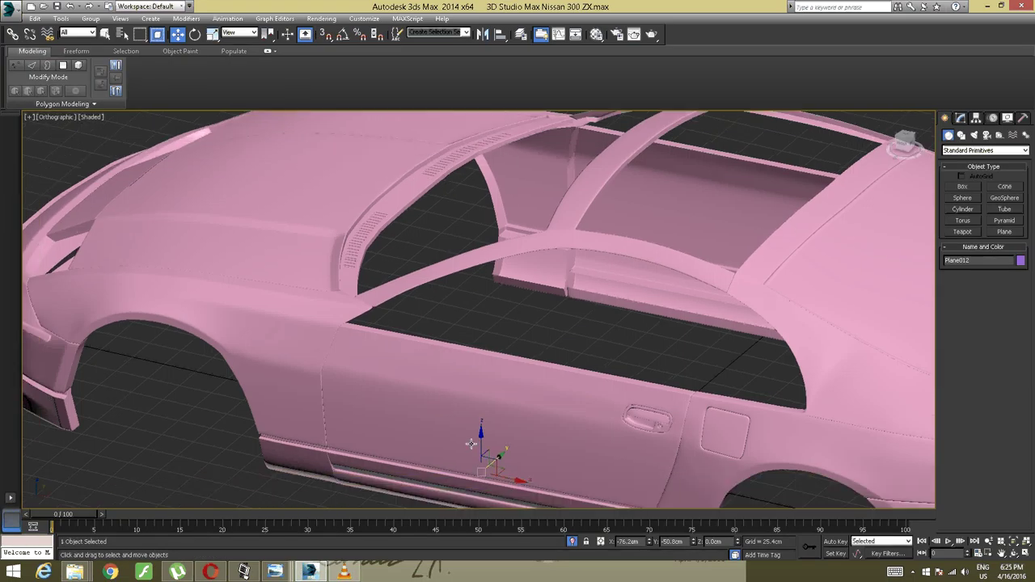
pyautogui.moveTo(480, 443); pyautogui.dragTo(474, 205)
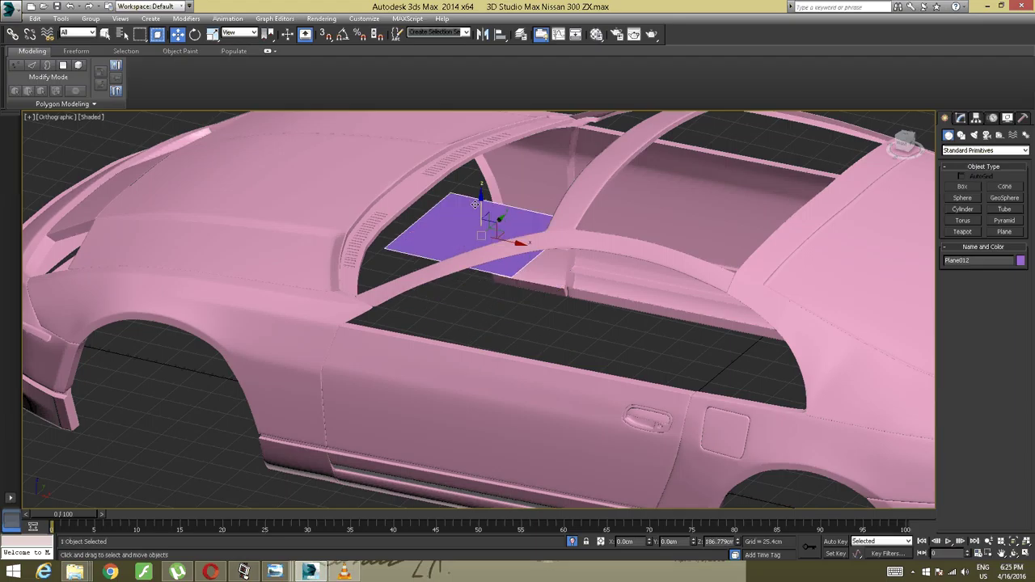
pyautogui.keyDown('alt'); pyautogui.moveTo(474, 204); pyautogui.dragTo(489, 310, button='middle'); pyautogui.keyUp('alt')
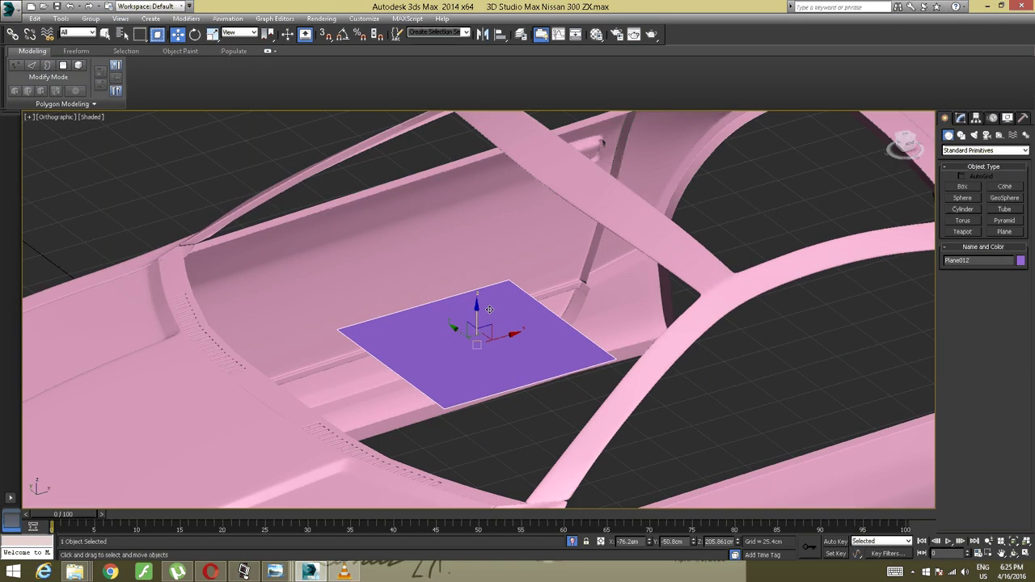
pyautogui.moveTo(472, 313); pyautogui.dragTo(474, 218)
pyautogui.keyDown('alt'); pyautogui.moveTo(474, 218); pyautogui.dragTo(429, 249, button='middle'); pyautogui.keyUp('alt')
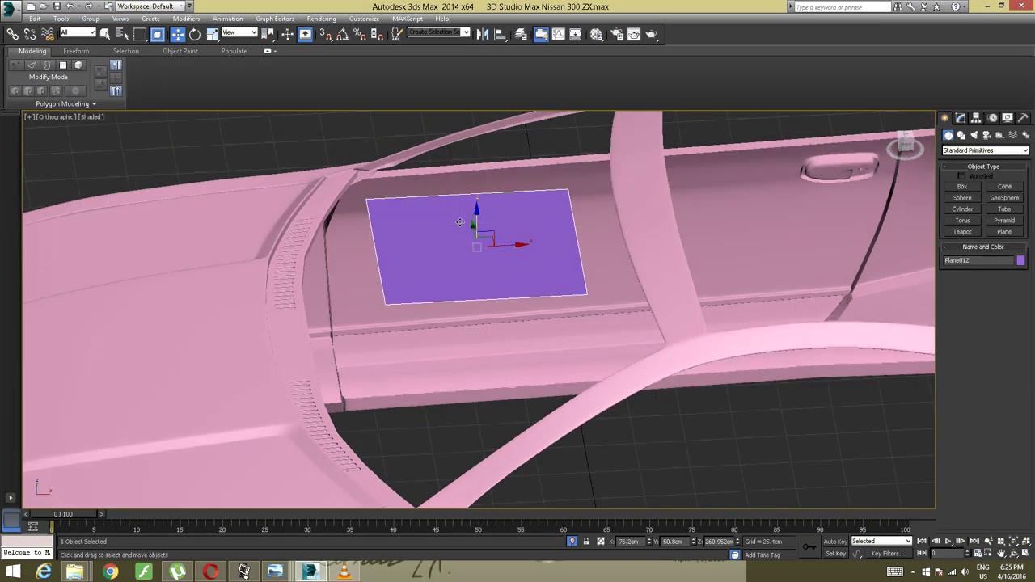
# Convert the plane to an Editable Poly
pyautogui.rightClick(429, 249)
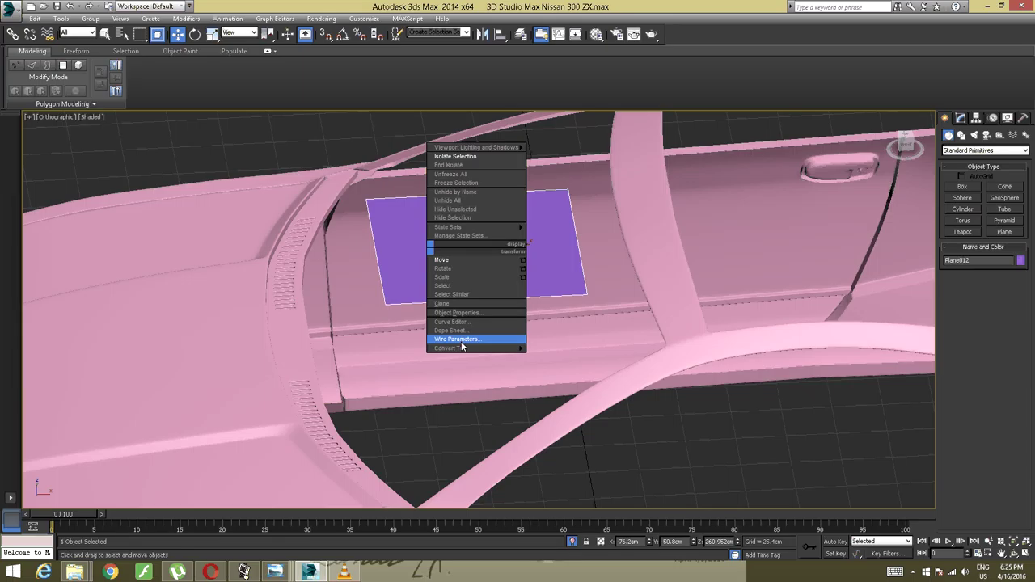
pyautogui.moveTo(463, 348)
pyautogui.click(594, 356)
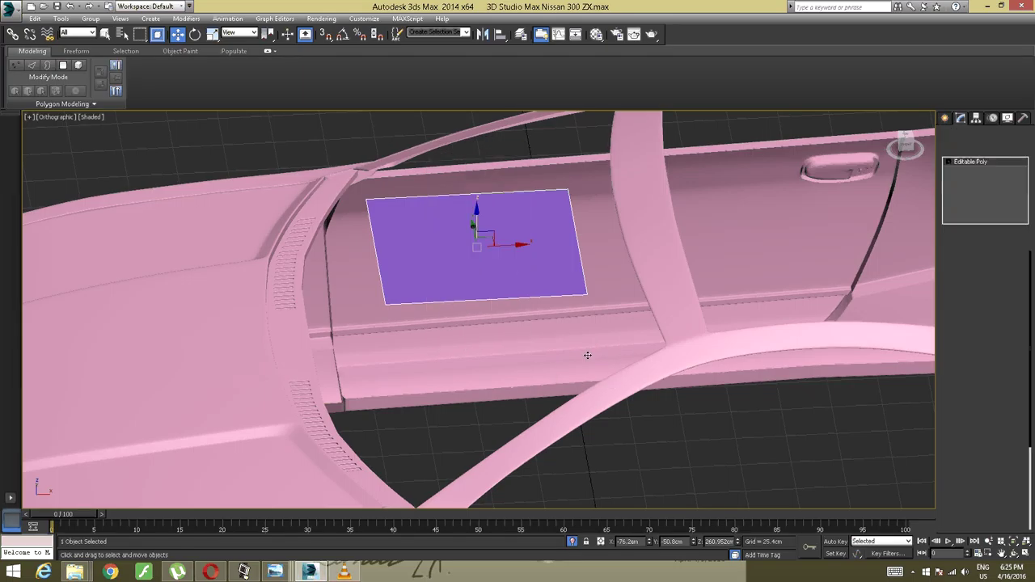
# Lower the plane to about Z 198 cm and shift it toward the hood's rear edge, to about X -101 cm
pyautogui.keyDown('alt'); pyautogui.moveTo(485, 355); pyautogui.dragTo(478, 305, button='middle'); pyautogui.keyUp('alt')
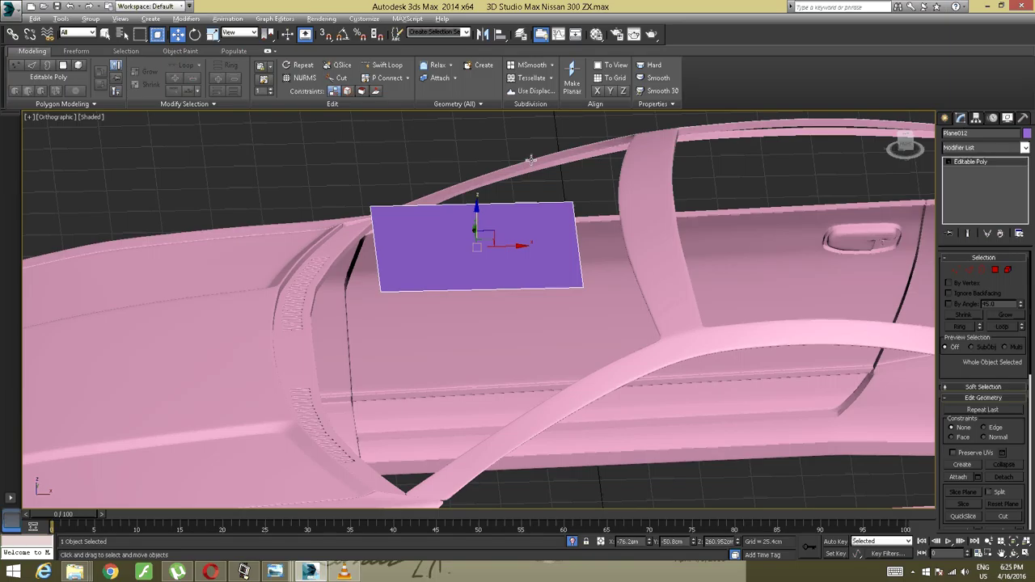
pyautogui.keyDown('alt'); pyautogui.moveTo(530, 159); pyautogui.dragTo(469, 271, button='middle'); pyautogui.keyUp('alt')
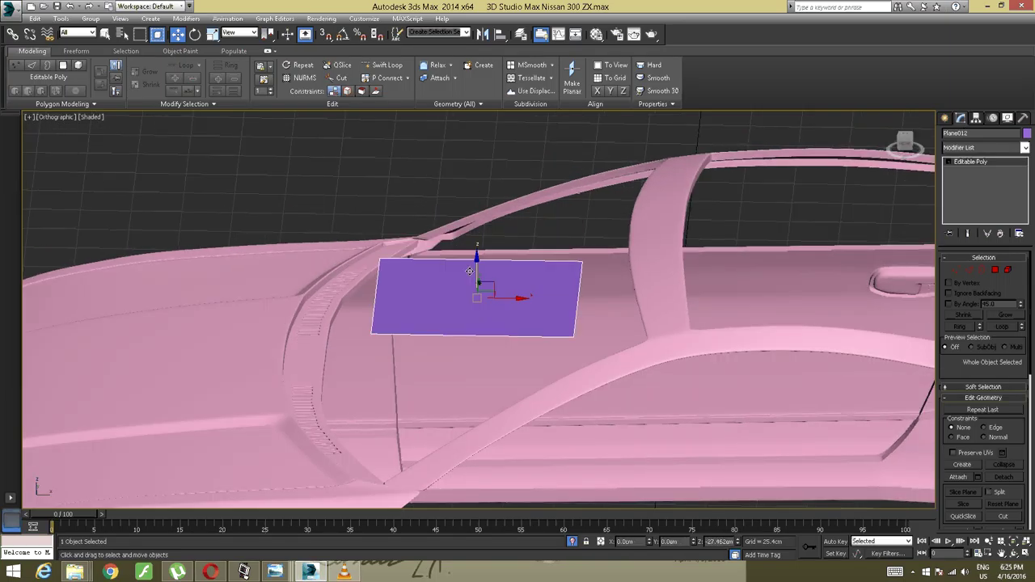
pyautogui.moveTo(468, 271); pyautogui.dragTo(467, 339)
pyautogui.keyDown('alt'); pyautogui.moveTo(452, 269); pyautogui.dragTo(499, 176, button='middle'); pyautogui.keyUp('alt')
pyautogui.scroll(4, 439, 310)
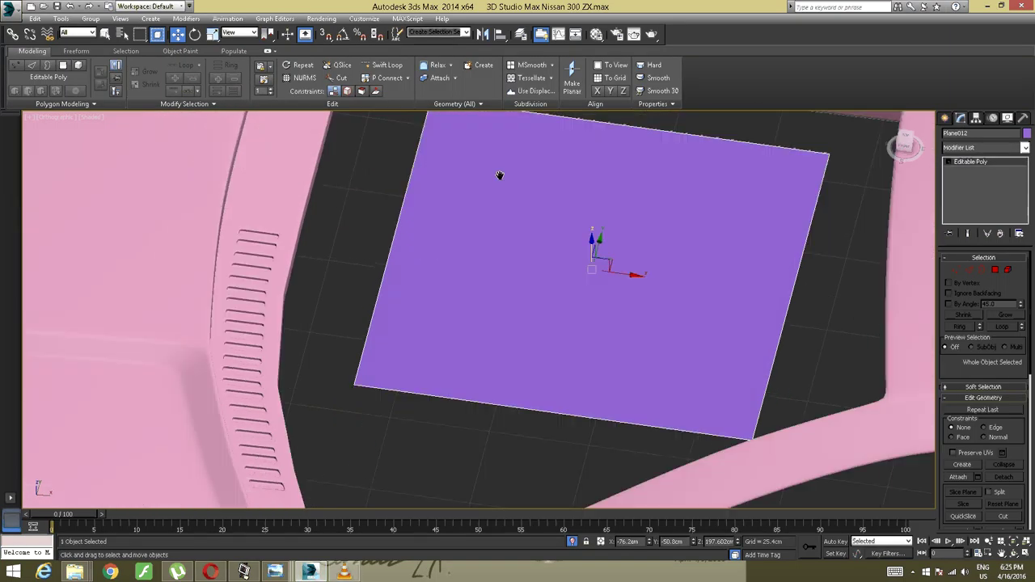
pyautogui.moveTo(499, 174); pyautogui.dragTo(435, 277)
pyautogui.keyDown('alt'); pyautogui.moveTo(435, 277); pyautogui.dragTo(418, 261, button='middle'); pyautogui.keyUp('alt')
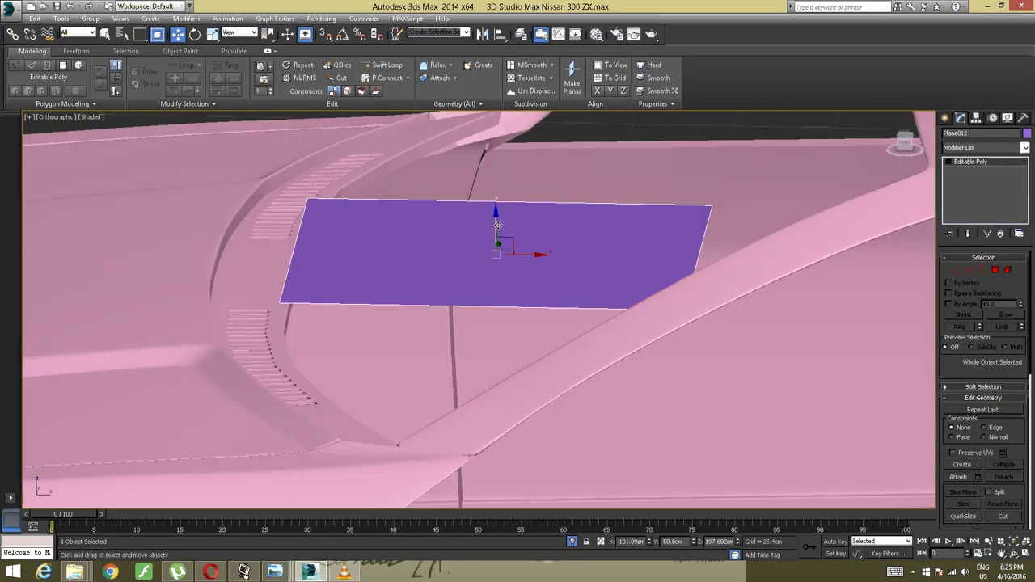
# Fit the plane's front edge against the vented cowl, placing the plane at about X -105 cm and Z 176 cm
pyautogui.moveTo(497, 227); pyautogui.dragTo(487, 257)
pyautogui.keyDown('alt'); pyautogui.moveTo(487, 257); pyautogui.dragTo(399, 277, button='middle'); pyautogui.keyUp('alt')
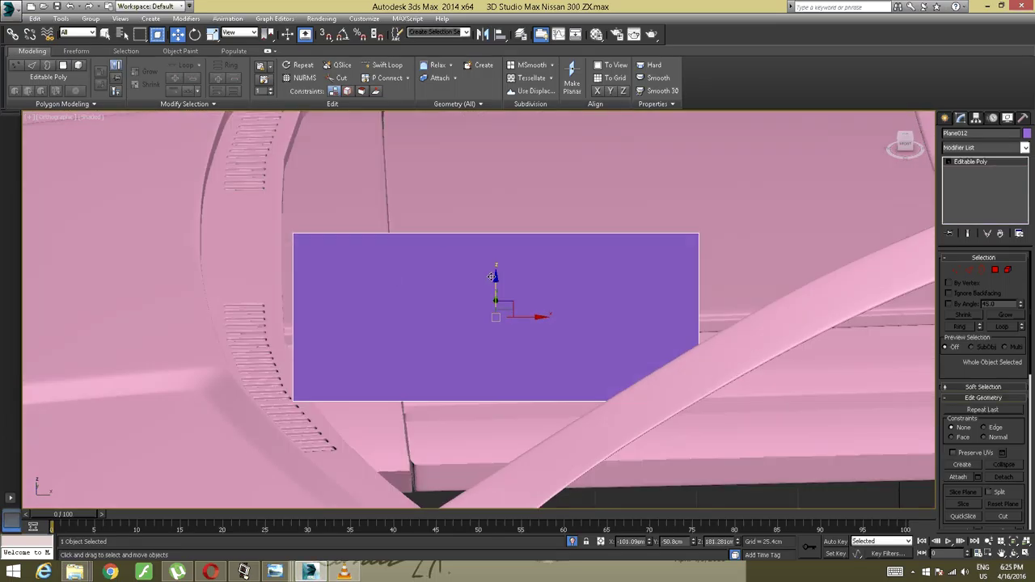
pyautogui.keyDown('alt'); pyautogui.moveTo(491, 277); pyautogui.dragTo(447, 300, button='middle'); pyautogui.keyUp('alt')
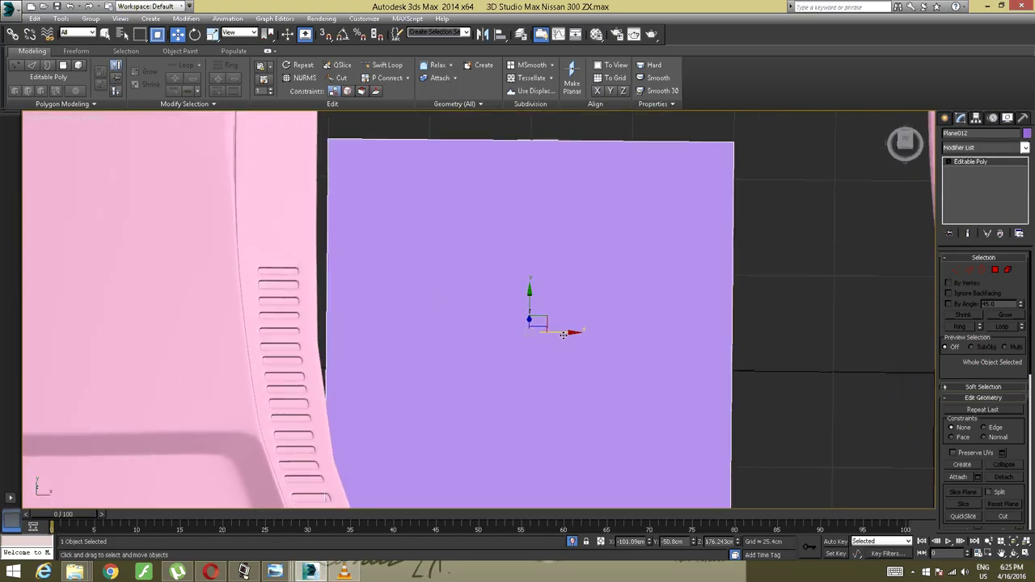
pyautogui.moveTo(564, 334); pyautogui.dragTo(548, 307)
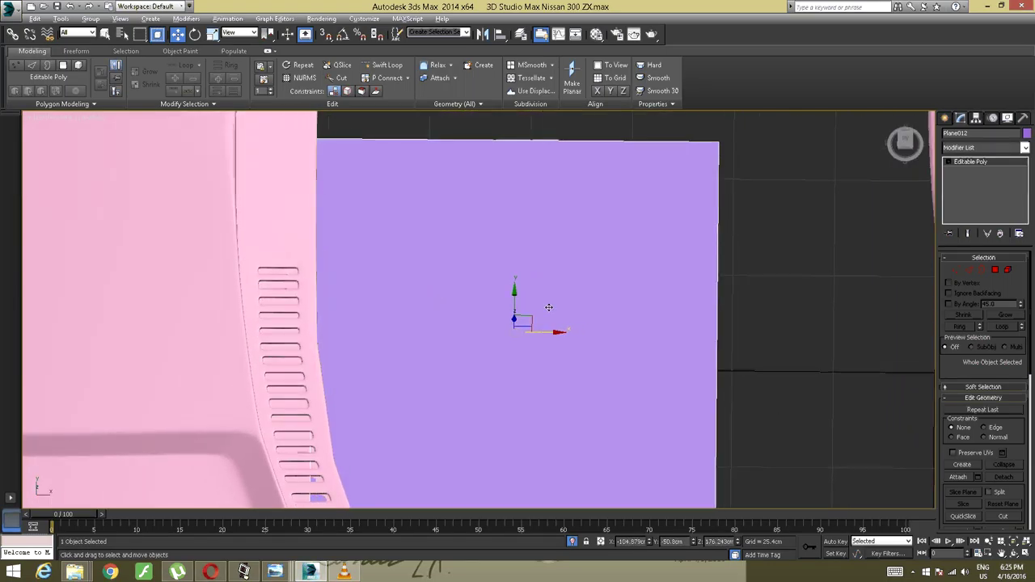
pyautogui.keyDown('alt'); pyautogui.moveTo(548, 307); pyautogui.dragTo(504, 279, button='middle'); pyautogui.keyUp('alt')
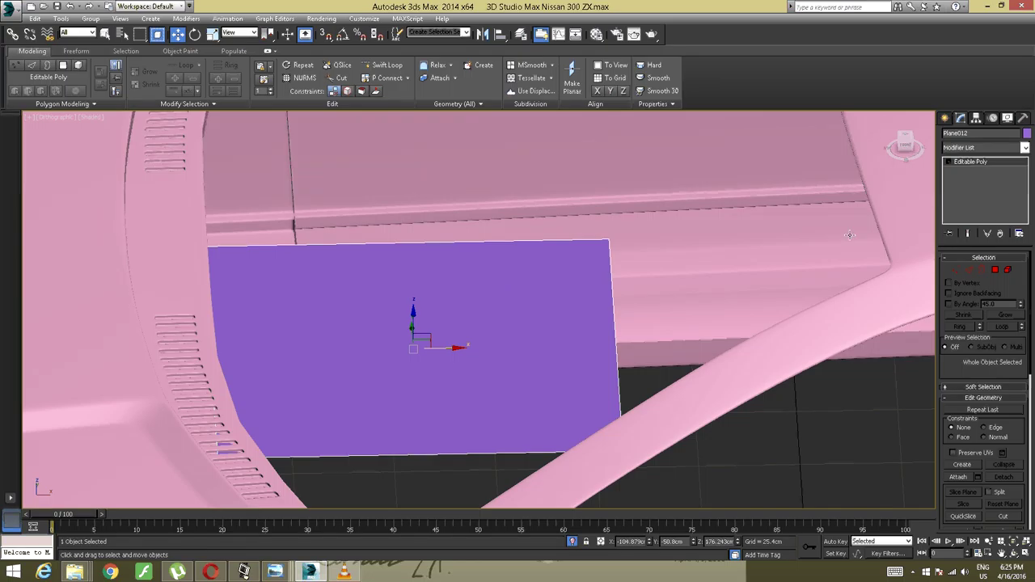
# Raise the plane's two rear vertices to about Z 237 cm so the plane slopes like a windshield
pyautogui.click(954, 270)
pyautogui.scroll(-4, 677, 300)
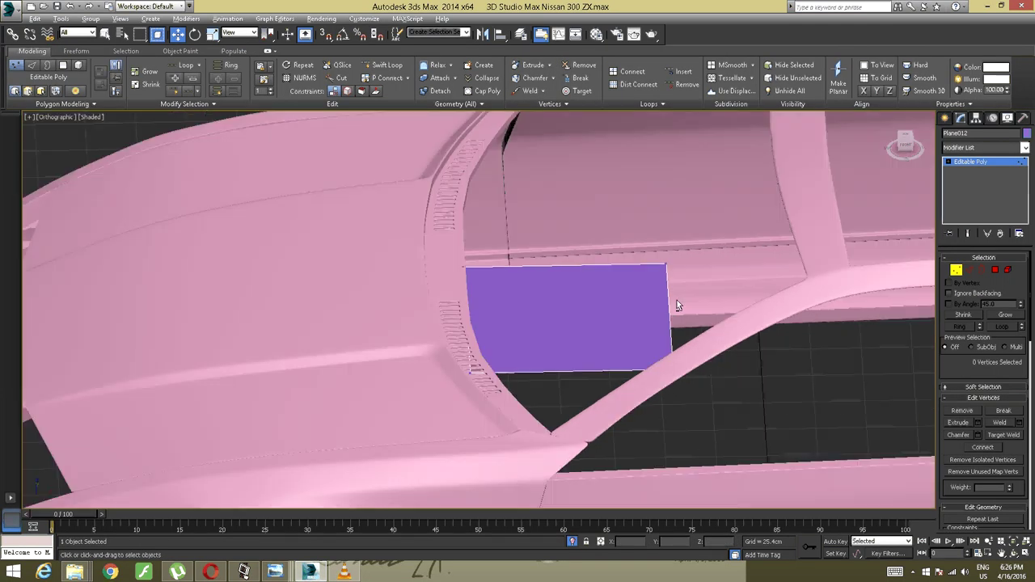
pyautogui.keyDown('alt'); pyautogui.moveTo(677, 300); pyautogui.dragTo(585, 286, button='middle'); pyautogui.keyUp('alt')
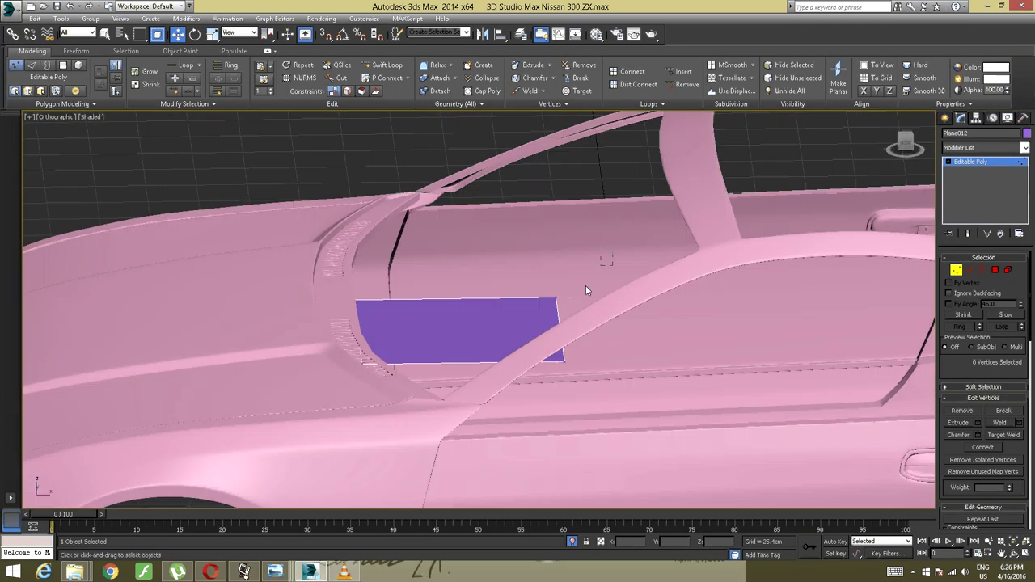
pyautogui.moveTo(585, 286); pyautogui.dragTo(537, 376)
pyautogui.keyDown('alt'); pyautogui.moveTo(537, 376); pyautogui.dragTo(447, 362, button='middle'); pyautogui.keyUp('alt')
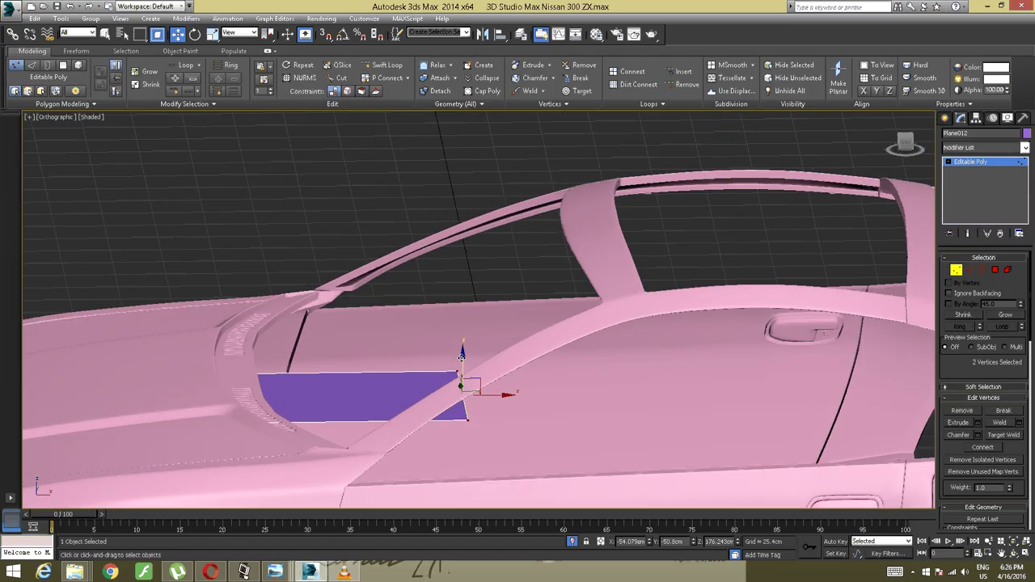
pyautogui.moveTo(461, 354); pyautogui.dragTo(450, 242)
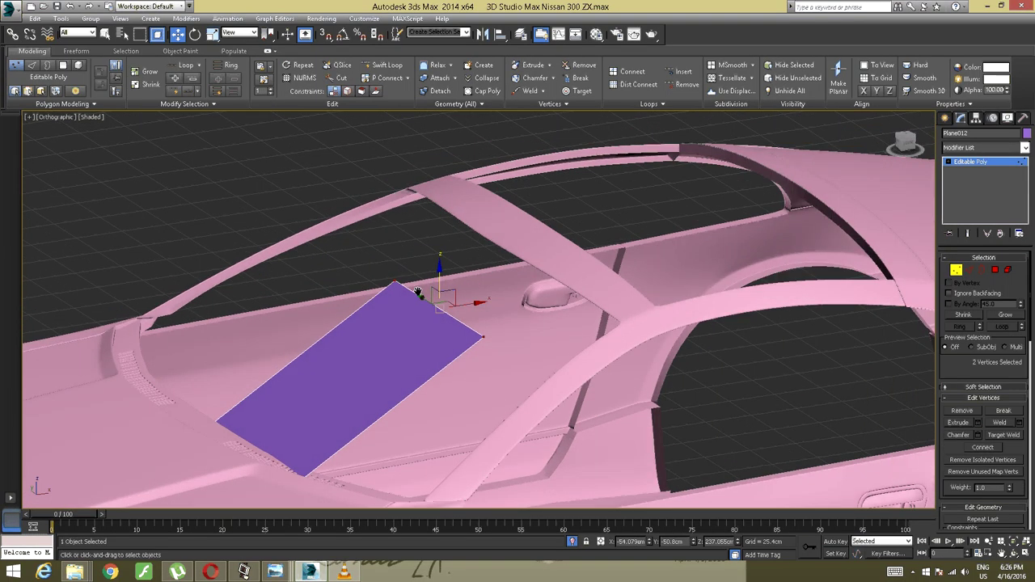
# Move the two rear vertices back to about X -6 cm and up to about Z 254 cm, close to the roof crossbar
pyautogui.keyDown('alt'); pyautogui.moveTo(417, 293); pyautogui.dragTo(419, 297, button='middle'); pyautogui.keyUp('alt')
pyautogui.moveTo(471, 314); pyautogui.dragTo(566, 296)
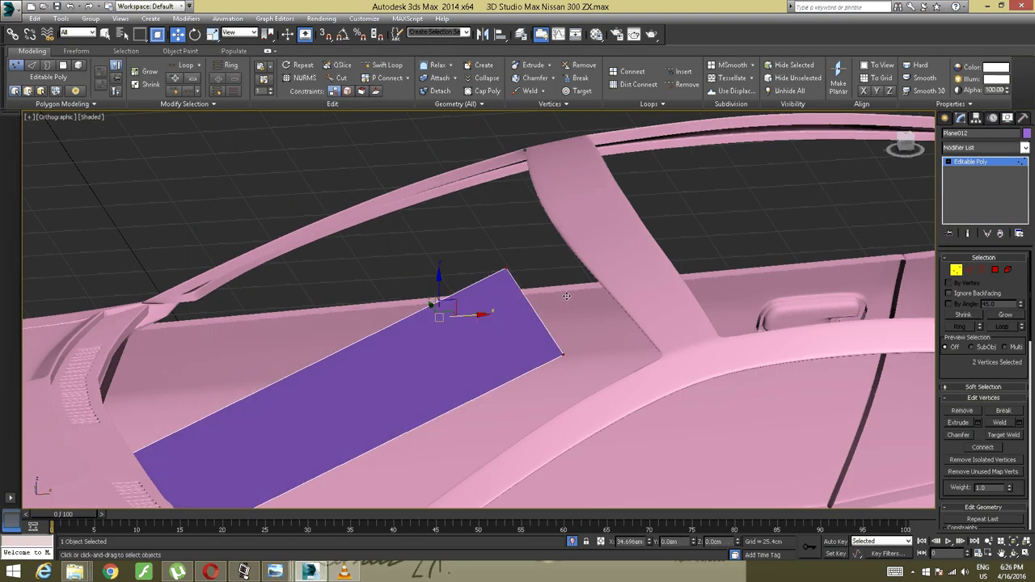
pyautogui.moveTo(566, 296)
pyautogui.keyDown('alt'); pyautogui.mouseDown(button='middle')
pyautogui.moveTo(512, 321)
pyautogui.moveTo(550, 294)
pyautogui.mouseUp(button='middle'); pyautogui.keyUp('alt')
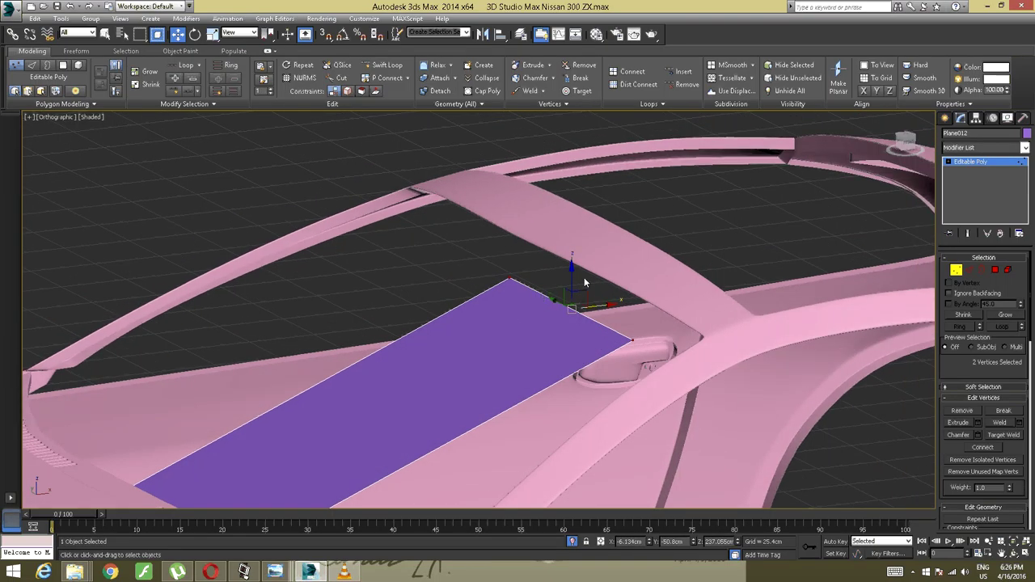
pyautogui.moveTo(571, 271); pyautogui.dragTo(569, 232)
pyautogui.keyDown('alt'); pyautogui.moveTo(569, 233); pyautogui.dragTo(565, 267, button='middle'); pyautogui.keyUp('alt')
# In the front view, align the two rear vertices with the roof crossbar's front edge at about X -0.5 cm, Z 250 cm
pyautogui.moveTo(893, 113); pyautogui.dragTo(877, 111)
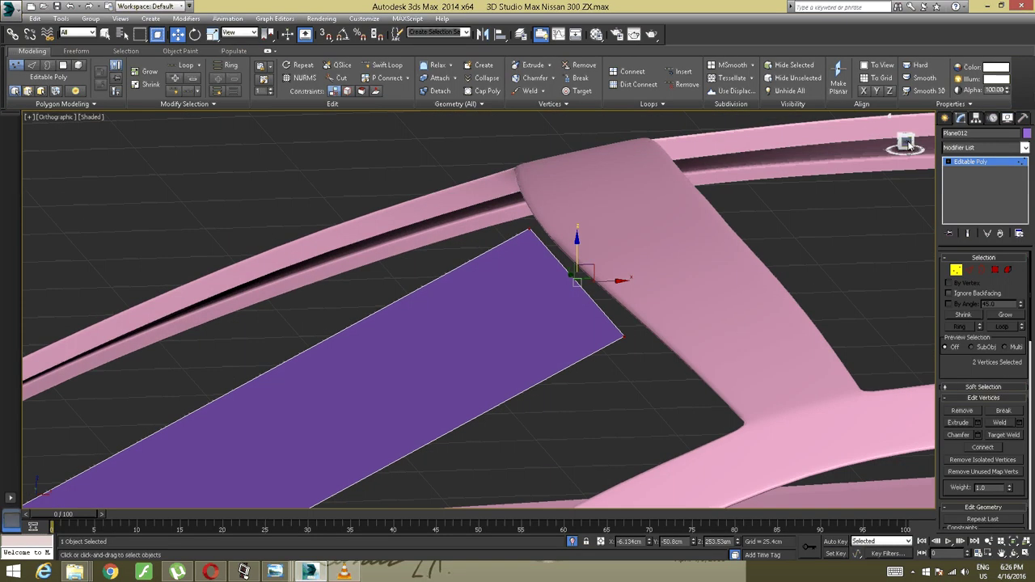
pyautogui.click(904, 142)
pyautogui.scroll(-5, 743, 354)
pyautogui.moveTo(744, 353); pyautogui.dragTo(676, 252, button='middle')
pyautogui.scroll(-5, 676, 257)
pyautogui.scroll(10, 679, 260)
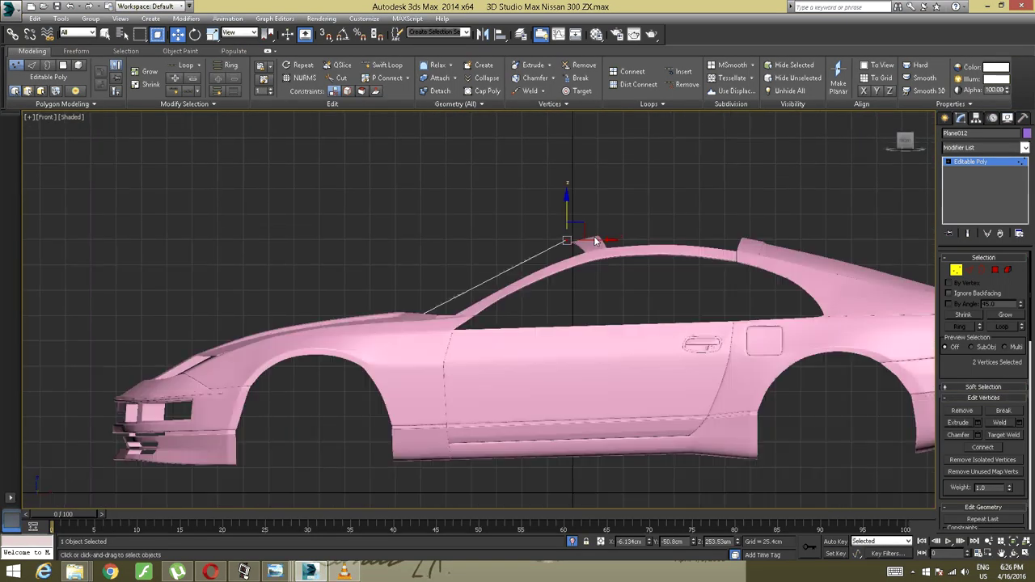
pyautogui.moveTo(495, 258); pyautogui.dragTo(535, 245, button='middle')
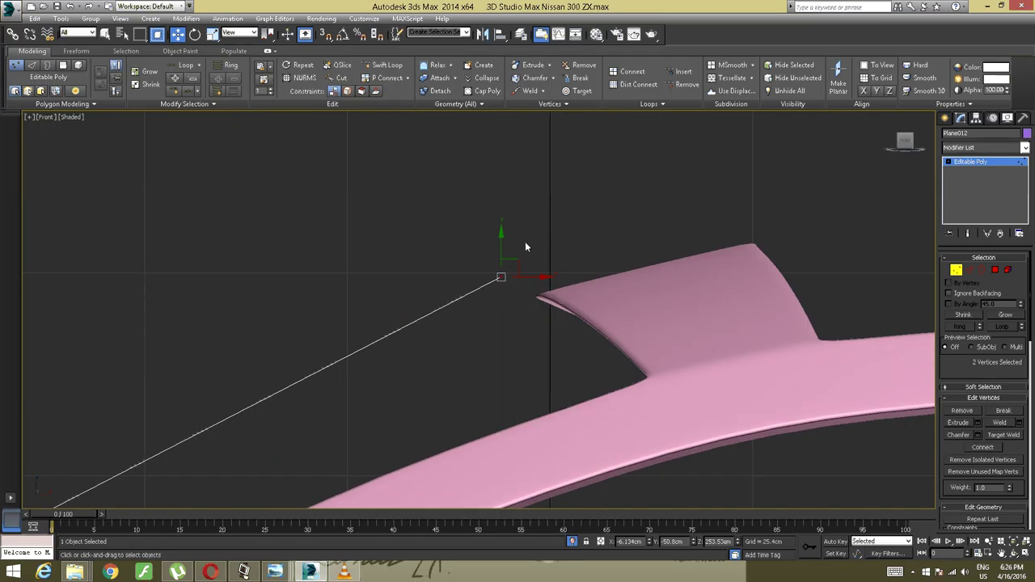
pyautogui.moveTo(517, 256); pyautogui.dragTo(559, 277)
# Move only the plane's outer rear vertex into the corner of crossbar and side pillar, at about X 14 cm, Y -123 cm
pyautogui.keyDown('alt'); pyautogui.moveTo(560, 277); pyautogui.dragTo(366, 227, button='middle'); pyautogui.keyUp('alt')
pyautogui.scroll(2, 428, 275)
pyautogui.scroll(-3, 488, 226)
pyautogui.keyDown('alt'); pyautogui.moveTo(365, 227); pyautogui.dragTo(522, 216, button='middle'); pyautogui.keyUp('alt')
pyautogui.moveTo(600, 212); pyautogui.dragTo(447, 292)
pyautogui.keyDown('alt'); pyautogui.moveTo(713, 180); pyautogui.dragTo(777, 171, button='middle'); pyautogui.keyUp('alt')
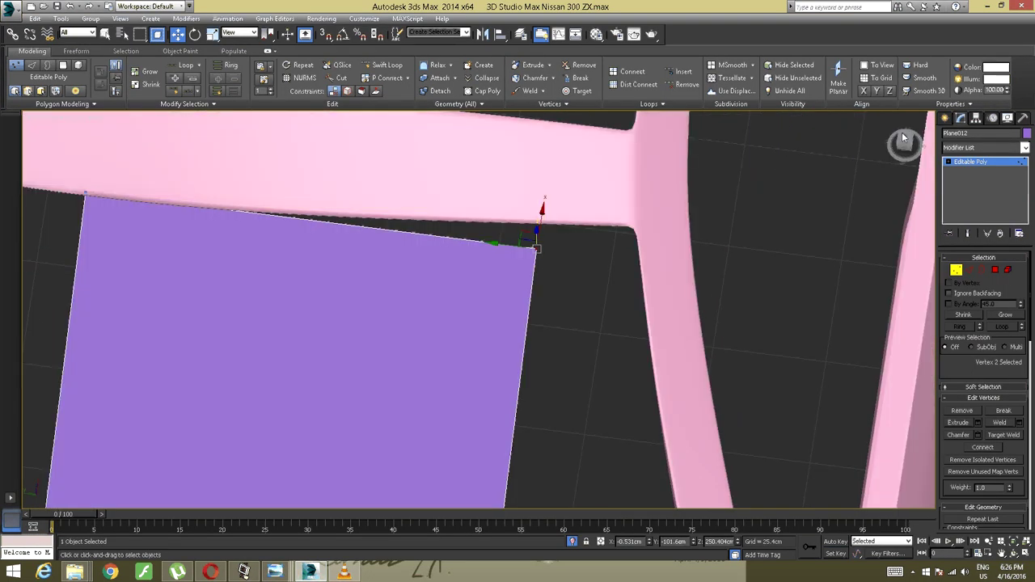
pyautogui.click(907, 141)
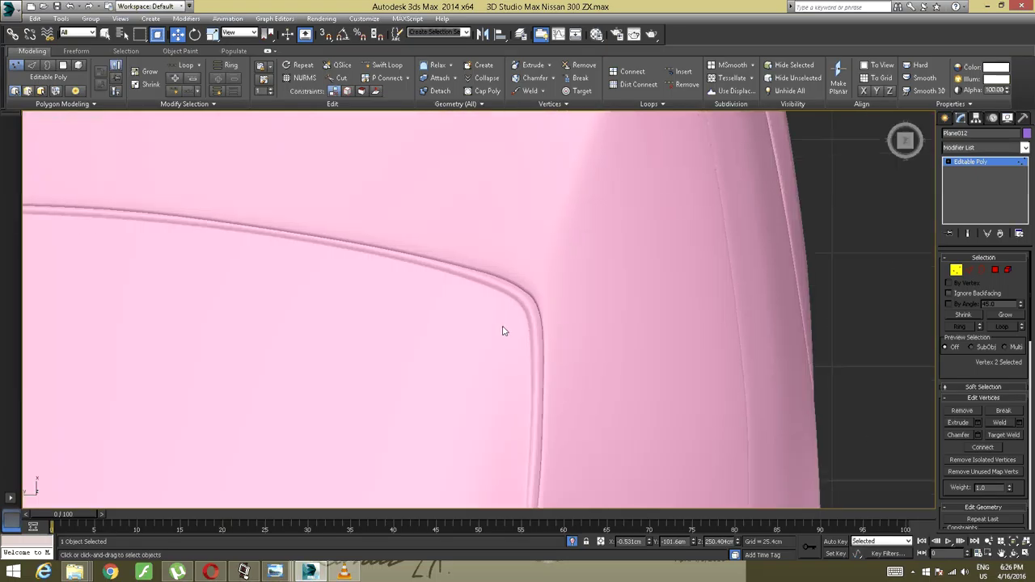
pyautogui.scroll(-7, 507, 336)
pyautogui.moveTo(508, 332); pyautogui.dragTo(514, 137, button='middle')
pyautogui.scroll(6, 515, 265)
pyautogui.moveTo(514, 263); pyautogui.dragTo(506, 240, button='middle')
pyautogui.scroll(4, 448, 318)
pyautogui.moveTo(438, 278); pyautogui.dragTo(415, 247, button='middle')
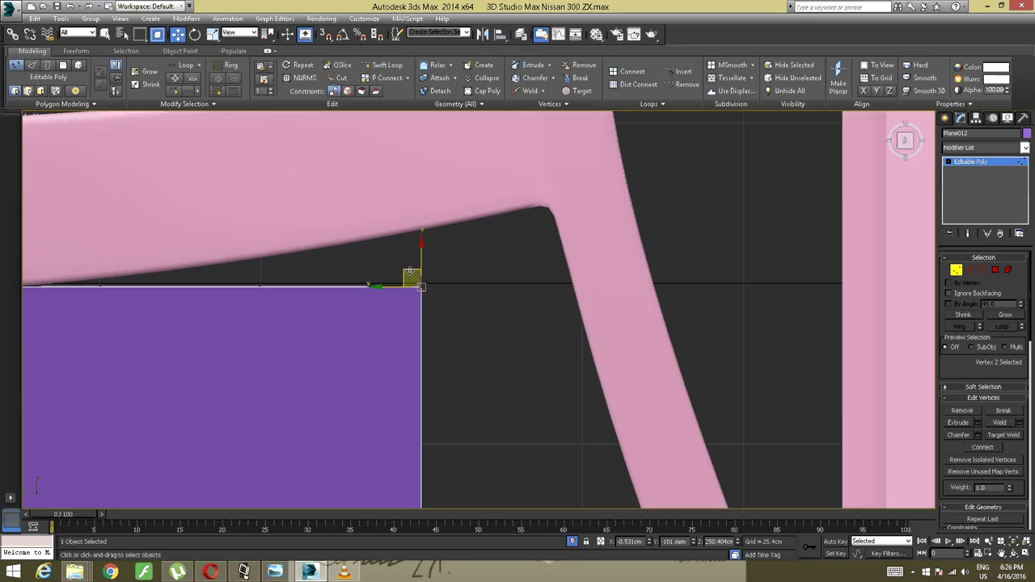
pyautogui.moveTo(410, 272); pyautogui.dragTo(544, 179)
pyautogui.scroll(-4, 543, 181)
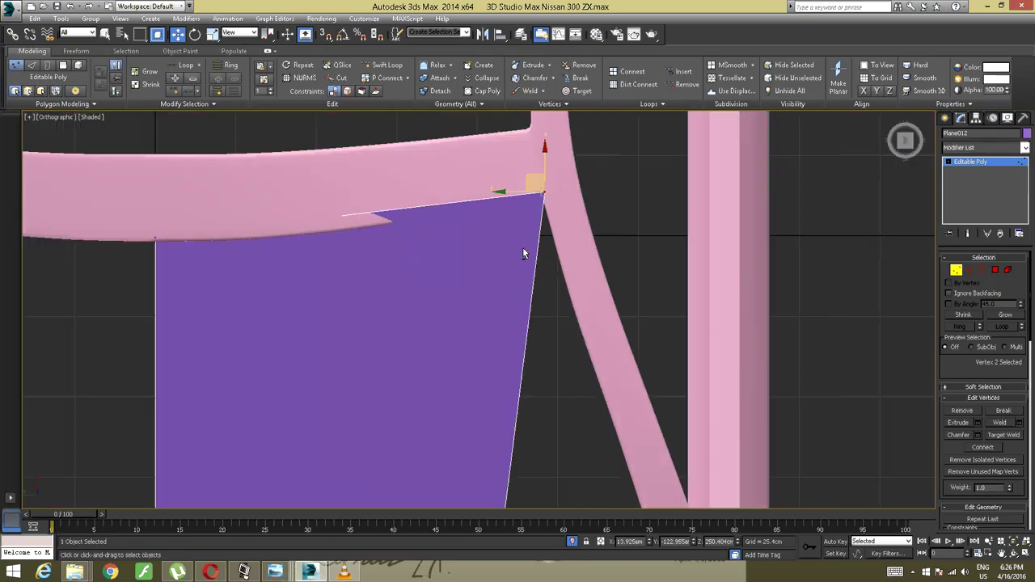
# Move the plane's outer front vertex to the windshield opening's lower corner, at about X -117 cm, Y -164 cm, Z 176 cm
pyautogui.keyDown('alt'); pyautogui.moveTo(523, 247); pyautogui.dragTo(505, 234, button='middle'); pyautogui.keyUp('alt')
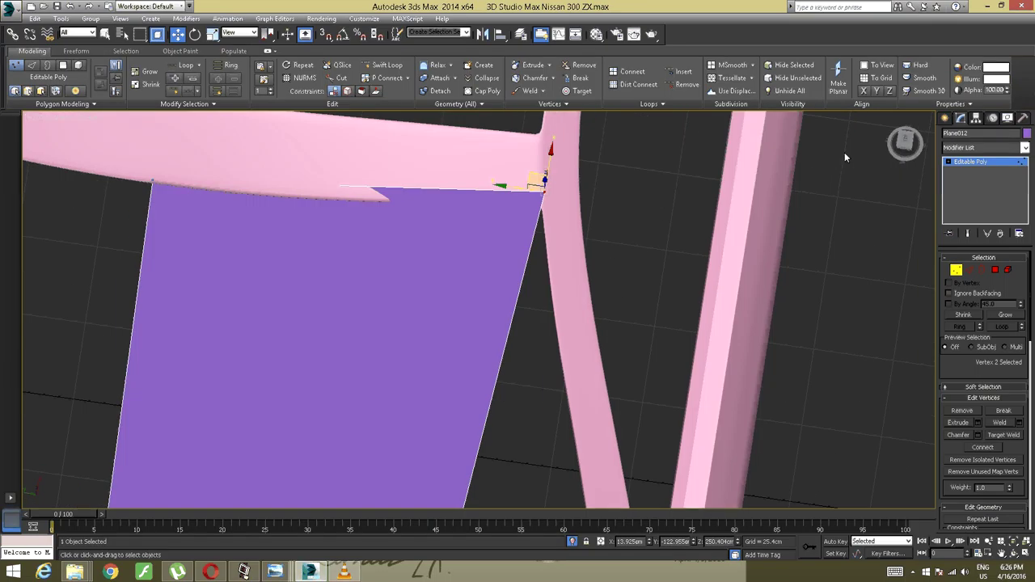
pyautogui.click(904, 143)
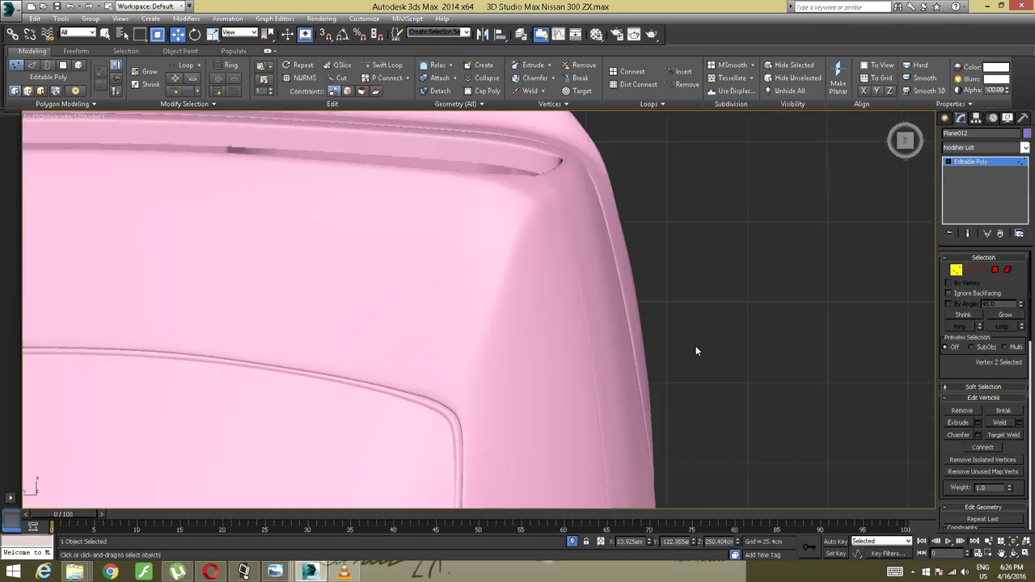
pyautogui.scroll(-8, 561, 344)
pyautogui.moveTo(554, 322); pyautogui.dragTo(549, 222, button='middle')
pyautogui.scroll(5, 514, 312)
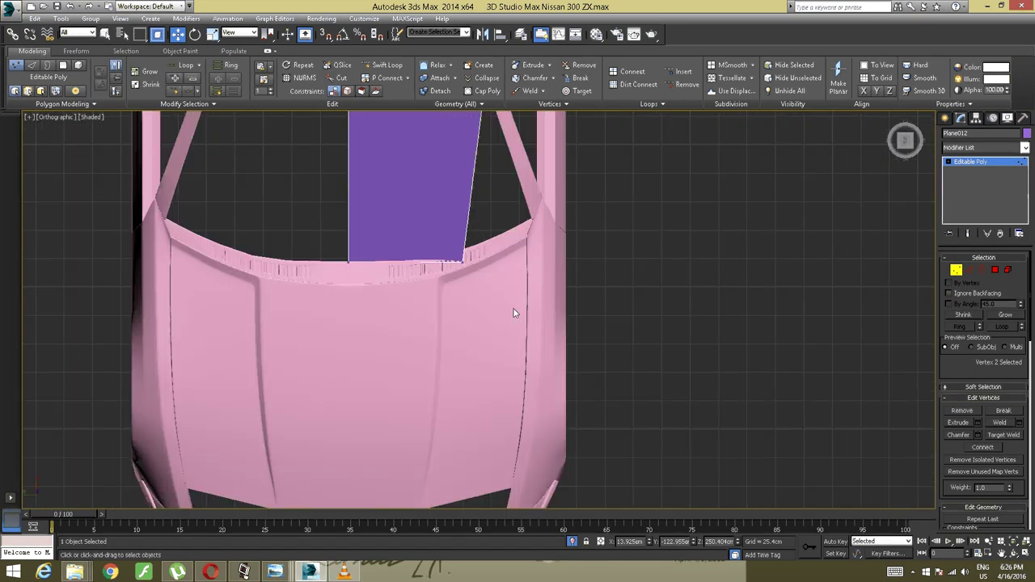
pyautogui.scroll(3, 515, 313)
pyautogui.moveTo(475, 229); pyautogui.dragTo(479, 339, button='middle')
pyautogui.click(414, 321)
pyautogui.moveTo(435, 302); pyautogui.dragTo(414, 343, button='middle')
pyautogui.scroll(3, 414, 341)
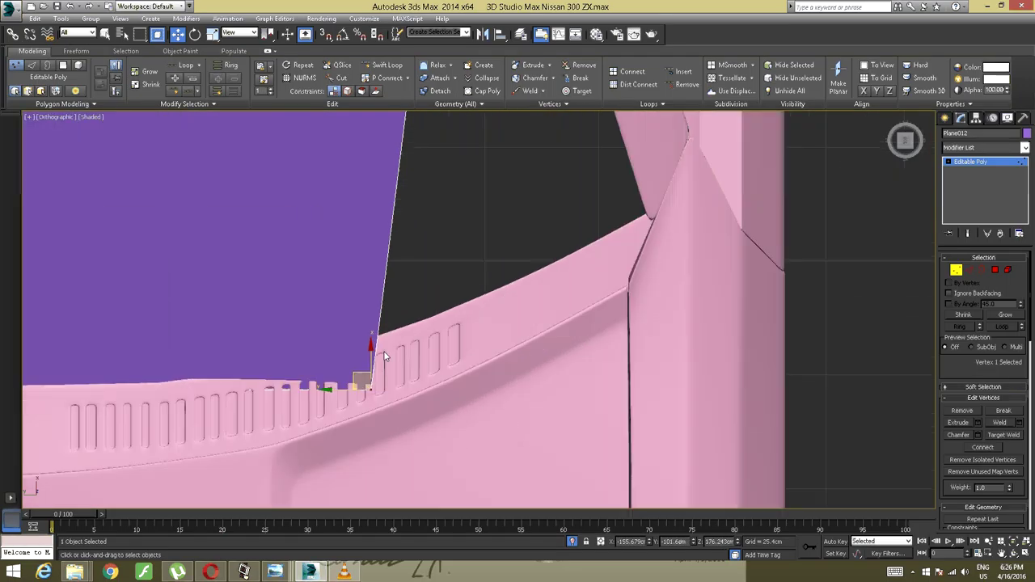
pyautogui.moveTo(358, 377); pyautogui.dragTo(633, 200)
pyautogui.keyDown('alt'); pyautogui.moveTo(550, 266); pyautogui.dragTo(449, 307, button='middle'); pyautogui.keyUp('alt')
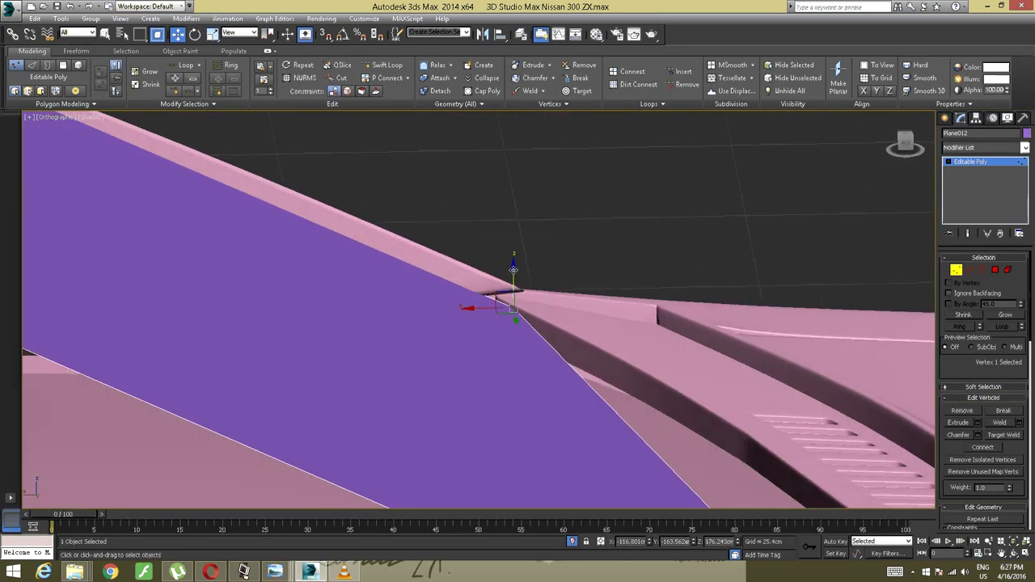
pyautogui.moveTo(512, 269); pyautogui.dragTo(518, 280)
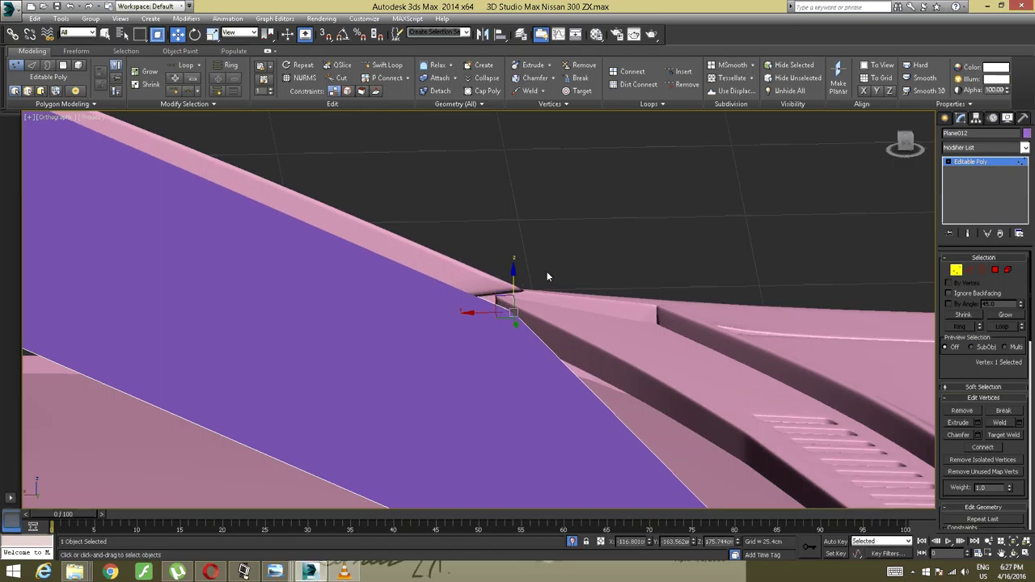
# Lower only the plane's outer rear vertex to about Z 240 cm, where the roof crossbar meets the side pillar
pyautogui.keyDown('alt'); pyautogui.moveTo(546, 277); pyautogui.dragTo(387, 290, button='middle'); pyautogui.keyUp('alt')
pyautogui.moveTo(447, 219); pyautogui.dragTo(297, 323)
pyautogui.keyDown('alt'); pyautogui.moveTo(297, 323); pyautogui.dragTo(340, 291, button='middle'); pyautogui.keyUp('alt')
pyautogui.moveTo(408, 207); pyautogui.dragTo(403, 265)
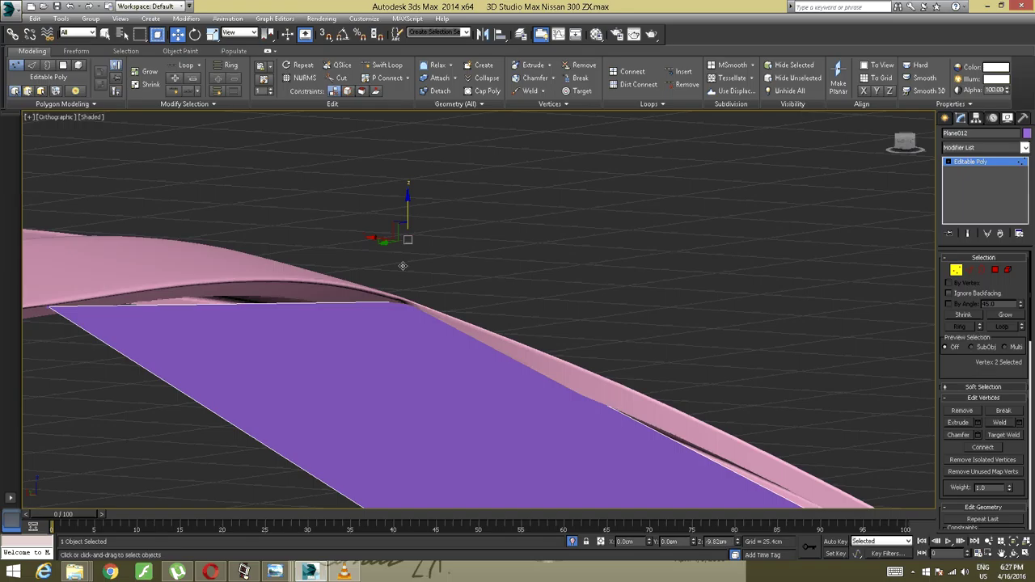
pyautogui.keyDown('alt'); pyautogui.moveTo(402, 265); pyautogui.dragTo(618, 264, button='middle'); pyautogui.keyUp('alt')
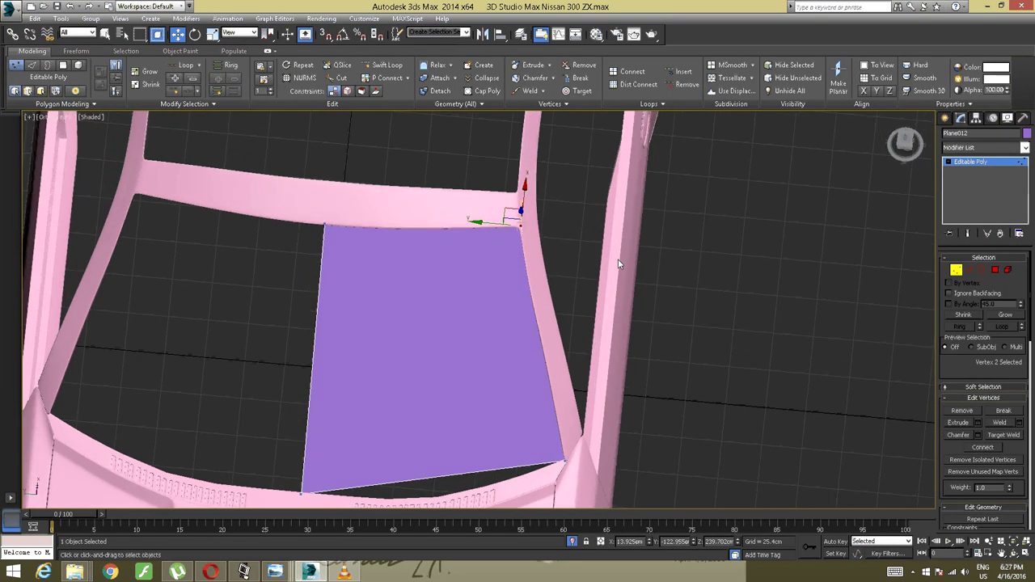
pyautogui.click(619, 264)
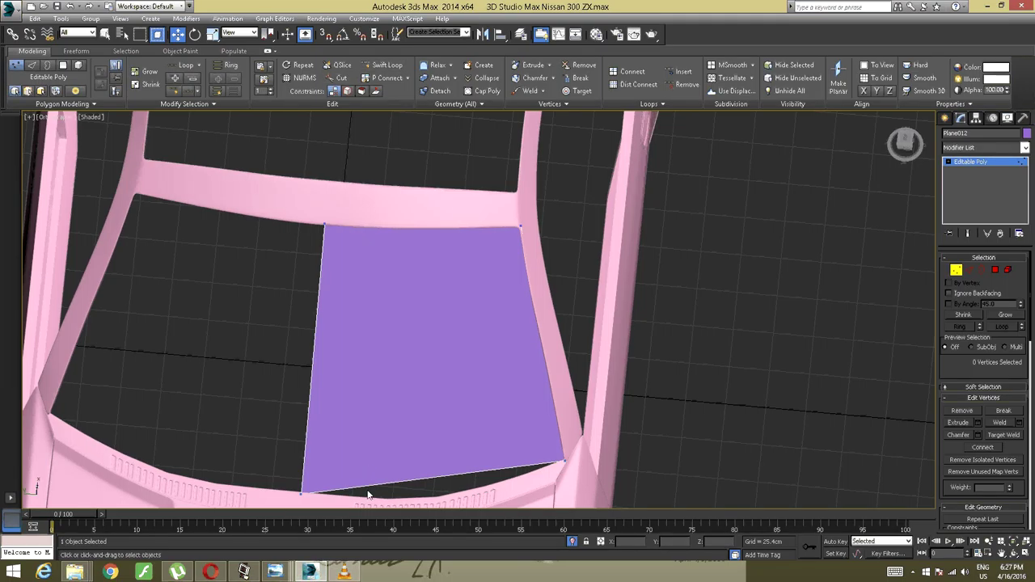
# Insert five edge loops running front to rear across the plane with Swift Loop, the last close to the side pillar
pyautogui.rightClick(375, 443)
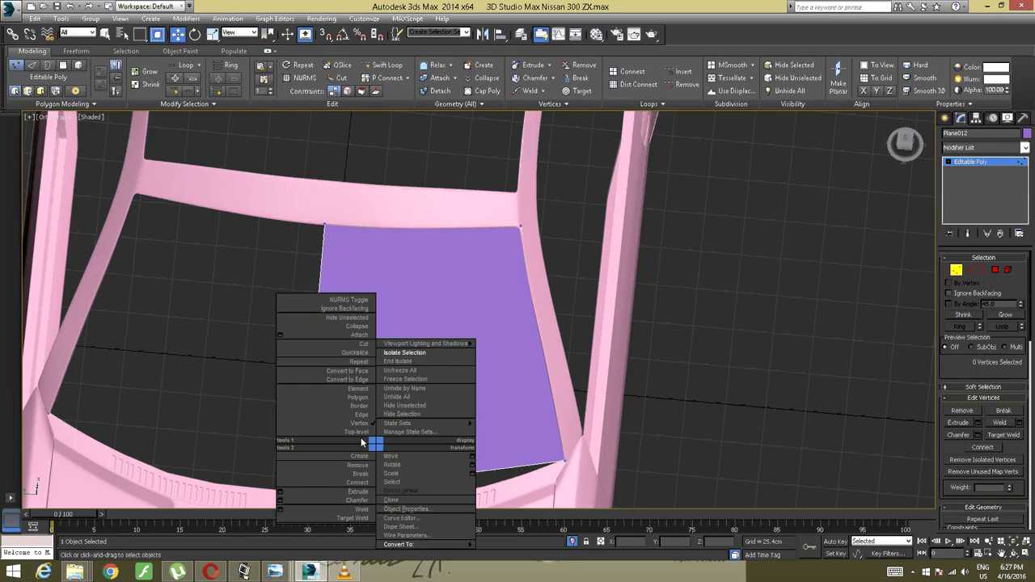
pyautogui.click(355, 414)
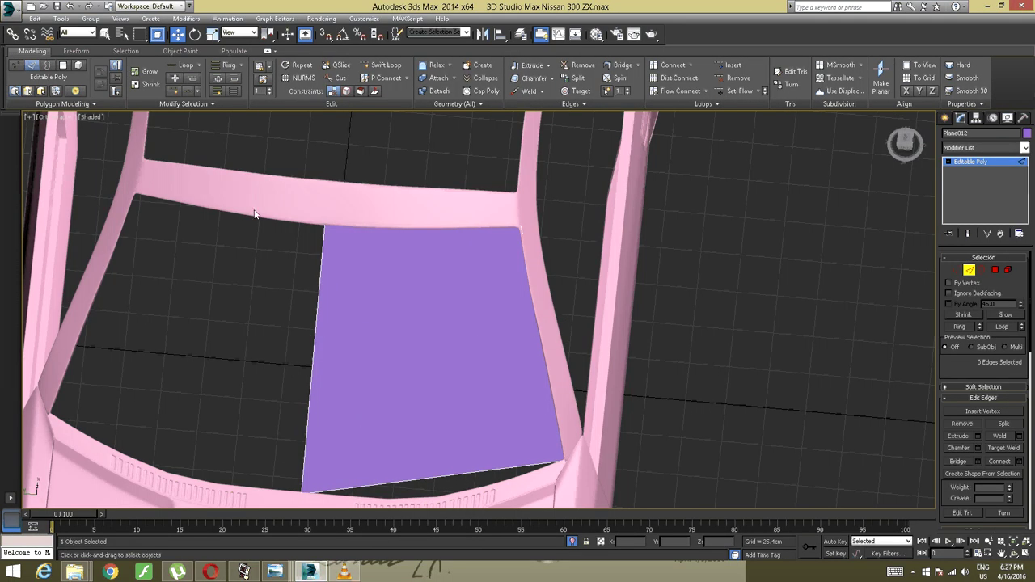
pyautogui.click(370, 64)
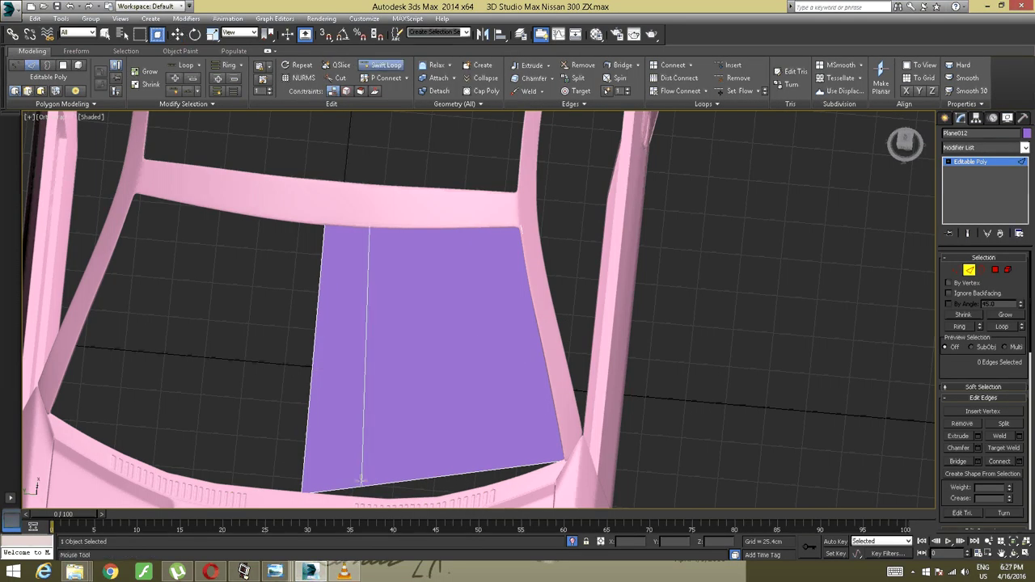
pyautogui.click(360, 483)
pyautogui.click(415, 475)
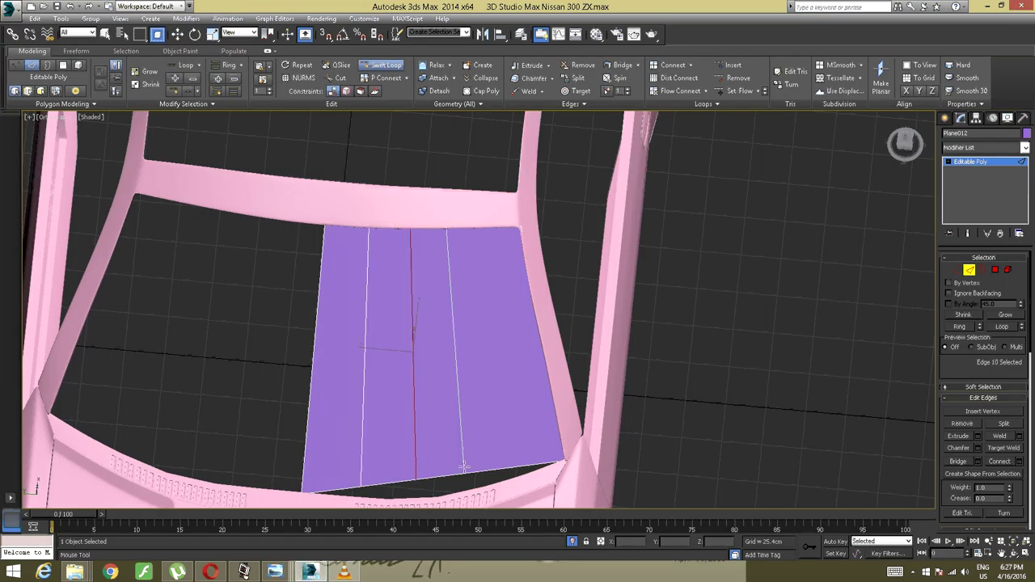
pyautogui.click(468, 466)
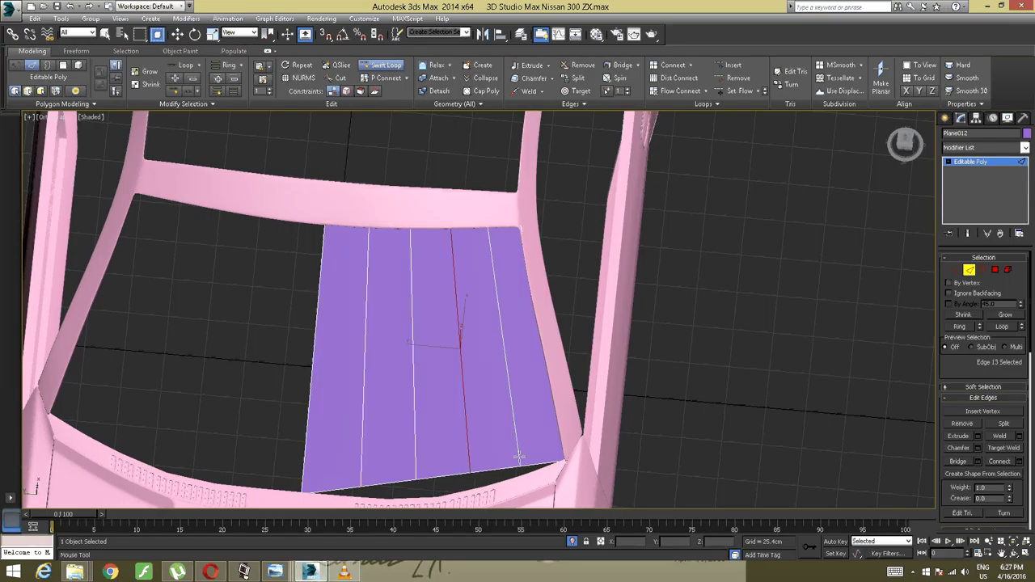
pyautogui.click(517, 457)
pyautogui.click(544, 451)
pyautogui.rightClick(543, 451)
pyautogui.moveTo(450, 470); pyautogui.dragTo(450, 443, button='middle')
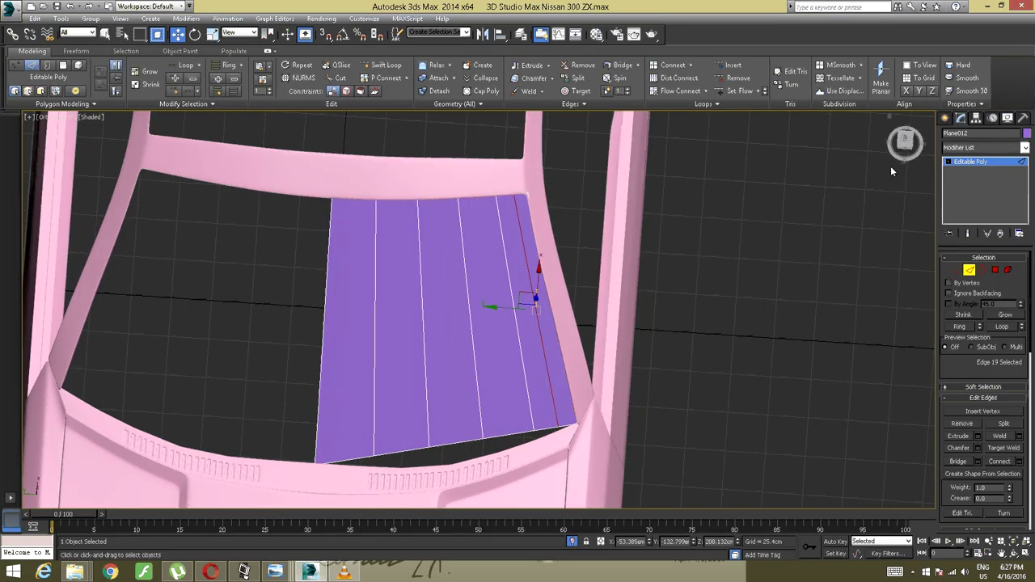
# Move the four loop vertices nearest the centre line on the plane's front edge forward together toward the hood cowl, to about X -143 cm
pyautogui.click(907, 141)
pyautogui.moveTo(535, 409); pyautogui.dragTo(503, 183, button='middle')
pyautogui.scroll(3, 509, 273)
pyautogui.moveTo(509, 273); pyautogui.dragTo(572, 300, button='middle')
pyautogui.scroll(-1, 585, 261)
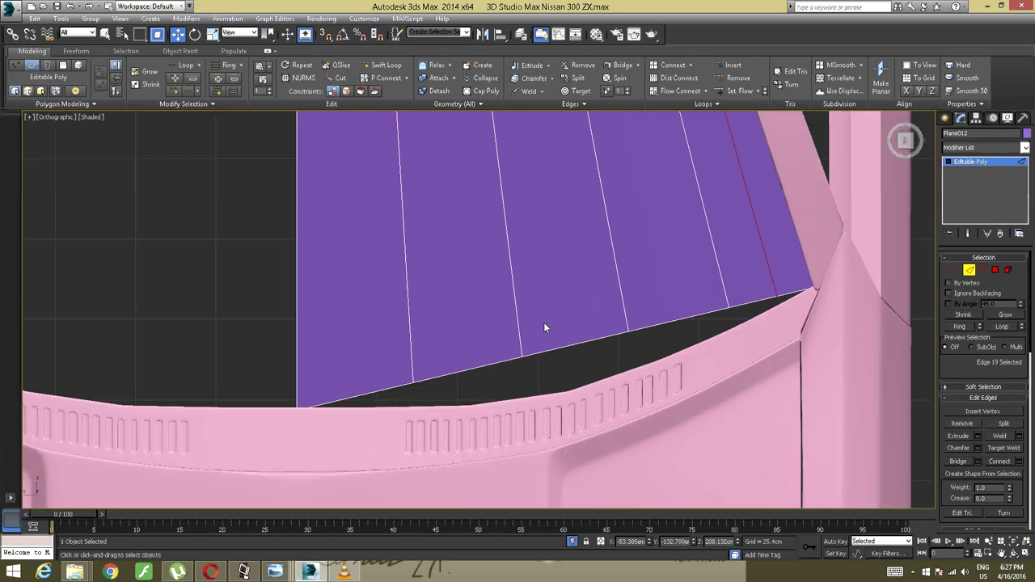
pyautogui.click(535, 352)
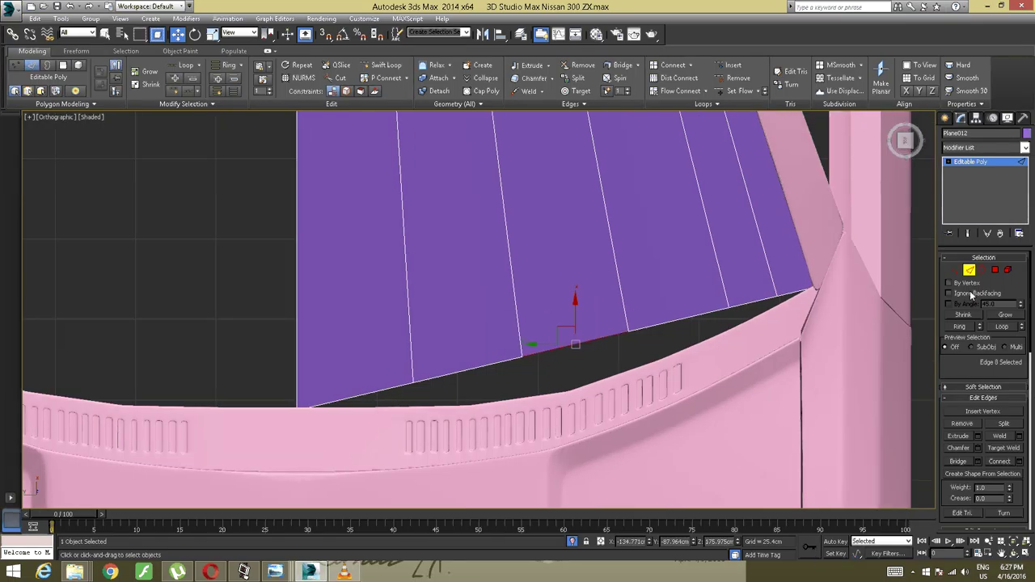
pyautogui.click(957, 270)
pyautogui.moveTo(365, 407); pyautogui.dragTo(459, 350)
pyautogui.moveTo(386, 404); pyautogui.dragTo(747, 291)
pyautogui.moveTo(574, 315); pyautogui.dragTo(581, 342)
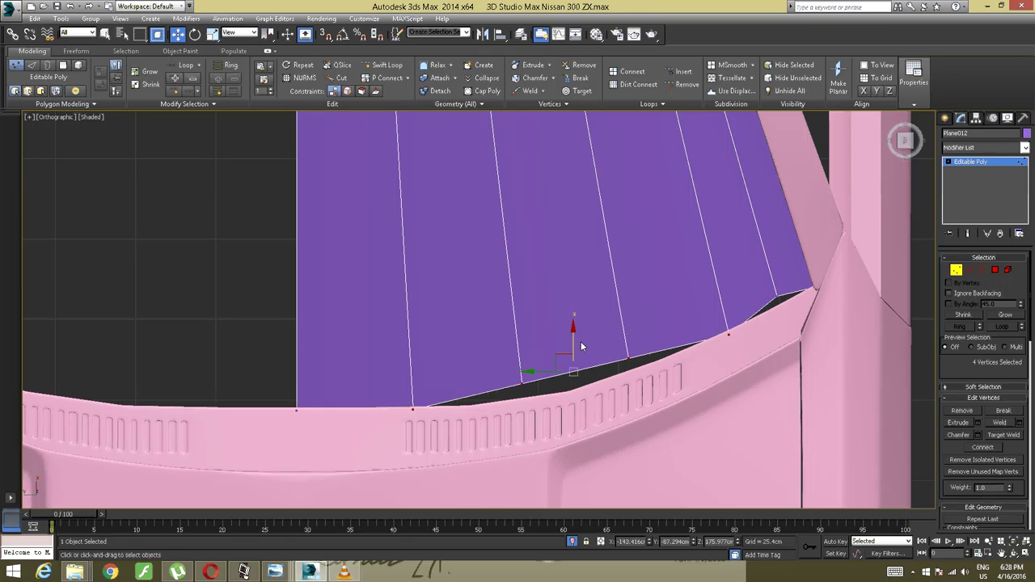
# Move the two middle front-edge vertices further forward to about X -149 cm, tucking them under the hood cowl's edge
pyautogui.click(664, 353)
pyautogui.moveTo(663, 353); pyautogui.dragTo(518, 408)
pyautogui.moveTo(575, 333); pyautogui.dragTo(574, 358)
pyautogui.moveTo(674, 333); pyautogui.dragTo(563, 372, button='middle')
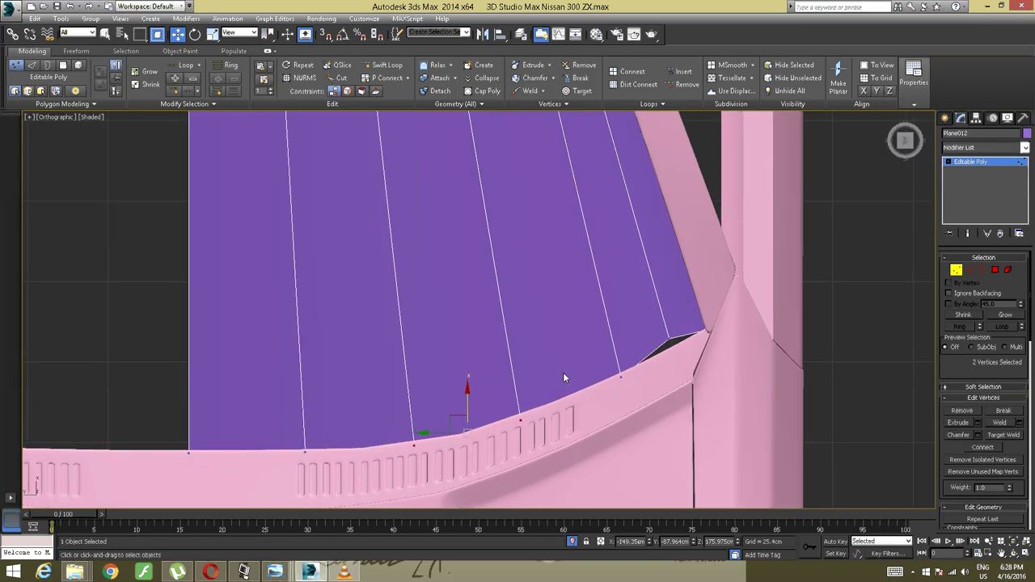
pyautogui.scroll(5, 562, 379)
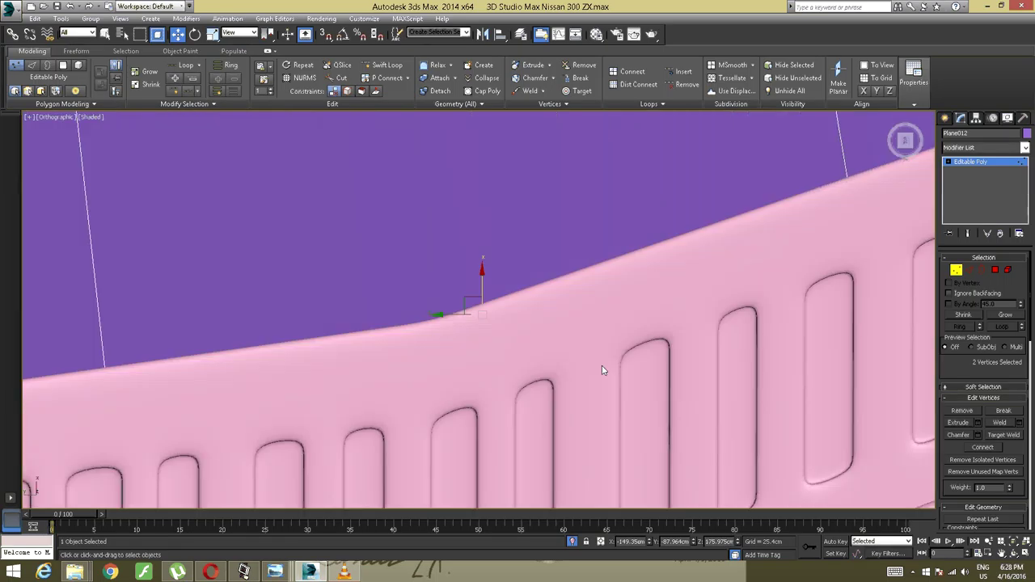
pyautogui.scroll(-5, 602, 367)
pyautogui.moveTo(654, 346); pyautogui.dragTo(597, 354, button='middle')
pyautogui.scroll(-3, 604, 340)
pyautogui.scroll(2, 593, 352)
pyautogui.moveTo(589, 390); pyautogui.dragTo(568, 389, button='middle')
pyautogui.moveTo(564, 312); pyautogui.dragTo(562, 371, button='middle')
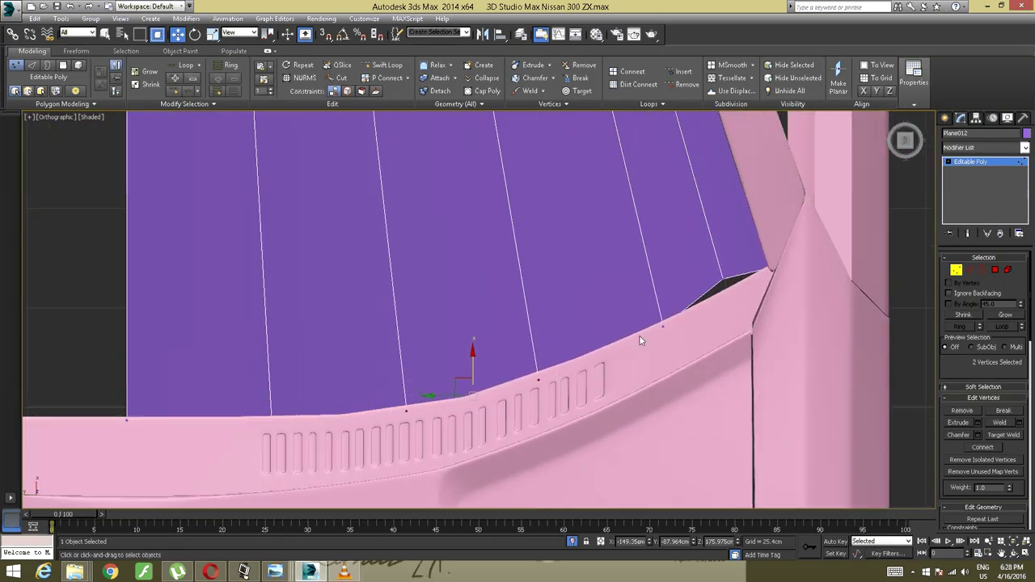
# Move the front loop vertex nearest the side pillar forward to about X -124 cm to close the gap at the cowl
pyautogui.press('a')
pyautogui.click(723, 278)
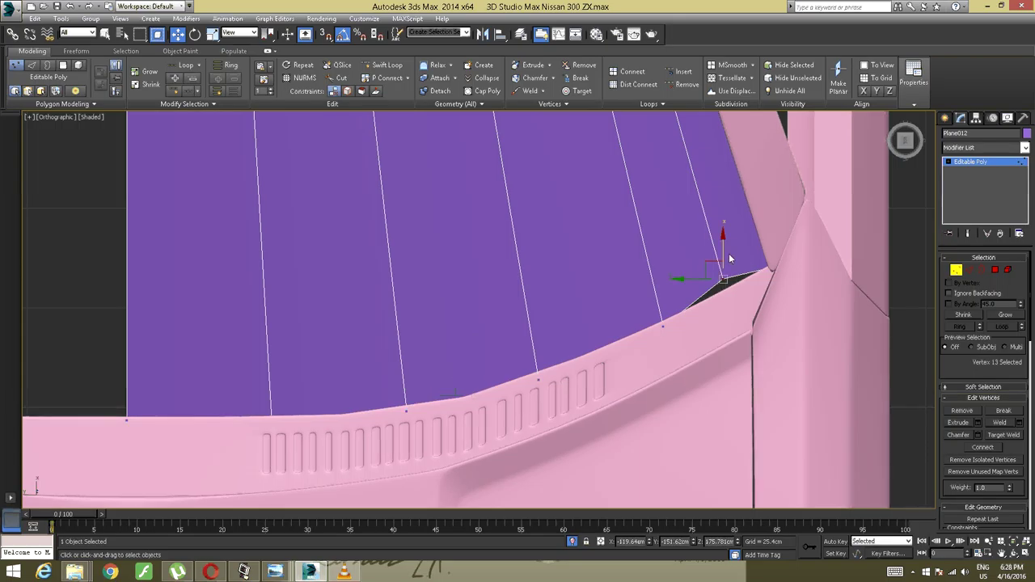
pyautogui.moveTo(724, 248); pyautogui.dragTo(724, 262)
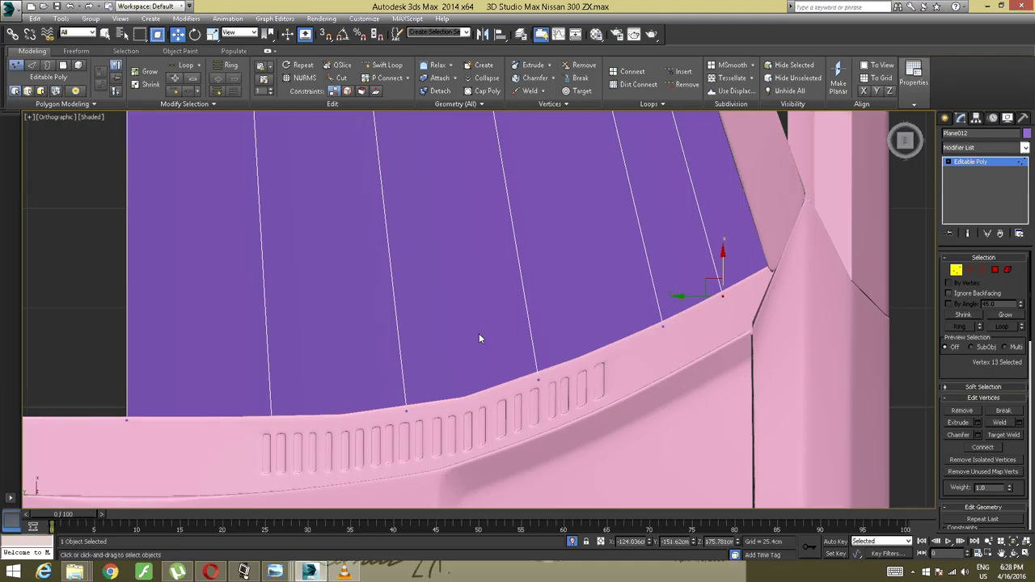
pyautogui.moveTo(478, 333); pyautogui.dragTo(526, 361, button='middle')
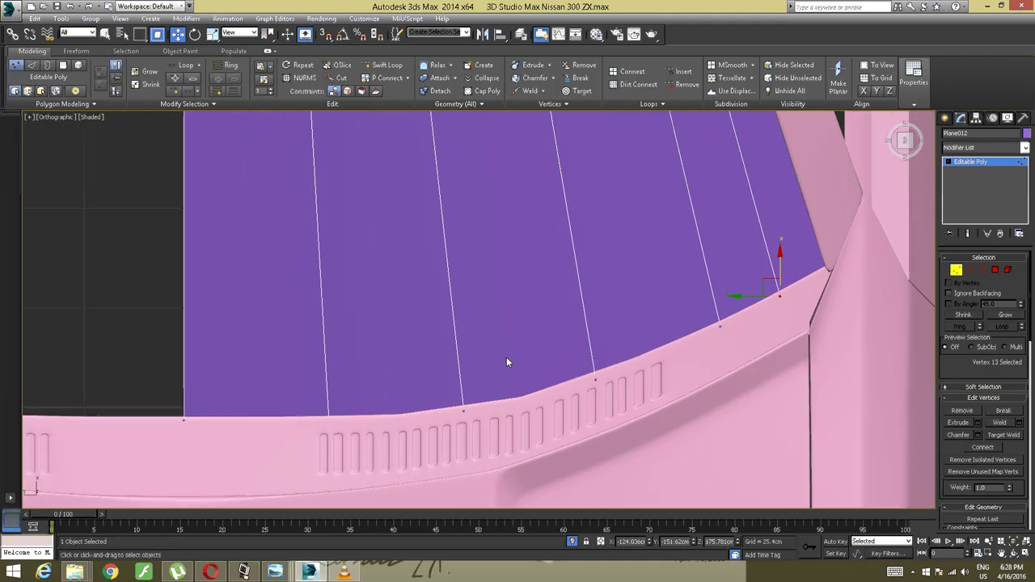
# Leave the plane's vertex editing and set the pink car body's object visibility to 0.6
pyautogui.keyDown('alt'); pyautogui.moveTo(528, 348); pyautogui.dragTo(753, 242, button='middle'); pyautogui.keyUp('alt')
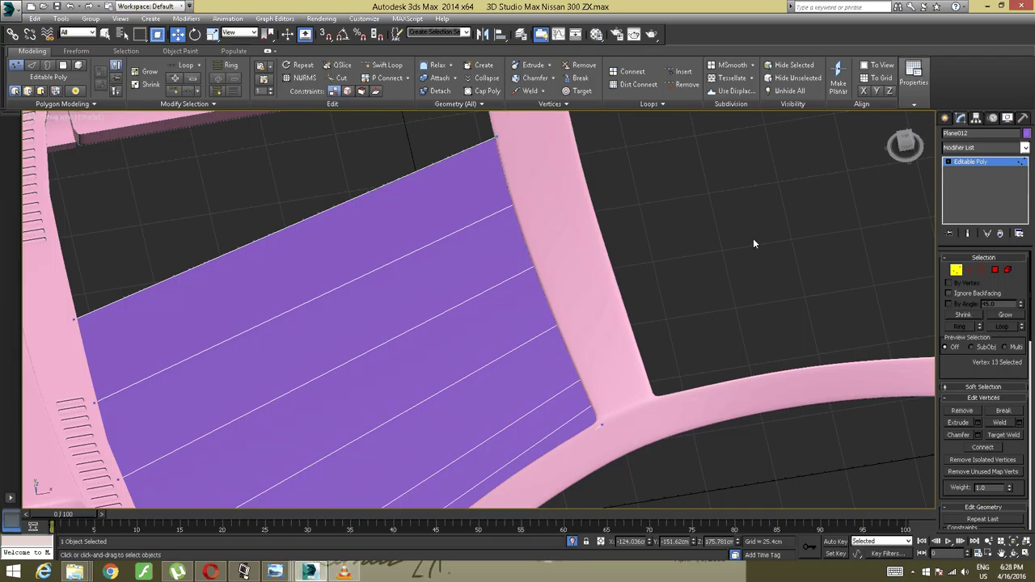
pyautogui.click(906, 140)
pyautogui.scroll(-10, 841, 157)
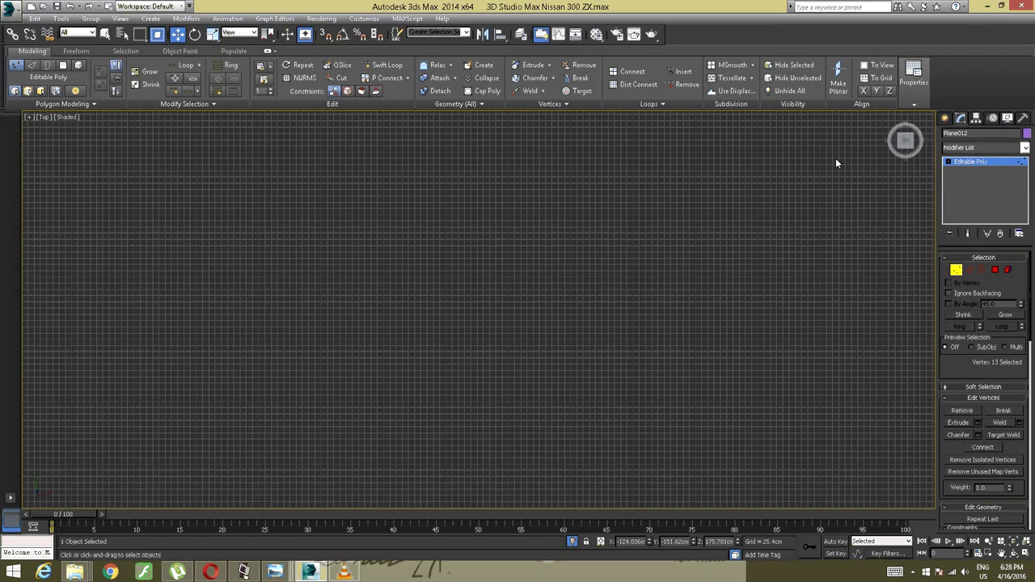
pyautogui.scroll(9, 659, 333)
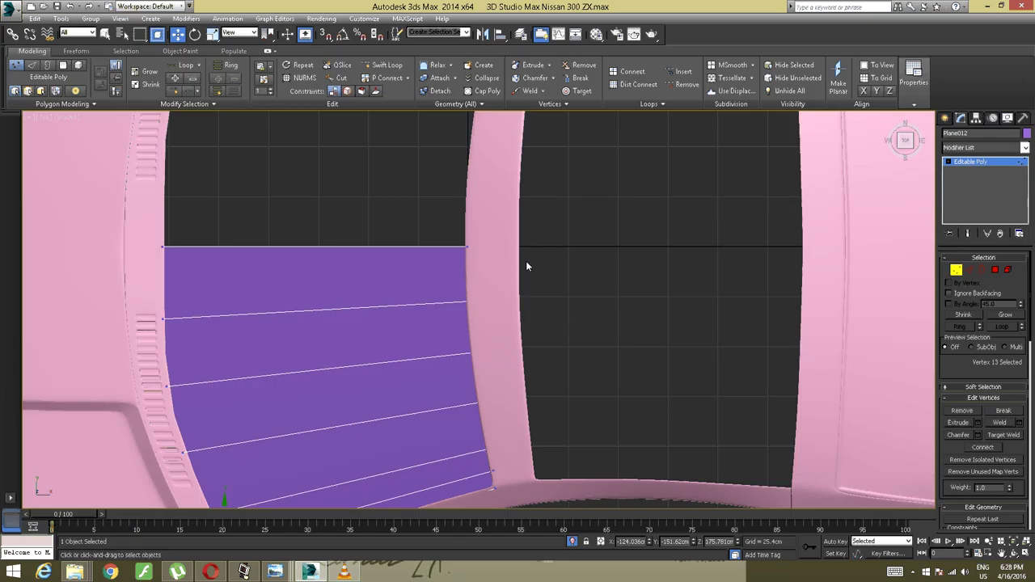
pyautogui.moveTo(526, 261); pyautogui.dragTo(593, 233, button='middle')
pyautogui.rightClick(448, 279)
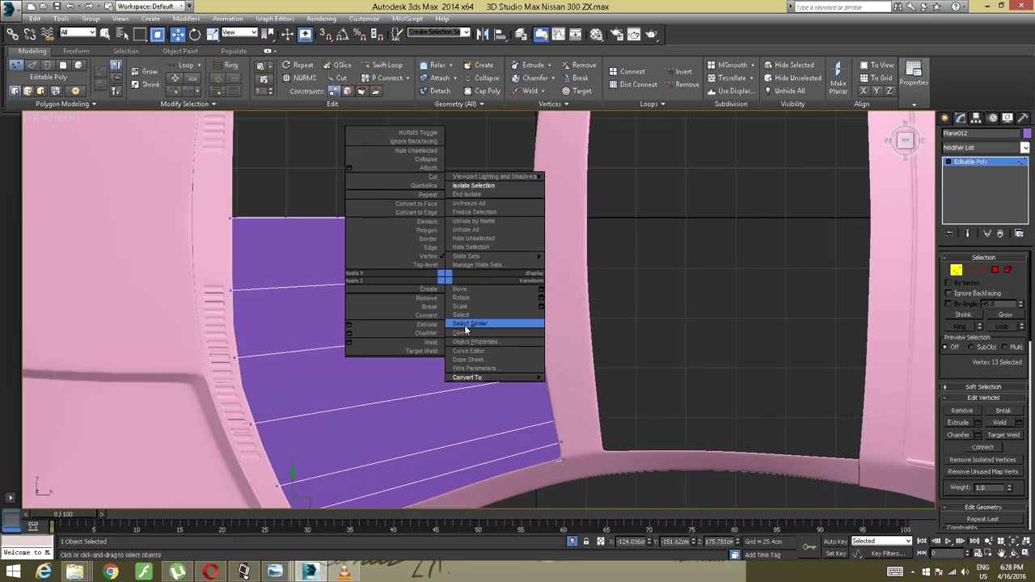
pyautogui.click(427, 264)
pyautogui.rightClick(553, 290)
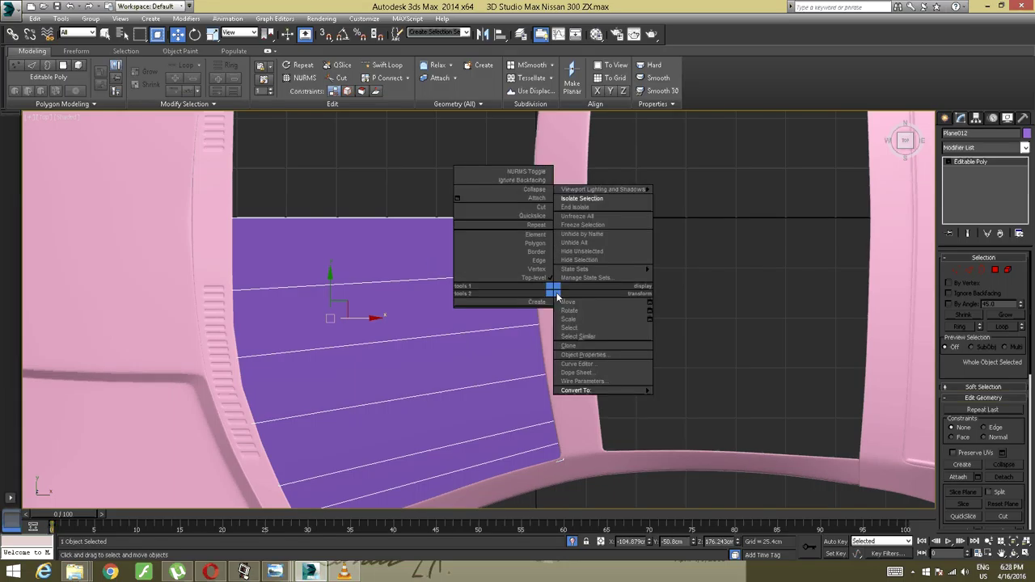
pyautogui.click(552, 315)
pyautogui.rightClick(555, 299)
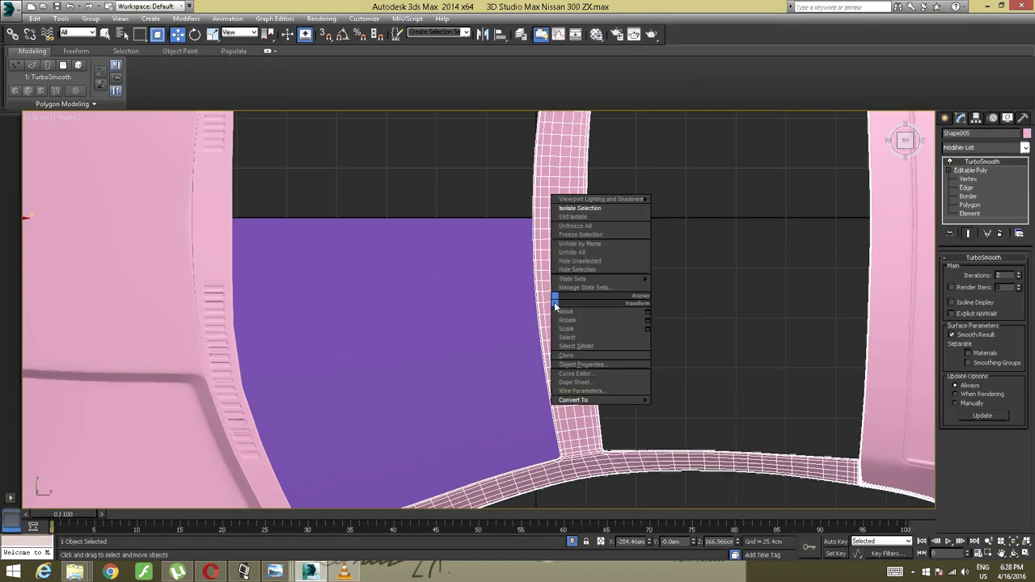
pyautogui.click(581, 364)
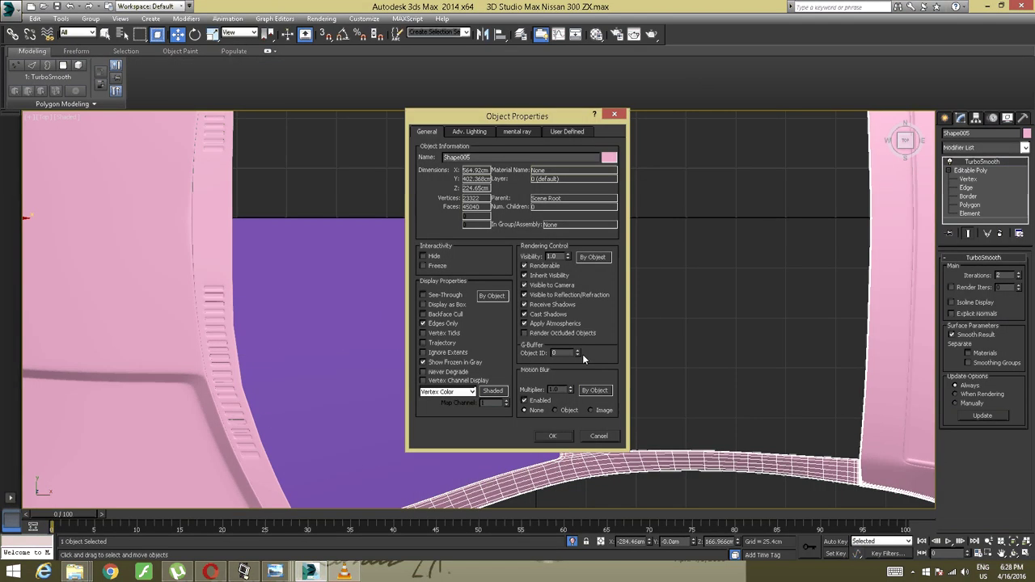
pyautogui.click(569, 259)
pyautogui.click(569, 258)
pyautogui.click(569, 259)
pyautogui.click(569, 258)
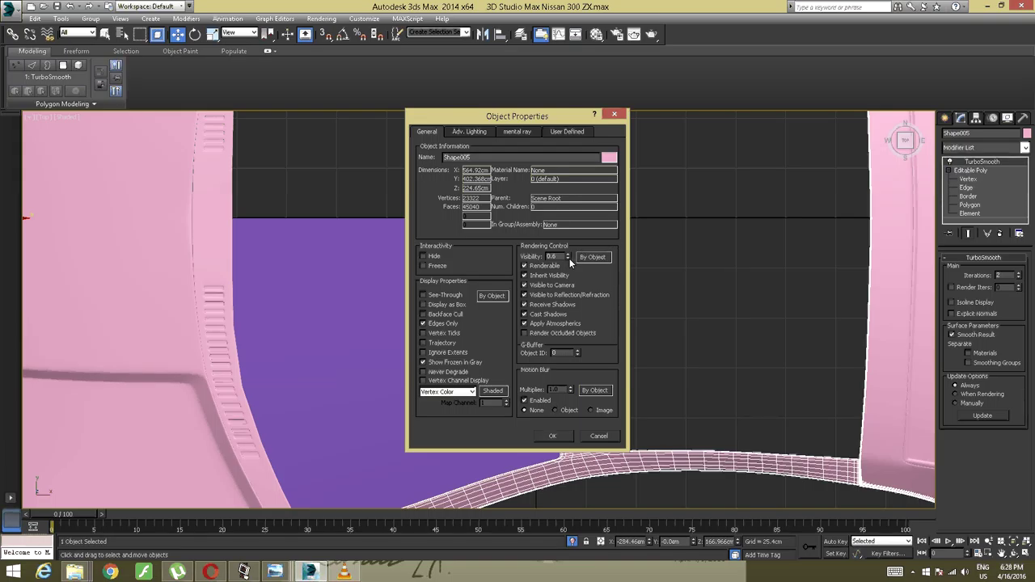
pyautogui.click(552, 436)
# In the top view, move the plane's first rear loop vertex beside the centre line forward to about X 0.2 cm at the crossbar's edge
pyautogui.scroll(3, 548, 412)
pyautogui.moveTo(550, 399); pyautogui.dragTo(547, 403, button='middle')
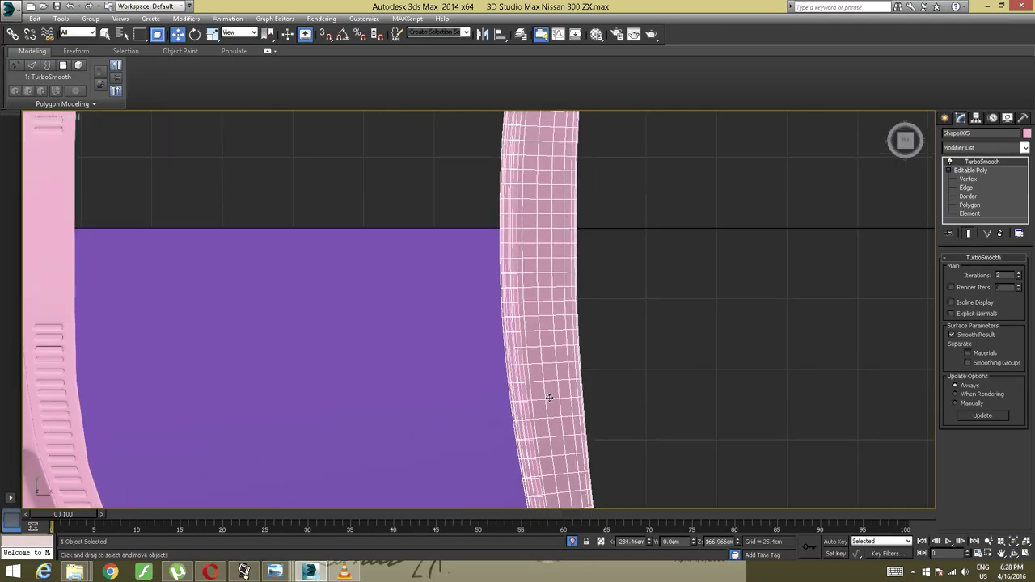
pyautogui.click(429, 316)
pyautogui.rightClick(434, 305)
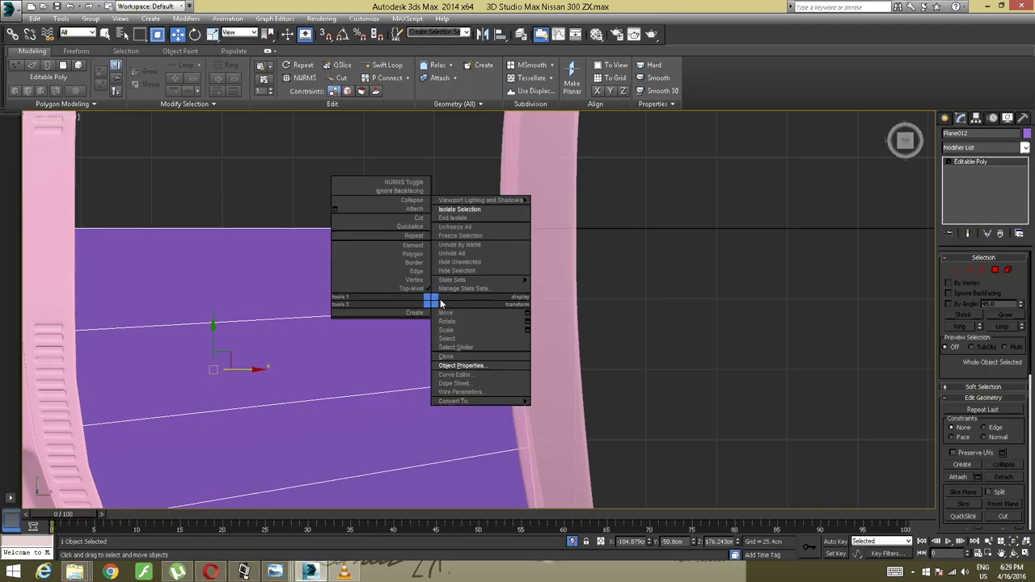
pyautogui.click(417, 271)
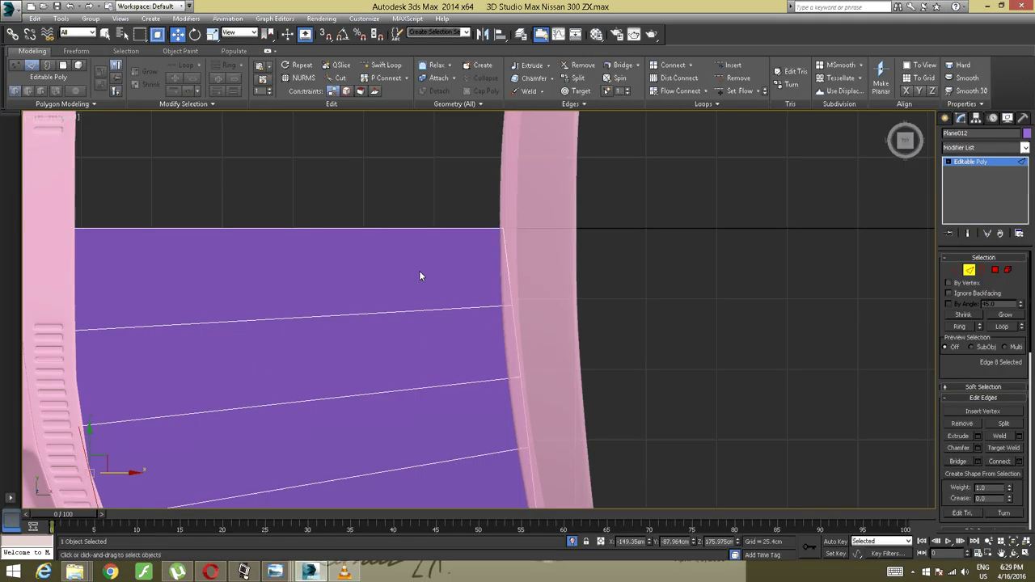
pyautogui.rightClick(429, 318)
pyautogui.click(411, 262)
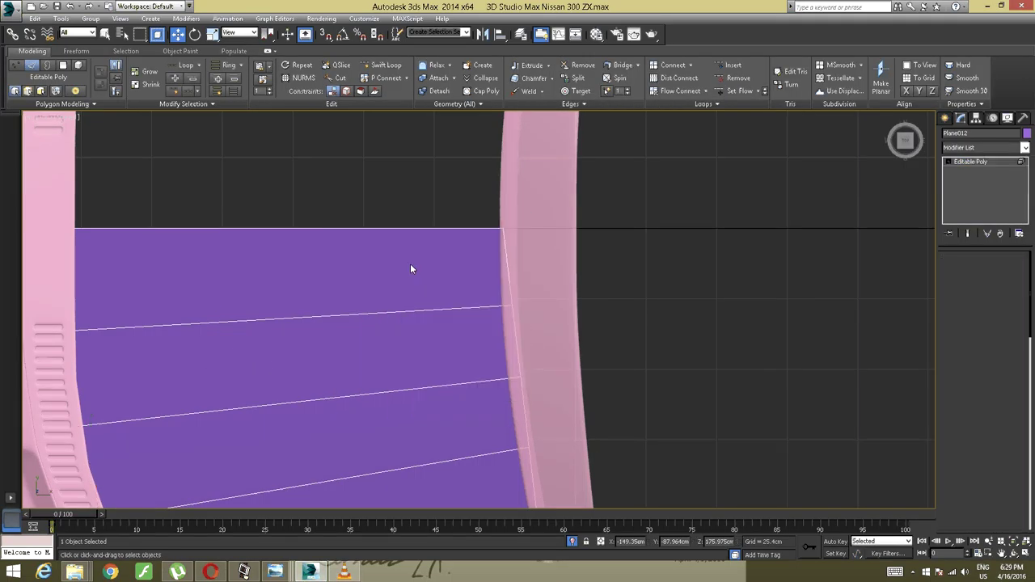
pyautogui.rightClick(420, 276)
pyautogui.click(402, 253)
pyautogui.moveTo(539, 301); pyautogui.dragTo(473, 283, button='middle')
pyautogui.scroll(2, 472, 283)
pyautogui.click(426, 288)
pyautogui.scroll(-1, 468, 361)
pyautogui.moveTo(468, 361)
pyautogui.mouseDown(button='middle')
pyautogui.moveTo(475, 289)
pyautogui.moveTo(466, 280)
pyautogui.moveTo(444, 316)
pyautogui.mouseUp(button='middle')
pyautogui.scroll(2, 461, 294)
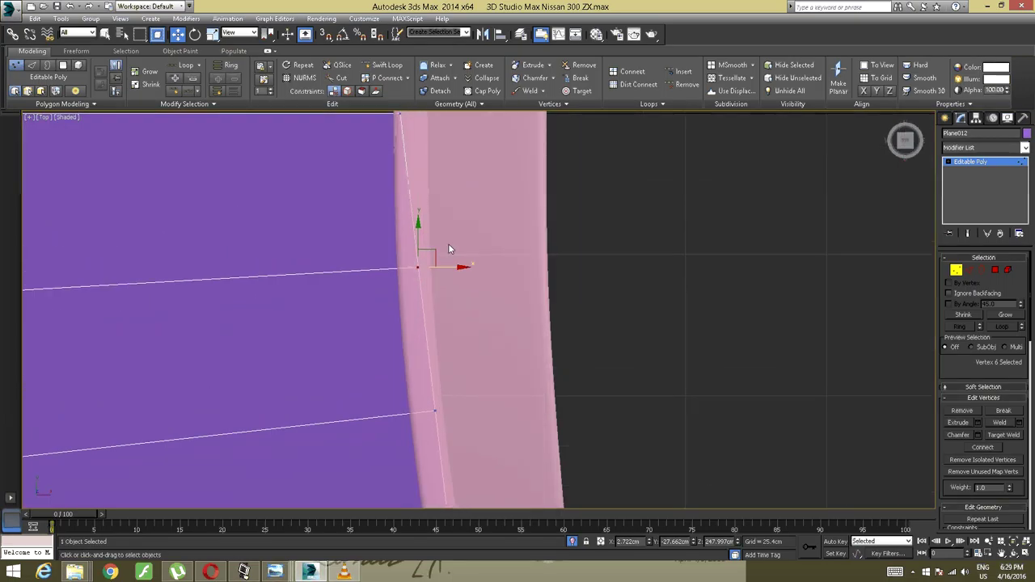
pyautogui.moveTo(448, 244); pyautogui.dragTo(454, 312, button='middle')
pyautogui.moveTo(469, 336); pyautogui.dragTo(447, 339)
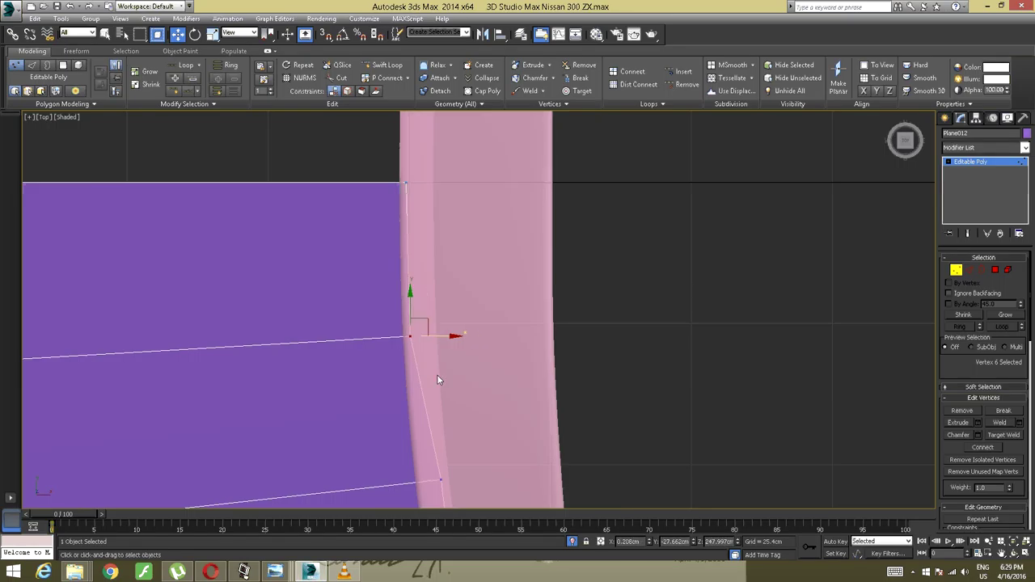
# Move the next two rear-edge vertices toward the pillar forward to the crossbar's edge, placing the outer one at about X 5.9 cm
pyautogui.moveTo(453, 470); pyautogui.dragTo(489, 304, button='middle')
pyautogui.moveTo(512, 274); pyautogui.dragTo(492, 318)
pyautogui.moveTo(495, 348); pyautogui.dragTo(494, 154, button='middle')
pyautogui.moveTo(540, 238); pyautogui.dragTo(516, 262)
pyautogui.moveTo(524, 278); pyautogui.dragTo(524, 171, button='middle')
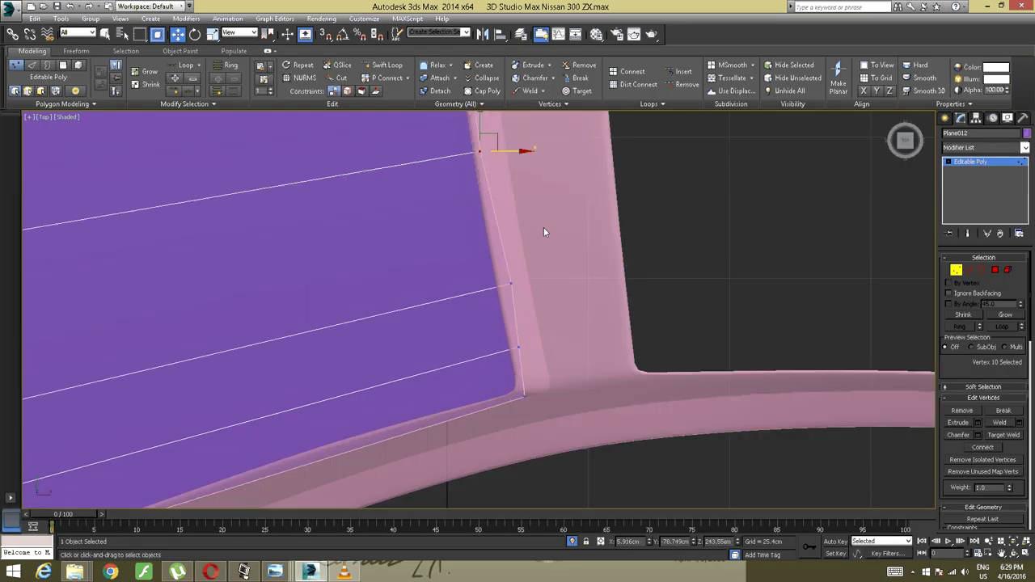
# Shift the two rear-edge vertices beside the pillar corner forward onto the crossbar's edge, to about X 10.1 cm and X 12.2 cm
pyautogui.moveTo(500, 286); pyautogui.dragTo(475, 307)
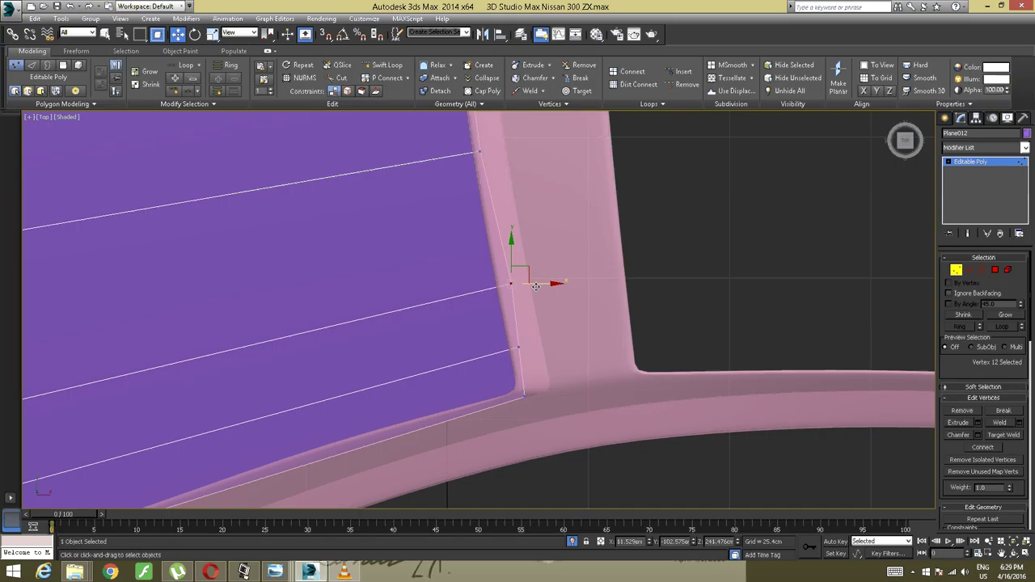
pyautogui.moveTo(528, 289); pyautogui.dragTo(528, 287)
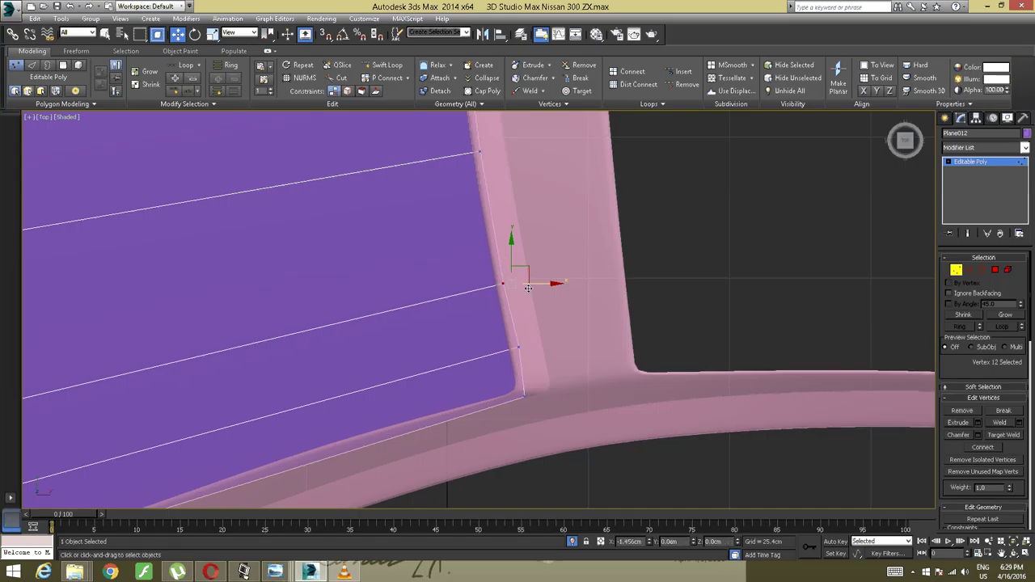
pyautogui.click(543, 341)
pyautogui.click(518, 349)
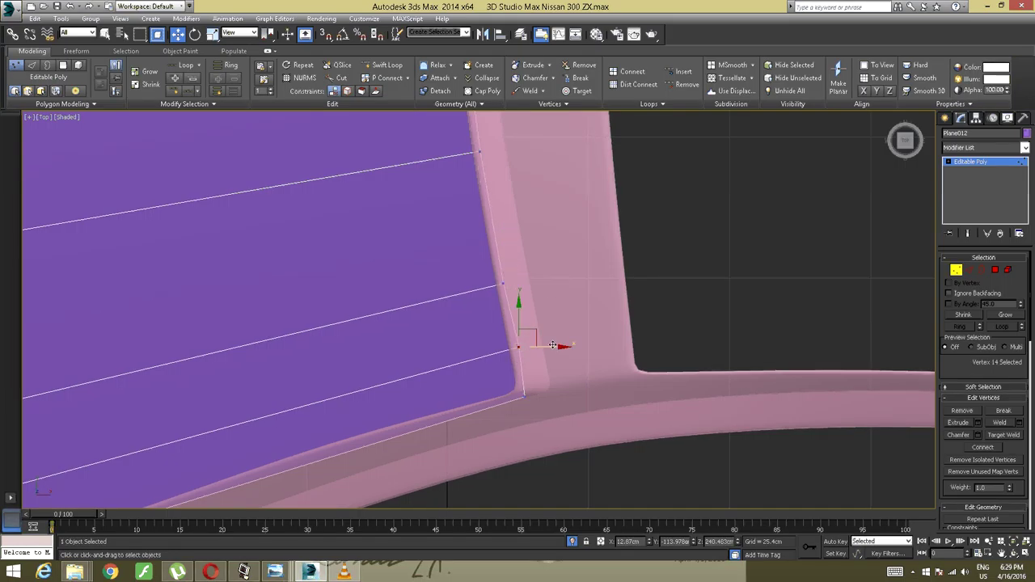
pyautogui.moveTo(553, 348); pyautogui.dragTo(549, 348)
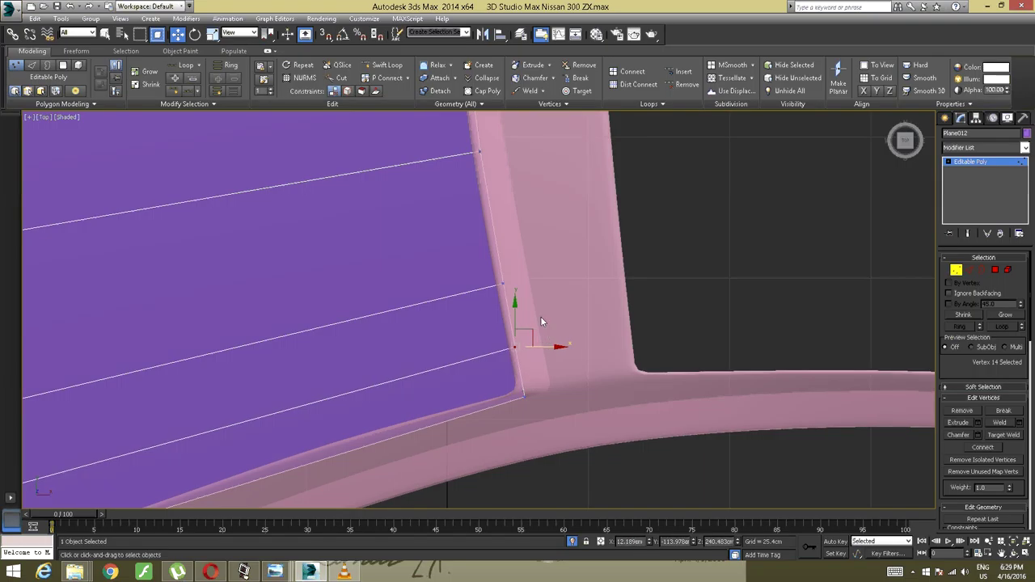
# Add five edge loops across the windshield plane with Swift Loop, spread between the hood cowl and the roof crossbar
pyautogui.scroll(-6, 540, 316)
pyautogui.press('a')
pyautogui.moveTo(523, 258); pyautogui.dragTo(552, 258, button='middle')
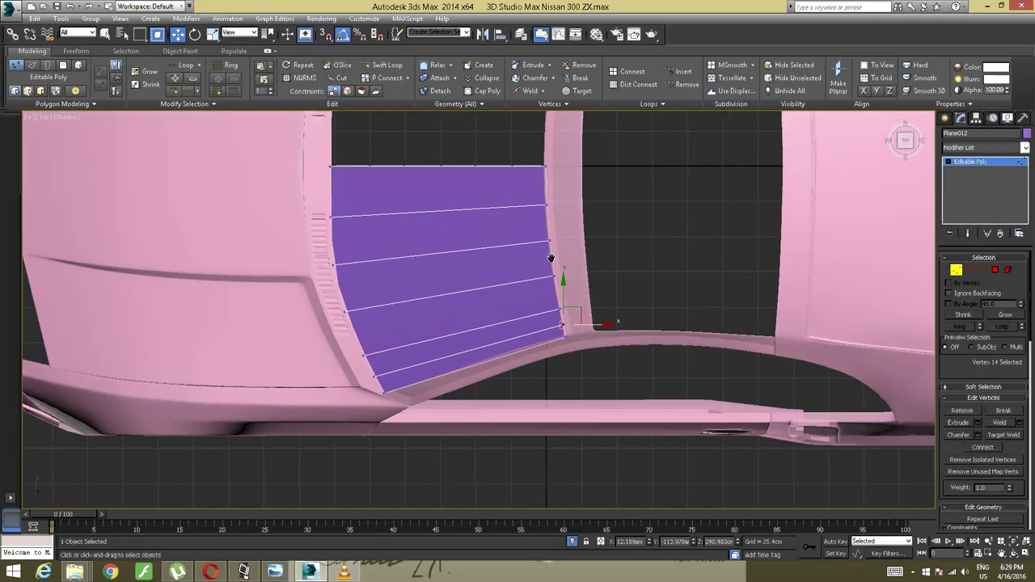
pyautogui.scroll(5, 432, 259)
pyautogui.moveTo(433, 258); pyautogui.dragTo(341, 269, button='middle')
pyautogui.scroll(-2, 319, 243)
pyautogui.scroll(-2, 383, 280)
pyautogui.scroll(-2, 379, 290)
pyautogui.scroll(2, 277, 267)
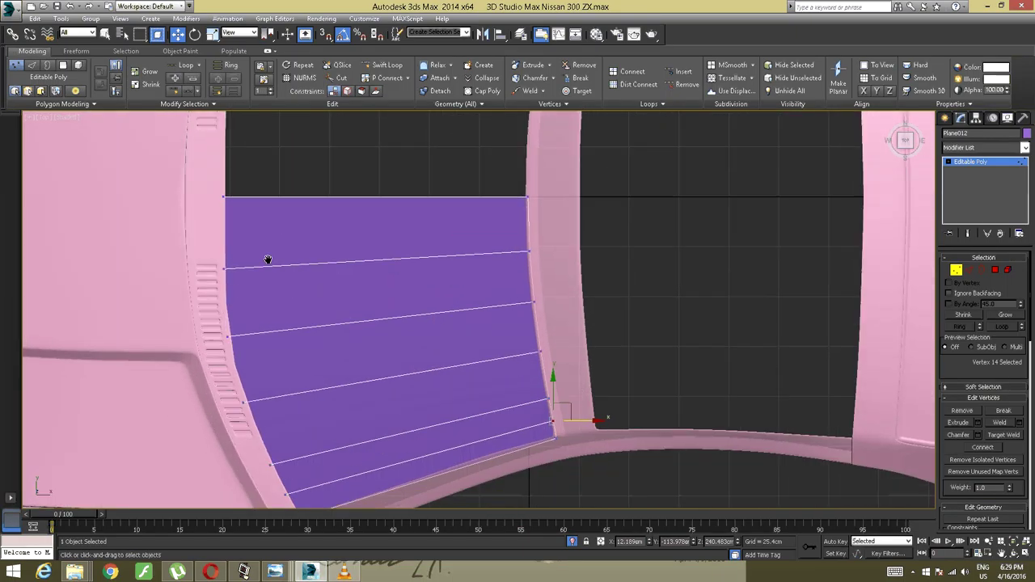
pyautogui.moveTo(268, 260); pyautogui.dragTo(265, 224, button='middle')
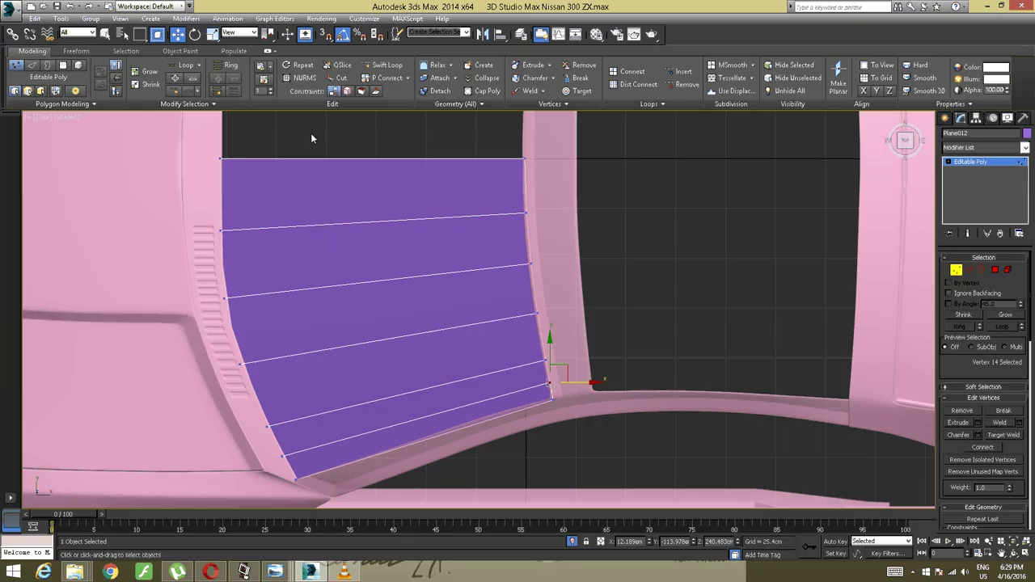
pyautogui.click(383, 64)
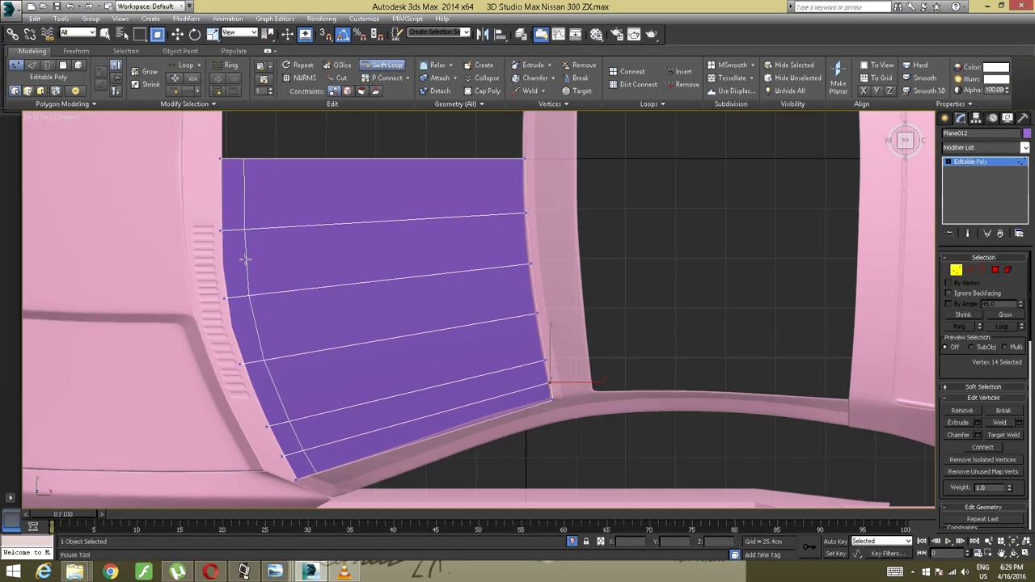
pyautogui.click(244, 222)
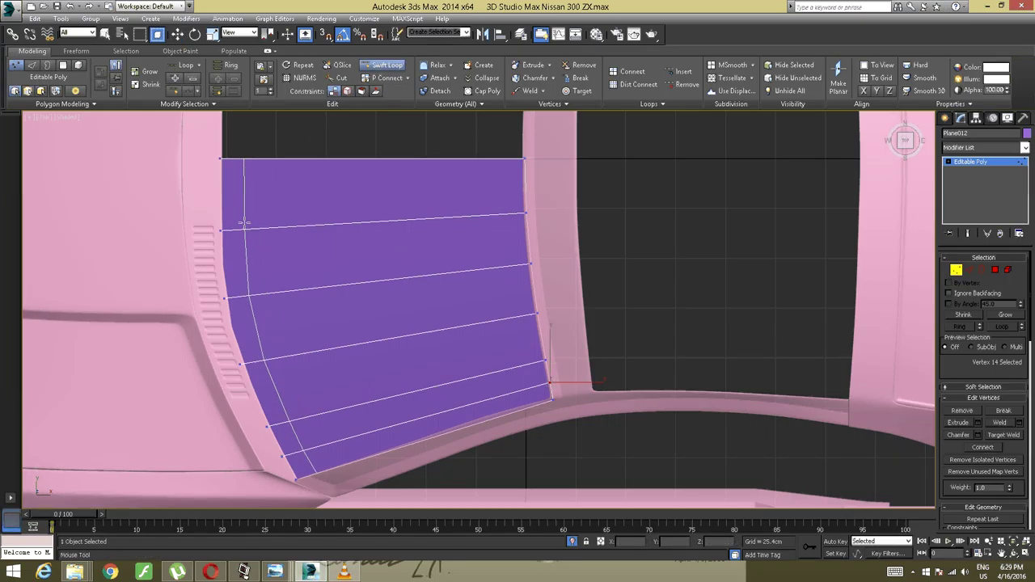
pyautogui.click(291, 215)
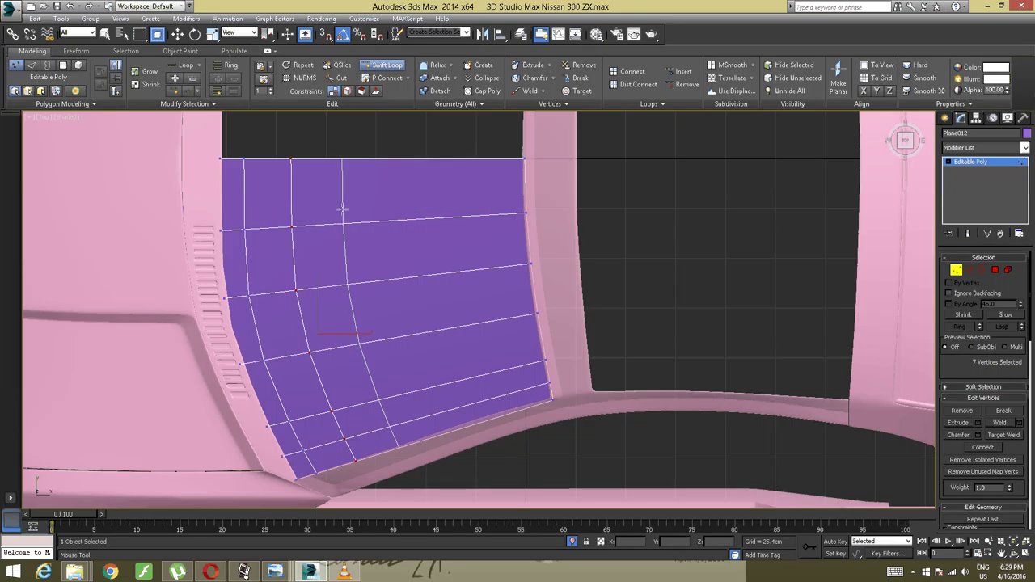
pyautogui.click(343, 209)
pyautogui.click(417, 207)
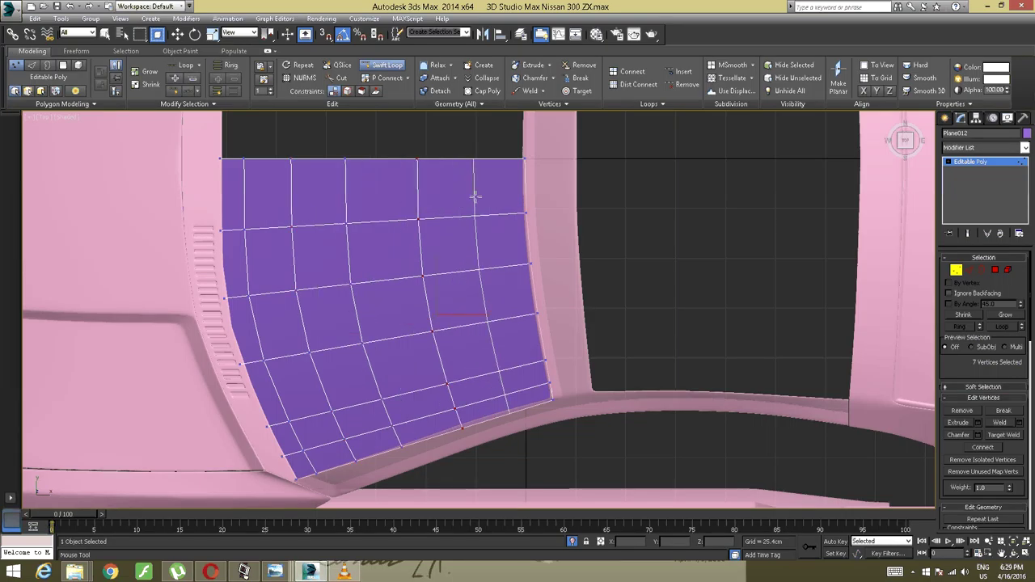
pyautogui.click(476, 198)
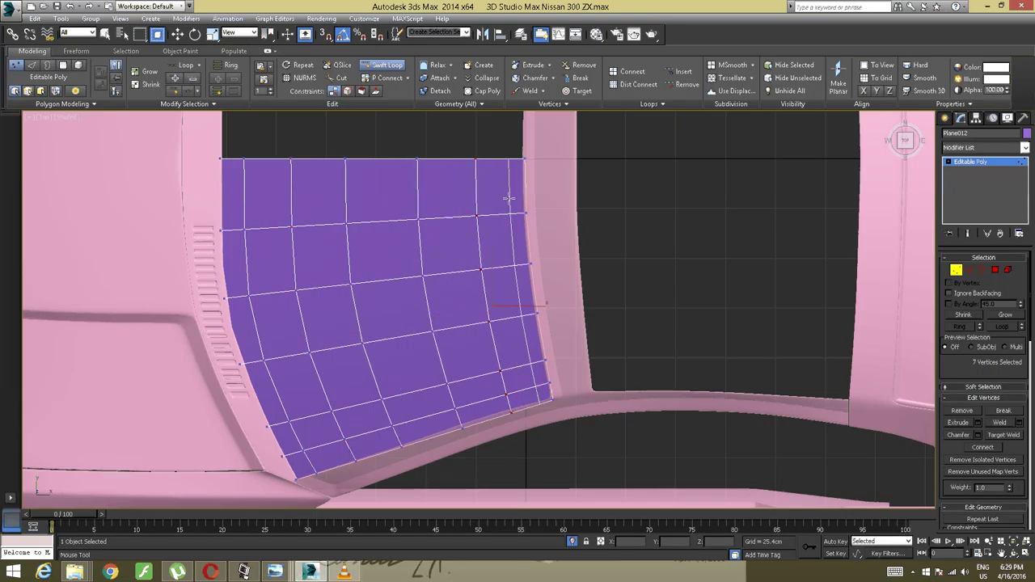
# Select the whole new edge loop nearest the roof crossbar and raise it about 2.8 cm to follow the side pillar
pyautogui.press('w')
pyautogui.keyDown('alt'); pyautogui.moveTo(406, 274); pyautogui.dragTo(543, 295, button='middle'); pyautogui.keyUp('alt')
pyautogui.scroll(3, 422, 240)
pyautogui.scroll(-2, 437, 274)
pyautogui.moveTo(543, 294); pyautogui.dragTo(342, 309, button='middle')
pyautogui.click(370, 261)
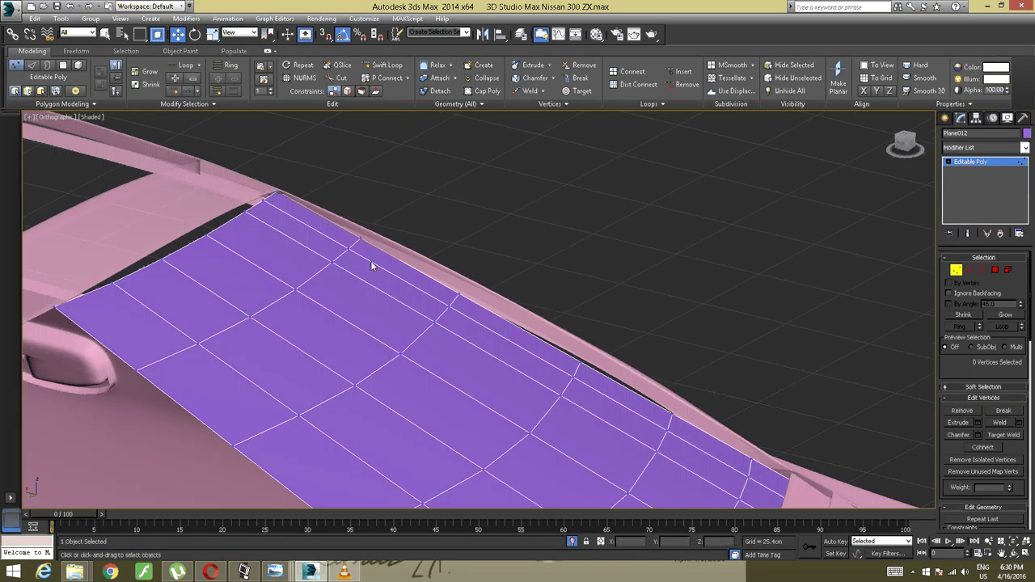
pyautogui.click(970, 269)
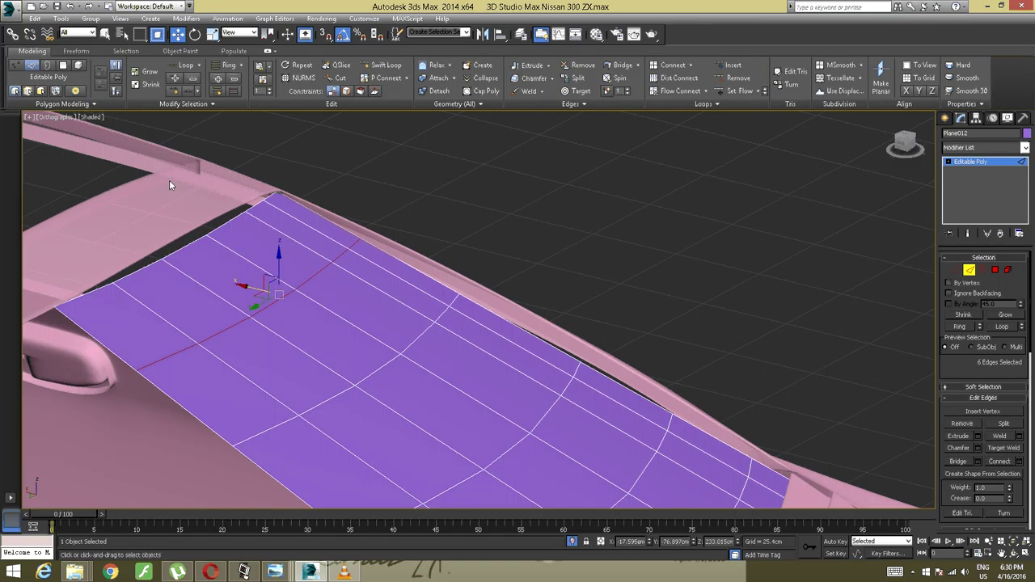
pyautogui.keyDown('alt'); pyautogui.moveTo(197, 337); pyautogui.dragTo(313, 253, button='middle'); pyautogui.keyUp('alt')
pyautogui.scroll(3, 163, 336)
pyautogui.scroll(1, 175, 337)
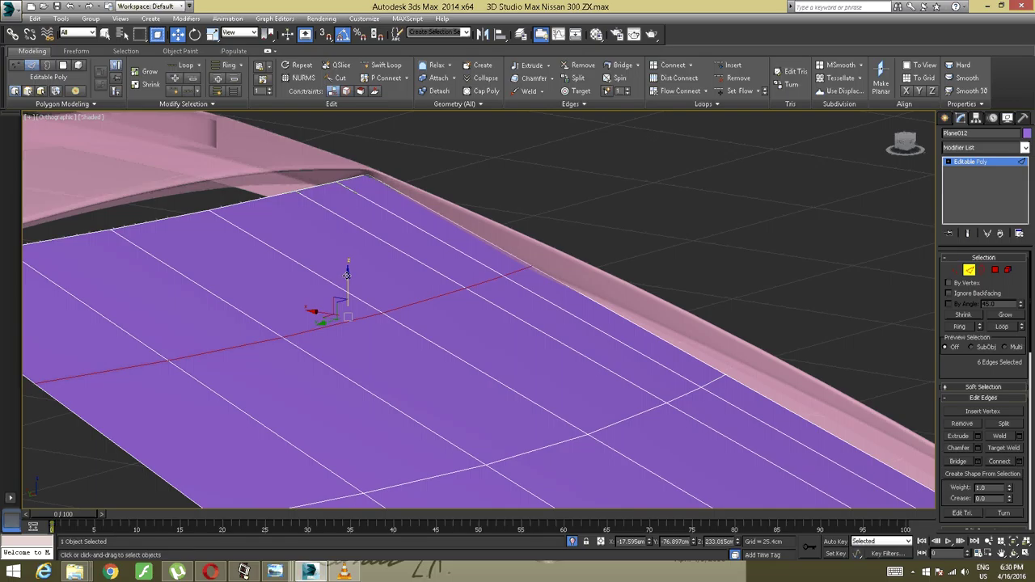
pyautogui.moveTo(346, 275); pyautogui.dragTo(347, 256)
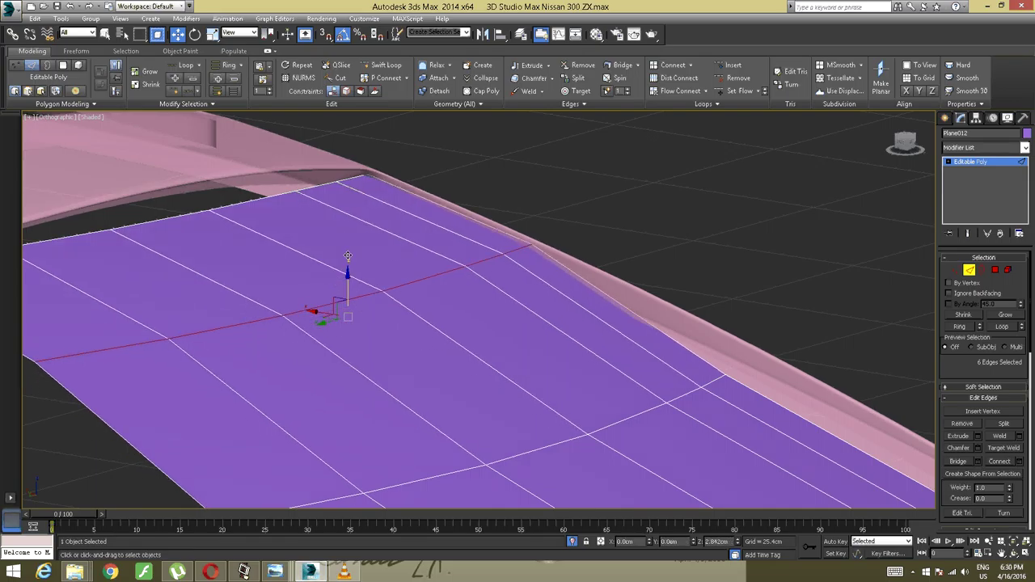
# Select the second edge loop from the roof crossbar and raise it to about Z 224 cm
pyautogui.keyDown('alt'); pyautogui.moveTo(347, 255); pyautogui.dragTo(334, 323, button='middle'); pyautogui.keyUp('alt')
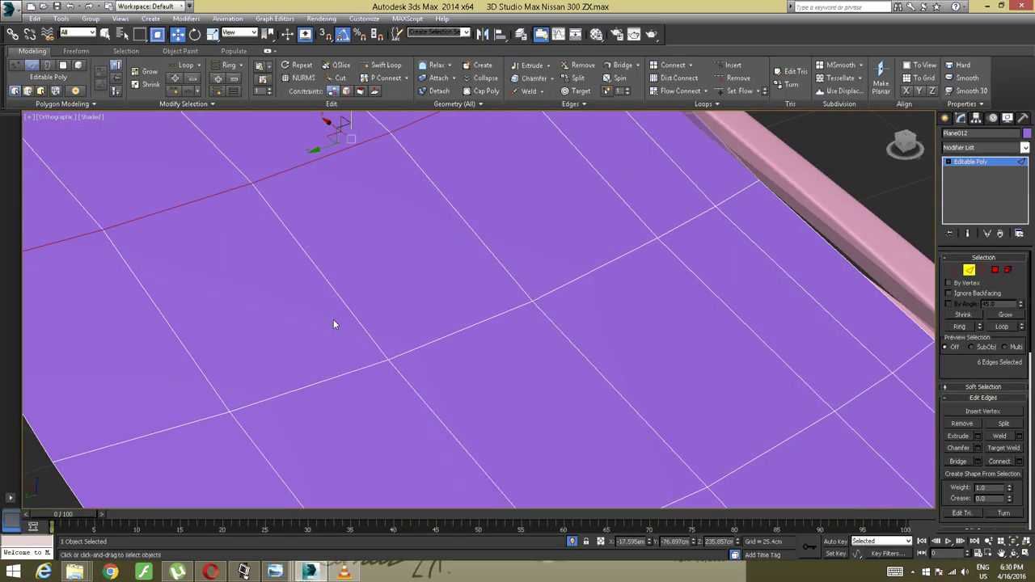
pyautogui.click(322, 376)
pyautogui.click(314, 381)
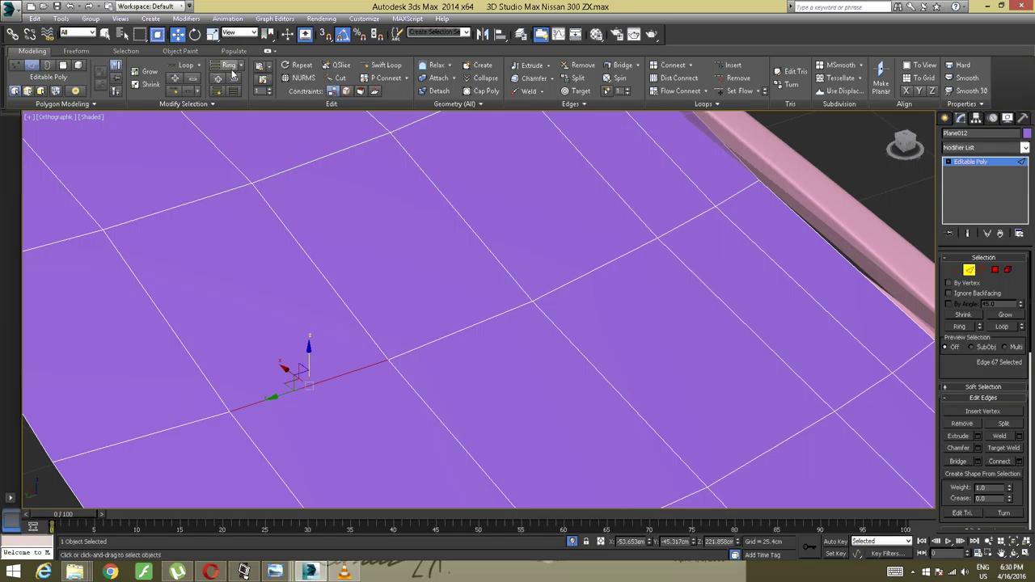
pyautogui.click(179, 67)
pyautogui.scroll(-1, 313, 280)
pyautogui.keyDown('alt'); pyautogui.moveTo(313, 279); pyautogui.dragTo(202, 256, button='middle'); pyautogui.keyUp('alt')
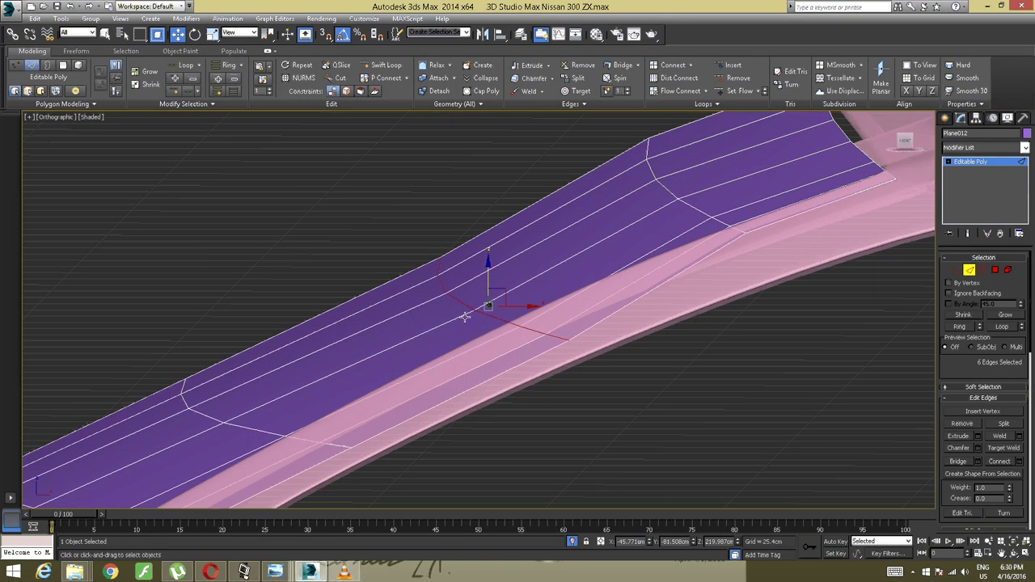
pyautogui.moveTo(485, 277); pyautogui.dragTo(501, 268)
# Leave the plane's edge editing and raise the pink car body's object visibility back to fully opaque
pyautogui.rightClick(414, 267)
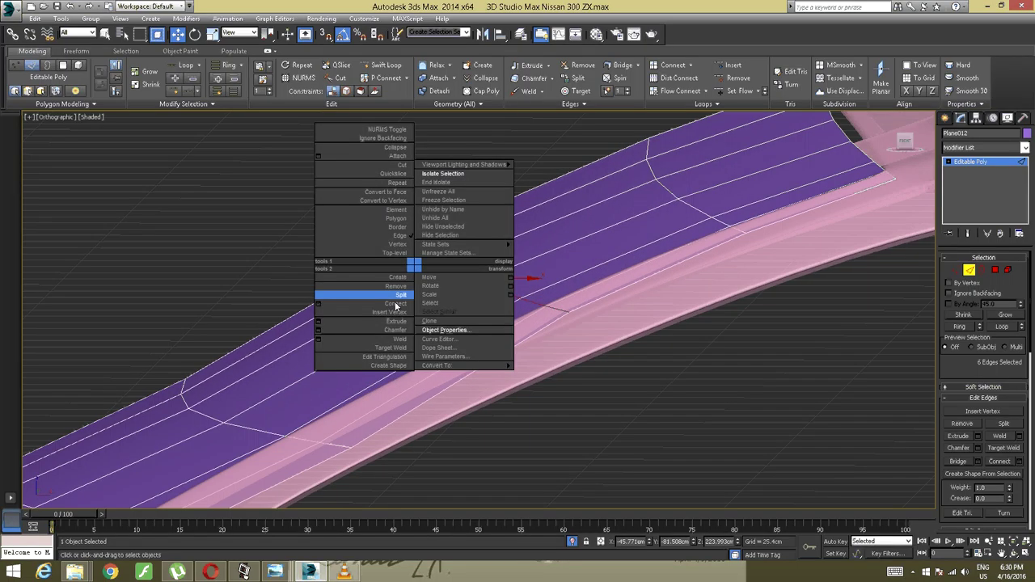
pyautogui.click(395, 252)
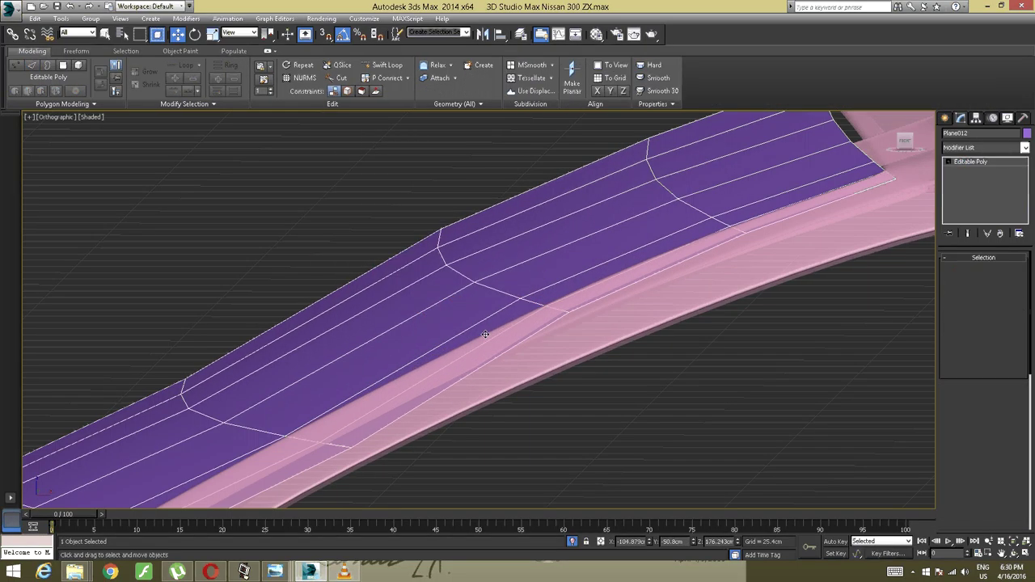
pyautogui.scroll(-5, 485, 334)
pyautogui.click(737, 275)
pyautogui.rightClick(736, 275)
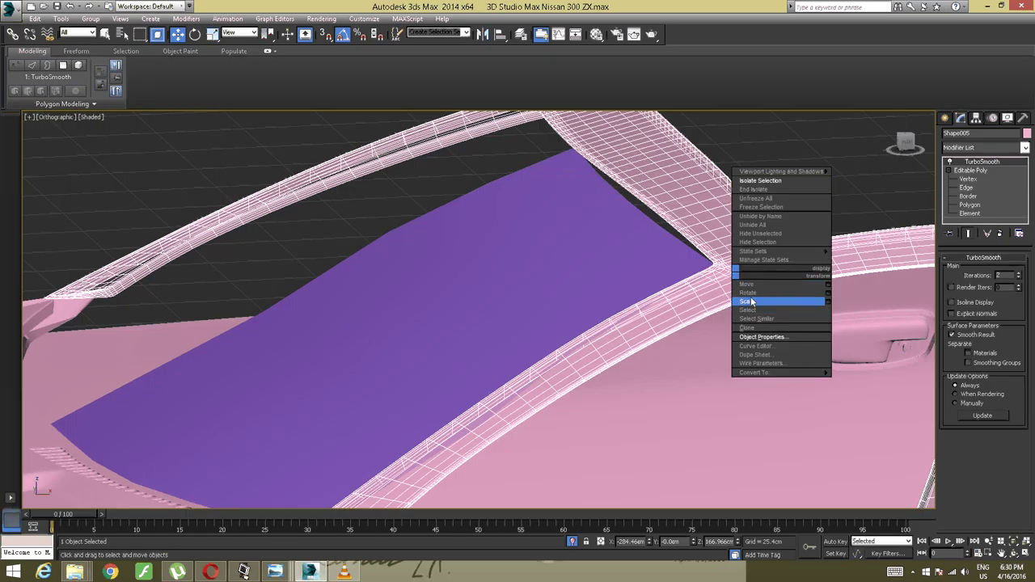
pyautogui.click(754, 335)
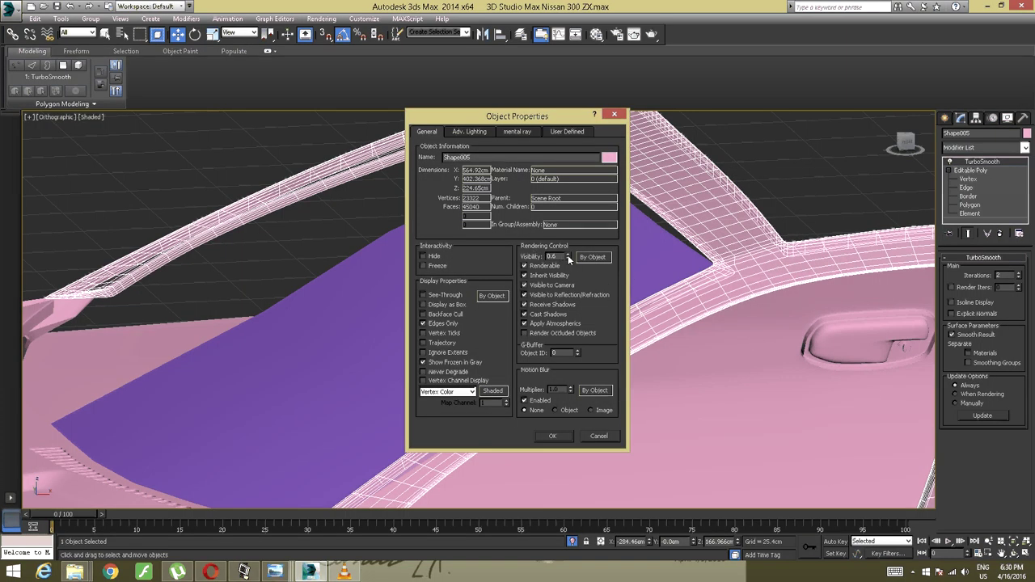
pyautogui.moveTo(567, 254); pyautogui.dragTo(559, 195)
pyautogui.click(558, 436)
pyautogui.click(554, 437)
# Reselect the purple windshield plane and enter edge editing
pyautogui.keyDown('alt'); pyautogui.moveTo(522, 312); pyautogui.dragTo(413, 256, button='middle'); pyautogui.keyUp('alt')
pyautogui.click(502, 266)
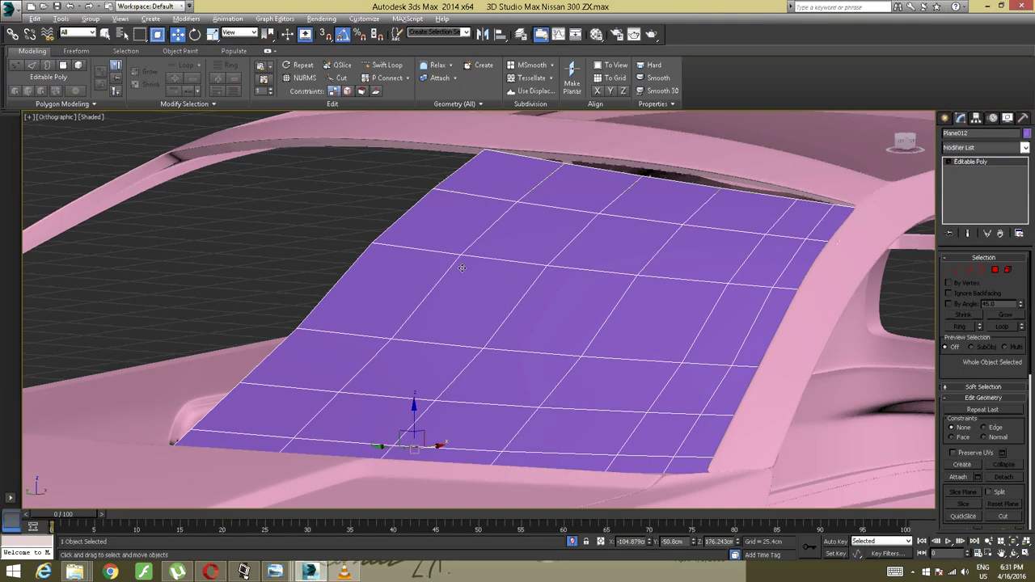
pyautogui.keyDown('alt'); pyautogui.moveTo(502, 266); pyautogui.dragTo(503, 256, button='middle'); pyautogui.keyUp('alt')
pyautogui.rightClick(502, 256)
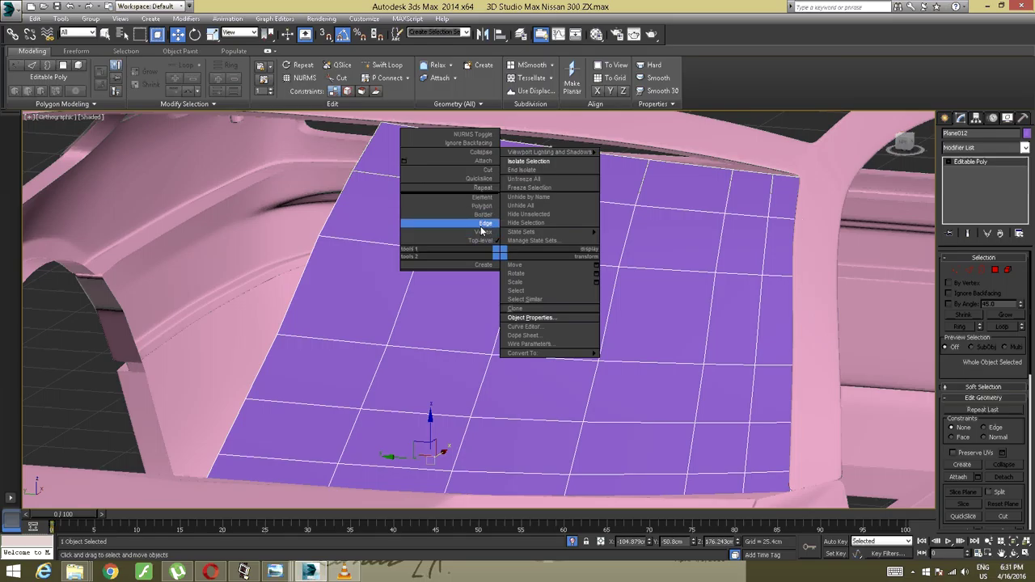
pyautogui.click(483, 232)
pyautogui.moveTo(483, 231)
pyautogui.keyDown('alt'); pyautogui.mouseDown(button='middle')
pyautogui.moveTo(455, 251)
pyautogui.moveTo(505, 270)
pyautogui.moveTo(519, 291)
pyautogui.moveTo(434, 177)
pyautogui.moveTo(471, 246)
pyautogui.mouseUp(button='middle'); pyautogui.keyUp('alt')
pyautogui.scroll(3, 505, 267)
pyautogui.rightClick(499, 256)
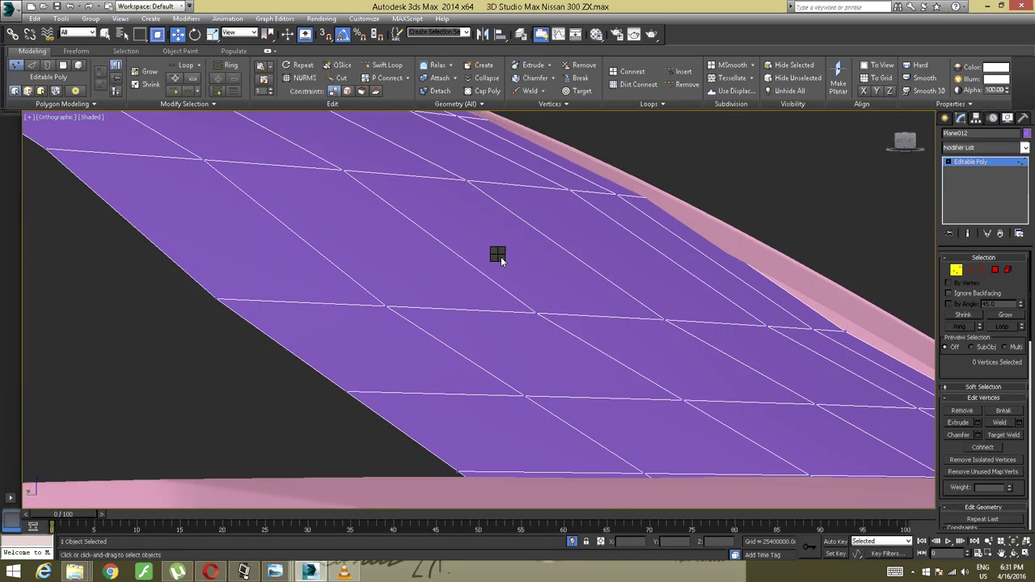
pyautogui.rightClick(499, 255)
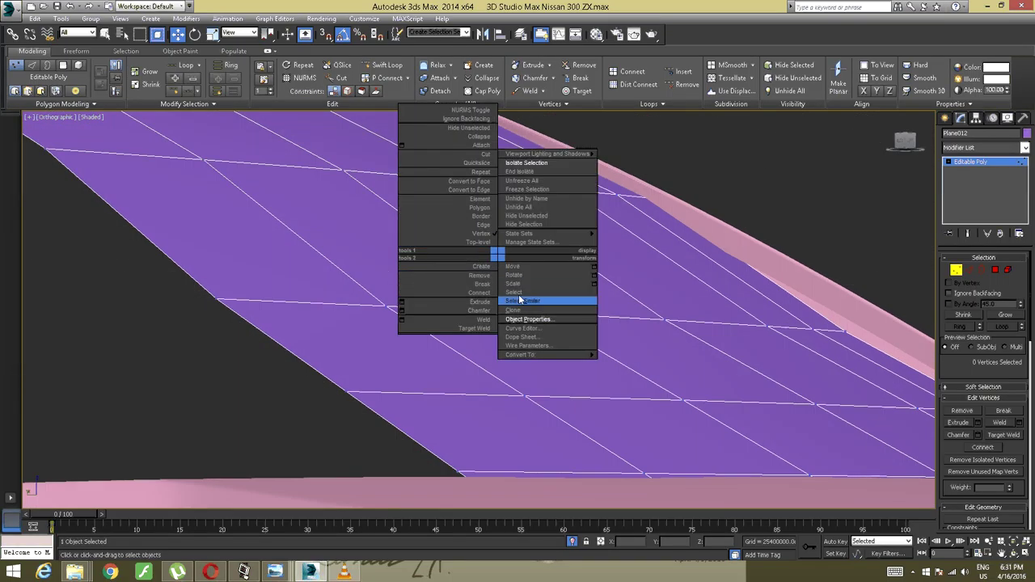
pyautogui.click(480, 225)
# Select the third edge loop from the roof crossbar and raise it to about Z 209.1 cm
pyautogui.click(446, 312)
pyautogui.keyDown('alt'); pyautogui.moveTo(415, 285); pyautogui.dragTo(393, 336, button='middle'); pyautogui.keyUp('alt')
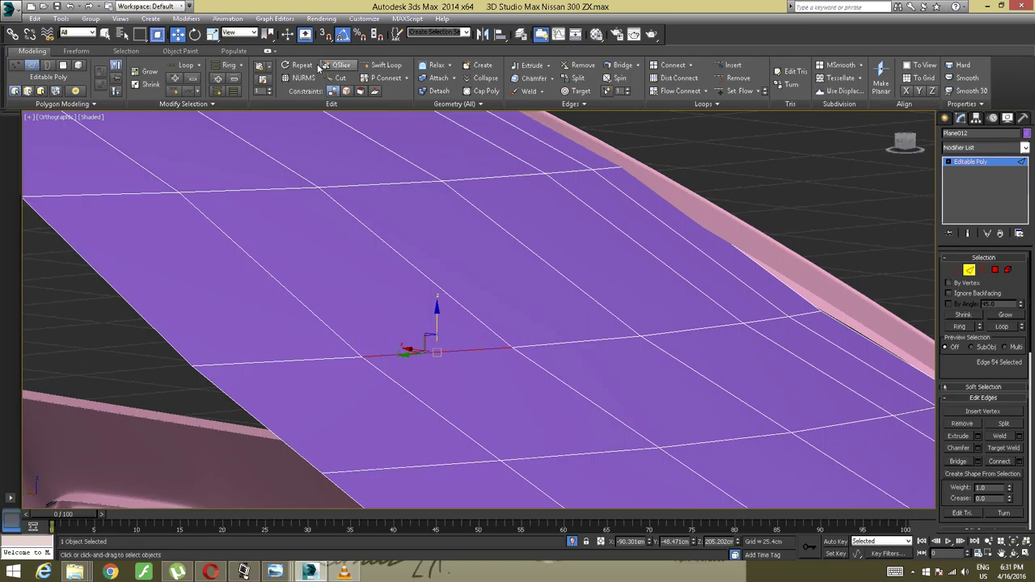
pyautogui.click(185, 66)
pyautogui.keyDown('alt'); pyautogui.moveTo(343, 208); pyautogui.dragTo(375, 184, button='middle'); pyautogui.keyUp('alt')
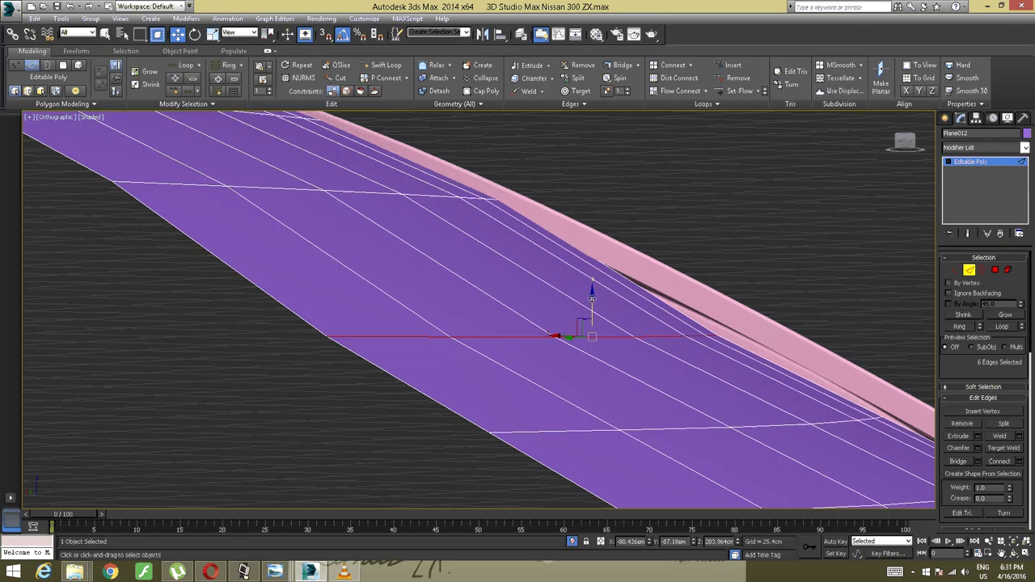
pyautogui.moveTo(592, 299); pyautogui.dragTo(579, 255)
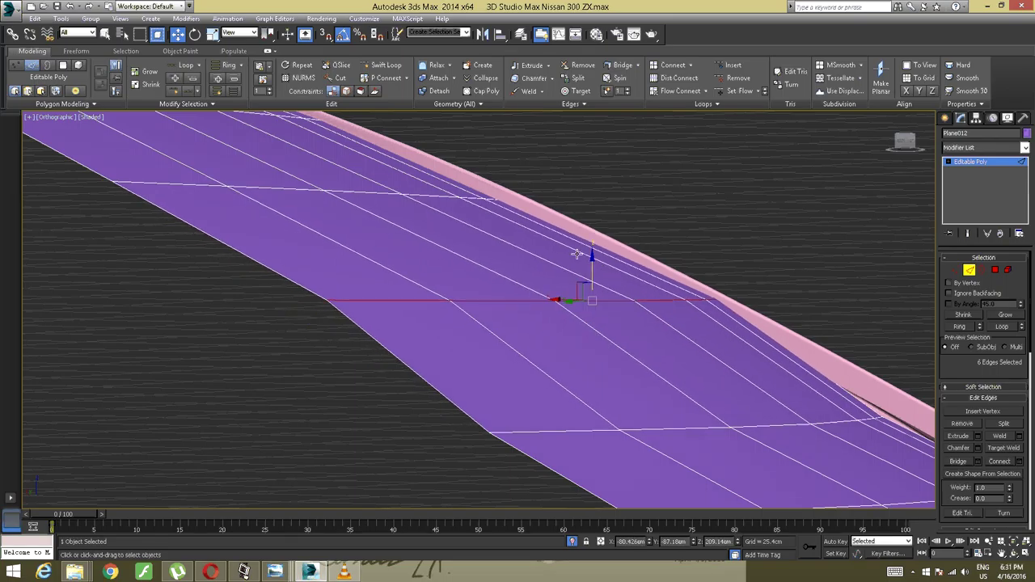
# Reselect the second edge loop from the roof and raise it slightly further, to about Z 225.1 cm
pyautogui.moveTo(352, 206); pyautogui.dragTo(525, 345, button='middle')
pyautogui.click(477, 330)
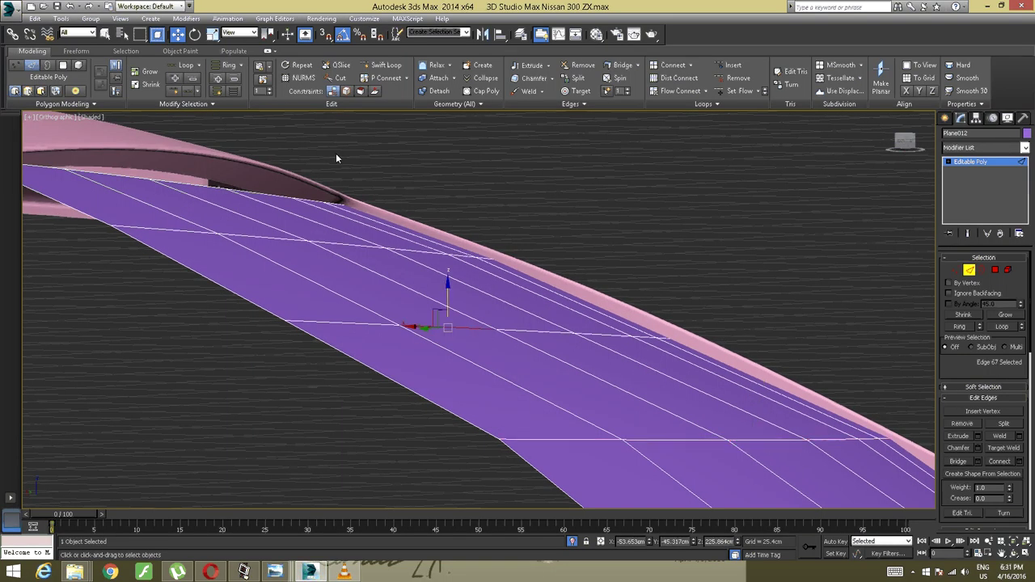
pyautogui.doubleClick(495, 260)
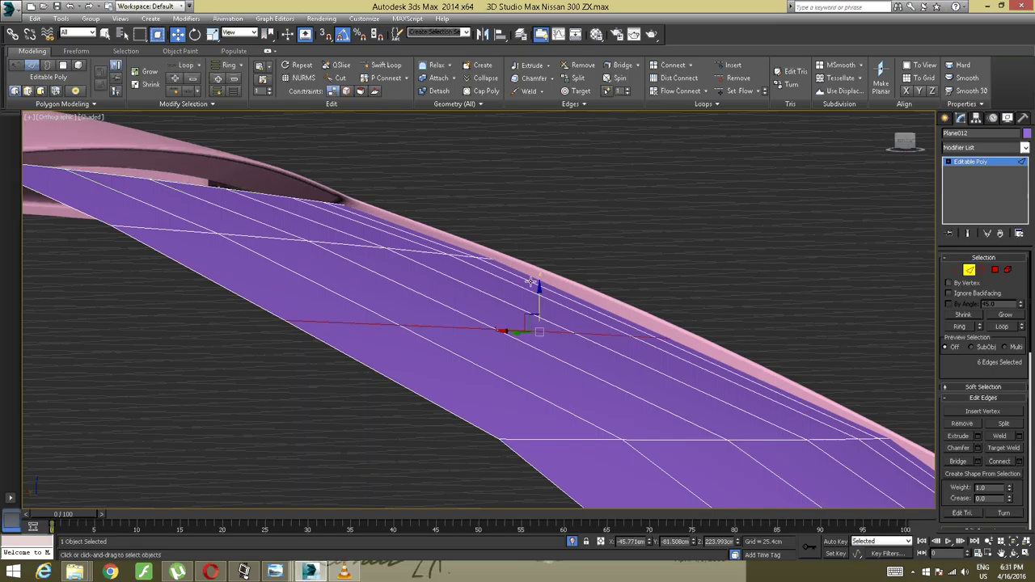
pyautogui.moveTo(540, 299); pyautogui.dragTo(539, 292)
# Select the second edge loop up from the cowl and raise it to about Z 195.8 cm
pyautogui.moveTo(657, 305); pyautogui.dragTo(550, 336, button='middle')
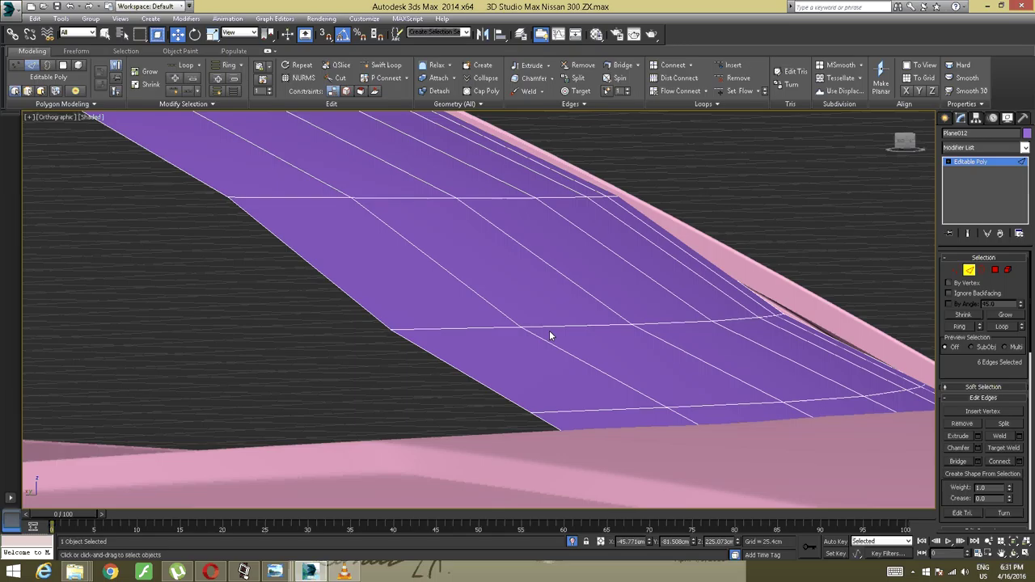
pyautogui.click(550, 331)
pyautogui.click(185, 65)
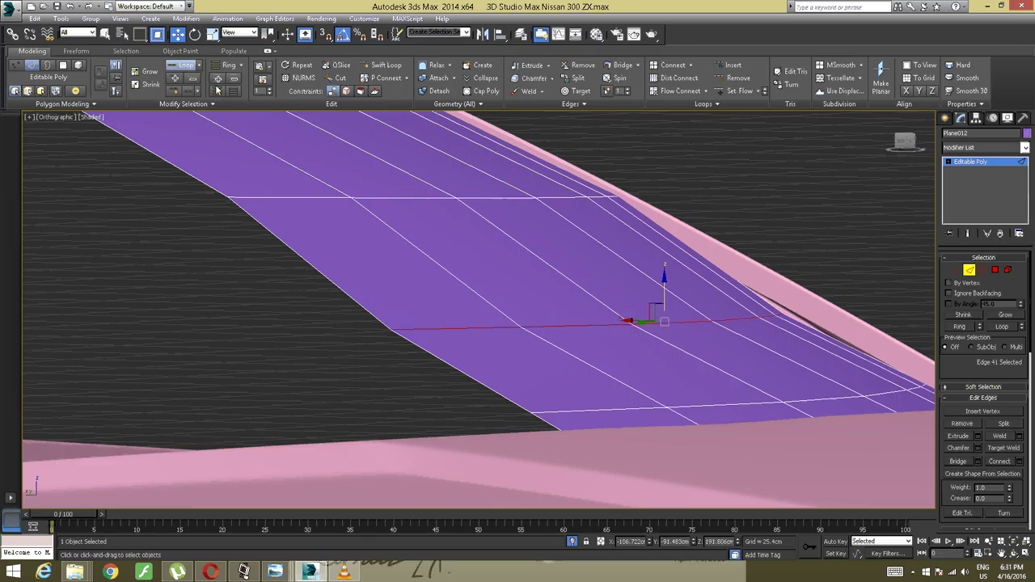
pyautogui.moveTo(663, 290); pyautogui.dragTo(662, 272)
# Select the lowest crosswise edge loop just above the cowl and raise it slightly
pyautogui.moveTo(670, 305); pyautogui.dragTo(566, 213, button='middle')
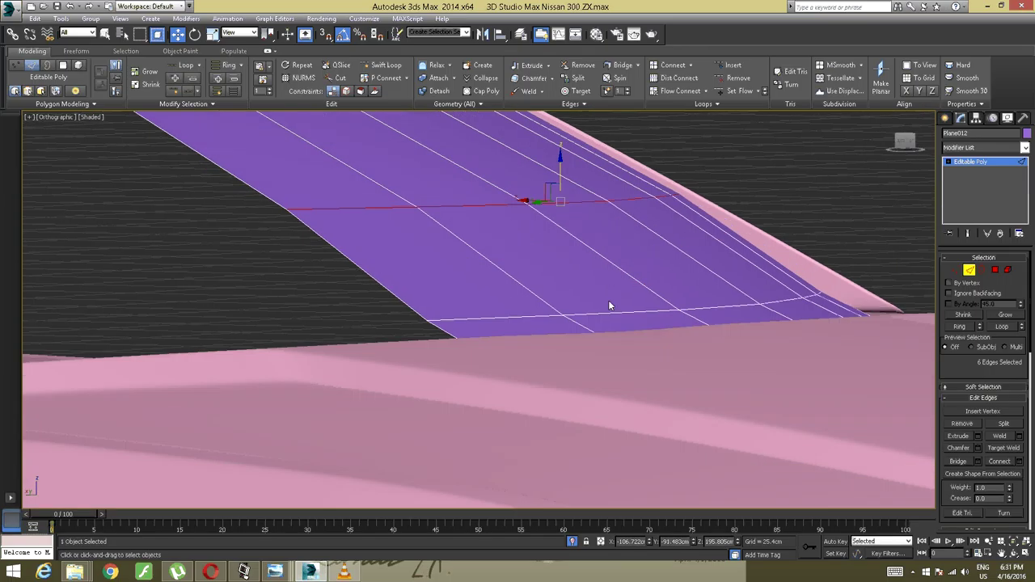
pyautogui.click(610, 310)
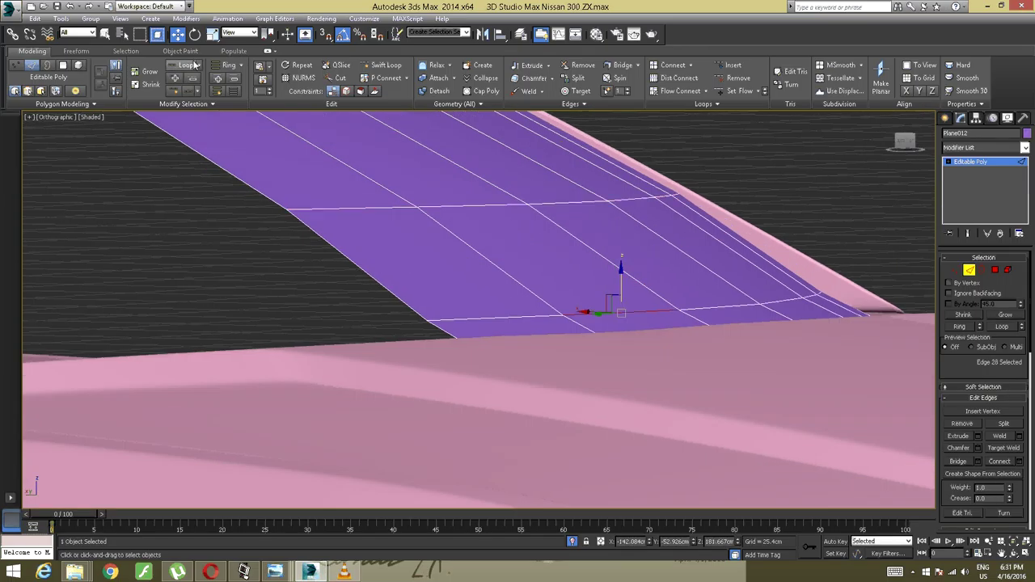
pyautogui.click(192, 65)
pyautogui.keyDown('alt'); pyautogui.moveTo(342, 194); pyautogui.dragTo(347, 197, button='middle'); pyautogui.keyUp('alt')
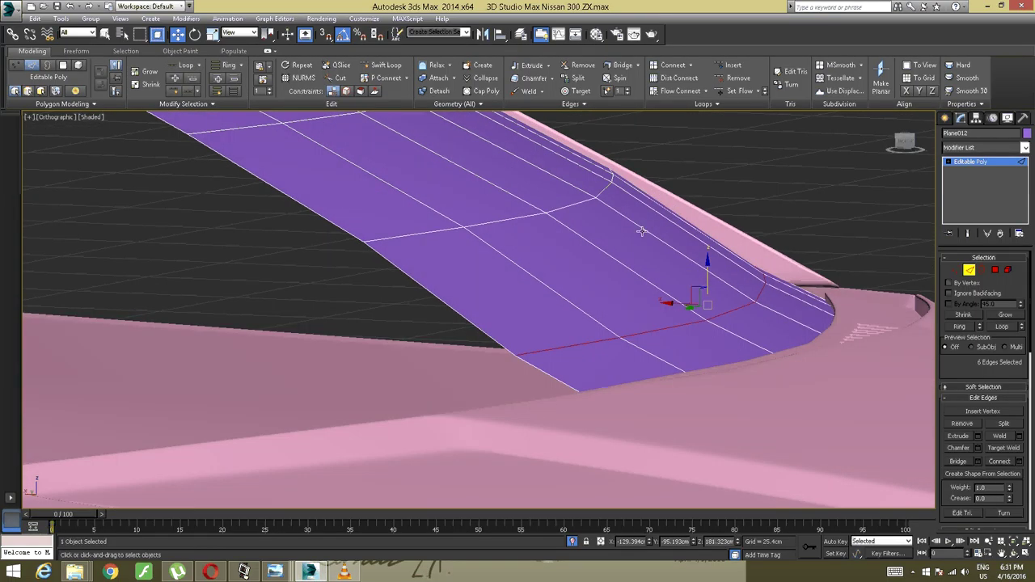
pyautogui.moveTo(708, 265); pyautogui.dragTo(707, 260)
# Select the four upper edges of the first lengthwise line beside the windshield's centre edge and raise them slightly
pyautogui.keyDown('alt'); pyautogui.moveTo(822, 270); pyautogui.dragTo(391, 321, button='middle'); pyautogui.keyUp('alt')
pyautogui.scroll(-4, 820, 263)
pyautogui.click(320, 287)
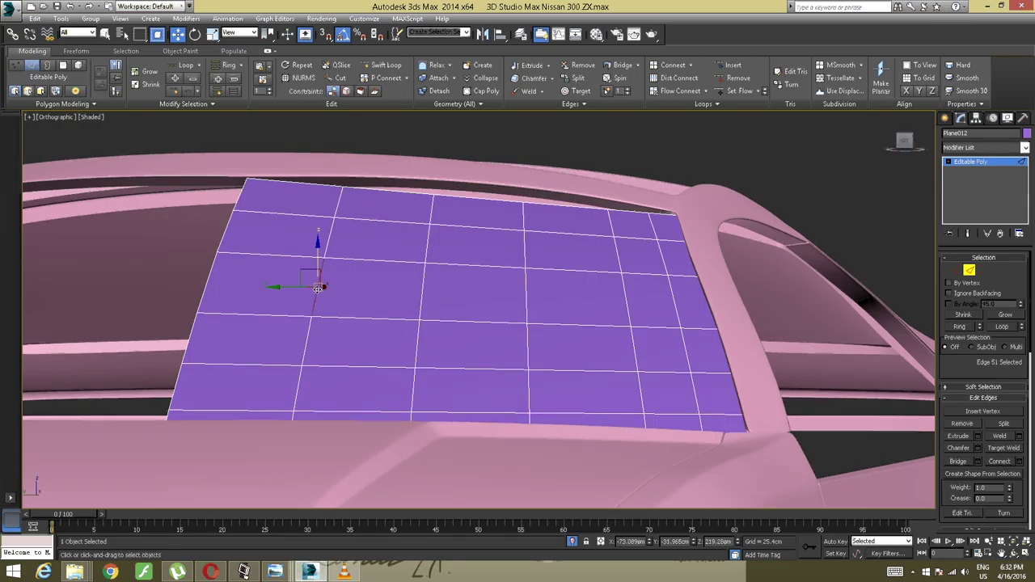
pyautogui.keyDown('alt'); pyautogui.moveTo(308, 261); pyautogui.dragTo(286, 294, button='middle'); pyautogui.keyUp('alt')
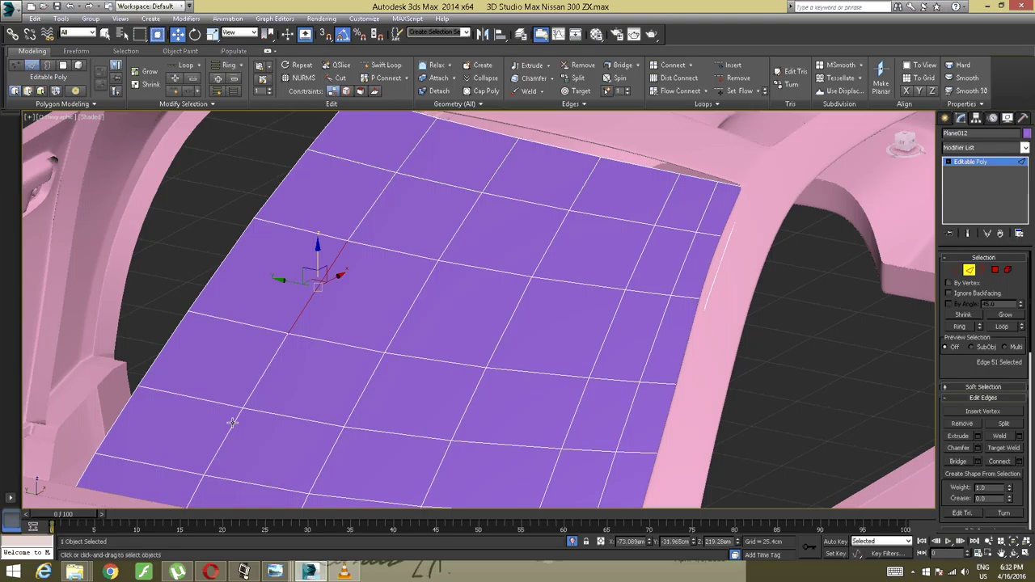
pyautogui.keyDown('ctrl'); pyautogui.click(277, 347); pyautogui.keyUp('ctrl')
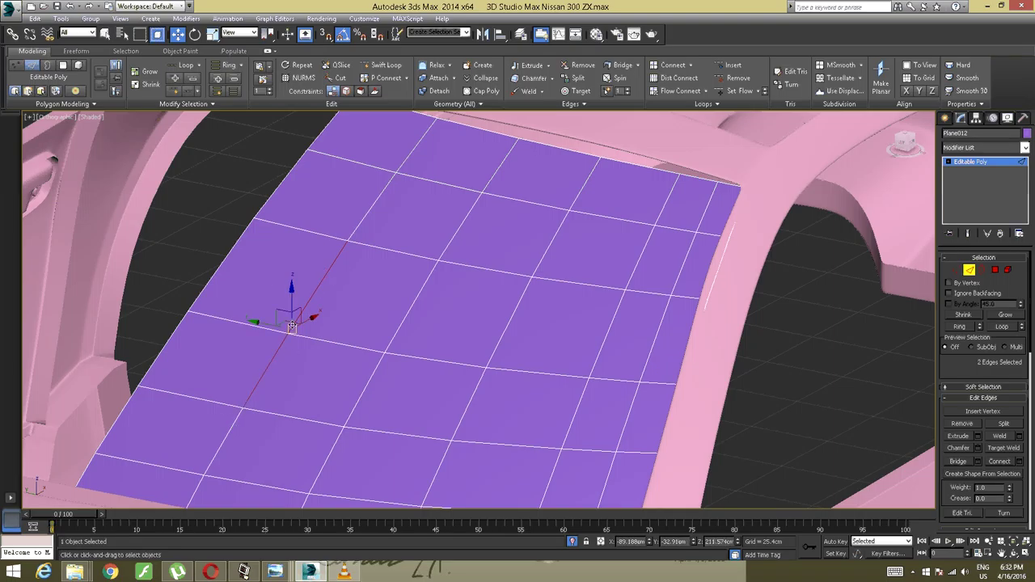
pyautogui.keyDown('ctrl'); pyautogui.click(377, 198); pyautogui.keyUp('ctrl')
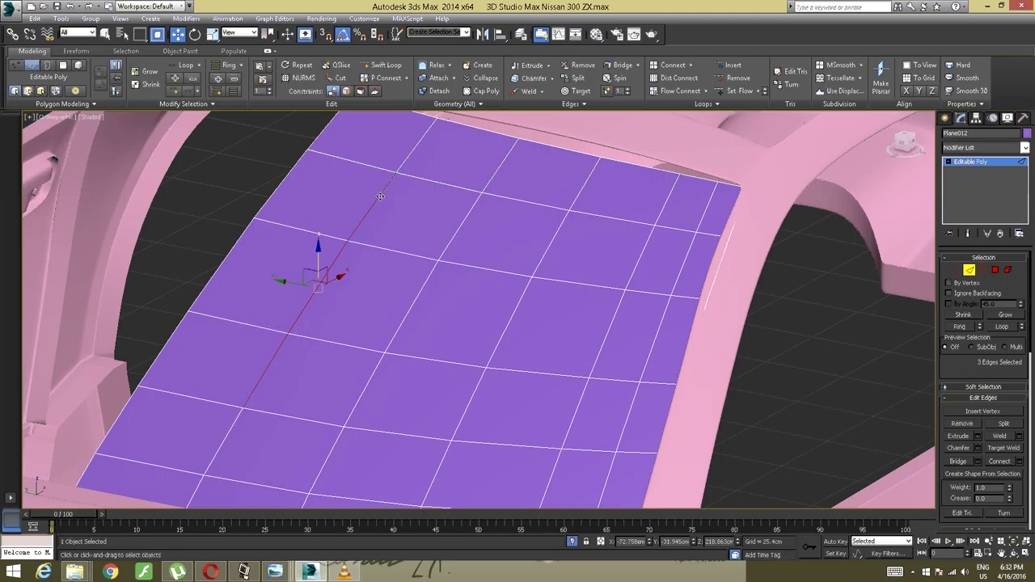
pyautogui.keyDown('ctrl'); pyautogui.click(408, 162); pyautogui.keyUp('ctrl')
pyautogui.moveTo(412, 218)
pyautogui.keyDown('alt'); pyautogui.mouseDown(button='middle')
pyautogui.moveTo(411, 203)
pyautogui.moveTo(409, 215)
pyautogui.mouseUp(button='middle'); pyautogui.keyUp('alt')
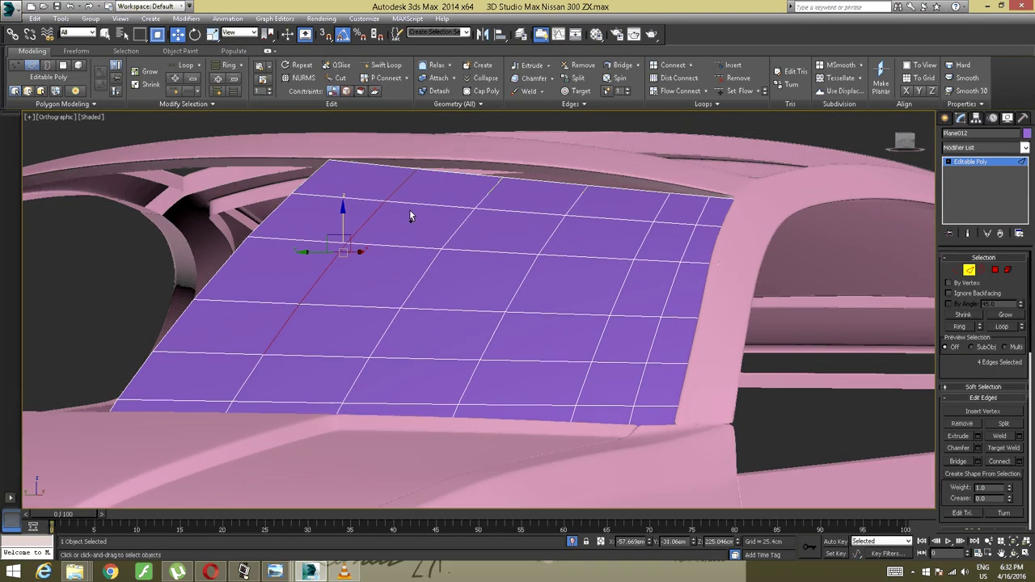
pyautogui.moveTo(343, 221); pyautogui.dragTo(342, 212)
# Select the four upper edges of the second lengthwise line from the centre and raise them to about Z 227.3 cm
pyautogui.keyDown('alt'); pyautogui.moveTo(342, 212); pyautogui.dragTo(467, 198, button='middle'); pyautogui.keyUp('alt')
pyautogui.click(473, 199)
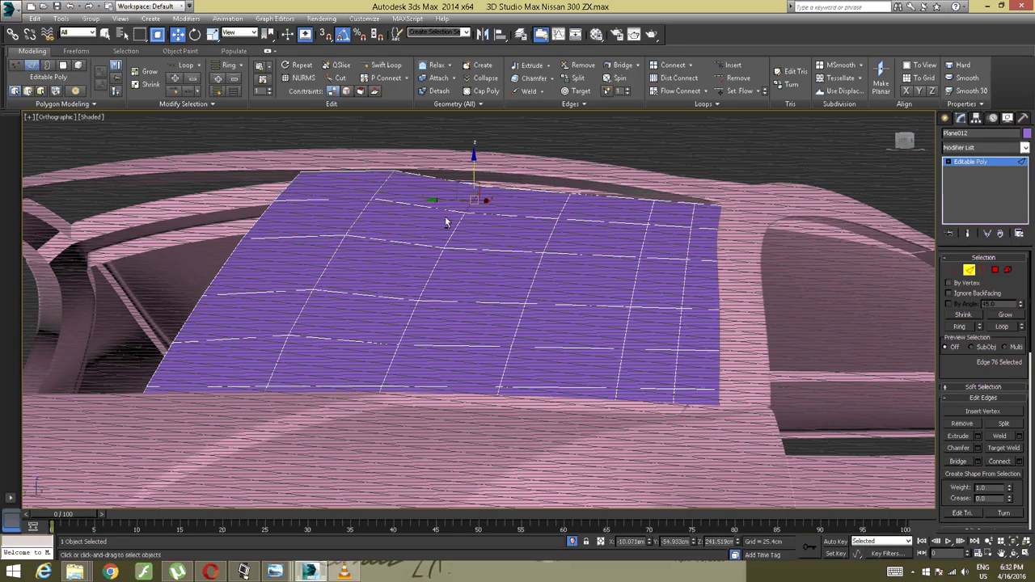
pyautogui.keyDown('alt'); pyautogui.moveTo(448, 217); pyautogui.dragTo(454, 231, button='middle'); pyautogui.keyUp('alt')
pyautogui.keyDown('ctrl'); pyautogui.click(453, 239); pyautogui.keyUp('ctrl')
pyautogui.keyDown('ctrl'); pyautogui.click(429, 289); pyautogui.keyUp('ctrl')
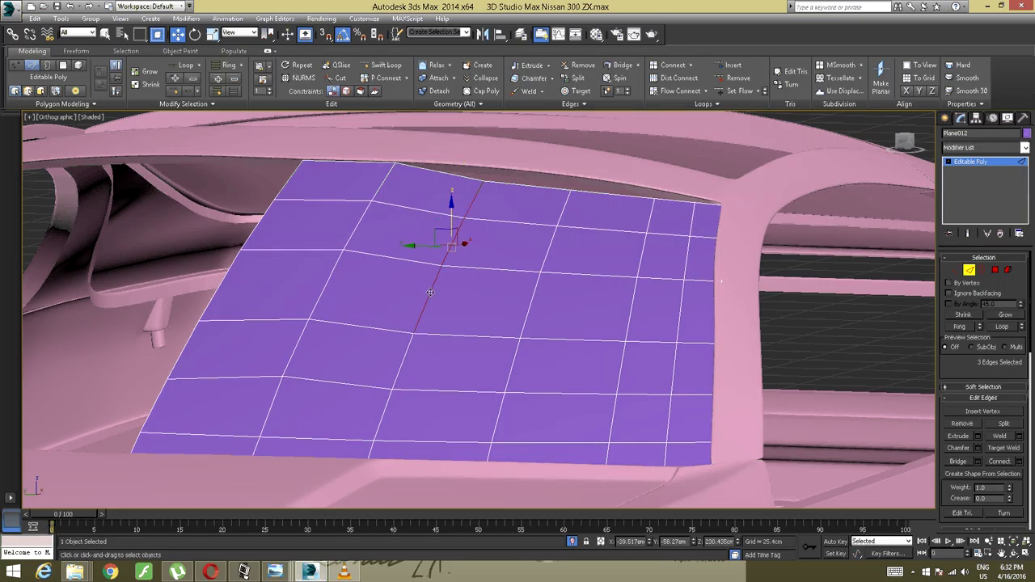
pyautogui.keyDown('ctrl'); pyautogui.click(407, 347); pyautogui.keyUp('ctrl')
pyautogui.keyDown('alt'); pyautogui.moveTo(407, 347); pyautogui.dragTo(412, 331, button='middle'); pyautogui.keyUp('alt')
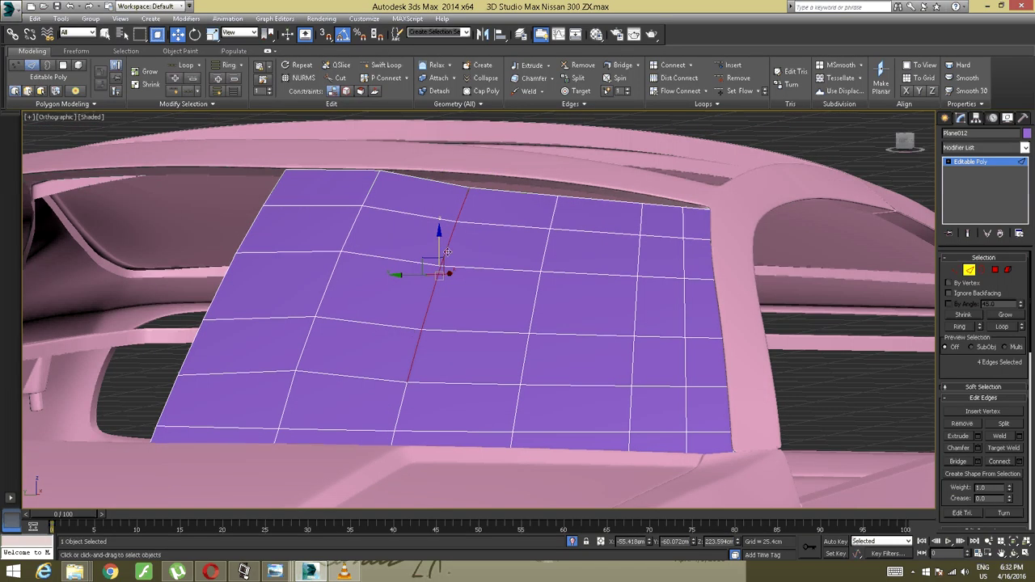
pyautogui.moveTo(438, 248); pyautogui.dragTo(438, 238)
# Select the four upper edges of the third lengthwise line from the centre and raise them to about Z 225.9 cm
pyautogui.keyDown('alt'); pyautogui.moveTo(438, 237); pyautogui.dragTo(572, 208, button='middle'); pyautogui.keyUp('alt')
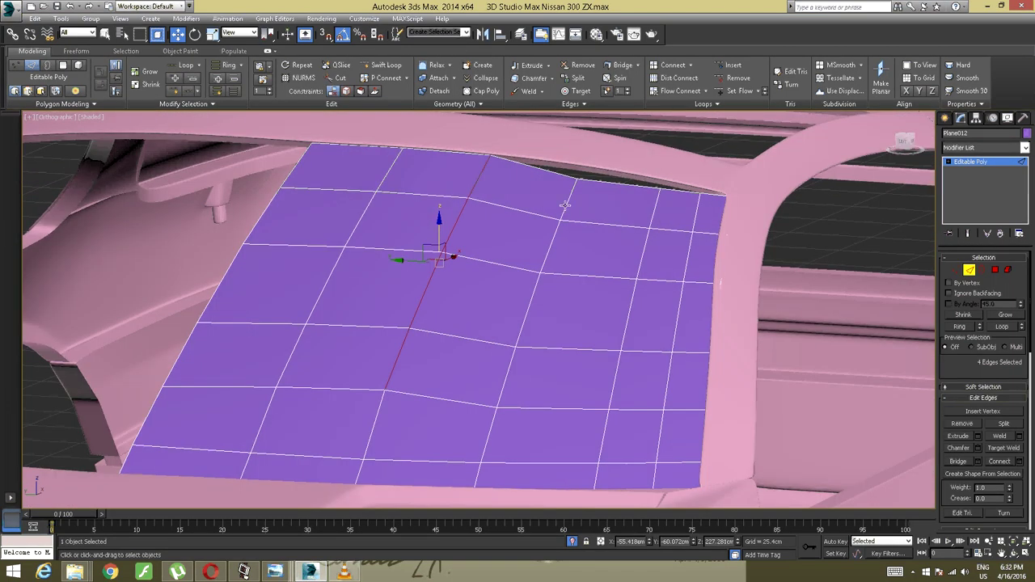
pyautogui.click(553, 233)
pyautogui.keyDown('ctrl'); pyautogui.click(553, 234); pyautogui.keyUp('ctrl')
pyautogui.keyDown('ctrl'); pyautogui.click(528, 303); pyautogui.keyUp('ctrl')
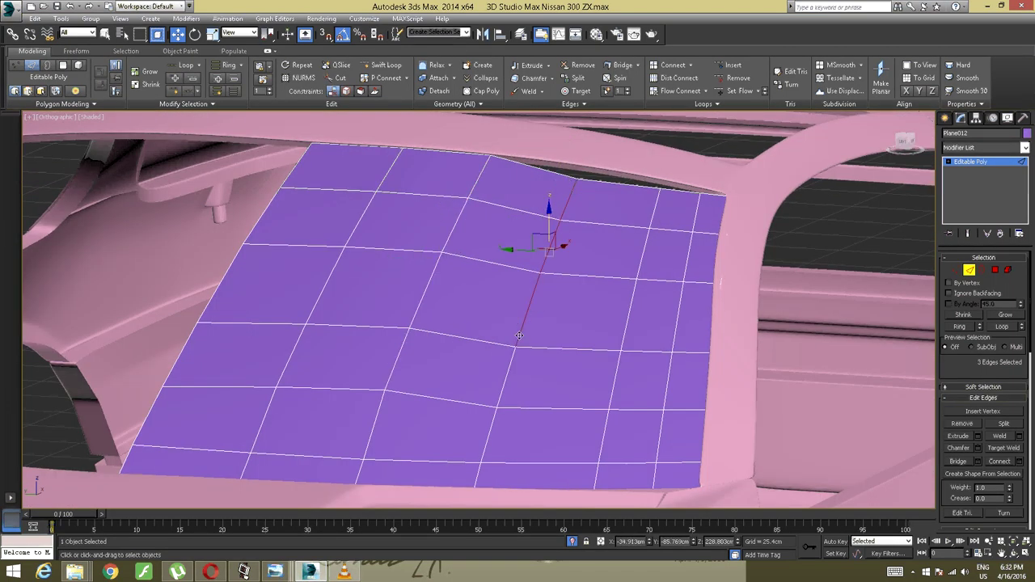
pyautogui.keyDown('ctrl'); pyautogui.click(514, 354); pyautogui.keyUp('ctrl')
pyautogui.keyDown('alt'); pyautogui.moveTo(491, 400); pyautogui.dragTo(539, 282, button='middle'); pyautogui.keyUp('alt')
pyautogui.moveTo(538, 257); pyautogui.dragTo(538, 241)
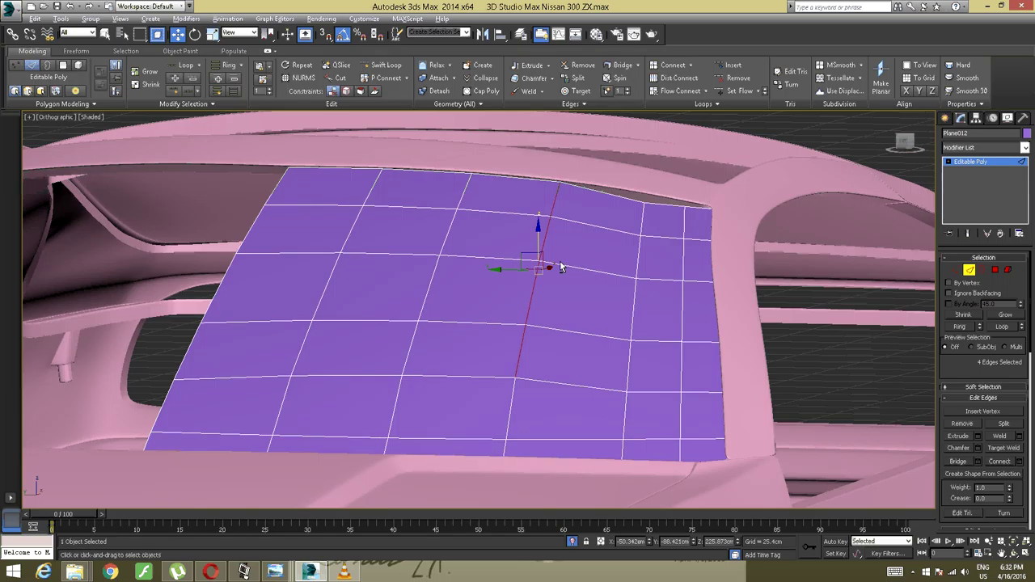
# Select the four upper edges of the fourth lengthwise line from the centre and raise them to about Z 223.4 cm
pyautogui.keyDown('alt'); pyautogui.moveTo(561, 267); pyautogui.dragTo(684, 212, button='middle'); pyautogui.keyUp('alt')
pyautogui.click(654, 216)
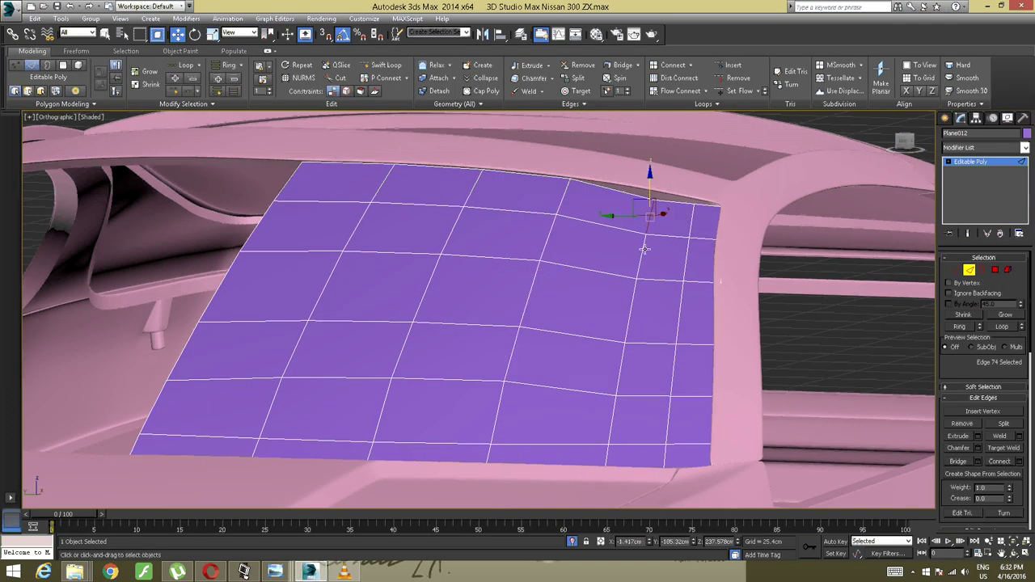
pyautogui.keyDown('ctrl'); pyautogui.click(642, 270); pyautogui.keyUp('ctrl')
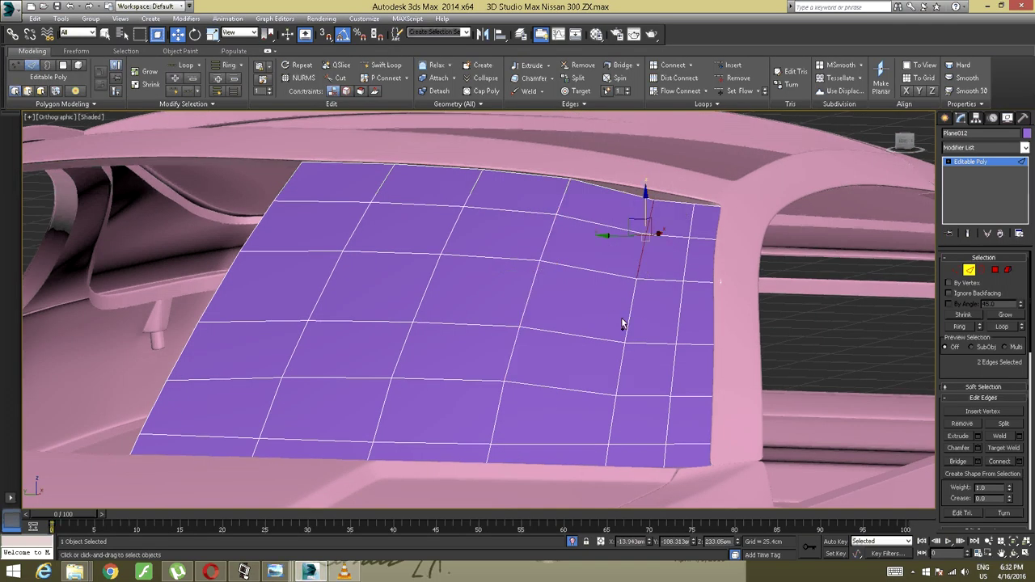
pyautogui.keyDown('ctrl'); pyautogui.click(626, 322); pyautogui.keyUp('ctrl')
pyautogui.keyDown('ctrl'); pyautogui.click(618, 358); pyautogui.keyUp('ctrl')
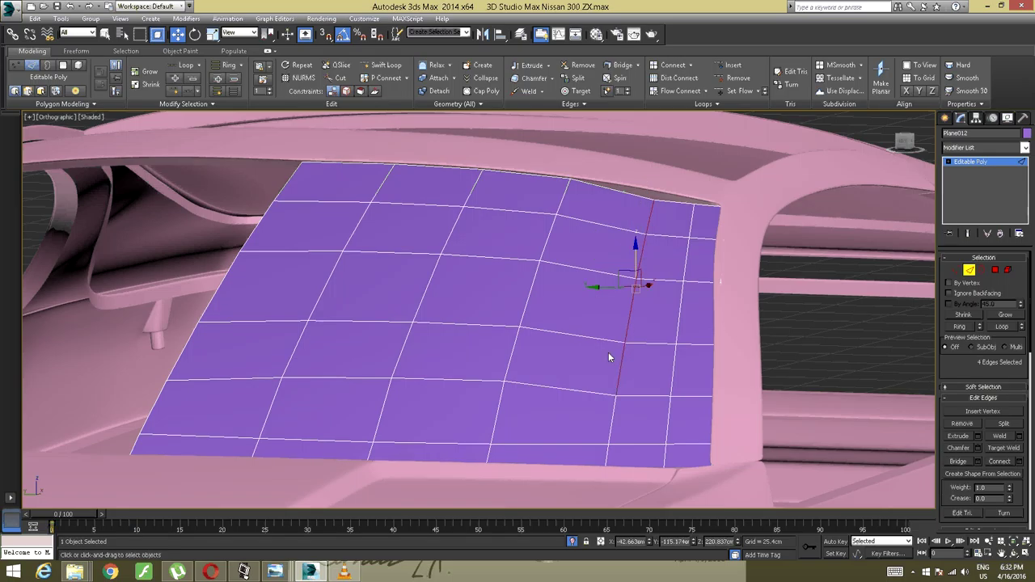
pyautogui.keyDown('alt'); pyautogui.moveTo(610, 354); pyautogui.dragTo(654, 316, button='middle'); pyautogui.keyUp('alt')
pyautogui.moveTo(636, 261); pyautogui.dragTo(634, 245)
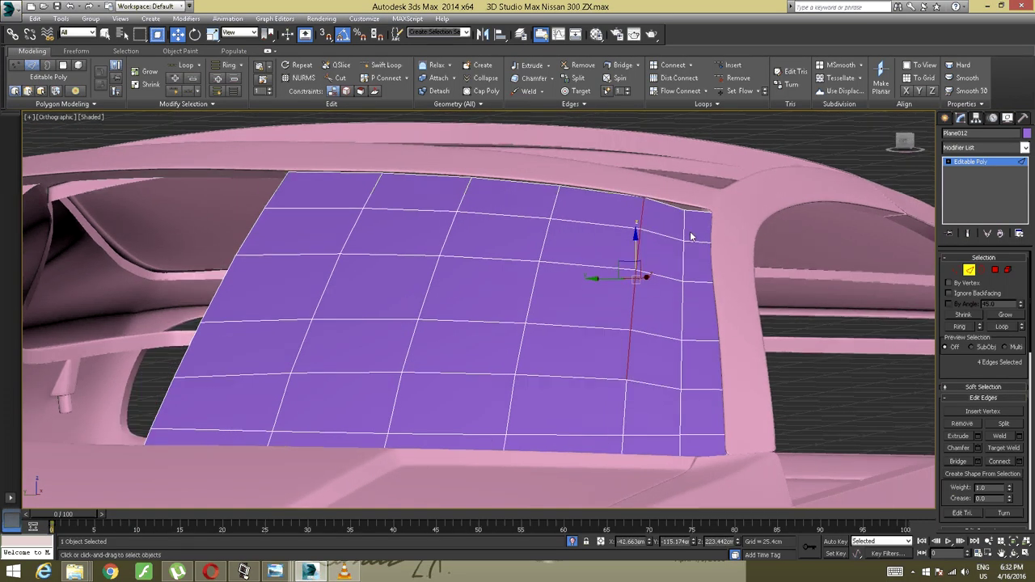
# Select the four upper edges of the lengthwise line nearest the pillar and raise them to about Z 221.9 cm
pyautogui.click(684, 231)
pyautogui.keyDown('ctrl'); pyautogui.click(683, 260); pyautogui.keyUp('ctrl')
pyautogui.keyDown('ctrl'); pyautogui.click(683, 308); pyautogui.keyUp('ctrl')
pyautogui.keyDown('ctrl'); pyautogui.click(683, 349); pyautogui.keyUp('ctrl')
pyautogui.keyDown('alt'); pyautogui.moveTo(682, 349); pyautogui.dragTo(668, 338, button='middle'); pyautogui.keyUp('alt')
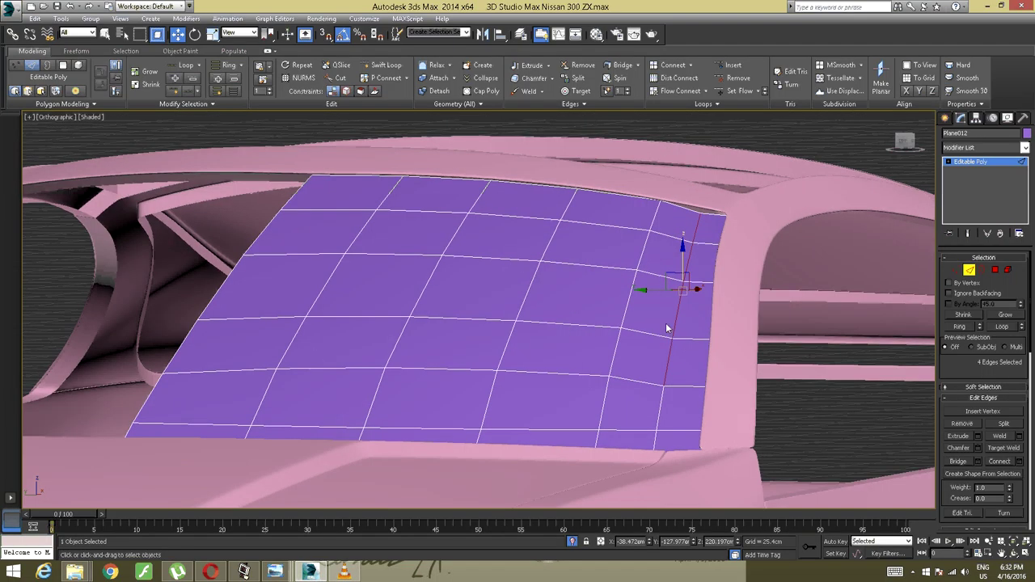
pyautogui.moveTo(682, 260); pyautogui.dragTo(681, 254)
# Switch to vertex editing, select the six vertices of the row just above the cowl and raise them about 1.3 cm
pyautogui.keyDown('alt'); pyautogui.moveTo(639, 286); pyautogui.dragTo(447, 323, button='middle'); pyautogui.keyUp('alt')
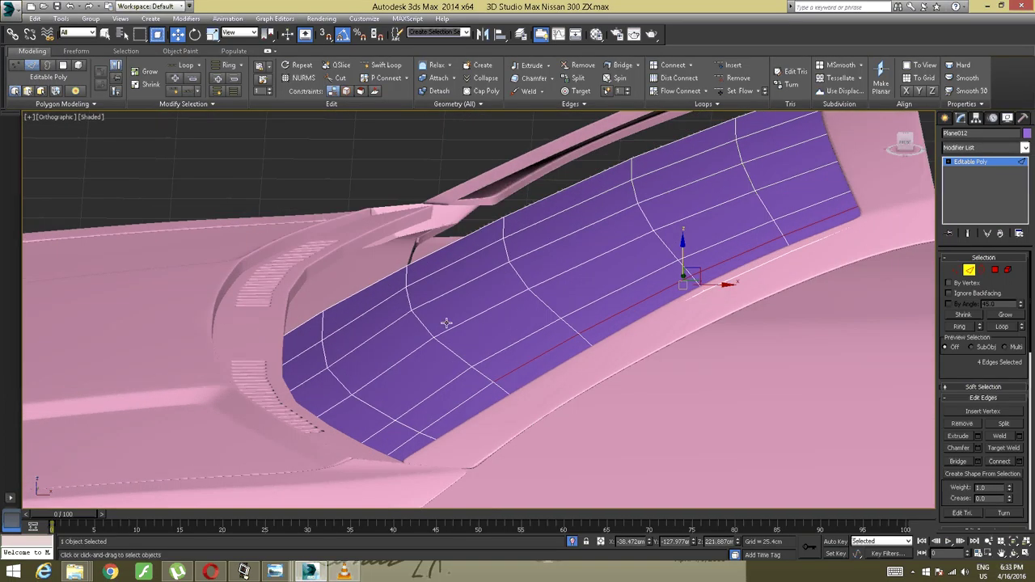
pyautogui.click(392, 327)
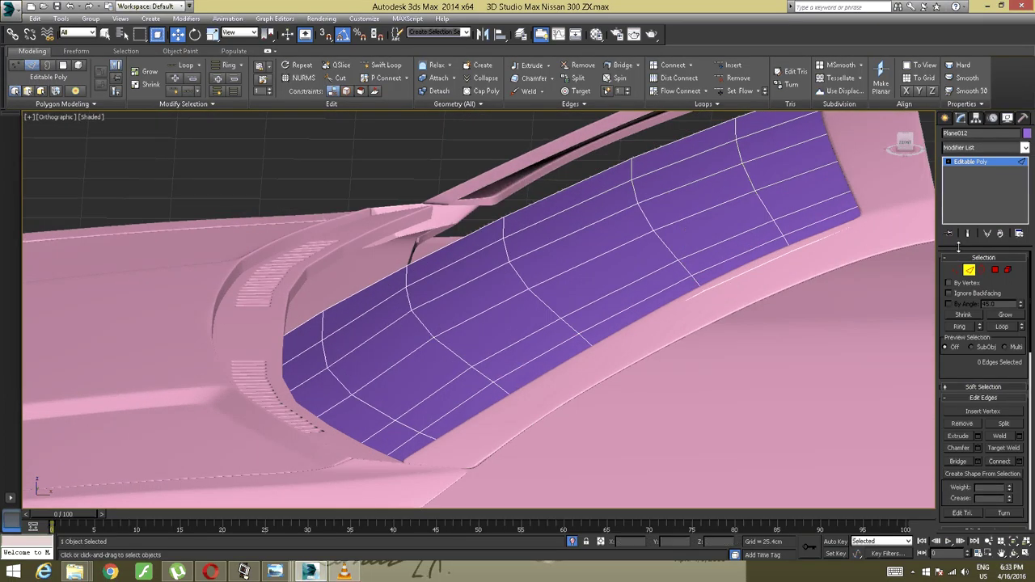
pyautogui.click(955, 269)
pyautogui.keyDown('alt'); pyautogui.moveTo(597, 310); pyautogui.dragTo(588, 294, button='middle'); pyautogui.keyUp('alt')
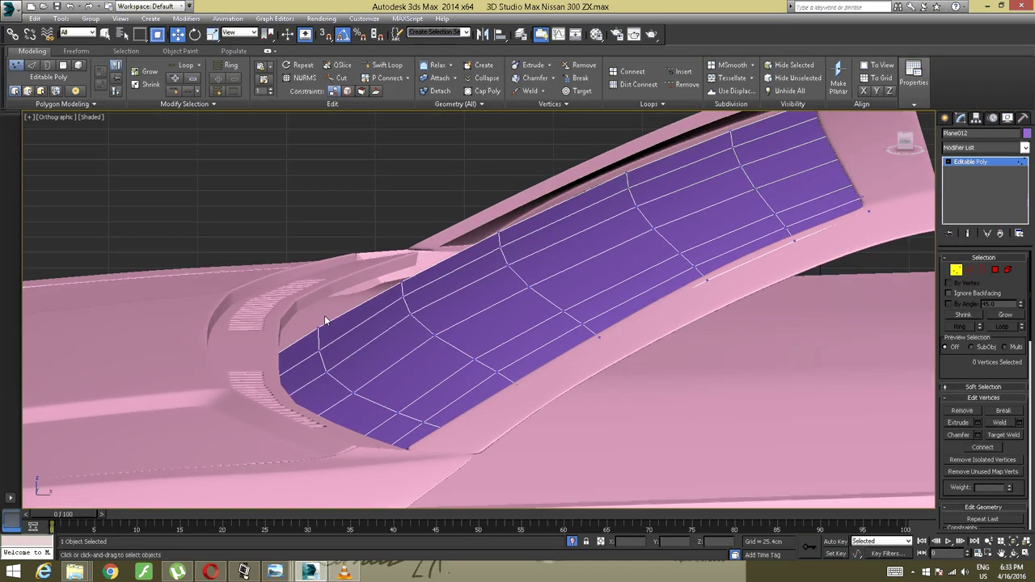
pyautogui.moveTo(300, 320); pyautogui.dragTo(440, 424)
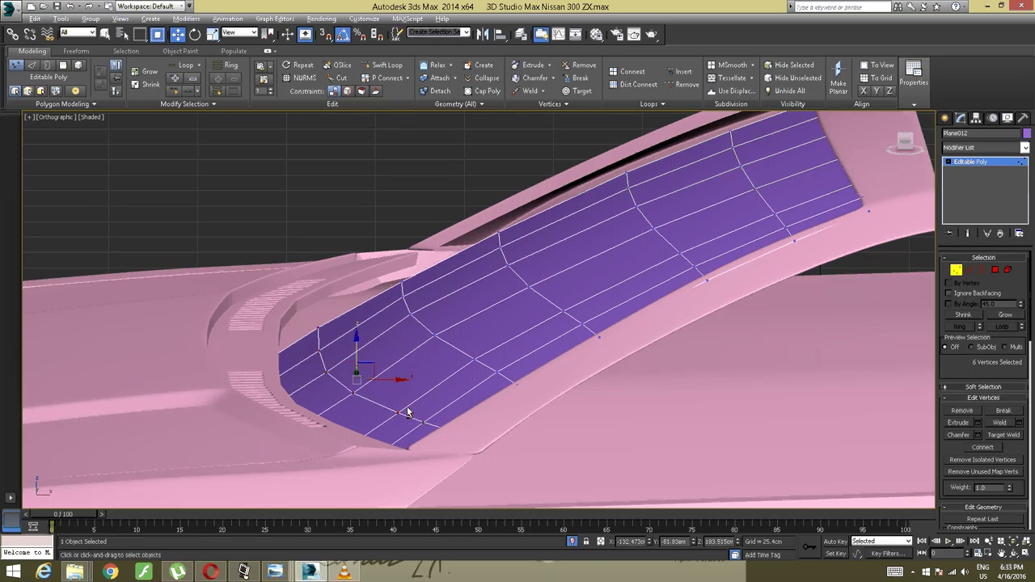
pyautogui.keyDown('alt'); pyautogui.moveTo(409, 415); pyautogui.dragTo(390, 395, button='middle'); pyautogui.keyUp('alt')
pyautogui.moveTo(357, 349); pyautogui.dragTo(354, 344)
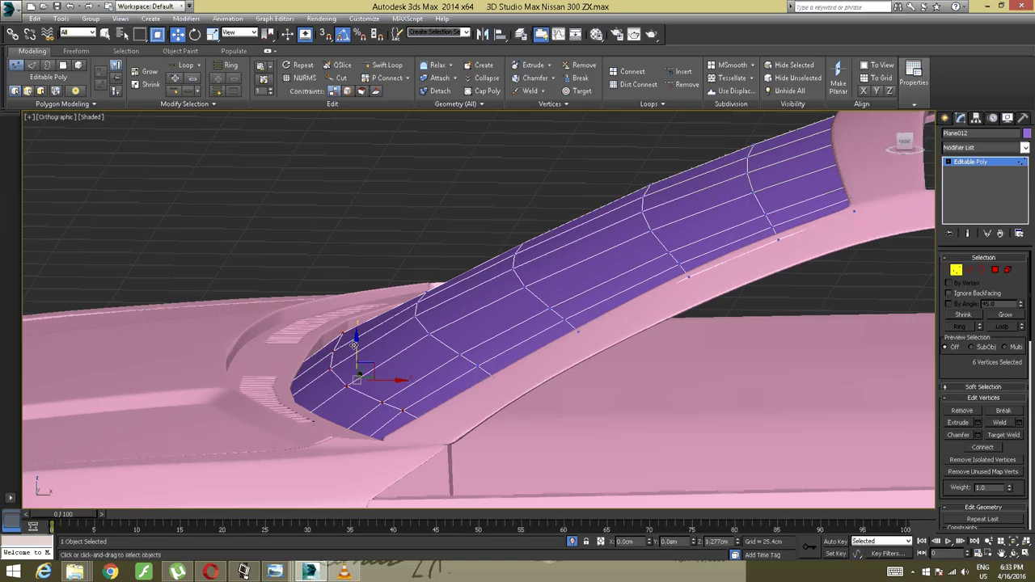
# Select the windshield's lower corner vertex and examine its fit against the cowl and pillar from above and at an angle
pyautogui.keyDown('alt'); pyautogui.moveTo(321, 359); pyautogui.dragTo(578, 399, button='middle'); pyautogui.keyUp('alt')
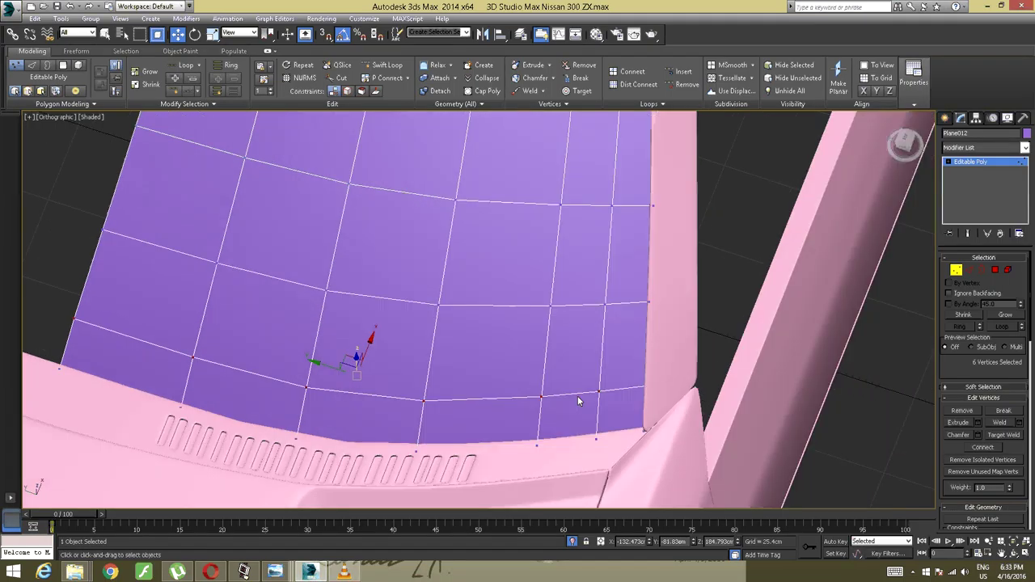
pyautogui.click(904, 140)
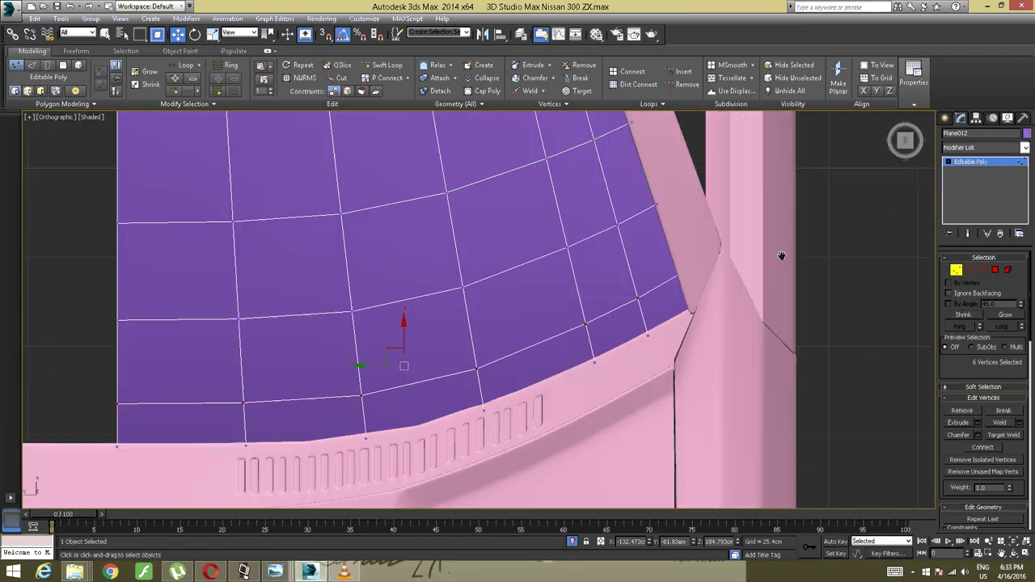
pyautogui.scroll(2, 718, 301)
pyautogui.moveTo(717, 301); pyautogui.dragTo(580, 307, button='middle')
pyautogui.moveTo(566, 289); pyautogui.dragTo(535, 316)
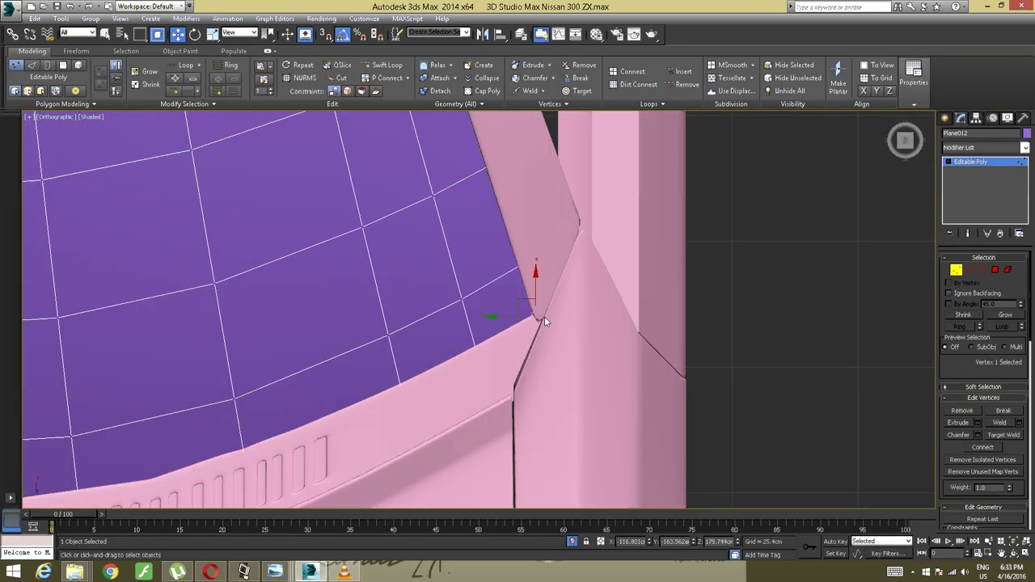
pyautogui.keyDown('alt'); pyautogui.moveTo(543, 287); pyautogui.dragTo(502, 288, button='middle'); pyautogui.keyUp('alt')
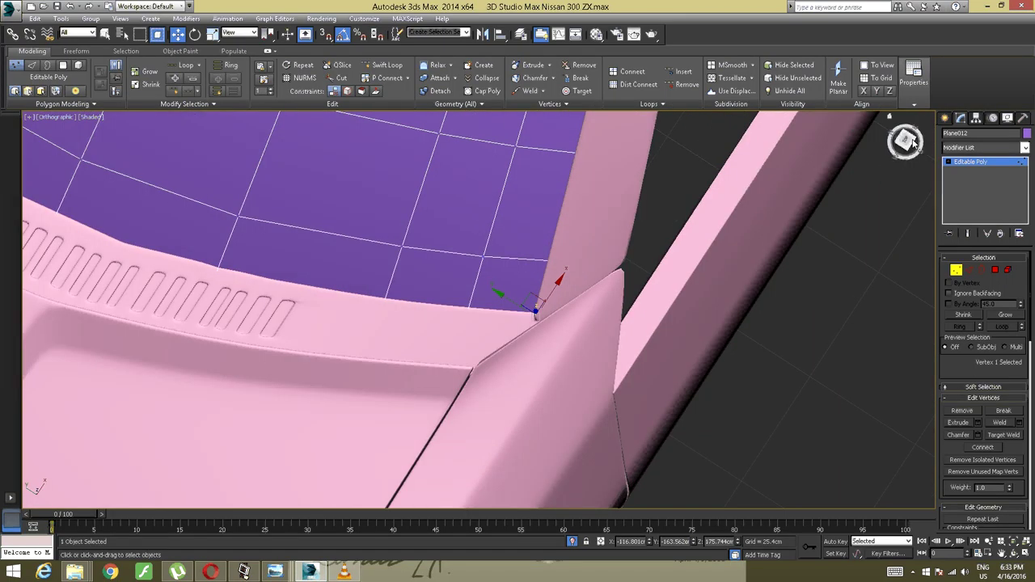
pyautogui.click(906, 141)
pyautogui.keyDown('alt'); pyautogui.moveTo(667, 256); pyautogui.dragTo(582, 340, button='middle'); pyautogui.keyUp('alt')
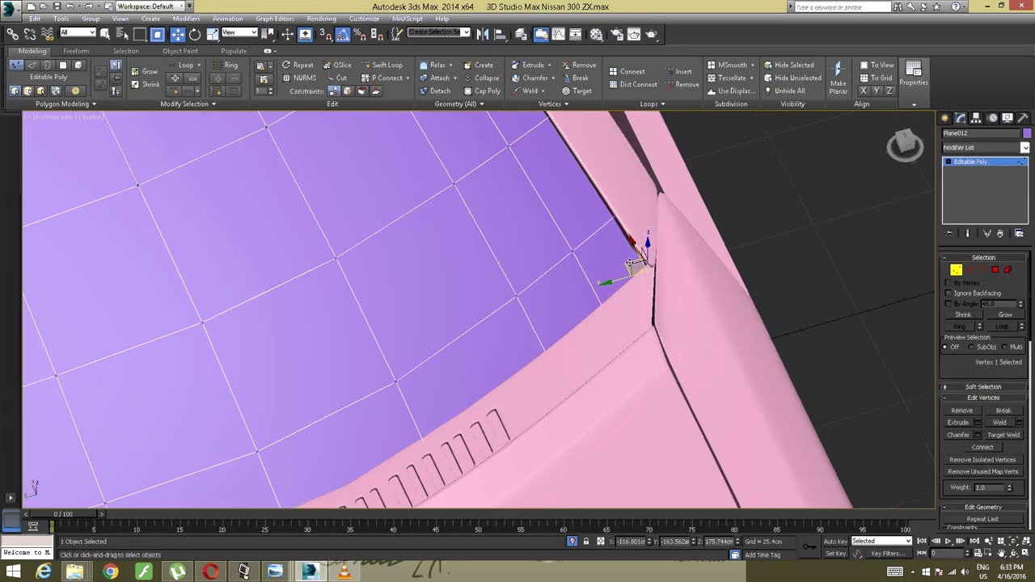
# Select the neighbouring pillar-edge and cowl-edge vertices one by one and inspect the windshield's fit around the corner
pyautogui.keyDown('alt'); pyautogui.moveTo(610, 275); pyautogui.dragTo(666, 211, button='middle'); pyautogui.keyUp('alt')
pyautogui.moveTo(666, 211); pyautogui.dragTo(635, 235)
pyautogui.keyDown('alt'); pyautogui.moveTo(604, 224); pyautogui.dragTo(612, 253, button='middle'); pyautogui.keyUp('alt')
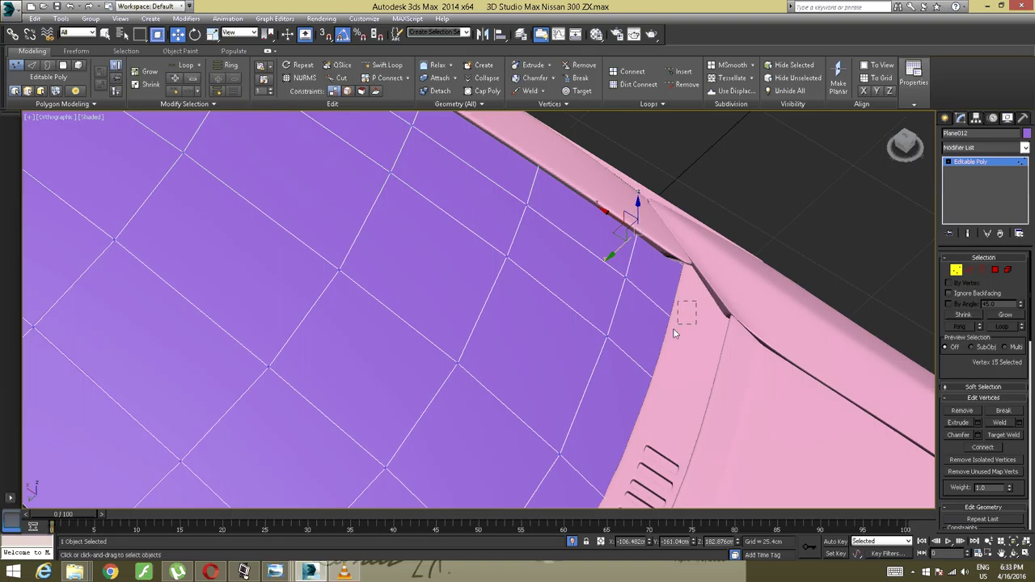
pyautogui.moveTo(673, 328); pyautogui.dragTo(673, 328)
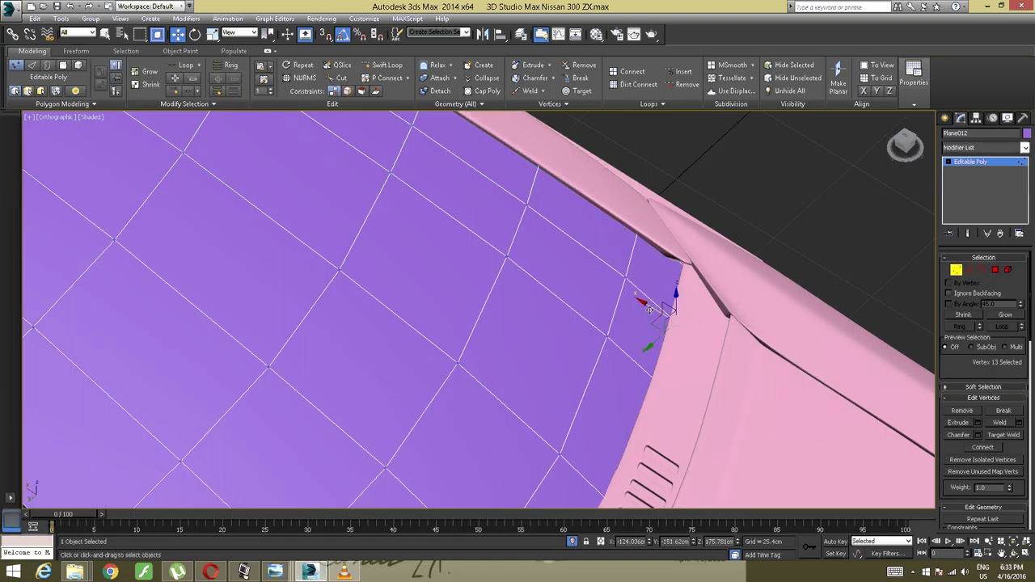
pyautogui.keyDown('alt'); pyautogui.moveTo(652, 308); pyautogui.dragTo(664, 263, button='middle'); pyautogui.keyUp('alt')
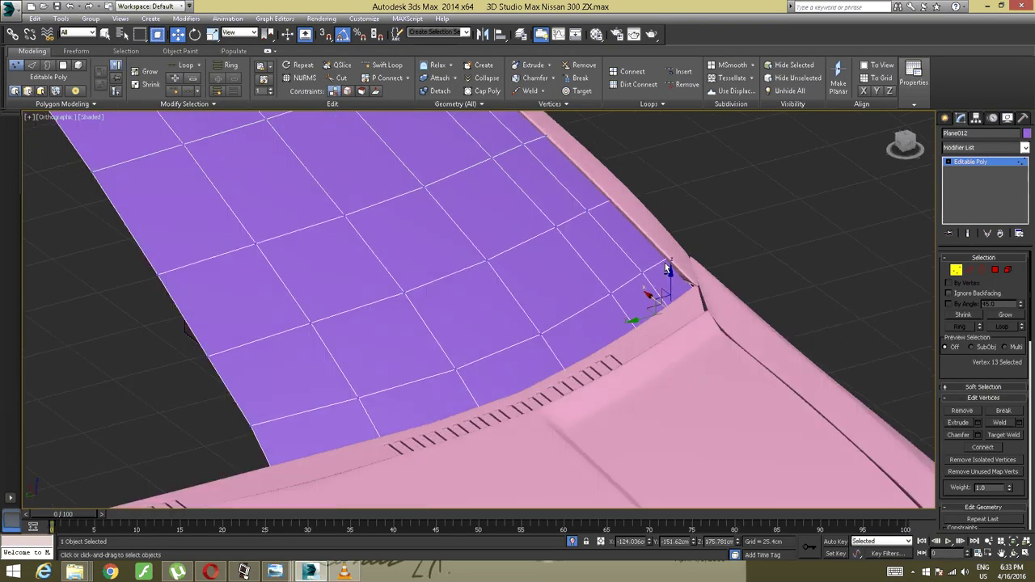
pyautogui.keyDown('alt'); pyautogui.moveTo(691, 228); pyautogui.dragTo(495, 279, button='middle'); pyautogui.keyUp('alt')
pyautogui.scroll(4, 563, 293)
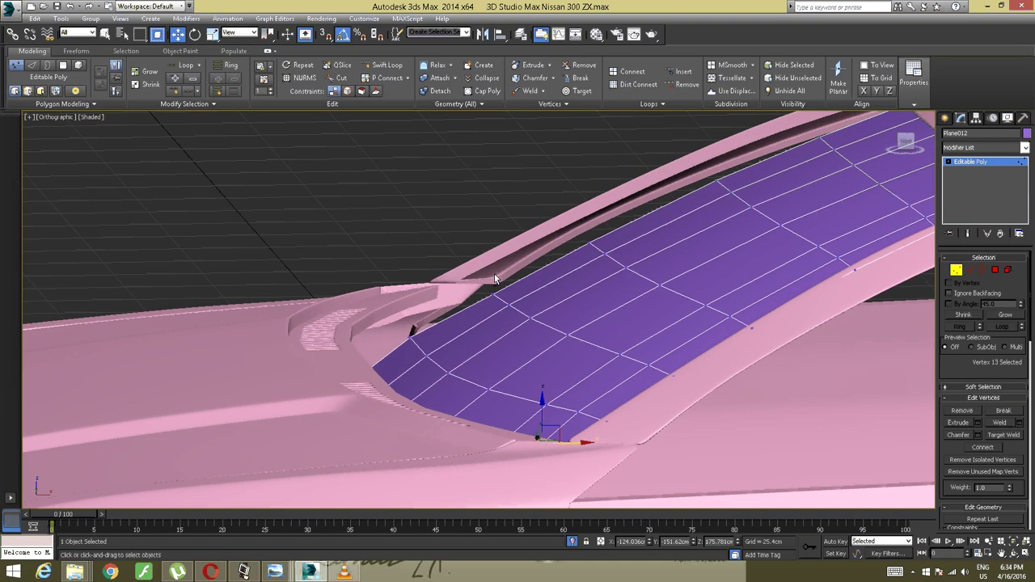
# Try to lower a vertex in the windshield row just above the cowl, near the centre line, and undo the move
pyautogui.moveTo(425, 321); pyautogui.dragTo(418, 363)
pyautogui.keyDown('alt'); pyautogui.moveTo(426, 333); pyautogui.dragTo(410, 349, button='middle'); pyautogui.keyUp('alt')
pyautogui.click(448, 295)
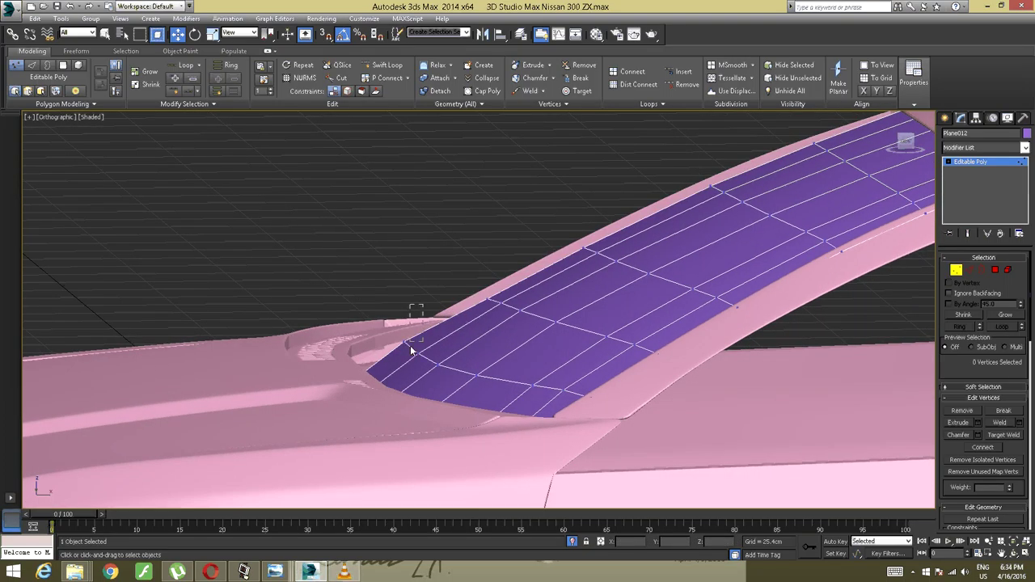
pyautogui.click(410, 349)
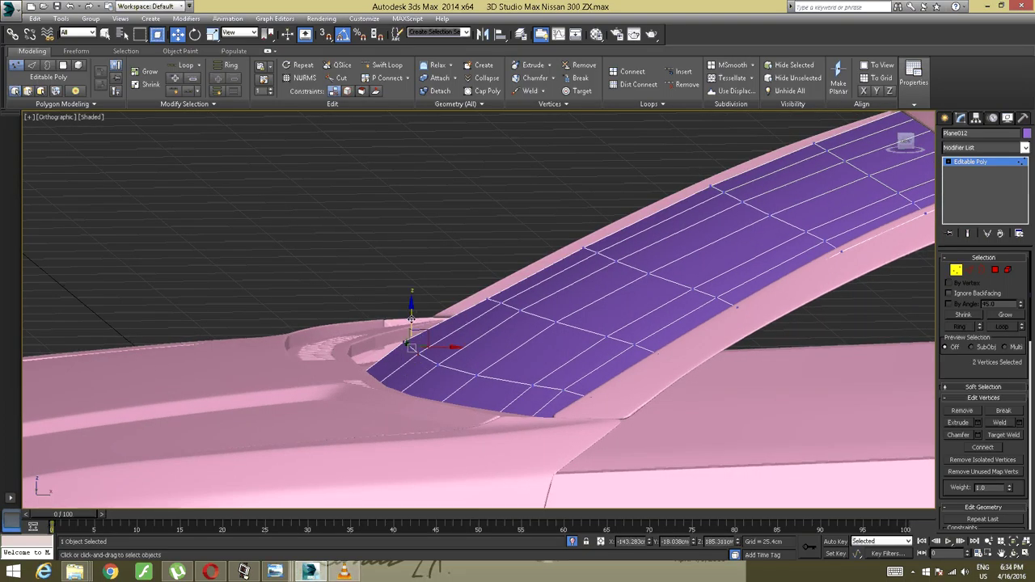
pyautogui.click(447, 302)
pyautogui.moveTo(395, 347); pyautogui.dragTo(401, 319)
pyautogui.keyDown('alt'); pyautogui.moveTo(401, 319); pyautogui.dragTo(501, 309, button='middle'); pyautogui.keyUp('alt')
pyautogui.click(502, 346)
pyautogui.moveTo(501, 309); pyautogui.dragTo(502, 325)
pyautogui.hotkey('ctrl', 'z')
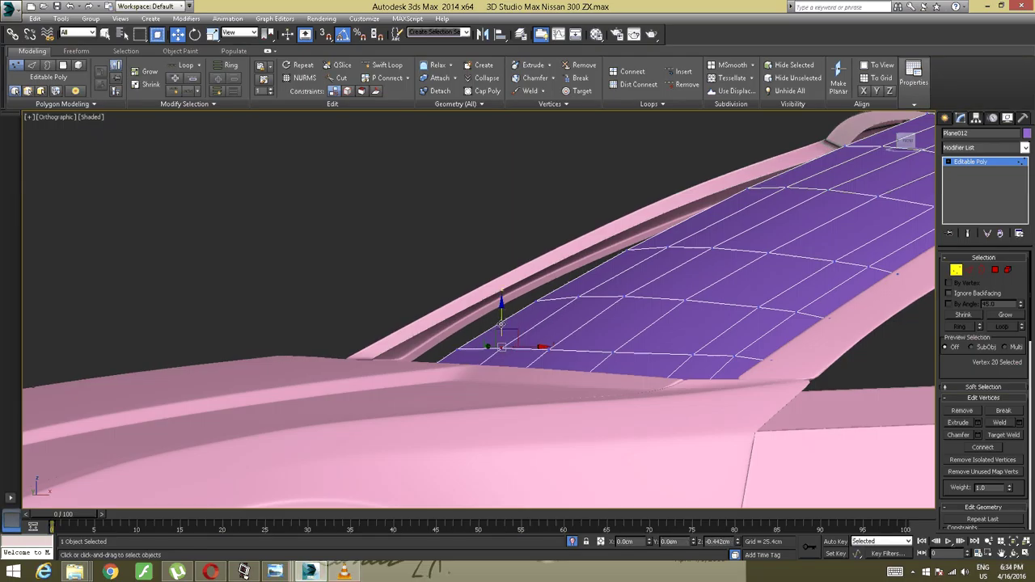
pyautogui.click(239, 571)
pyautogui.click(239, 570)
# Lower the third vertex from the centre line in the row just above the cowl to about Z 184.6 cm
pyautogui.keyDown('alt'); pyautogui.moveTo(414, 375); pyautogui.dragTo(417, 352, button='middle'); pyautogui.keyUp('alt')
pyautogui.click(428, 359)
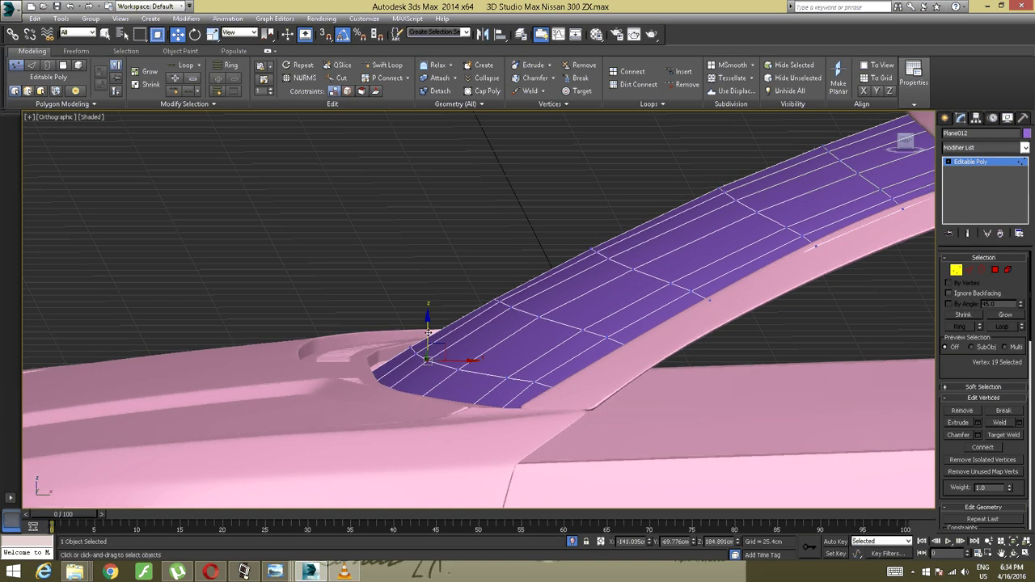
pyautogui.moveTo(428, 329); pyautogui.dragTo(428, 331)
pyautogui.keyDown('alt'); pyautogui.moveTo(427, 331); pyautogui.dragTo(453, 341, button='middle'); pyautogui.keyUp('alt')
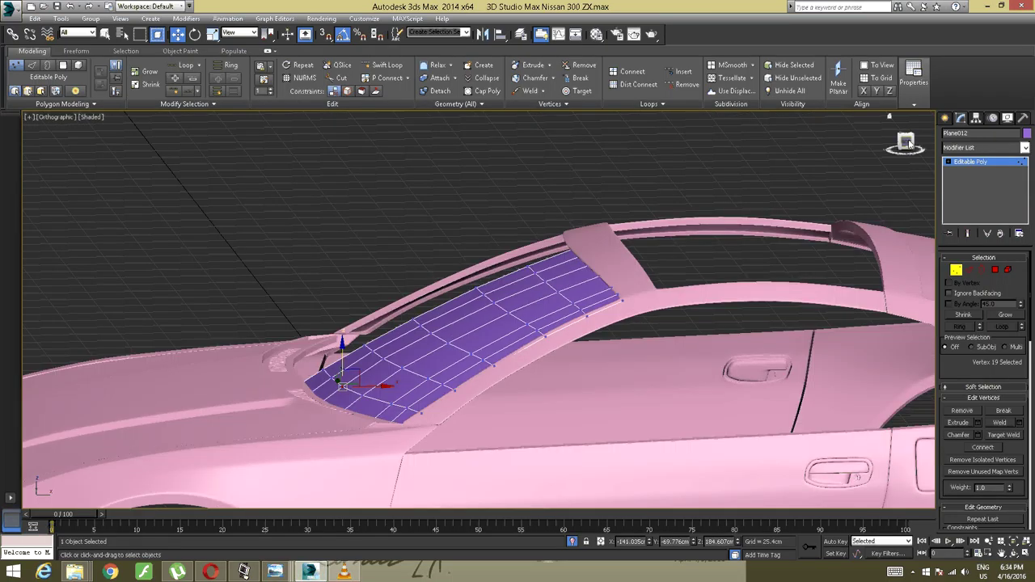
# End the isolation and compare the windshield with the reference blueprints from the front and from above
pyautogui.click(908, 142)
pyautogui.rightClick(611, 285)
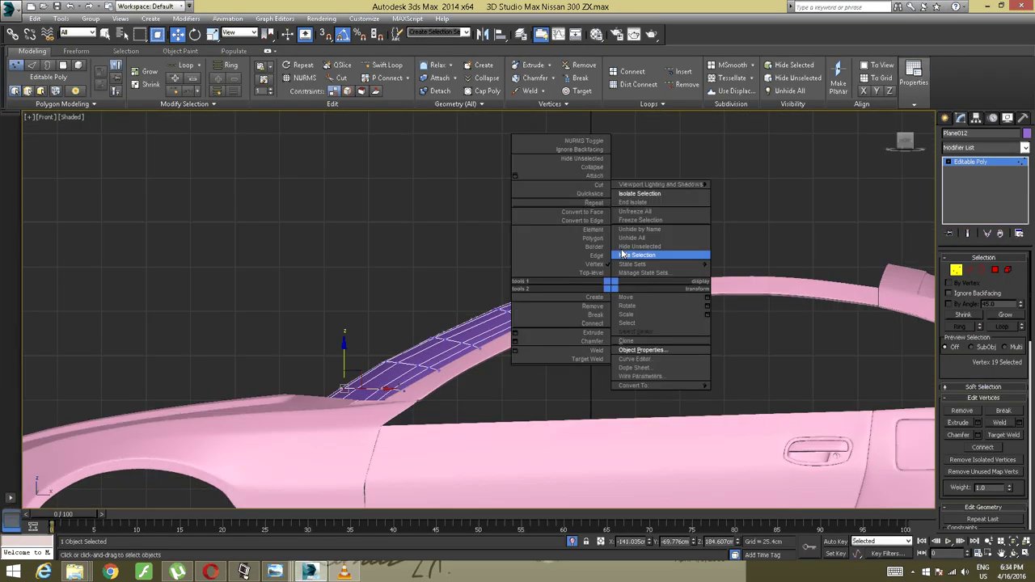
pyautogui.click(629, 204)
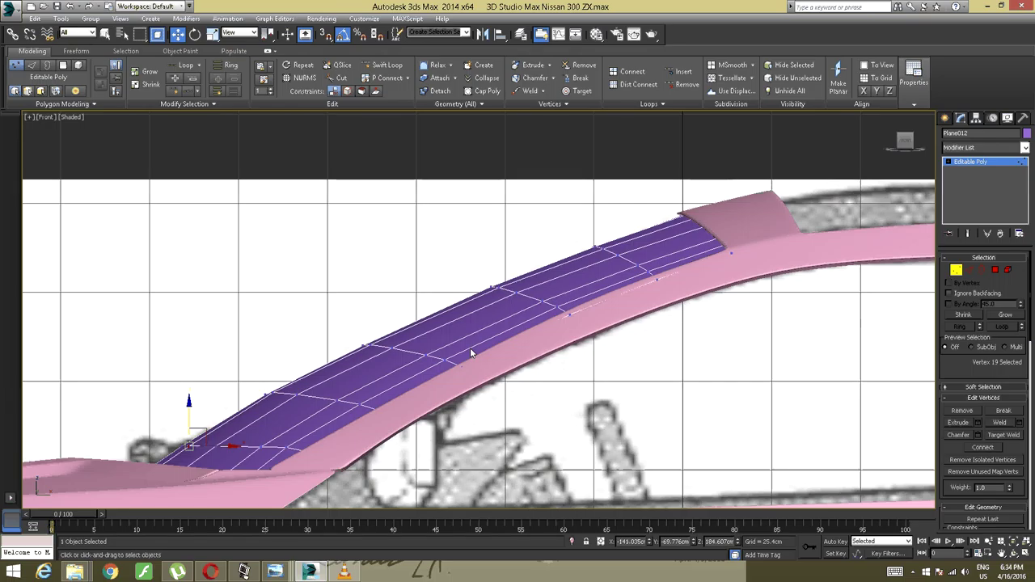
pyautogui.moveTo(312, 378)
pyautogui.keyDown('alt'); pyautogui.mouseDown(button='middle')
pyautogui.moveTo(353, 386)
pyautogui.moveTo(321, 357)
pyautogui.moveTo(444, 347)
pyautogui.moveTo(476, 322)
pyautogui.moveTo(876, 204)
pyautogui.mouseUp(button='middle'); pyautogui.keyUp('alt')
pyautogui.scroll(-2, 488, 321)
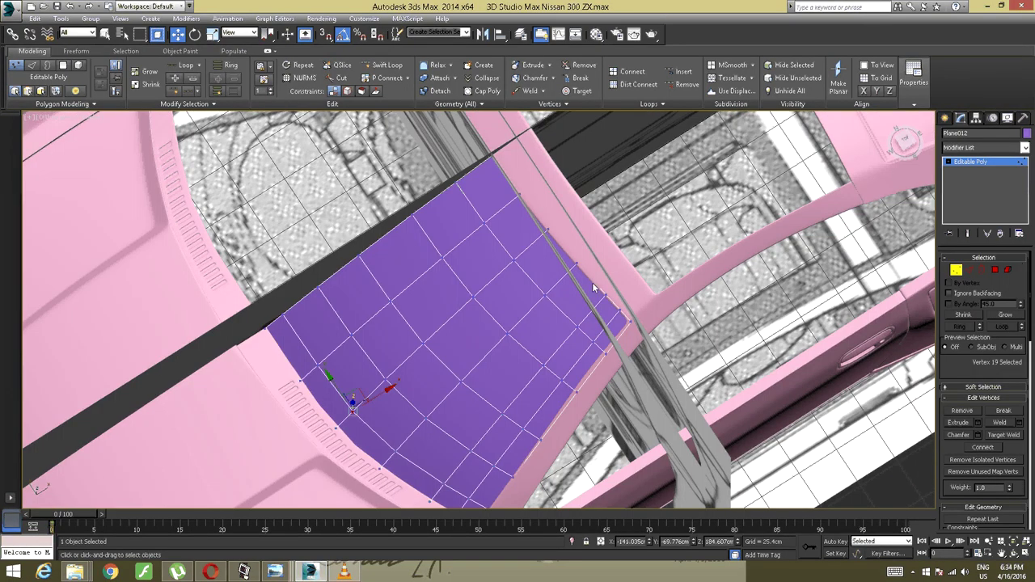
# Switch to polygon editing and try selecting the windshield polygons one by one along the cowl and centre line
pyautogui.rightClick(482, 281)
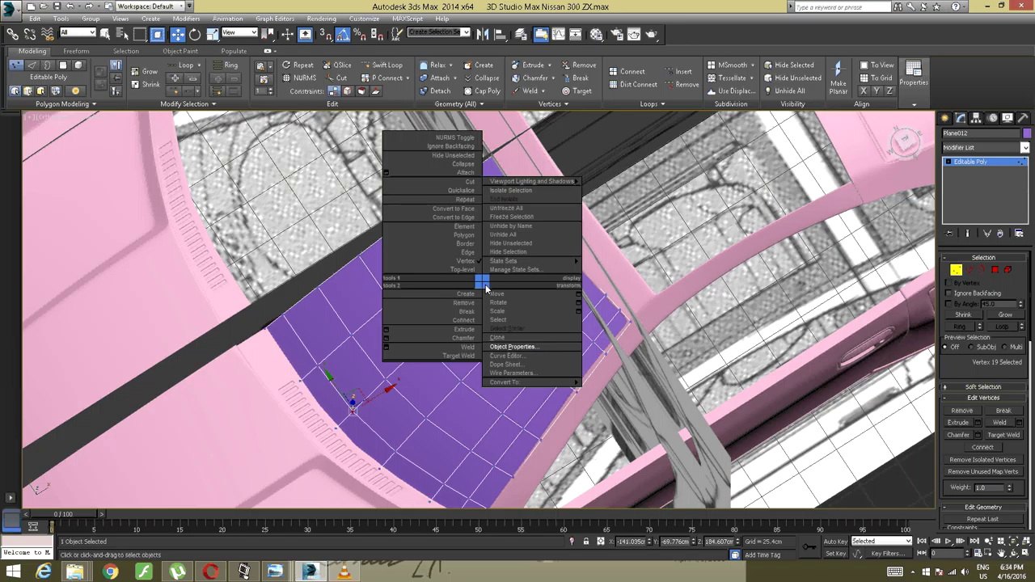
pyautogui.click(462, 234)
pyautogui.keyDown('alt'); pyautogui.moveTo(454, 321); pyautogui.dragTo(427, 343, button='middle'); pyautogui.keyUp('alt')
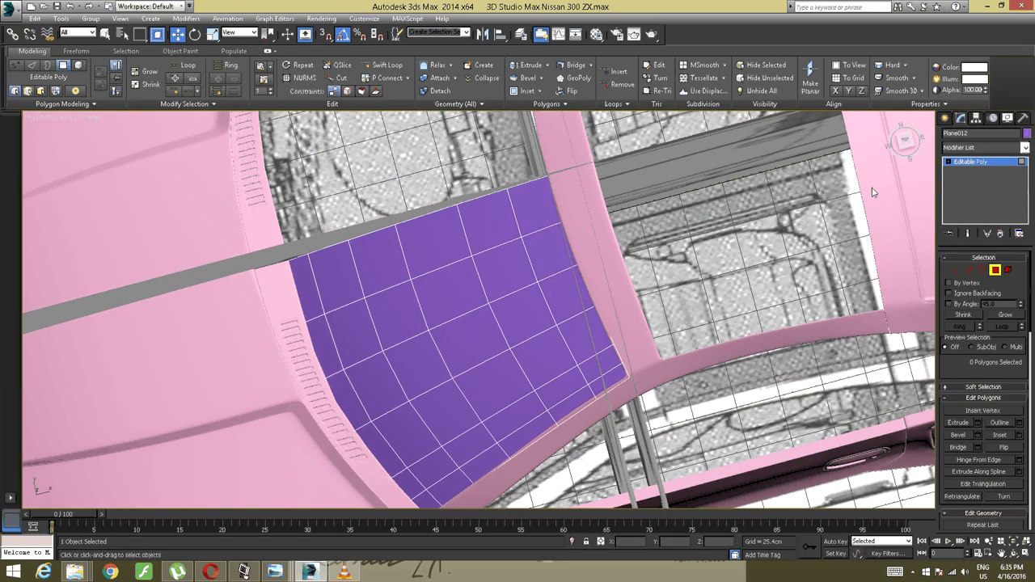
pyautogui.click(904, 142)
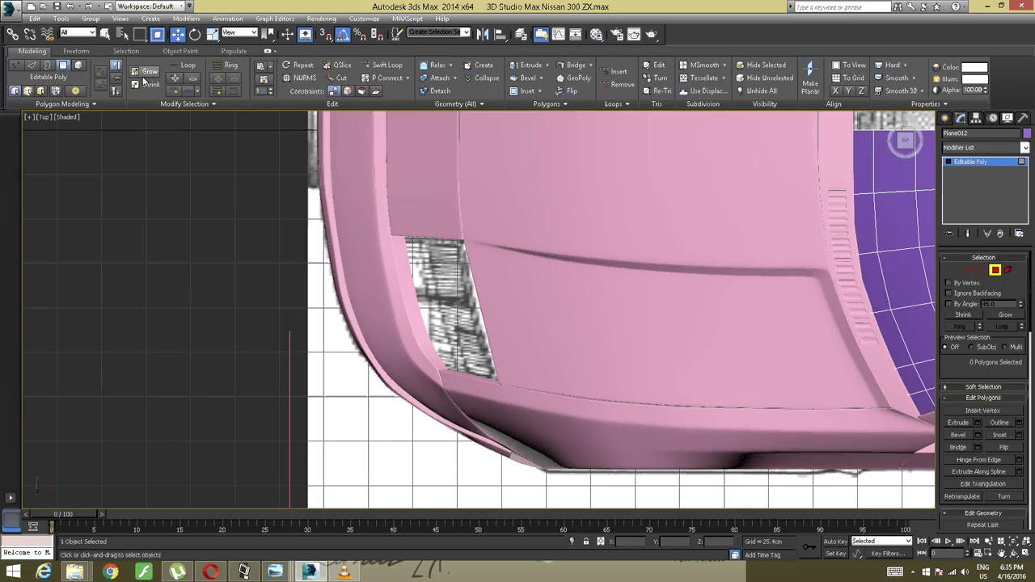
pyautogui.moveTo(393, 237); pyautogui.dragTo(996, 224, button='middle')
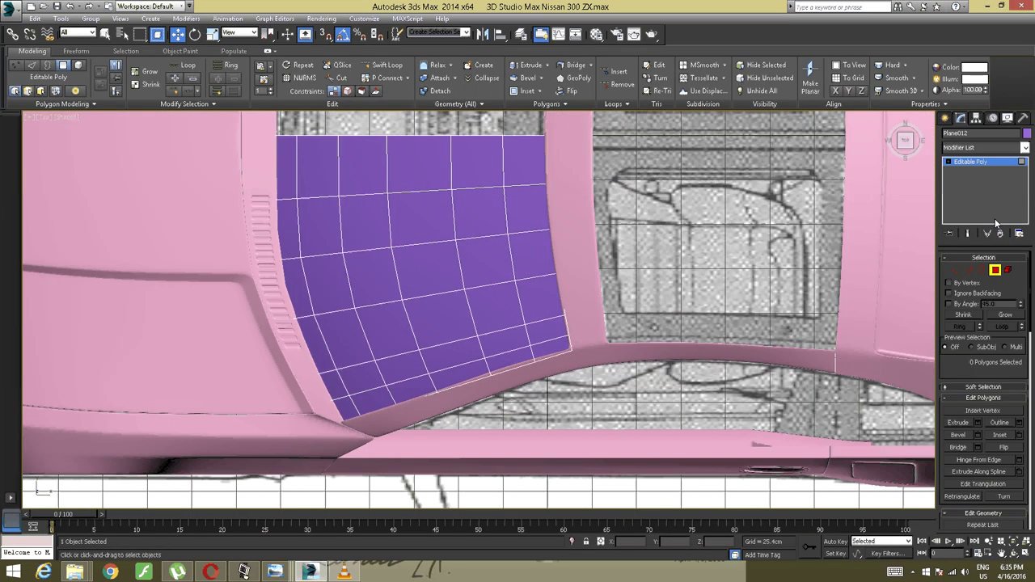
pyautogui.click(343, 403)
pyautogui.keyDown('ctrl'); pyautogui.click(332, 384); pyautogui.keyUp('ctrl')
pyautogui.keyDown('ctrl'); pyautogui.click(313, 341); pyautogui.keyUp('ctrl')
pyautogui.keyDown('ctrl'); pyautogui.click(301, 306); pyautogui.keyUp('ctrl')
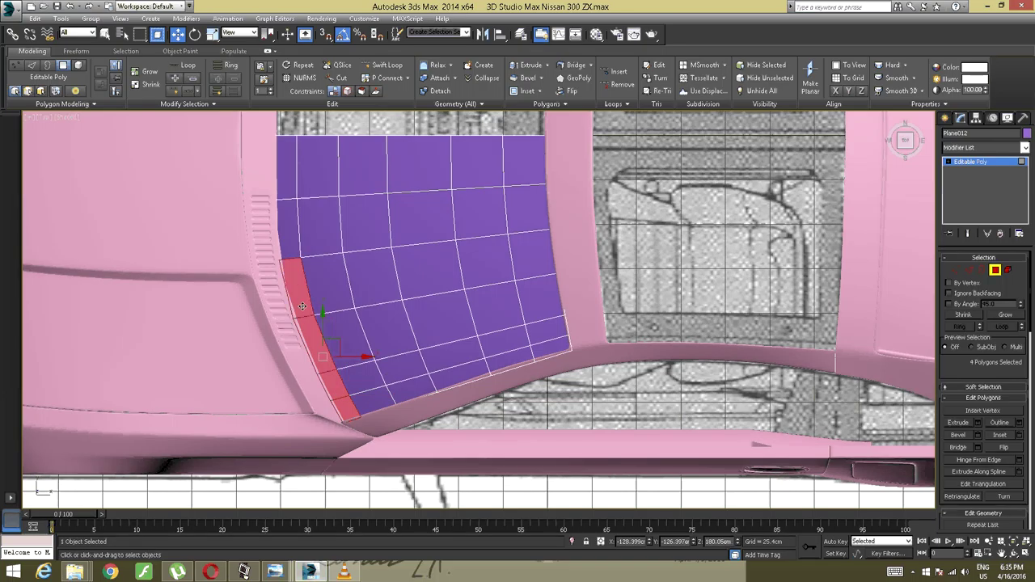
pyautogui.keyDown('ctrl'); pyautogui.click(288, 248); pyautogui.keyUp('ctrl')
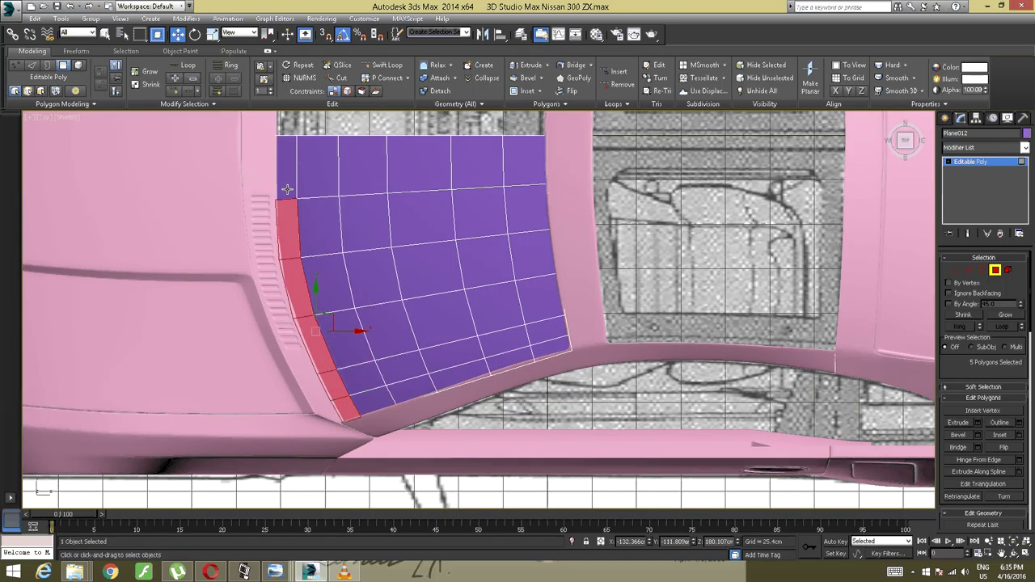
pyautogui.keyDown('ctrl'); pyautogui.click(287, 187); pyautogui.keyUp('ctrl')
pyautogui.keyDown('ctrl'); pyautogui.click(319, 170); pyautogui.keyUp('ctrl')
pyautogui.keyDown('ctrl'); pyautogui.click(365, 169); pyautogui.keyUp('ctrl')
pyautogui.keyDown('ctrl'); pyautogui.click(428, 170); pyautogui.keyUp('ctrl')
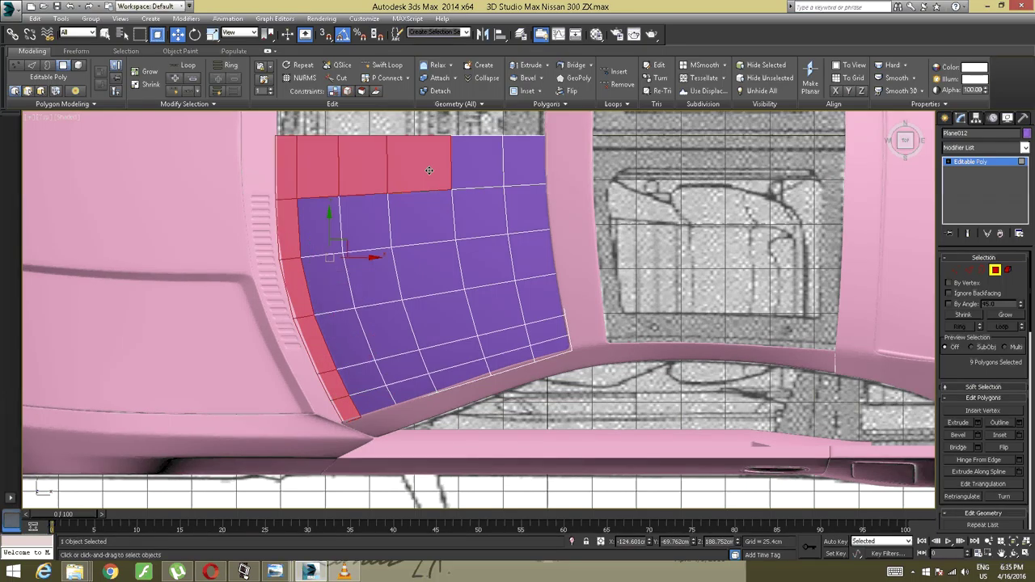
pyautogui.keyDown('ctrl'); pyautogui.click(462, 167); pyautogui.keyUp('ctrl')
# Select the whole windshield as an element and return to polygon editing with all its polygons selected
pyautogui.click(77, 64)
pyautogui.click(400, 232)
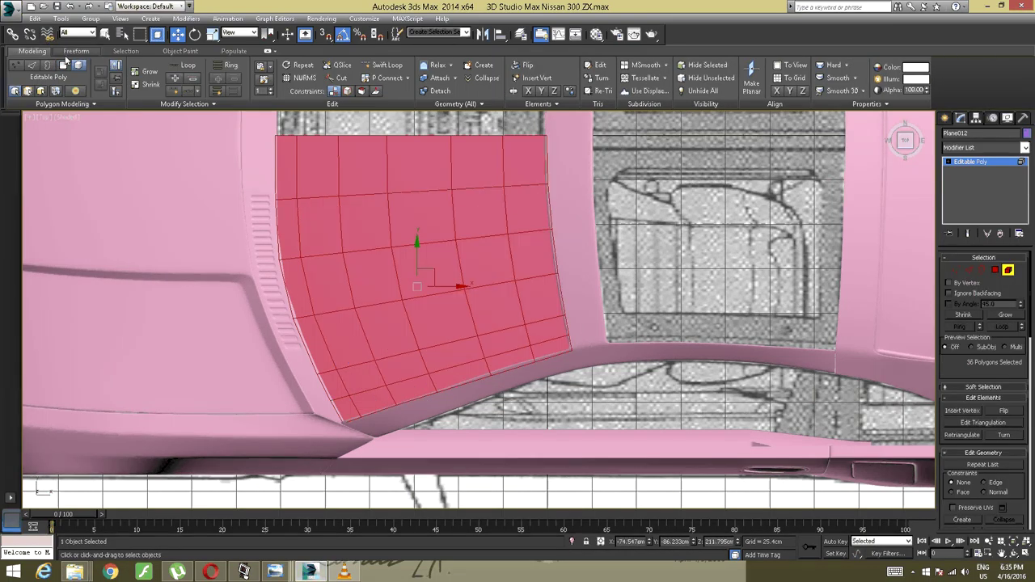
pyautogui.click(74, 51)
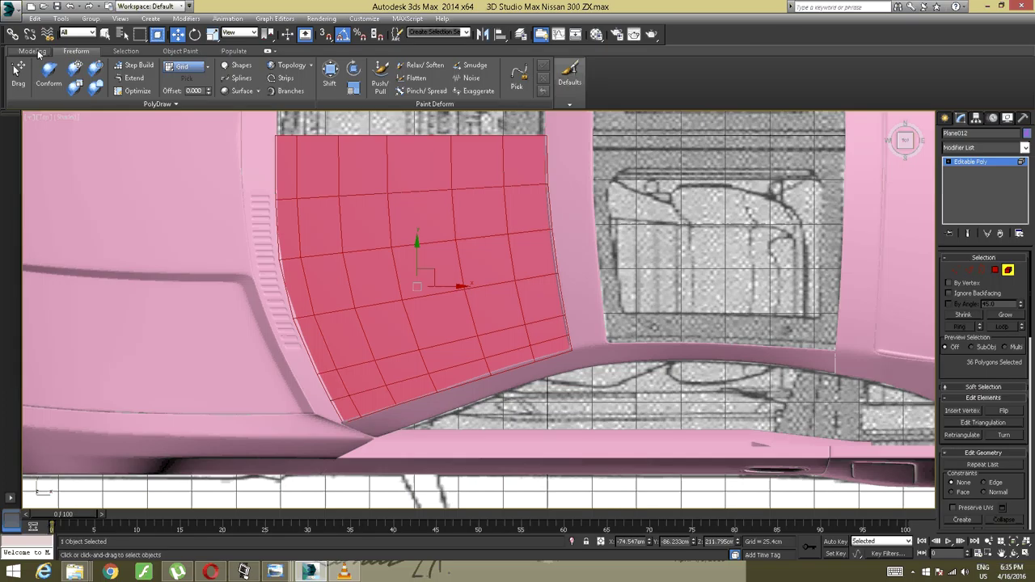
pyautogui.click(32, 51)
pyautogui.click(62, 65)
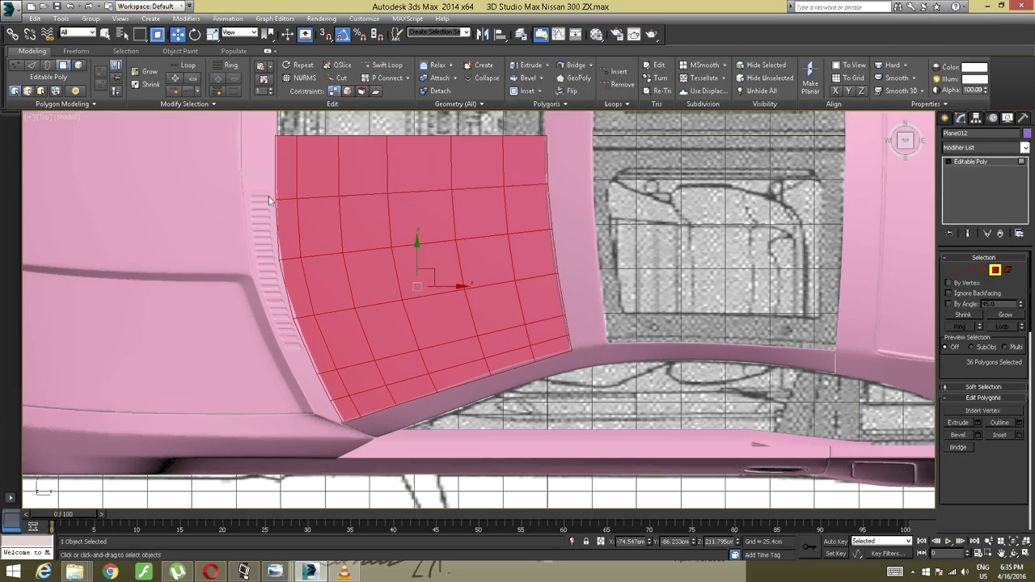
# Inset all the selected windshield polygons slightly as a group to form a narrow border around the glass
pyautogui.rightClick(411, 185)
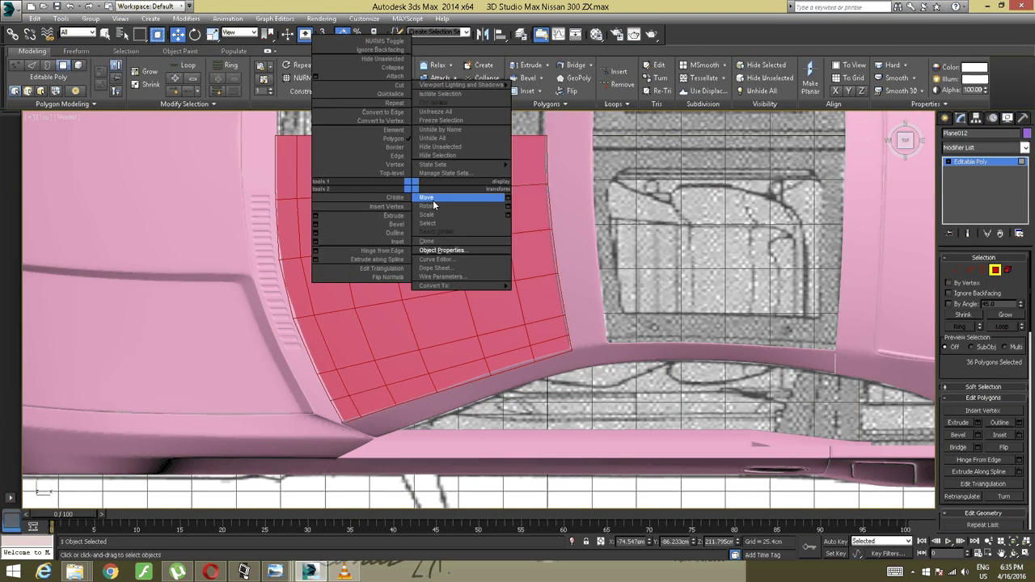
pyautogui.click(400, 242)
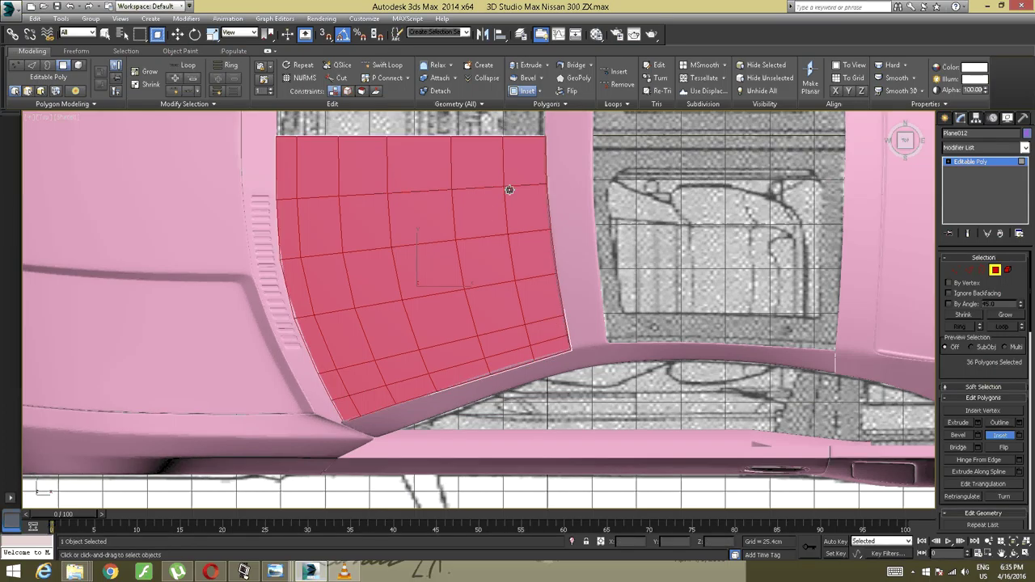
pyautogui.moveTo(509, 189); pyautogui.dragTo(505, 192)
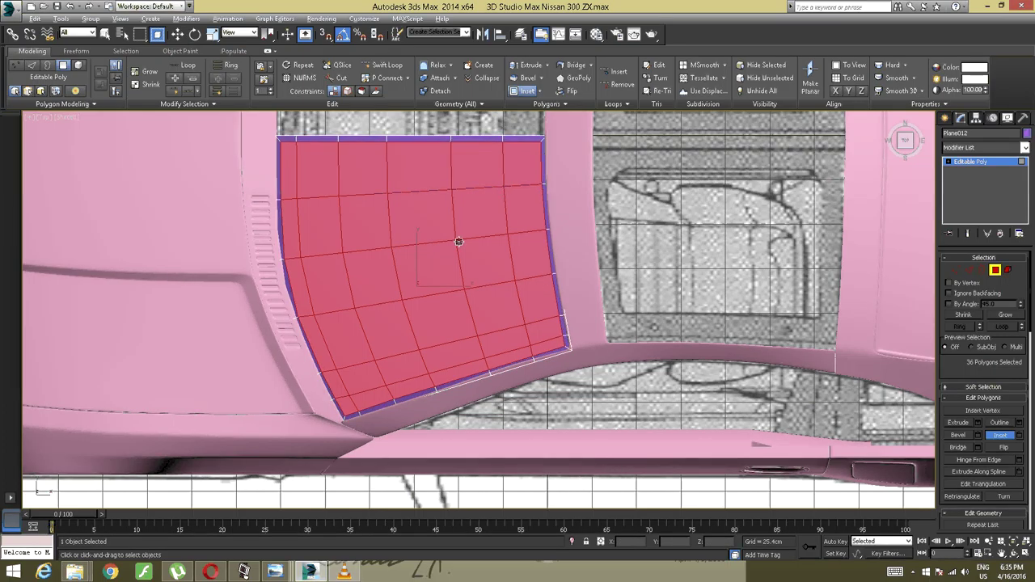
pyautogui.scroll(4, 459, 242)
pyautogui.keyDown('alt'); pyautogui.moveTo(446, 246); pyautogui.dragTo(417, 173, button='middle'); pyautogui.keyUp('alt')
pyautogui.keyDown('alt'); pyautogui.moveTo(330, 272); pyautogui.dragTo(363, 238, button='middle'); pyautogui.keyUp('alt')
pyautogui.press('w')
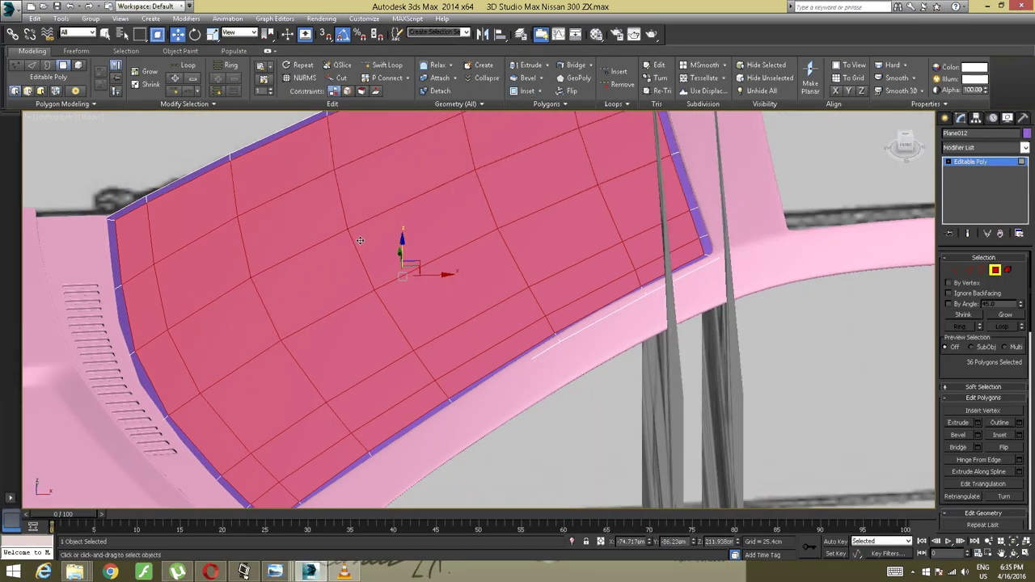
# Isolate the windshield again and clear the polygon selection to work on the inset corner at the cowl and centre line
pyautogui.rightClick(355, 241)
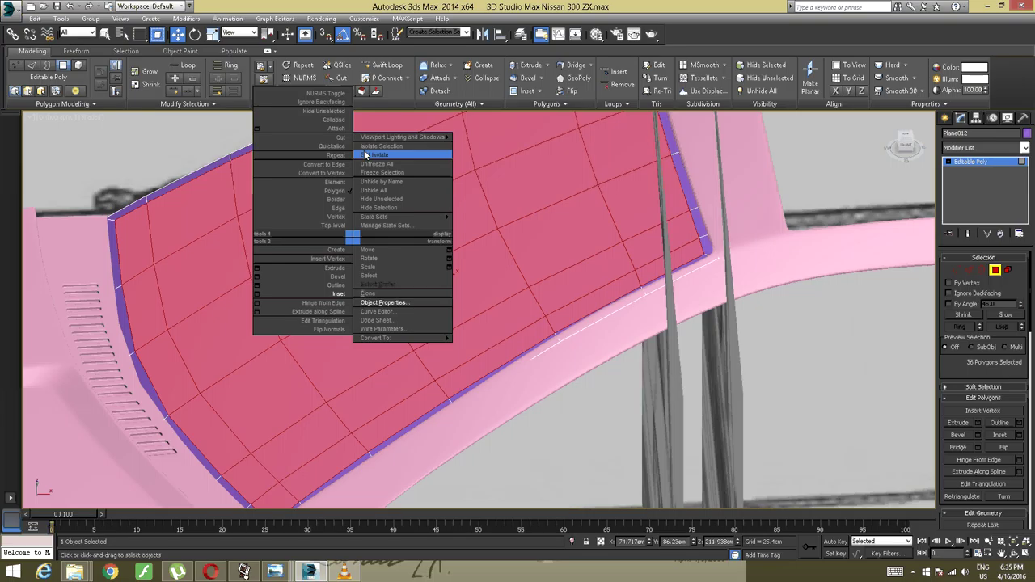
pyautogui.click(365, 154)
pyautogui.keyDown('alt'); pyautogui.moveTo(314, 230); pyautogui.dragTo(371, 264, button='middle'); pyautogui.keyUp('alt')
pyautogui.scroll(4, 372, 249)
pyautogui.scroll(4, 362, 295)
pyautogui.moveTo(329, 332); pyautogui.dragTo(393, 239, button='middle')
pyautogui.click(257, 339)
pyautogui.scroll(2, 293, 260)
pyautogui.moveTo(297, 265); pyautogui.dragTo(276, 222, button='middle')
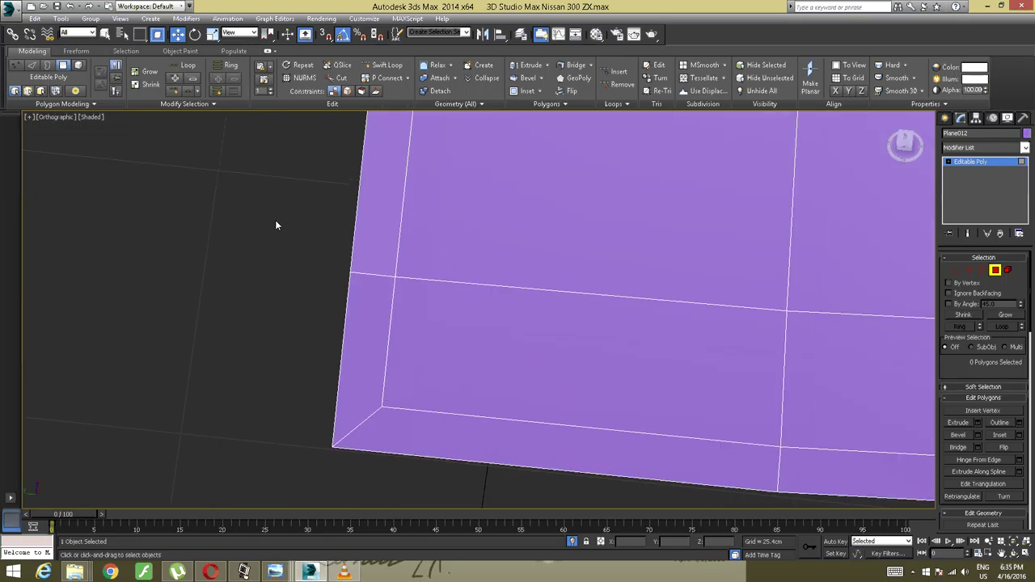
# Cut edges from the inset's inner corners at the centre line straight across to the outer centre-line edge
pyautogui.click(338, 77)
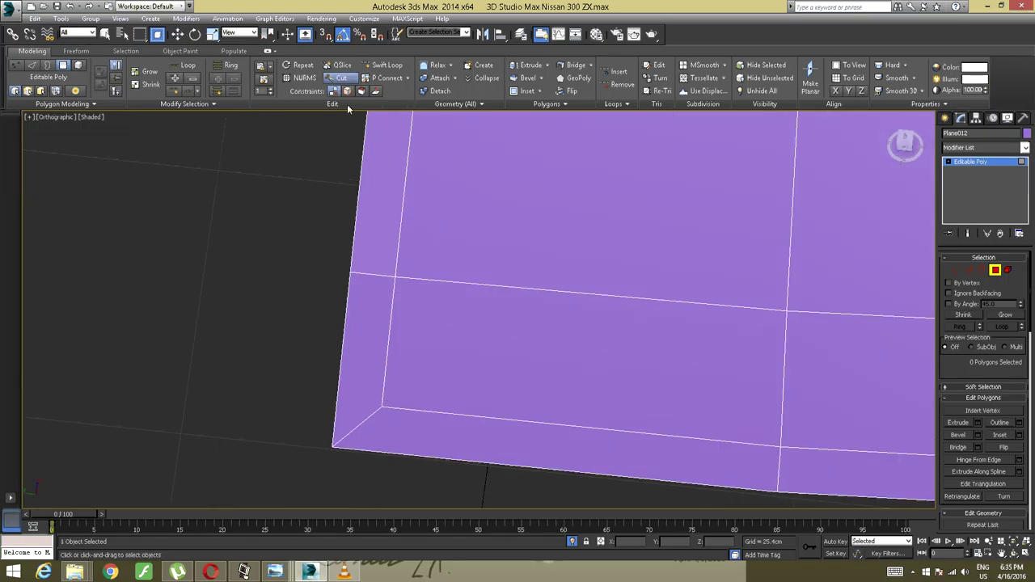
pyautogui.click(382, 406)
pyautogui.scroll(-3, 365, 351)
pyautogui.moveTo(472, 145); pyautogui.dragTo(430, 356, button='middle')
pyautogui.moveTo(474, 191); pyautogui.dragTo(453, 304, button='middle')
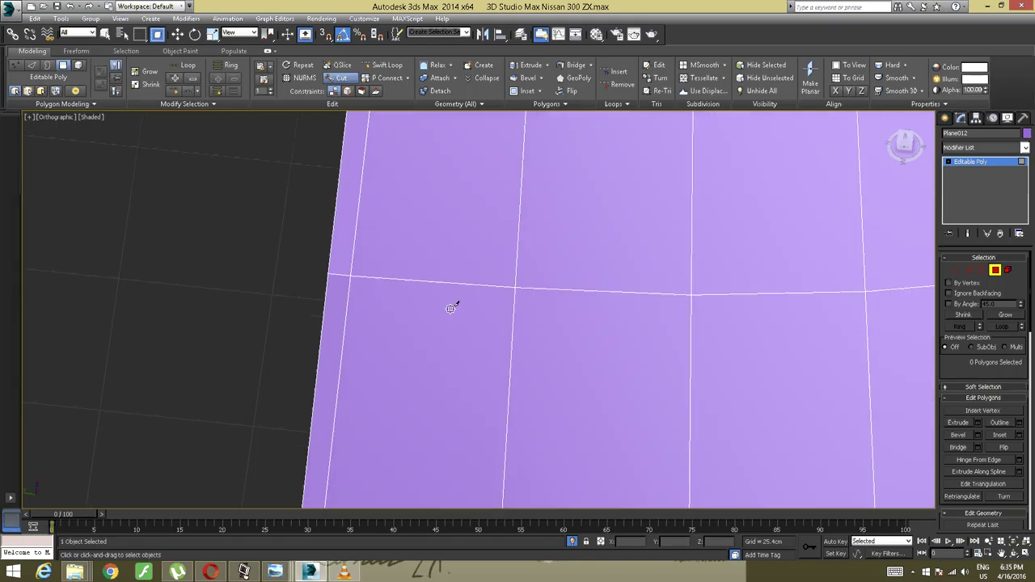
pyautogui.moveTo(462, 218); pyautogui.dragTo(449, 295, button='middle')
pyautogui.moveTo(506, 123); pyautogui.dragTo(477, 269, button='middle')
pyautogui.scroll(3, 397, 261)
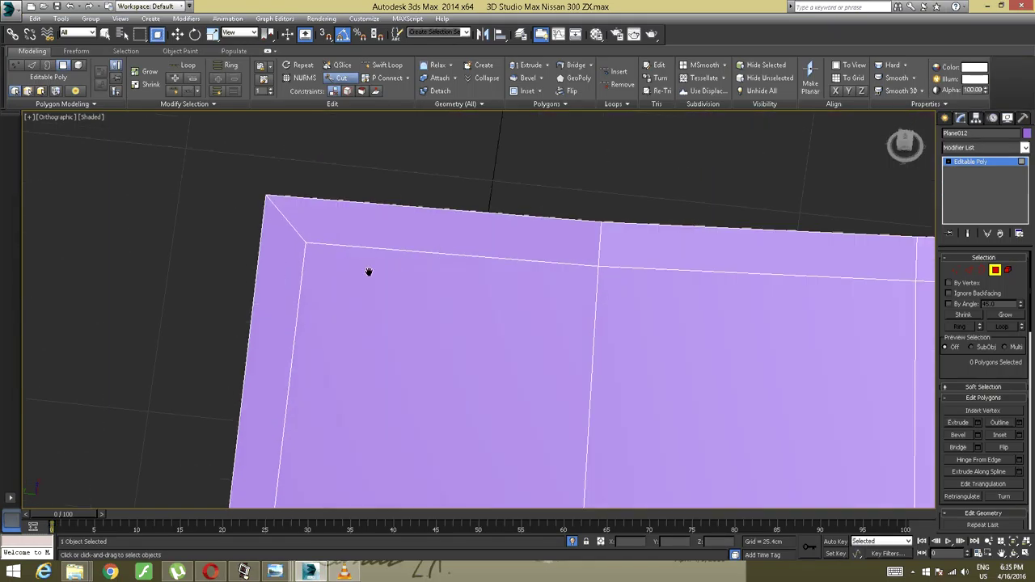
pyautogui.scroll(3, 367, 273)
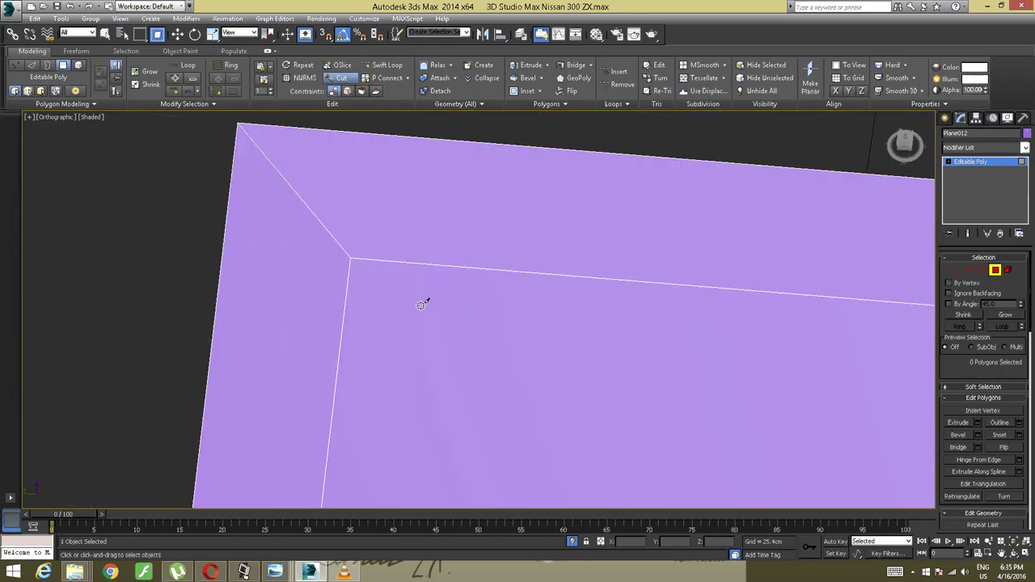
pyautogui.click(349, 258)
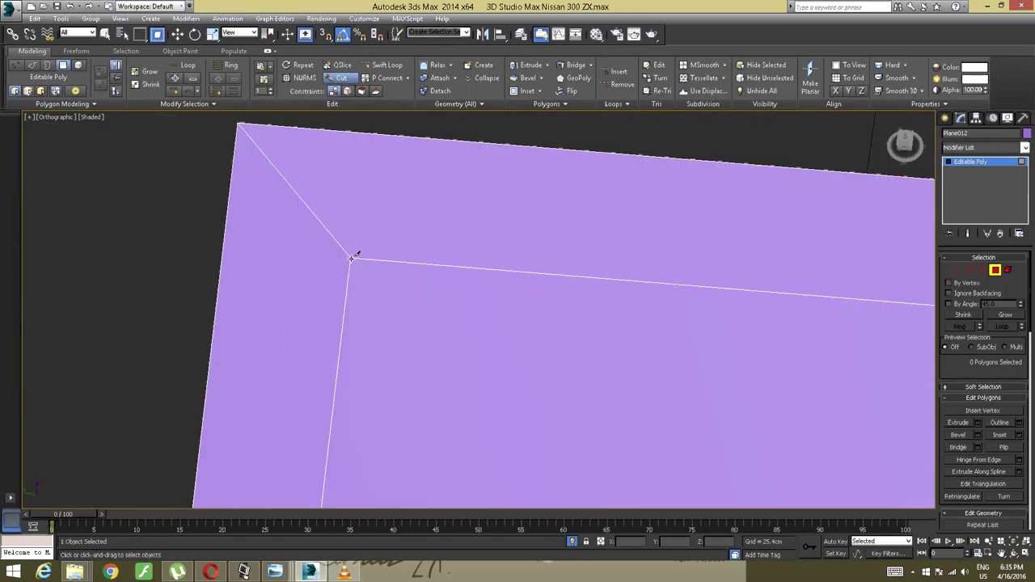
pyautogui.click(224, 247)
pyautogui.press('w')
# Switch to vertex editing and target-weld the inset's corner vertex at the crossbar onto the new centre-line edge vertex
pyautogui.rightClick(262, 233)
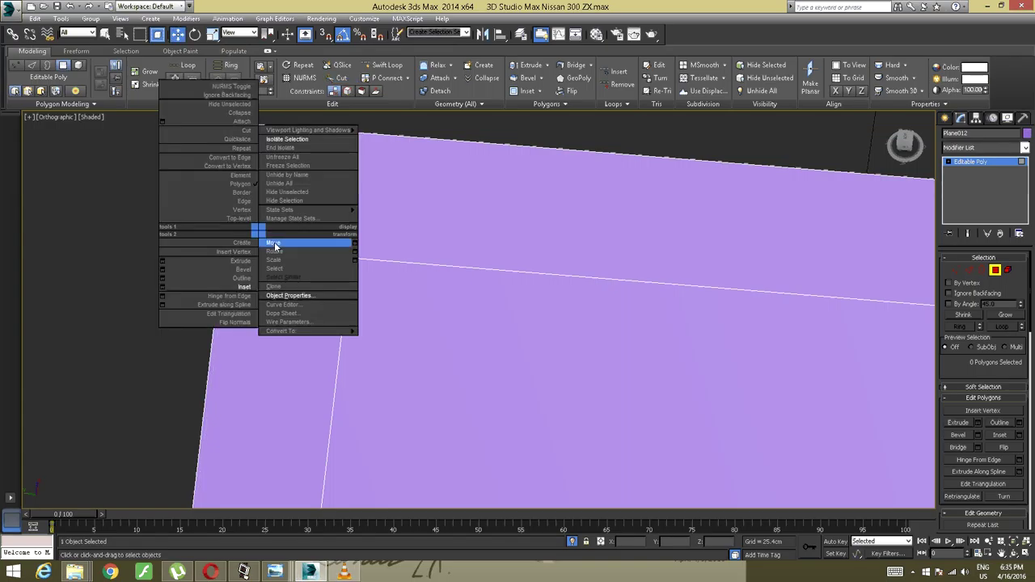
pyautogui.moveTo(353, 212); pyautogui.dragTo(449, 276, button='middle')
pyautogui.rightClick(459, 258)
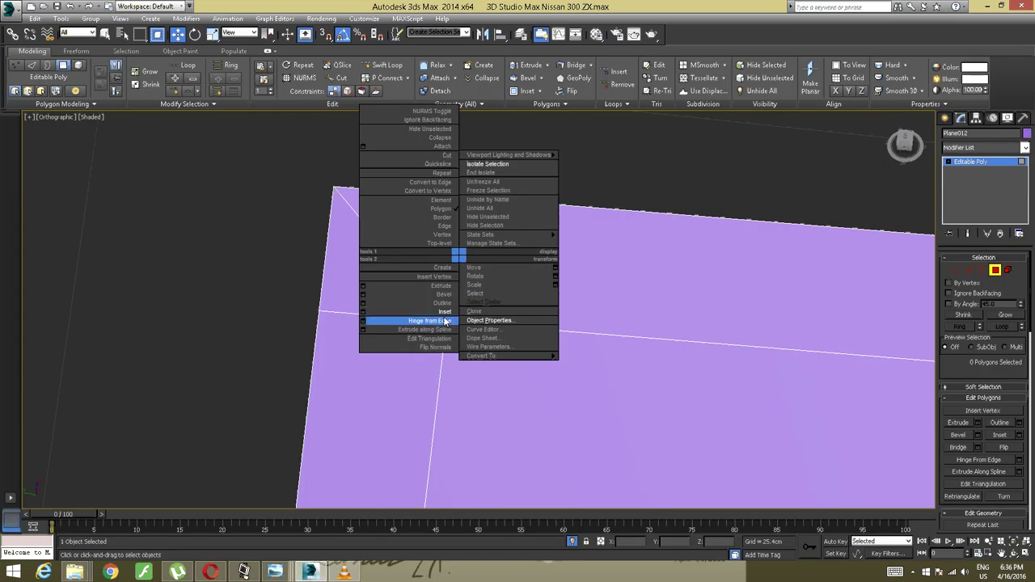
pyautogui.click(440, 234)
pyautogui.rightClick(443, 279)
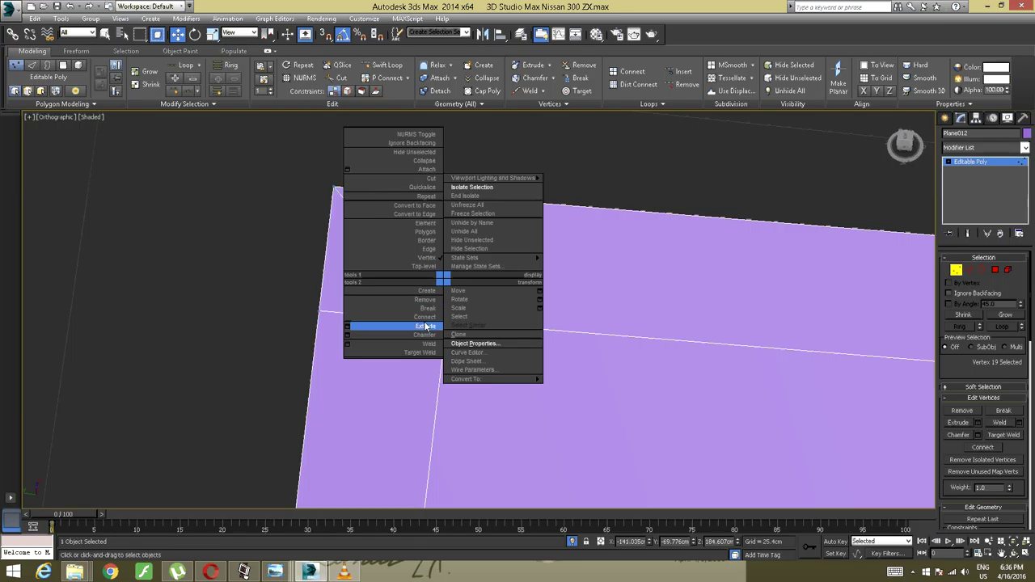
pyautogui.click(420, 353)
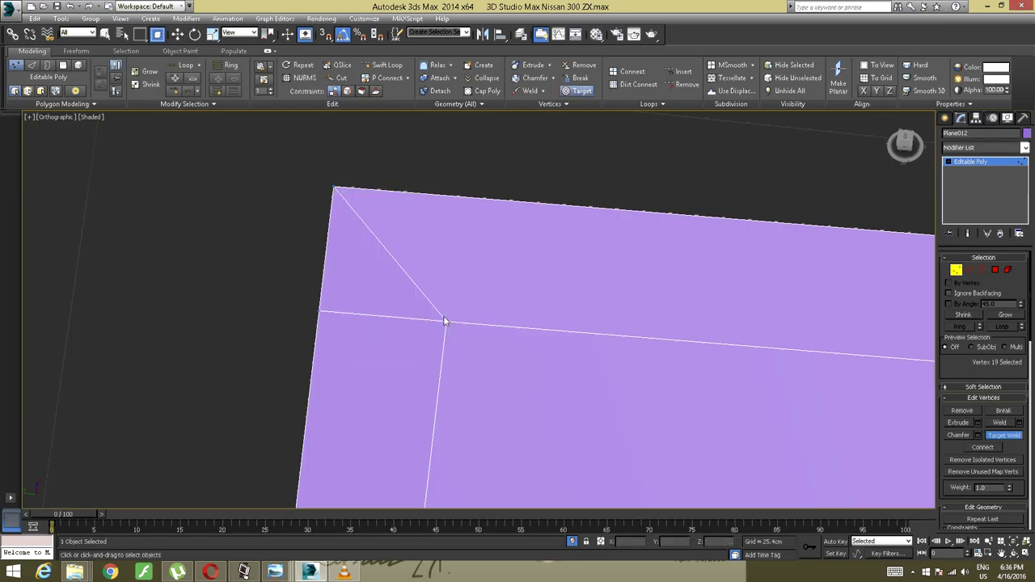
pyautogui.click(442, 321)
pyautogui.click(317, 312)
# Target-weld the next two inset vertices, working from the windshield corner down, onto their matching centre-line edge vertices
pyautogui.scroll(-4, 338, 320)
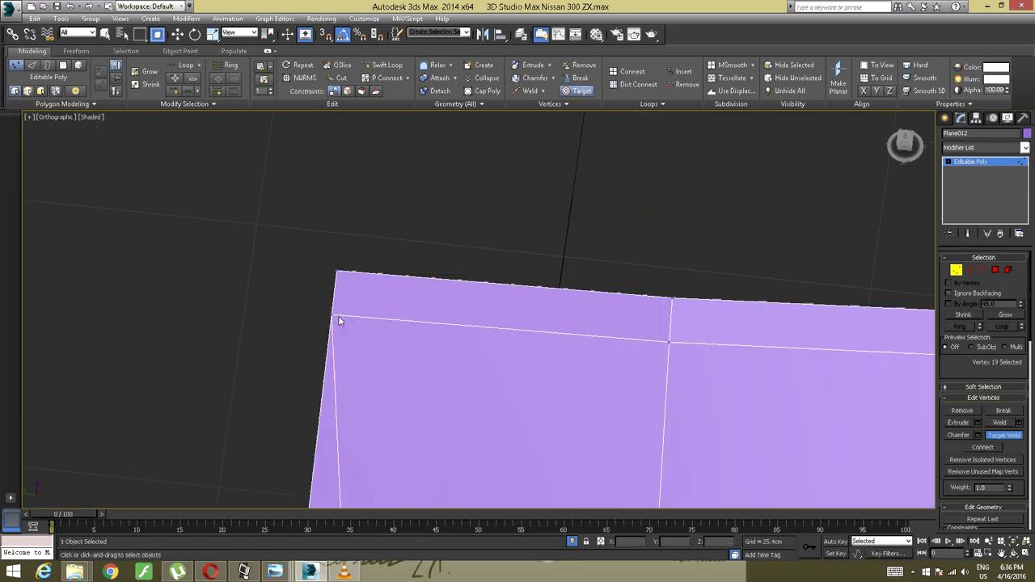
pyautogui.moveTo(379, 393); pyautogui.dragTo(388, 145, button='middle')
pyautogui.scroll(3, 368, 327)
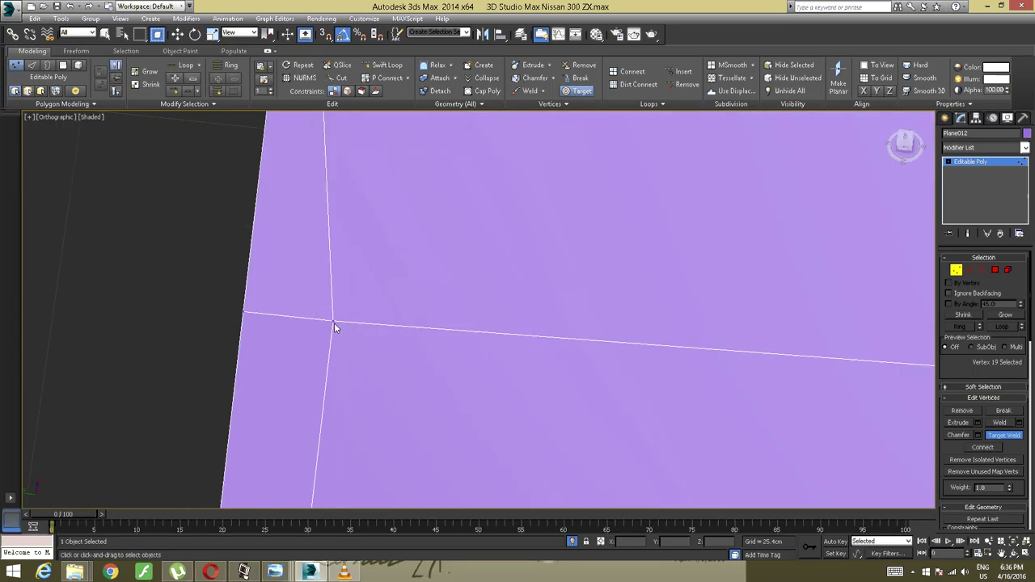
pyautogui.click(330, 320)
pyautogui.click(245, 311)
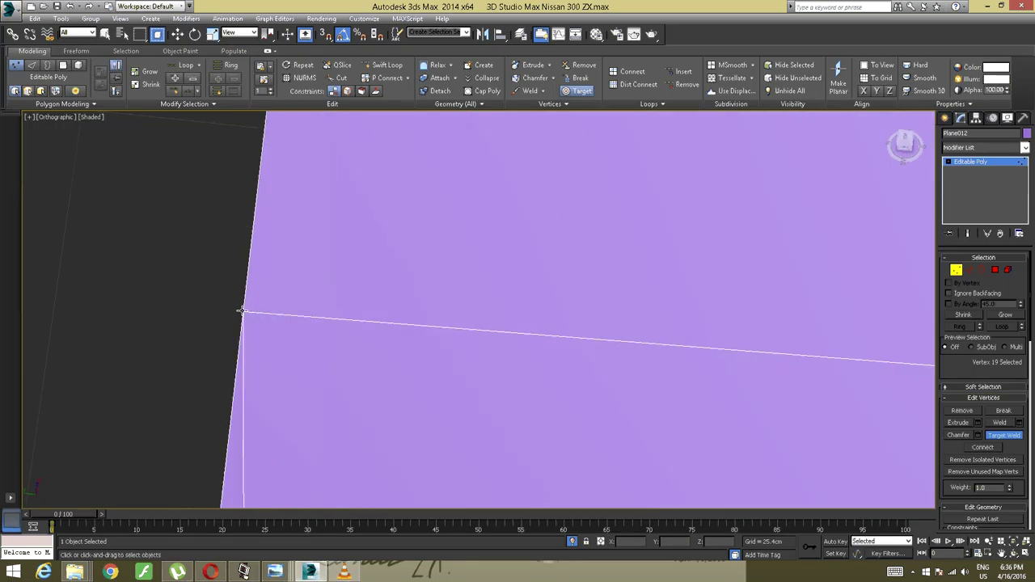
pyautogui.scroll(-2, 267, 315)
pyautogui.moveTo(266, 316); pyautogui.dragTo(374, 264, button='middle')
pyautogui.scroll(4, 374, 263)
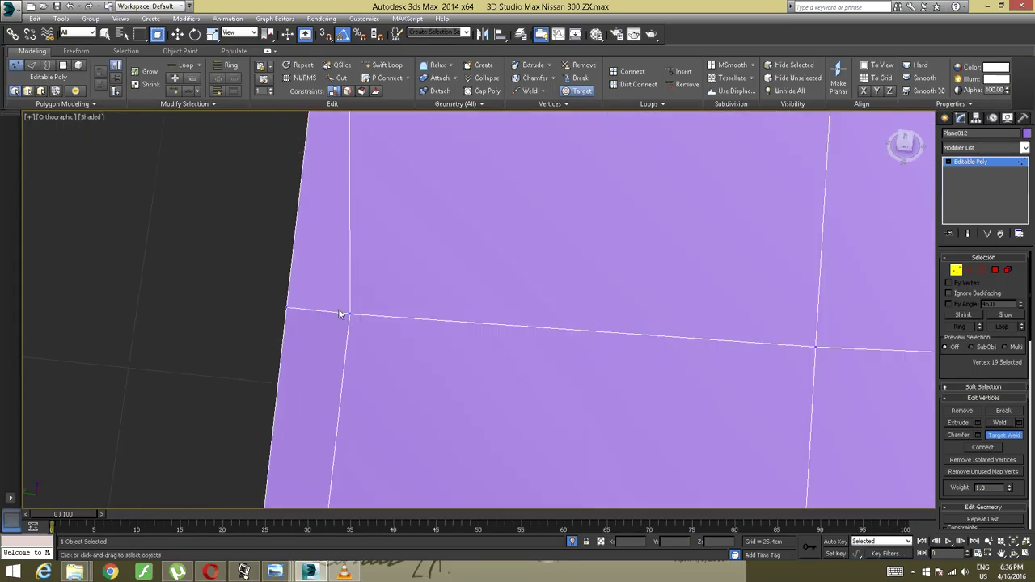
pyautogui.click(349, 313)
pyautogui.click(287, 307)
# Target-weld the following two inset vertices farther toward the cowl onto the windshield's centre-line edge
pyautogui.scroll(-5, 334, 324)
pyautogui.moveTo(380, 485); pyautogui.dragTo(419, 251, button='middle')
pyautogui.scroll(5, 361, 320)
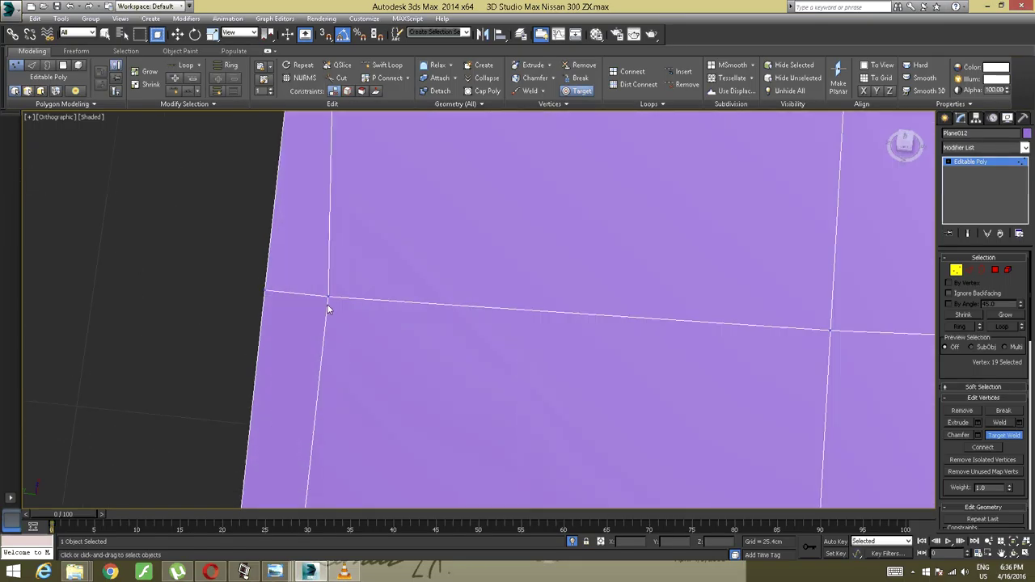
pyautogui.click(266, 290)
pyautogui.scroll(-5, 331, 340)
pyautogui.scroll(6, 307, 307)
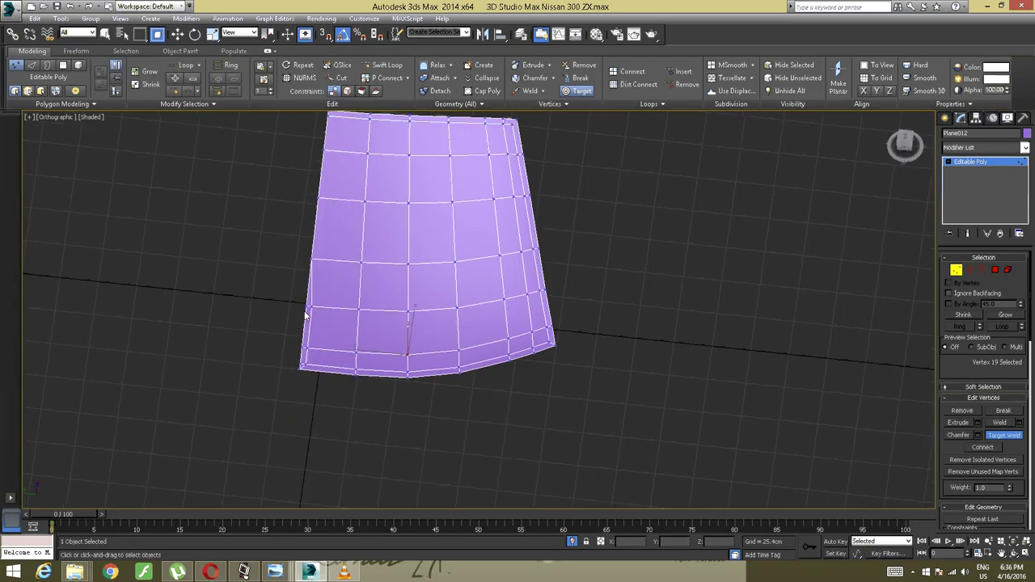
pyautogui.scroll(2, 343, 268)
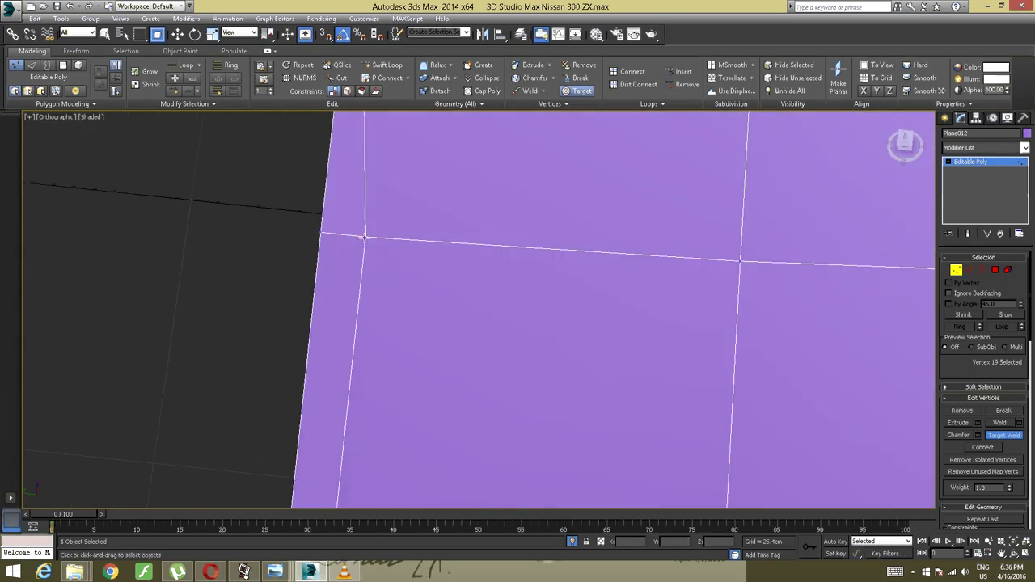
pyautogui.click(365, 237)
pyautogui.click(321, 233)
# Target-weld the last two inset vertices at the cowl end, including the corner vertex, onto the centre-line edge
pyautogui.scroll(1, 358, 367)
pyautogui.moveTo(358, 367); pyautogui.dragTo(432, 131, button='middle')
pyautogui.moveTo(373, 305); pyautogui.dragTo(397, 212, button='middle')
pyautogui.moveTo(398, 326); pyautogui.dragTo(414, 261, button='middle')
pyautogui.scroll(-2, 409, 276)
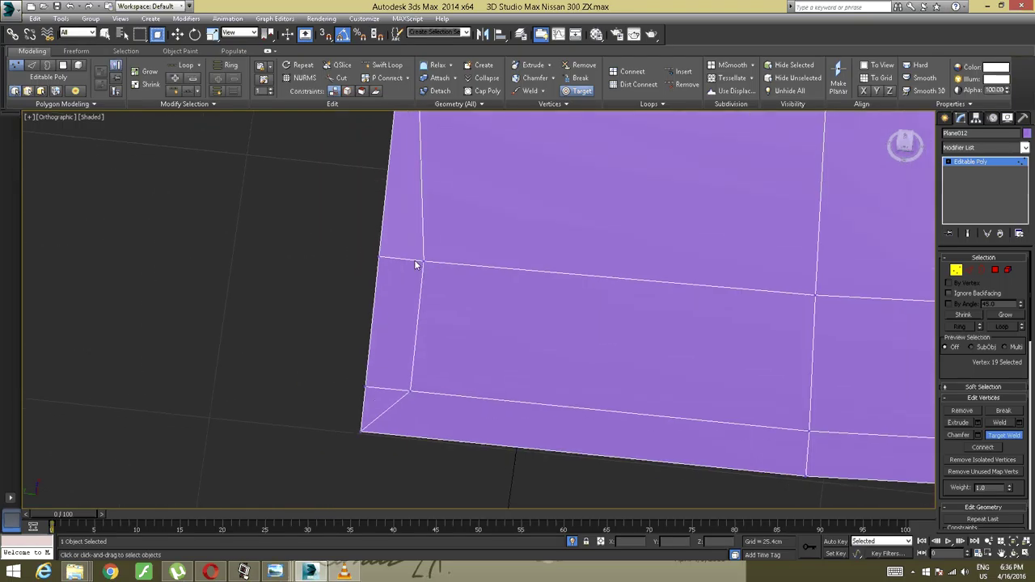
pyautogui.click(416, 263)
pyautogui.click(382, 260)
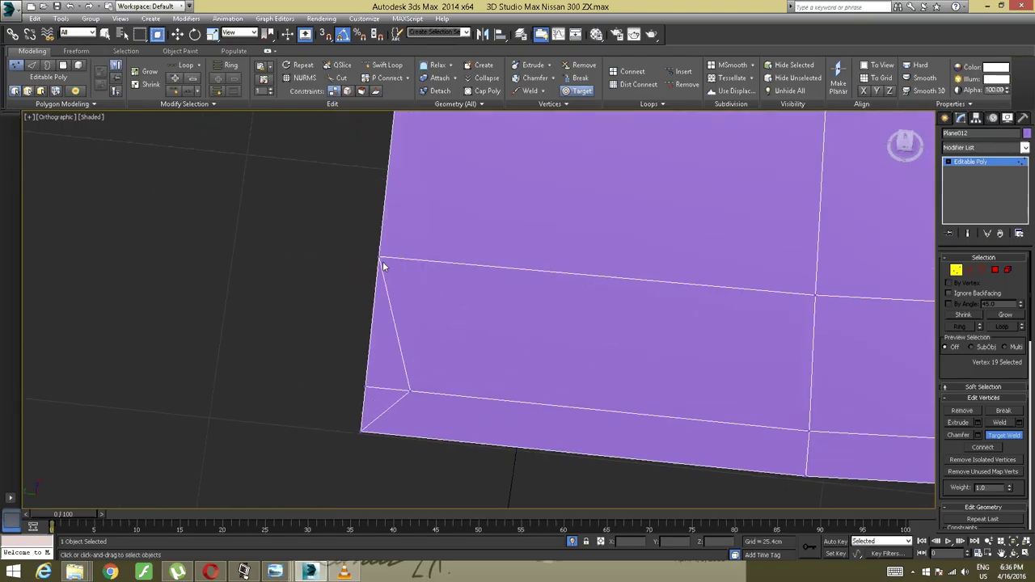
pyautogui.click(409, 391)
pyautogui.click(366, 387)
pyautogui.scroll(-4, 402, 353)
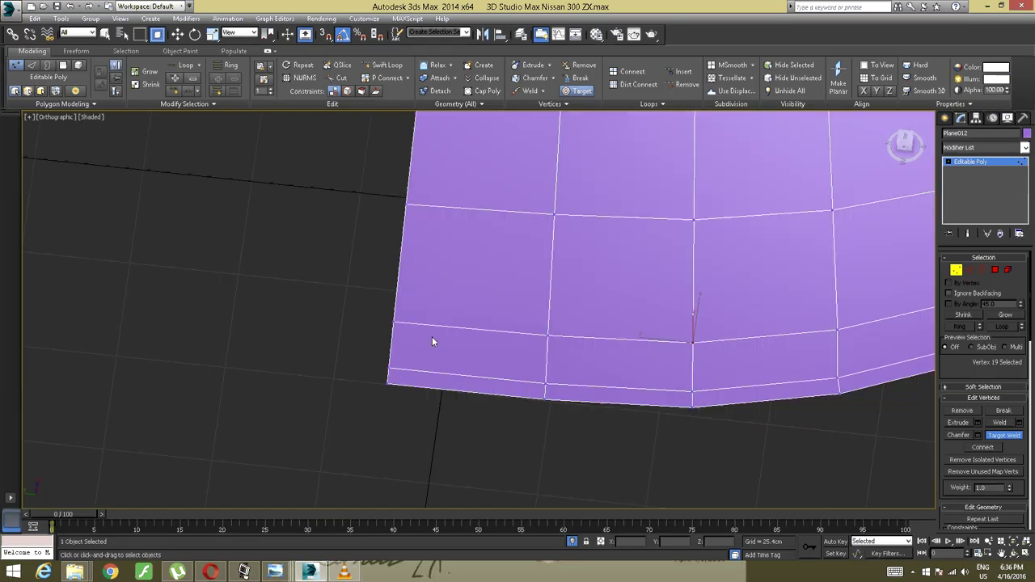
# Leave Target Weld, clear the vertex selection and add a Swift Loop along the middle of the windshield's narrow border
pyautogui.scroll(-2, 432, 342)
pyautogui.press('w')
pyautogui.keyDown('alt'); pyautogui.moveTo(508, 324); pyautogui.dragTo(584, 319, button='middle'); pyautogui.keyUp('alt')
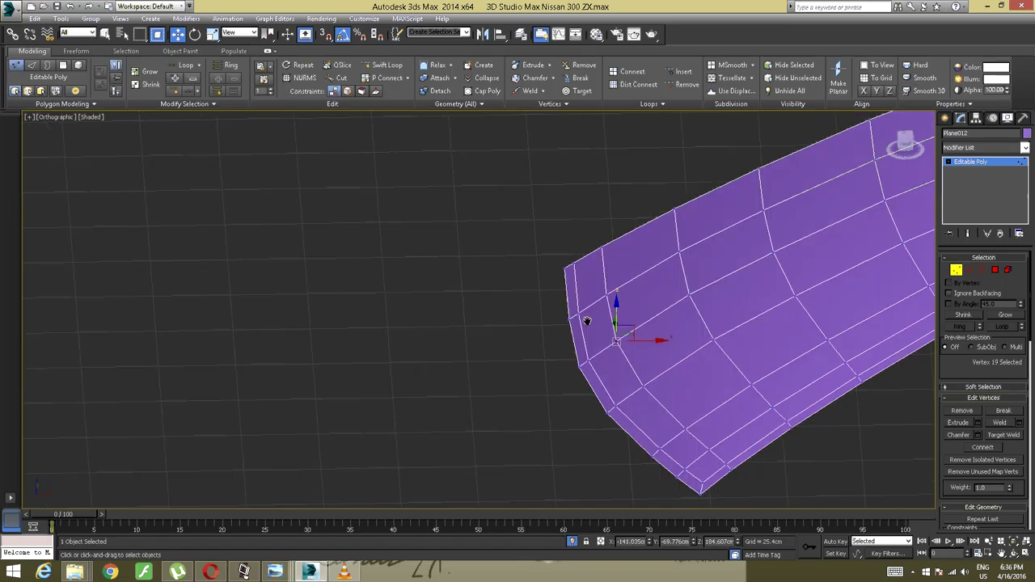
pyautogui.scroll(5, 499, 322)
pyautogui.keyDown('alt'); pyautogui.moveTo(488, 332); pyautogui.dragTo(491, 329, button='middle'); pyautogui.keyUp('alt')
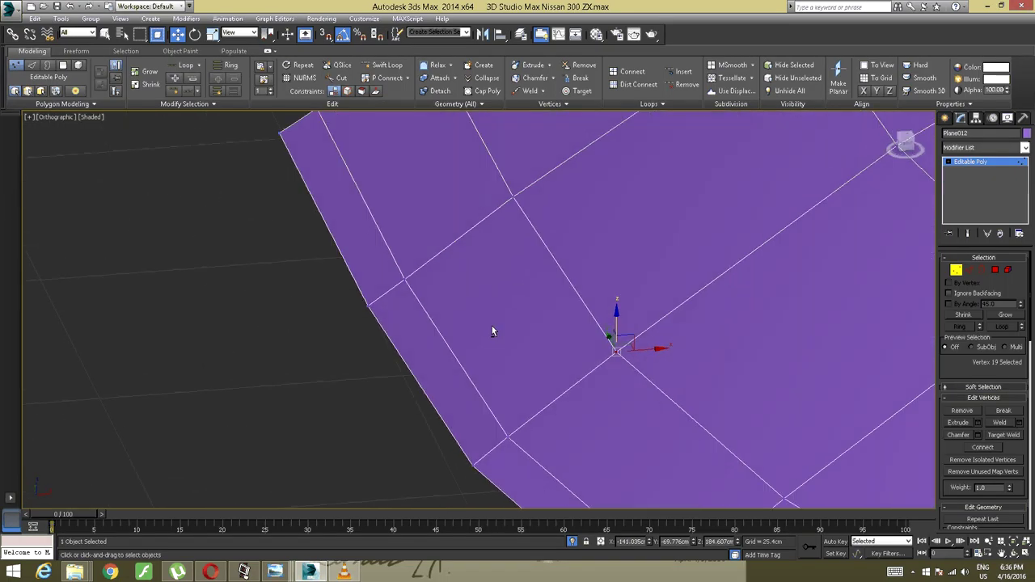
pyautogui.click(287, 279)
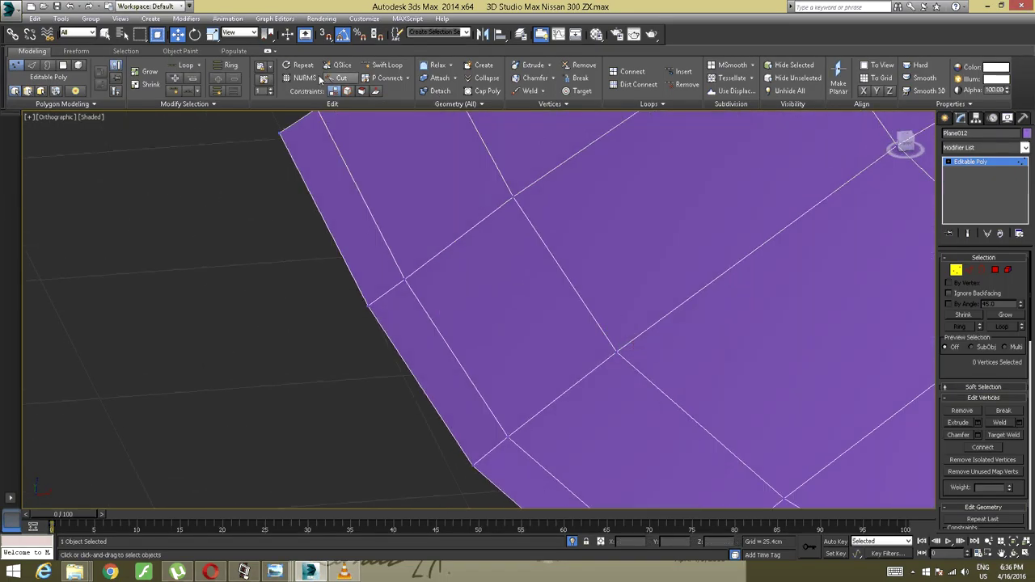
pyautogui.click(386, 65)
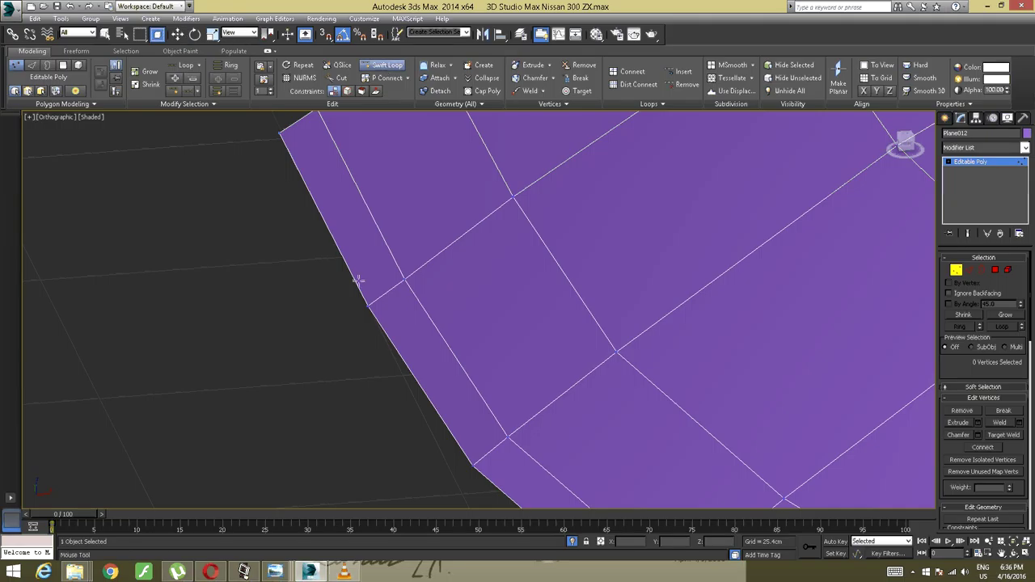
pyautogui.click(384, 289)
pyautogui.rightClick(384, 289)
pyautogui.scroll(-5, 393, 285)
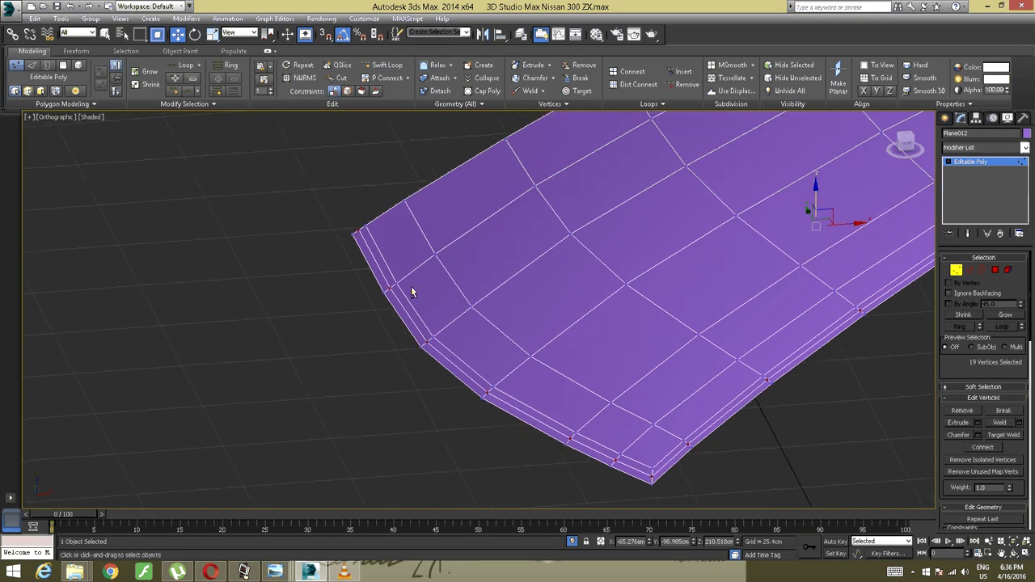
# Raise the new border loop's vertices about 1.1 cm along Z to form a raised rim
pyautogui.moveTo(410, 285)
pyautogui.mouseDown(button='middle')
pyautogui.moveTo(262, 298)
pyautogui.moveTo(299, 316)
pyautogui.moveTo(409, 286)
pyautogui.mouseUp(button='middle')
pyautogui.moveTo(625, 224); pyautogui.dragTo(625, 214)
pyautogui.keyDown('alt'); pyautogui.moveTo(569, 261); pyautogui.dragTo(541, 276, button='middle'); pyautogui.keyUp('alt')
# Exit isolation to compare the raised border with the car body, and isolate the windshield again
pyautogui.rightClick(566, 230)
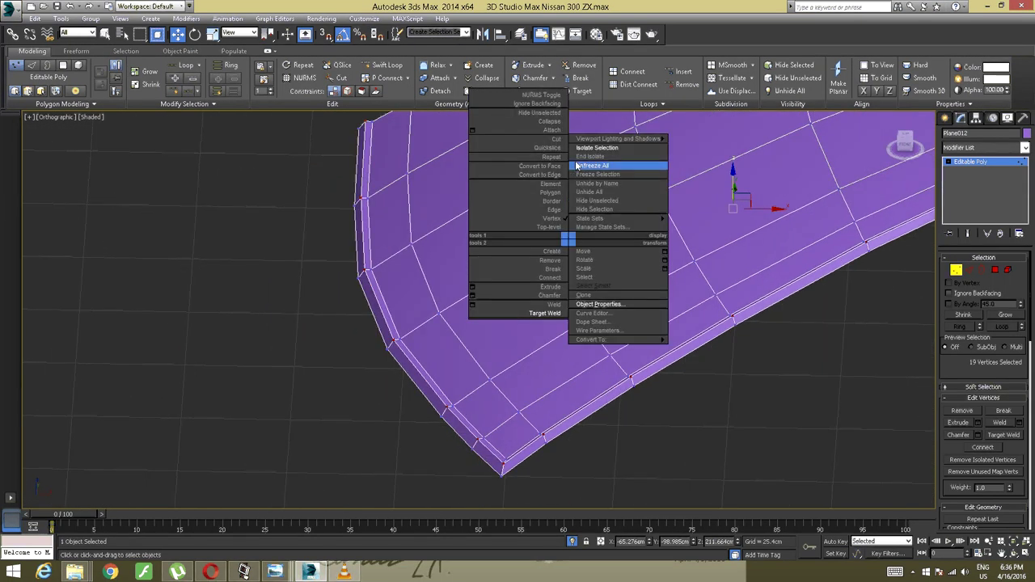
pyautogui.click(612, 158)
pyautogui.moveTo(528, 226)
pyautogui.keyDown('alt'); pyautogui.mouseDown(button='middle')
pyautogui.moveTo(487, 258)
pyautogui.moveTo(515, 275)
pyautogui.moveTo(496, 278)
pyautogui.moveTo(491, 266)
pyautogui.moveTo(513, 240)
pyautogui.mouseUp(button='middle'); pyautogui.keyUp('alt')
pyautogui.rightClick(514, 240)
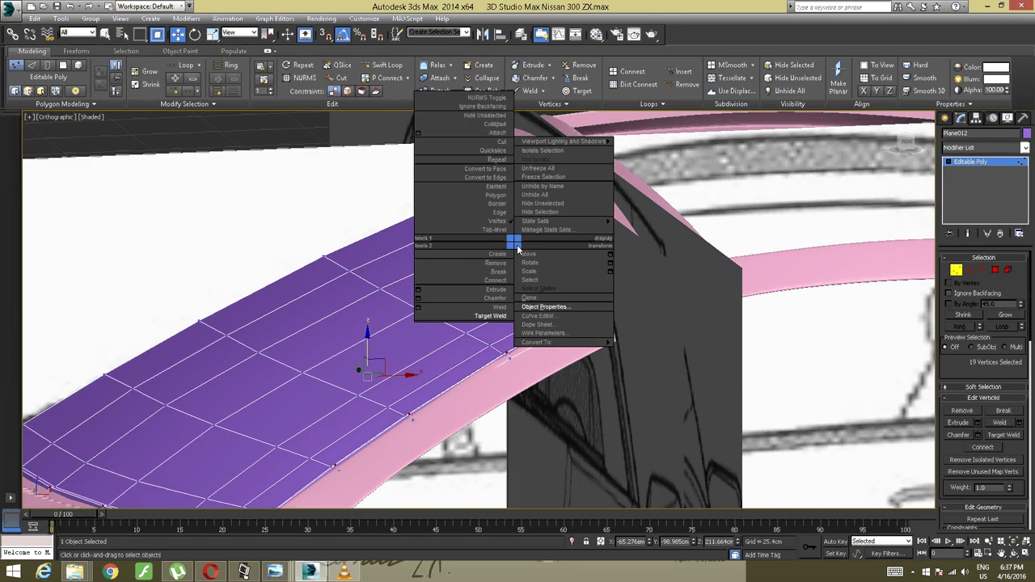
pyautogui.click(534, 154)
# Add Swift Loop support edges along the raised border, one close to its outer edge and one close to its inner edge
pyautogui.keyDown('alt'); pyautogui.moveTo(490, 248); pyautogui.dragTo(532, 166, button='middle'); pyautogui.keyUp('alt')
pyautogui.scroll(5, 505, 303)
pyautogui.scroll(4, 536, 213)
pyautogui.moveTo(538, 214); pyautogui.dragTo(501, 210, button='middle')
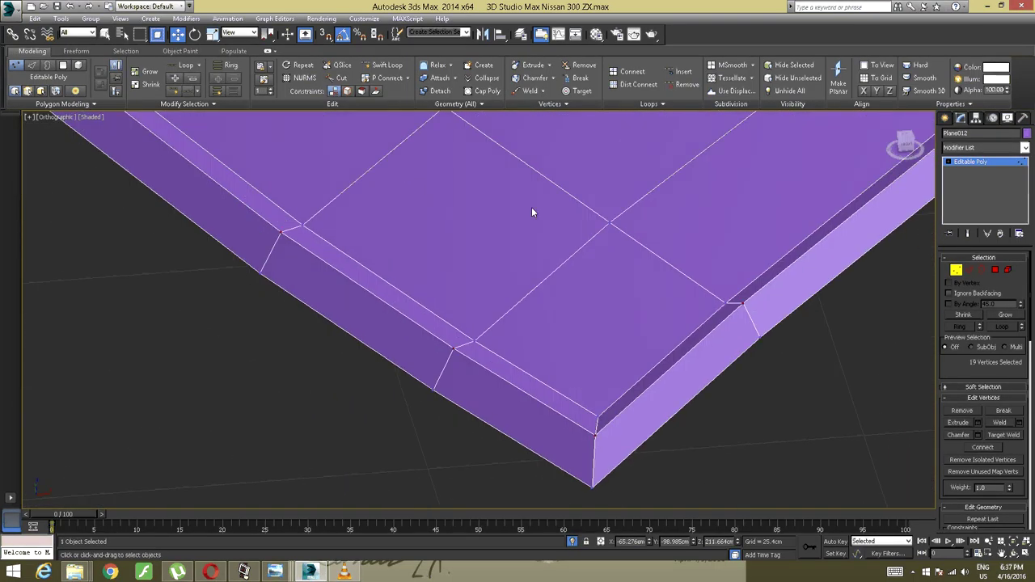
pyautogui.click(385, 64)
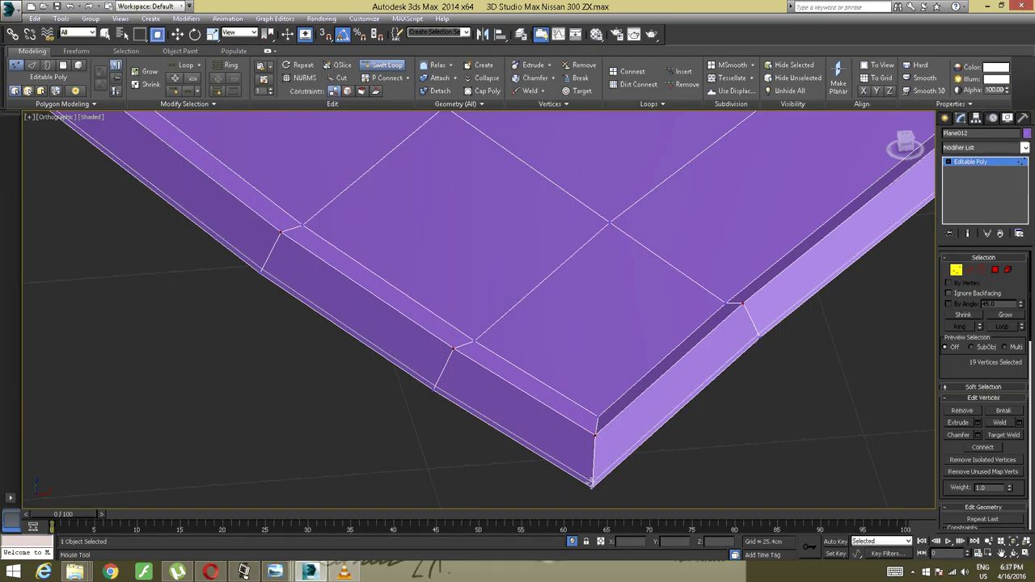
pyautogui.click(598, 422)
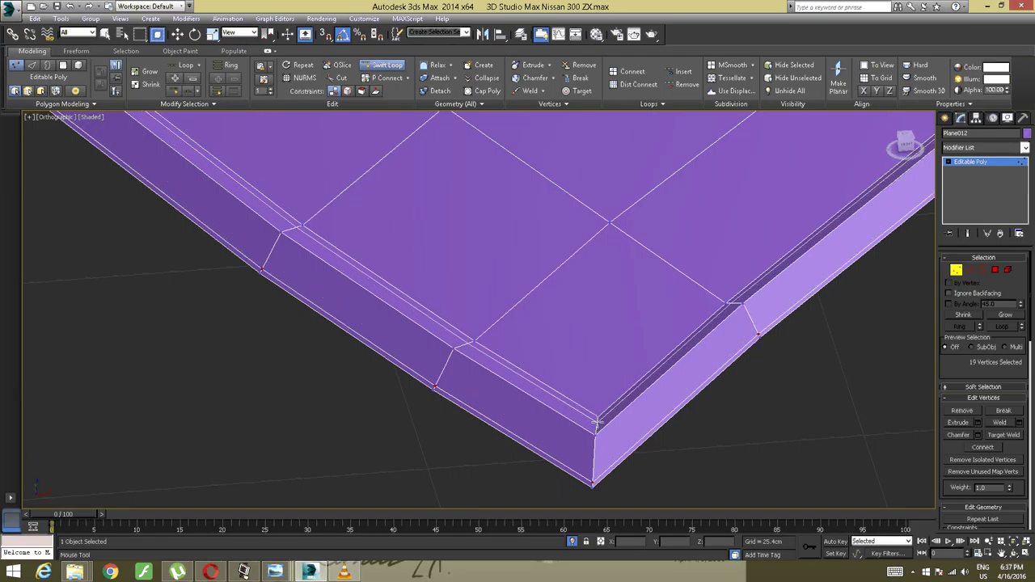
pyautogui.click(597, 420)
# Add Swift Loops across the windshield close to the cowl end and close to the roof end, and leave the tool
pyautogui.scroll(-3, 604, 415)
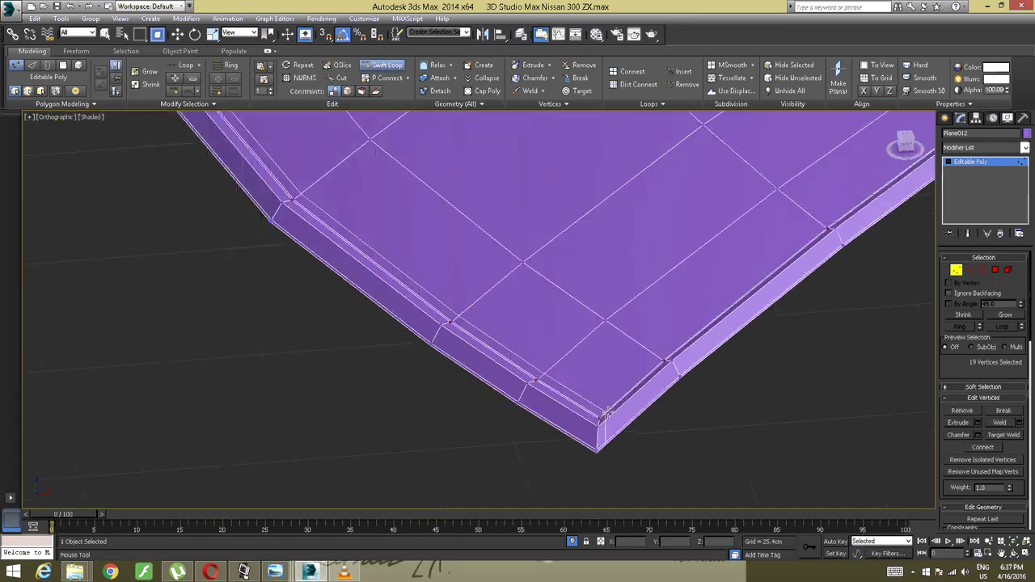
pyautogui.keyDown('alt'); pyautogui.moveTo(607, 412); pyautogui.dragTo(620, 316, button='middle'); pyautogui.keyUp('alt')
pyautogui.scroll(5, 537, 408)
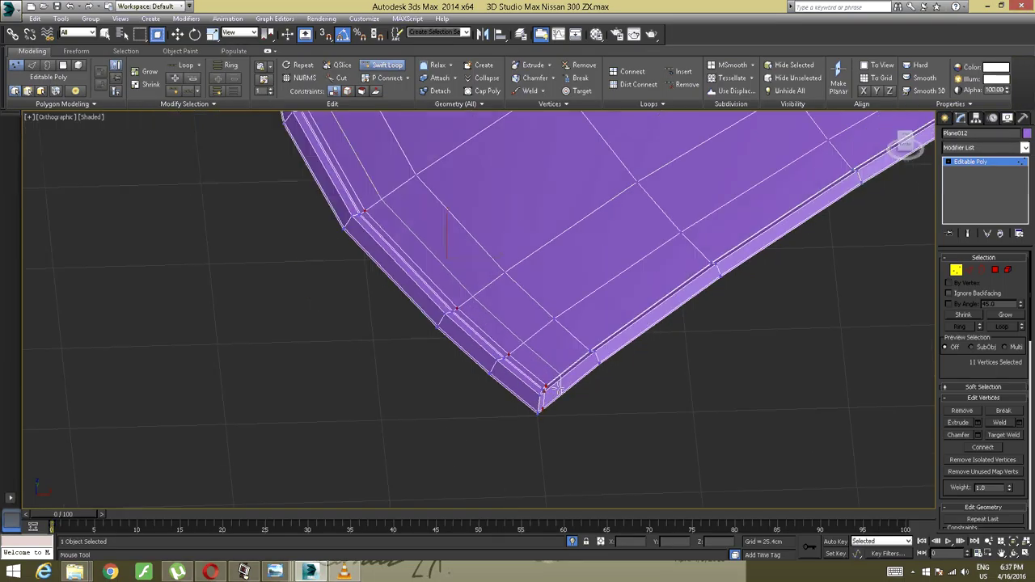
pyautogui.scroll(-5, 559, 389)
pyautogui.moveTo(703, 306); pyautogui.dragTo(582, 402, button='middle')
pyautogui.moveTo(637, 374); pyautogui.dragTo(555, 409, button='middle')
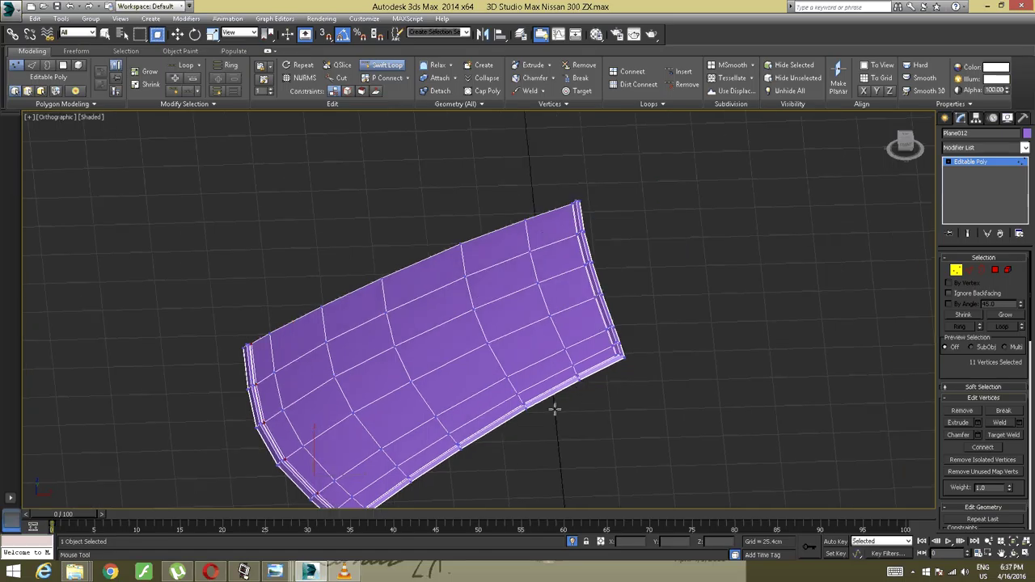
pyautogui.scroll(5, 554, 409)
pyautogui.moveTo(727, 285); pyautogui.dragTo(538, 418, button='middle')
pyautogui.scroll(4, 538, 417)
pyautogui.moveTo(565, 333); pyautogui.dragTo(542, 385, button='middle')
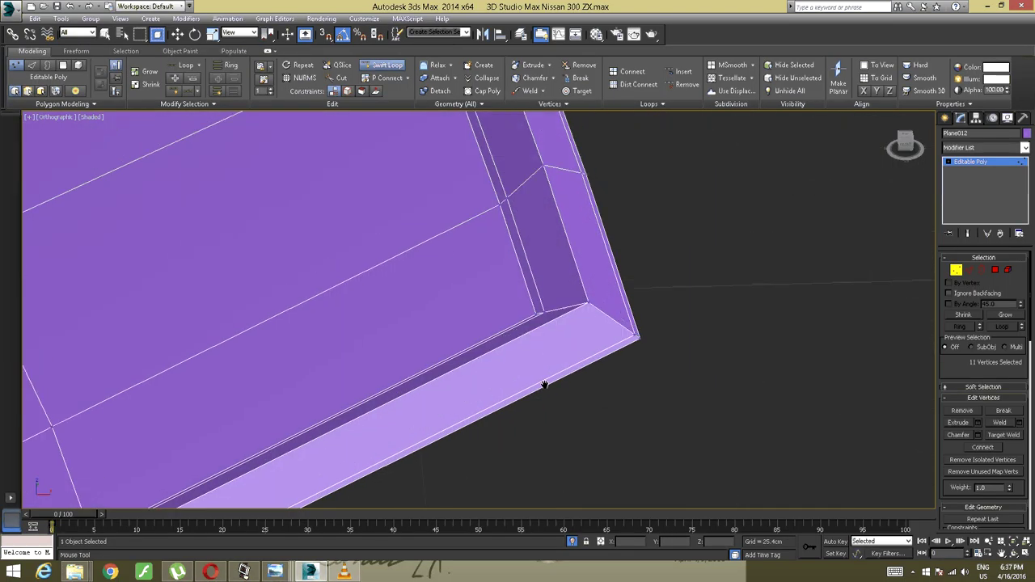
pyautogui.rightClick(579, 328)
# Exit isolation and examine how the bordered windshield half fits between the pillars, roof and cowl
pyautogui.scroll(-6, 577, 329)
pyautogui.keyDown('alt'); pyautogui.moveTo(539, 376); pyautogui.dragTo(476, 338, button='middle'); pyautogui.keyUp('alt')
pyautogui.rightClick(476, 332)
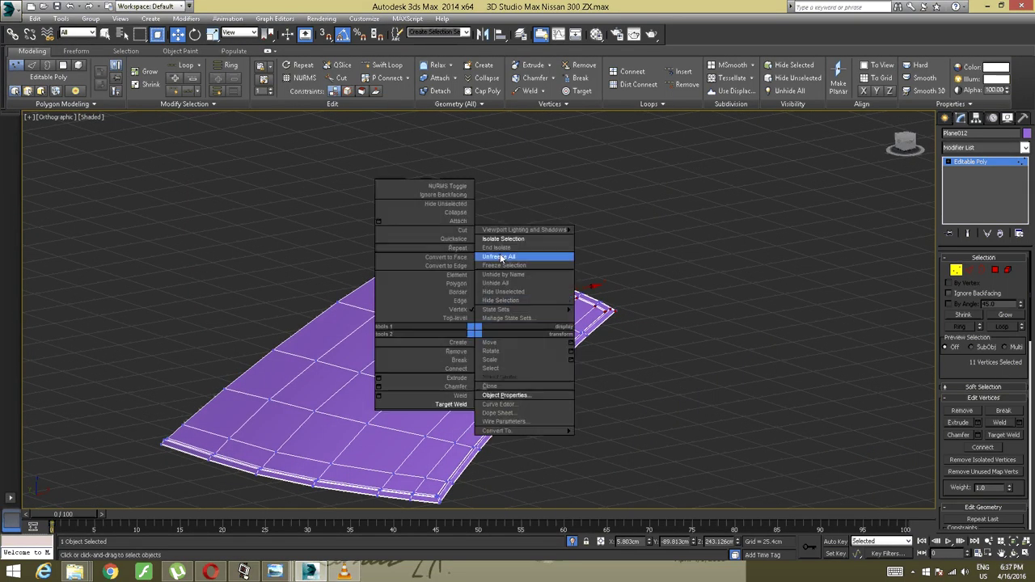
pyautogui.click(502, 257)
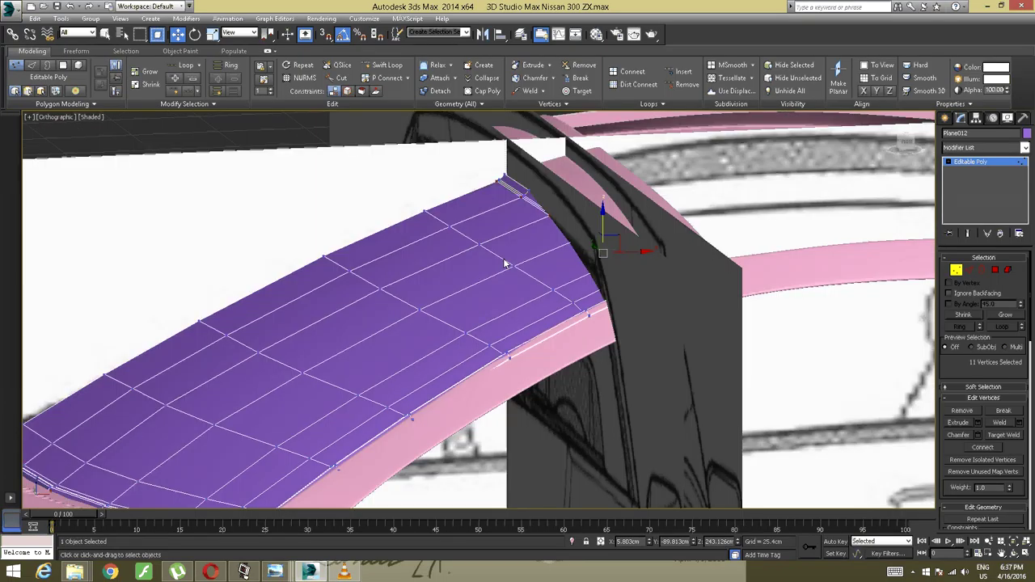
pyautogui.scroll(-4, 505, 264)
pyautogui.keyDown('alt'); pyautogui.moveTo(505, 264); pyautogui.dragTo(462, 354, button='middle'); pyautogui.keyUp('alt')
pyautogui.scroll(4, 543, 265)
pyautogui.scroll(5, 550, 292)
pyautogui.scroll(-5, 558, 304)
pyautogui.scroll(-3, 439, 322)
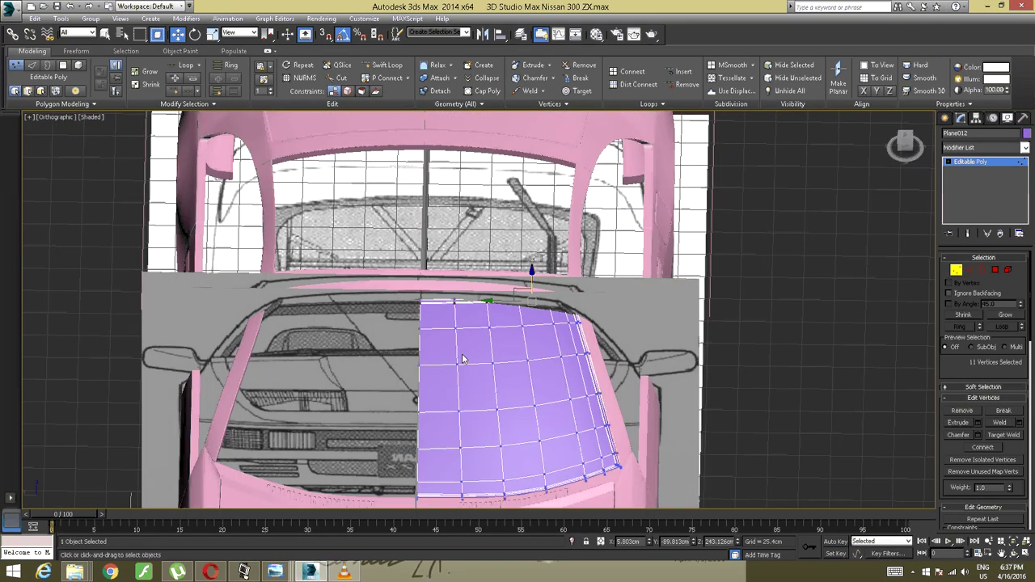
pyautogui.scroll(3, 462, 358)
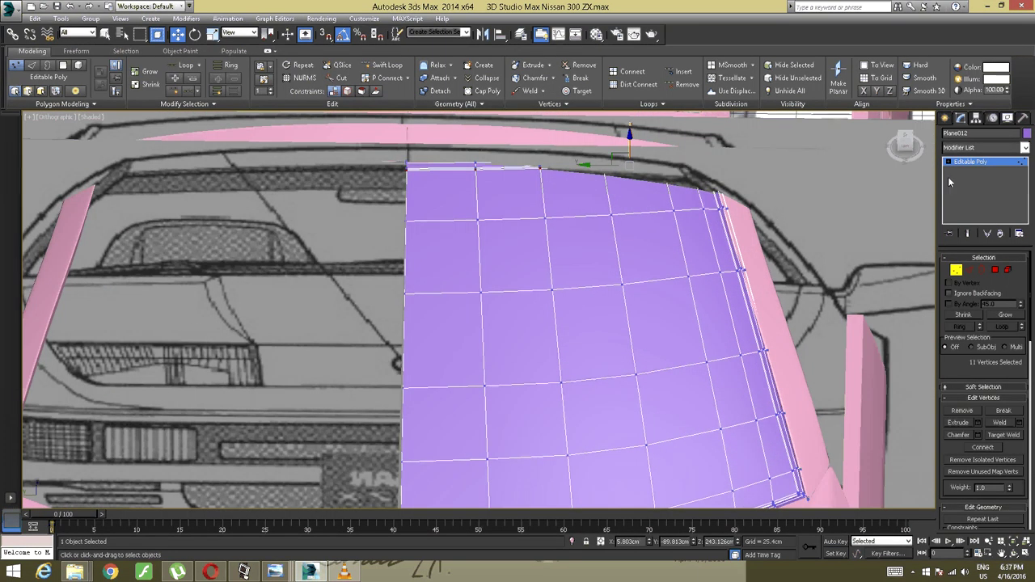
# Leave vertex editing and move only the windshield's pivot to Y 0 on the car's centre line
pyautogui.click(970, 161)
pyautogui.moveTo(596, 292); pyautogui.dragTo(649, 230, button='middle')
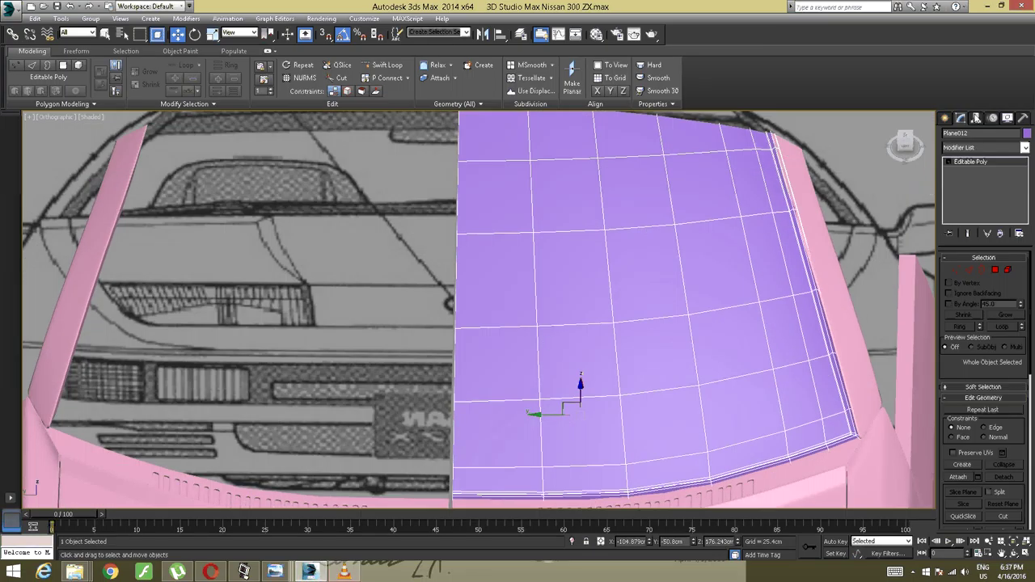
pyautogui.click(975, 118)
pyautogui.click(967, 186)
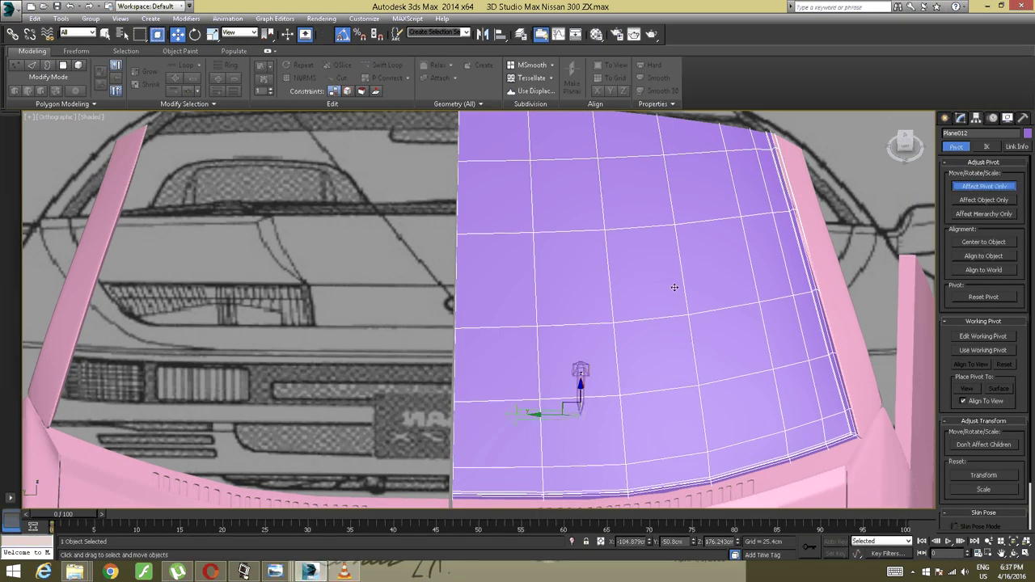
pyautogui.moveTo(683, 541); pyautogui.dragTo(641, 541)
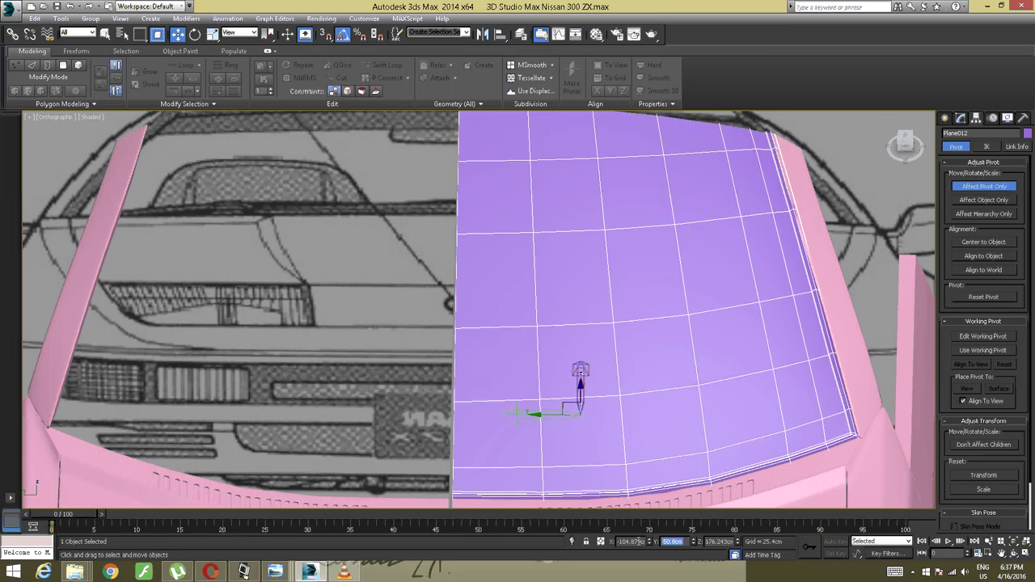
pyautogui.write('-50.8')
pyautogui.press('Return')
pyautogui.write('0')
pyautogui.press('Return')
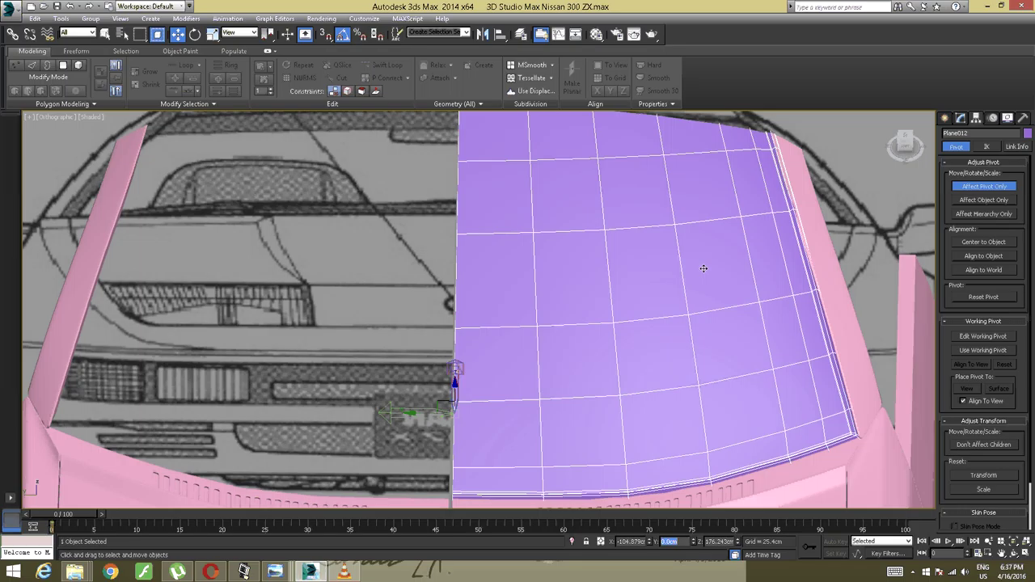
pyautogui.click(985, 187)
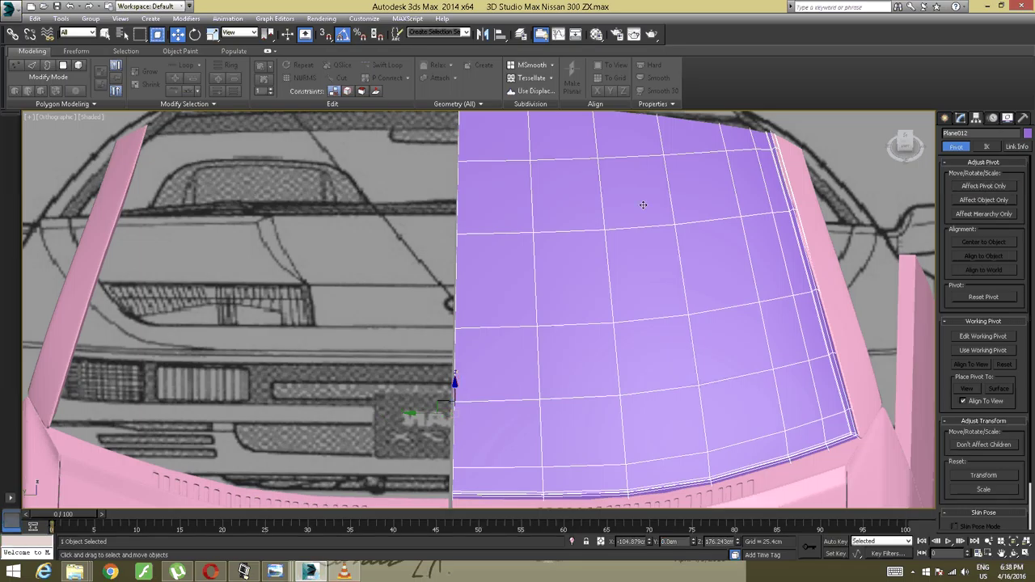
# Mirror the windshield half across the car's centre line as a copy on the Y axis
pyautogui.scroll(-3, 643, 205)
pyautogui.moveTo(606, 194); pyautogui.dragTo(582, 224, button='middle')
pyautogui.click(485, 36)
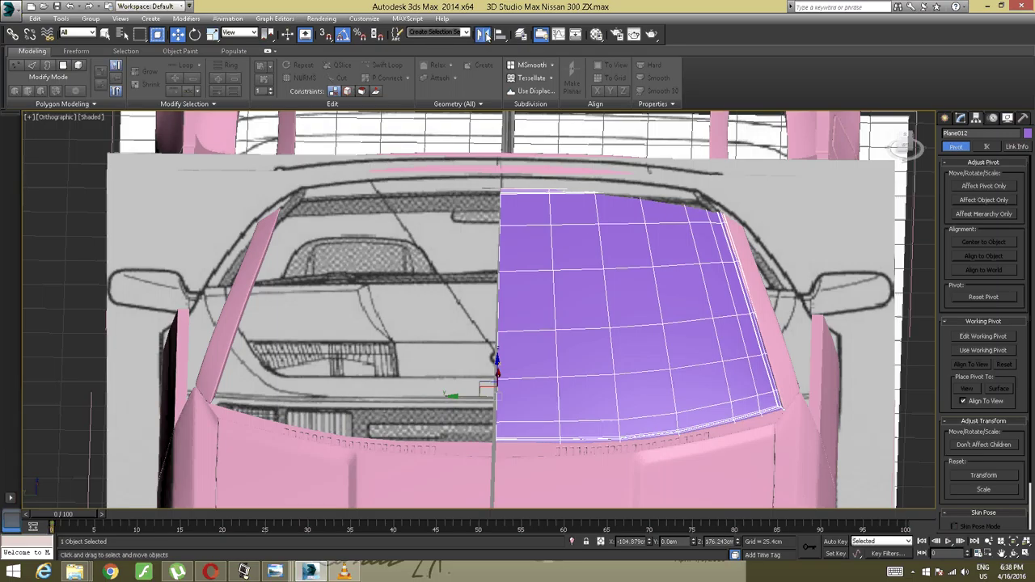
pyautogui.click(484, 35)
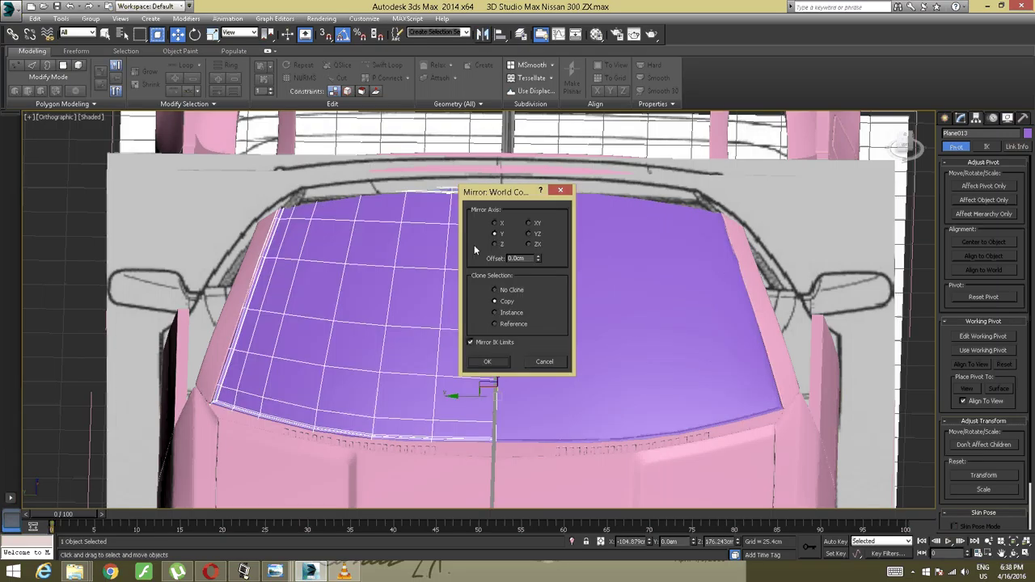
pyautogui.click(488, 360)
pyautogui.keyDown('alt'); pyautogui.moveTo(488, 361); pyautogui.dragTo(318, 164, button='middle'); pyautogui.keyUp('alt')
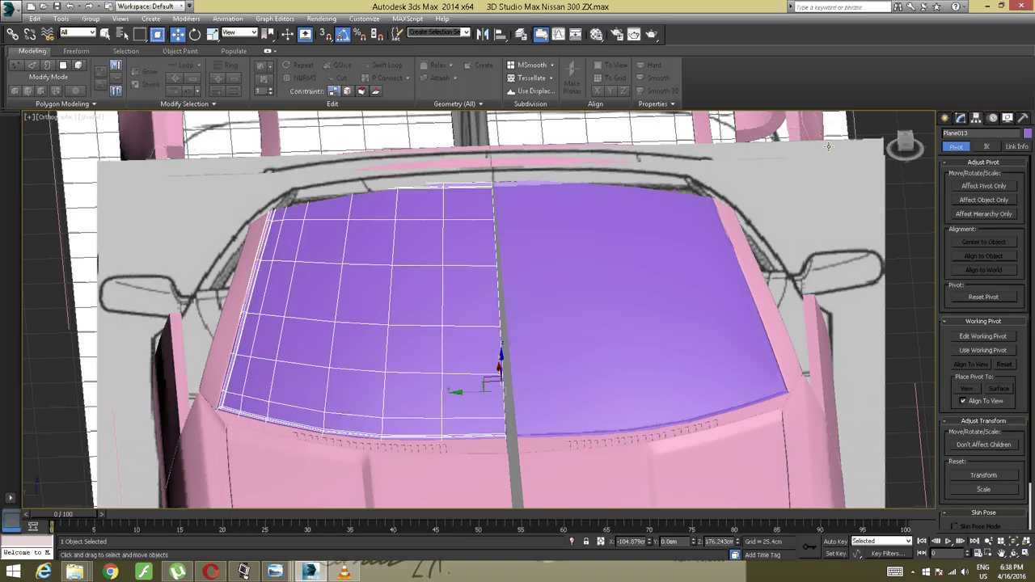
# Attach the original windshield half to the mirrored copy so both halves form one editable poly
pyautogui.click(960, 119)
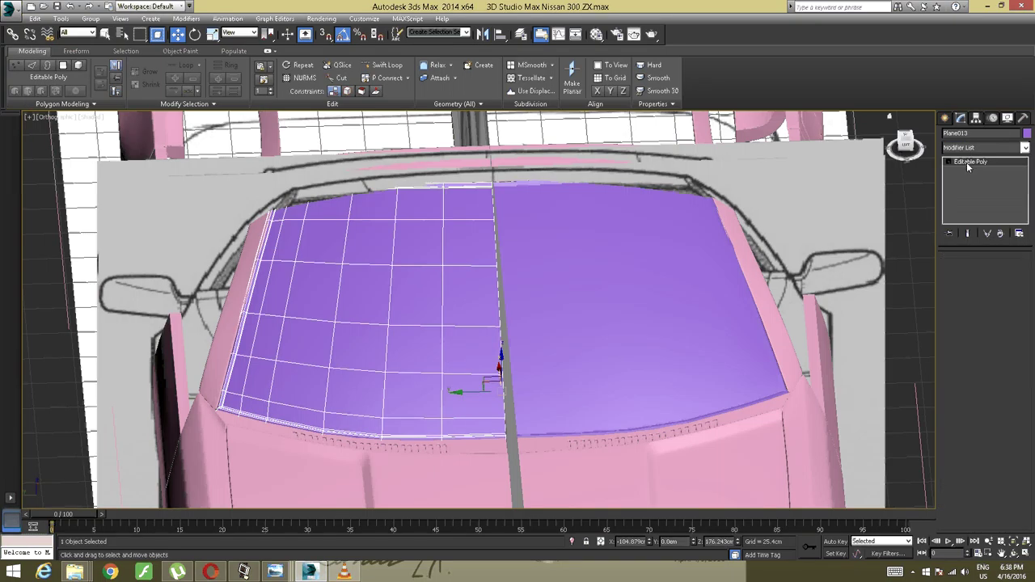
pyautogui.press('1')
pyautogui.click(439, 79)
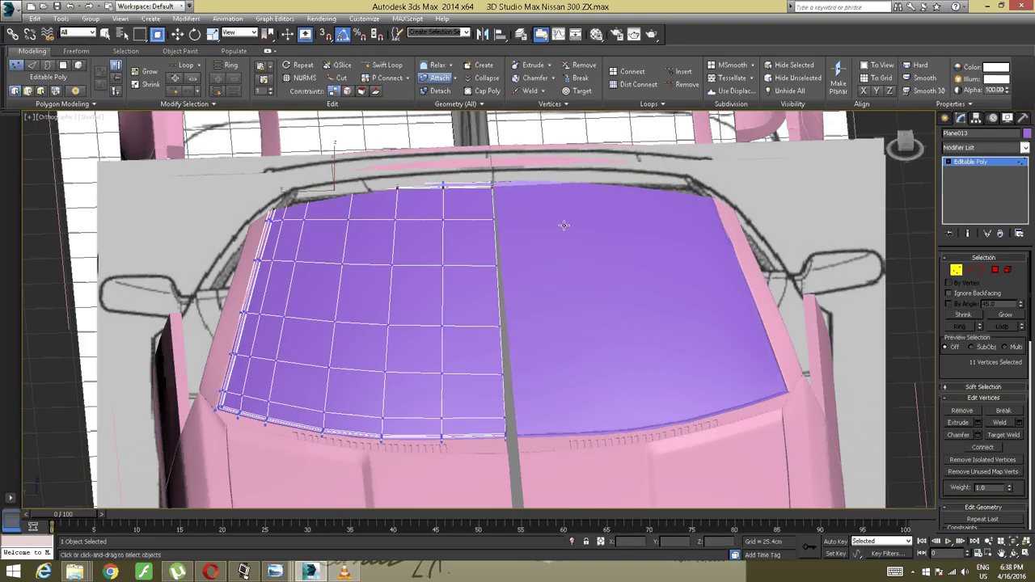
pyautogui.click(563, 224)
pyautogui.keyDown('alt'); pyautogui.moveTo(563, 225); pyautogui.dragTo(506, 241, button='middle'); pyautogui.keyUp('alt')
pyautogui.press('w')
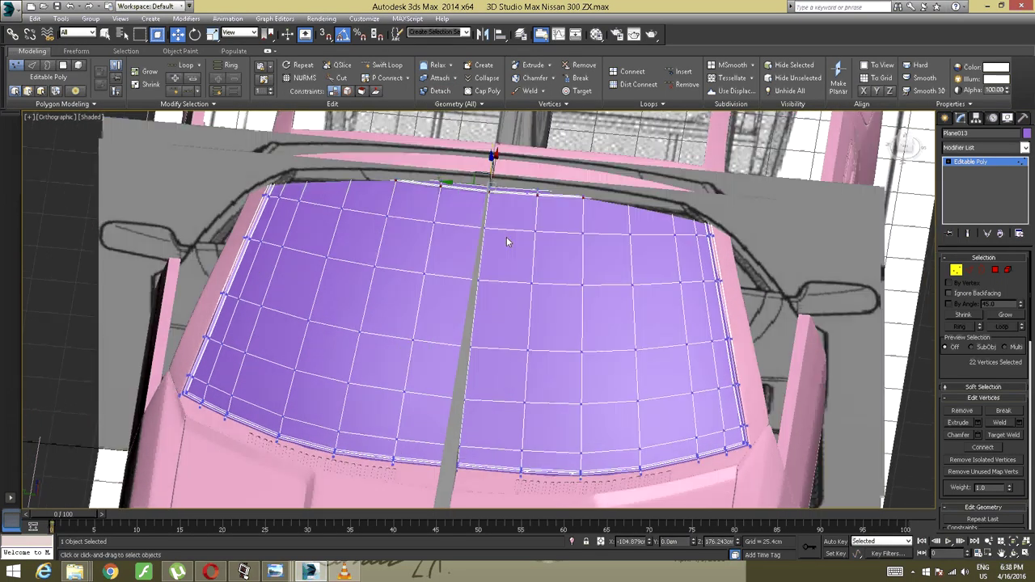
# Weld the paired vertices along the windshield's centre seam, selecting the full seam in the top view
pyautogui.click(901, 138)
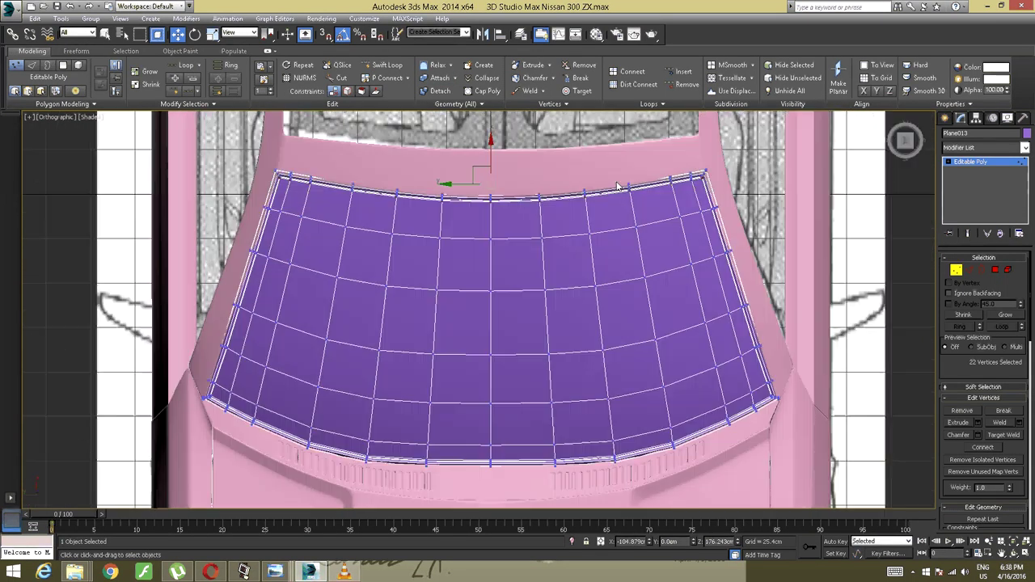
pyautogui.moveTo(616, 186); pyautogui.dragTo(594, 170, button='middle')
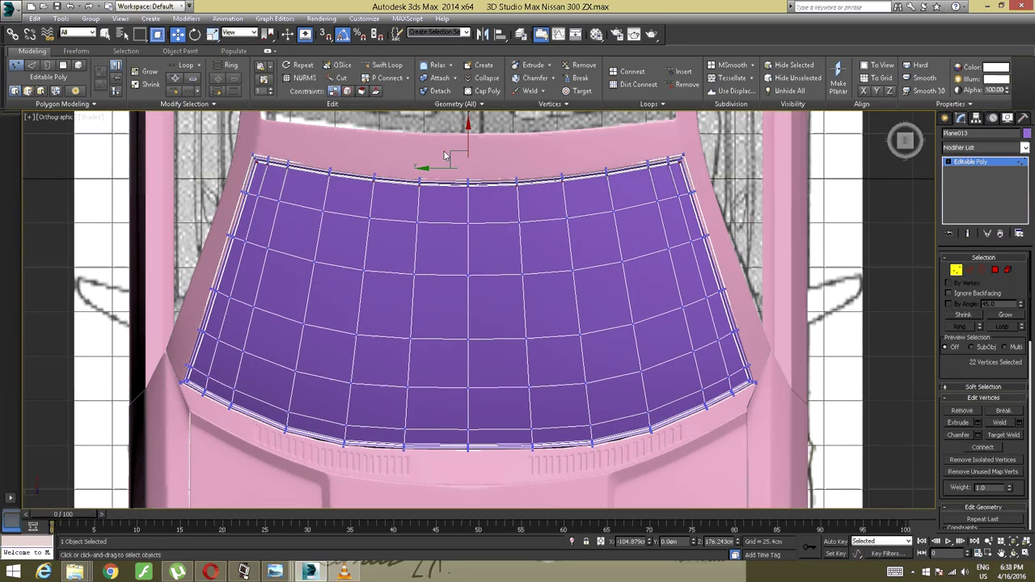
pyautogui.moveTo(445, 154); pyautogui.dragTo(486, 491)
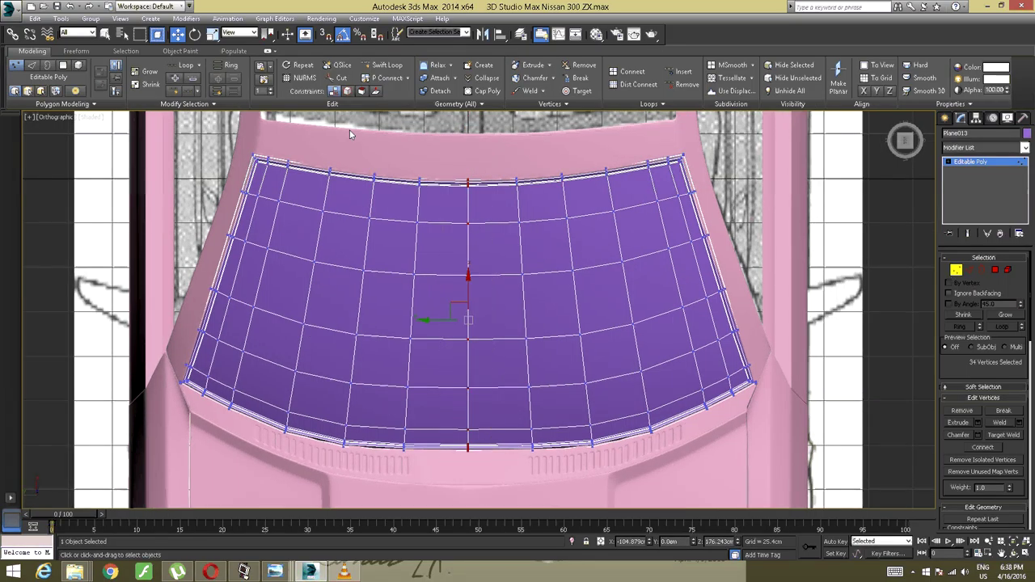
pyautogui.click(542, 92)
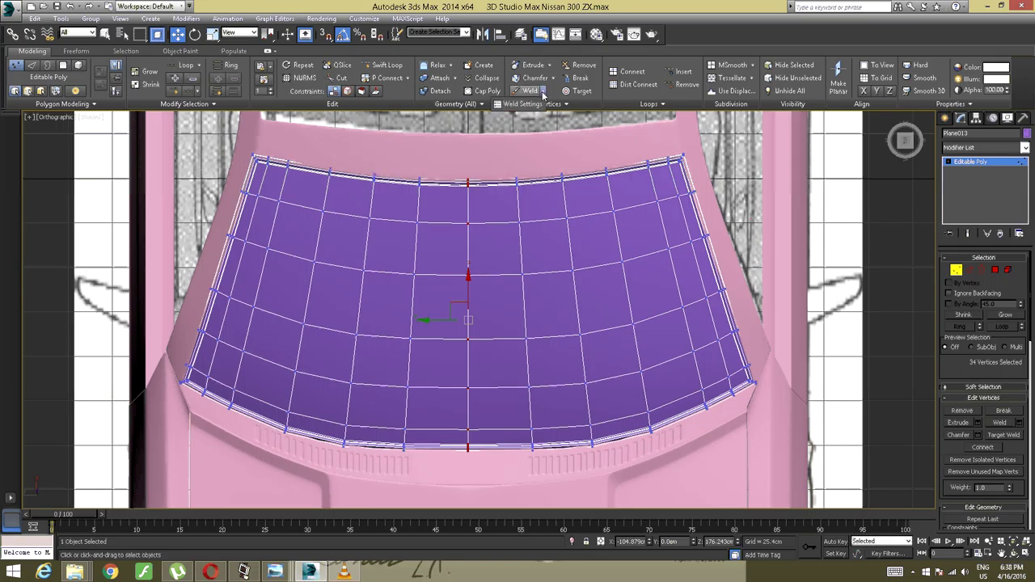
pyautogui.click(534, 103)
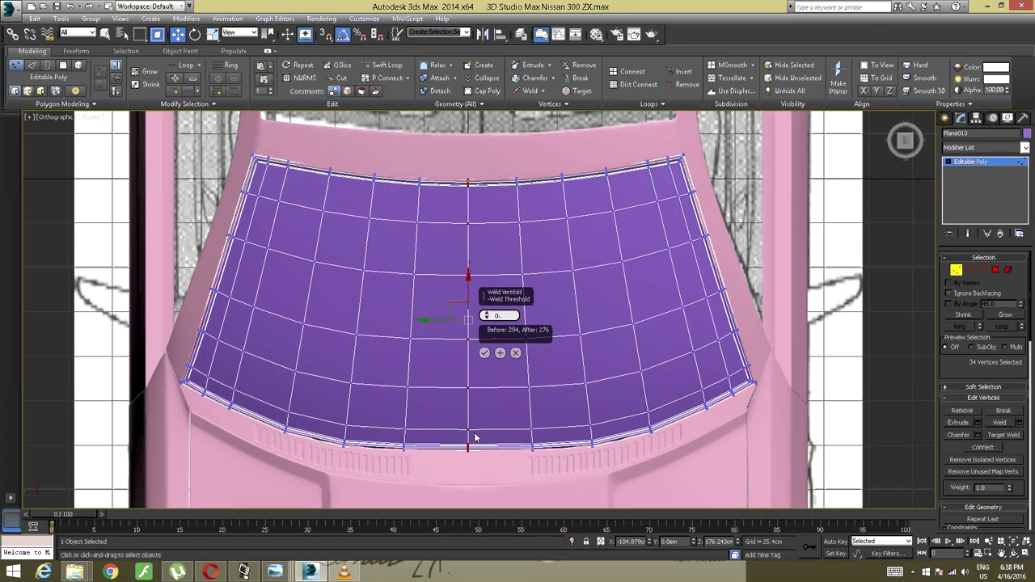
pyautogui.click(484, 354)
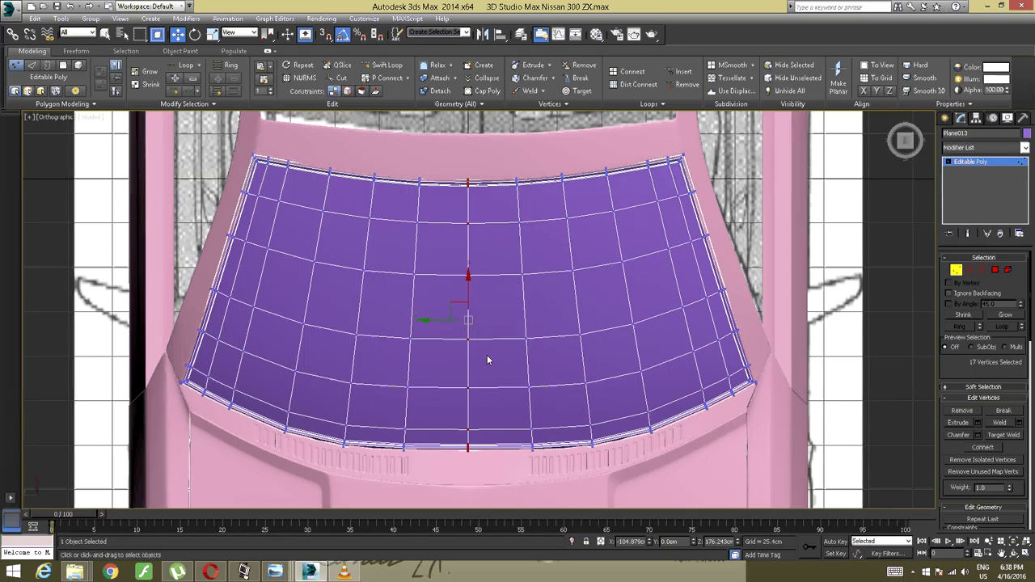
# Try to attach the louvred cowl panel to the welded windshield
pyautogui.scroll(-5, 486, 355)
pyautogui.keyDown('alt'); pyautogui.moveTo(508, 366); pyautogui.dragTo(414, 369, button='middle'); pyautogui.keyUp('alt')
pyautogui.scroll(6, 452, 380)
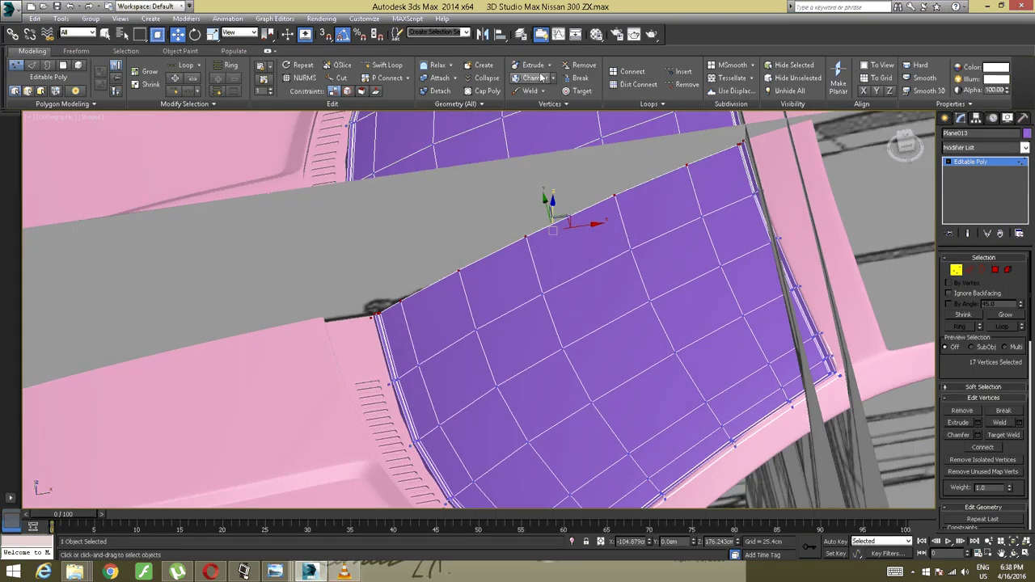
pyautogui.click(438, 78)
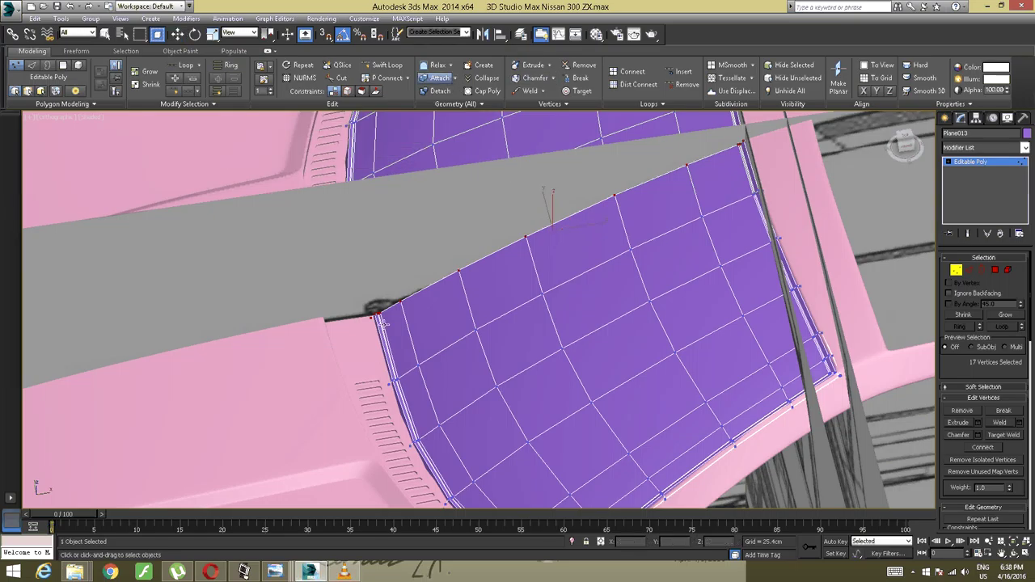
pyautogui.click(369, 377)
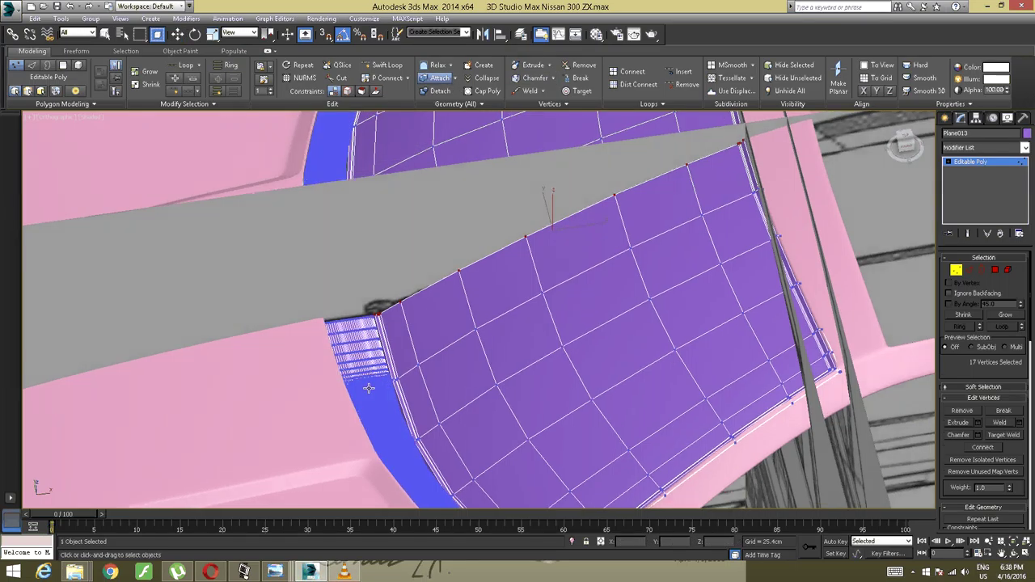
pyautogui.keyDown('alt'); pyautogui.moveTo(368, 376); pyautogui.dragTo(404, 376, button='middle'); pyautogui.keyUp('alt')
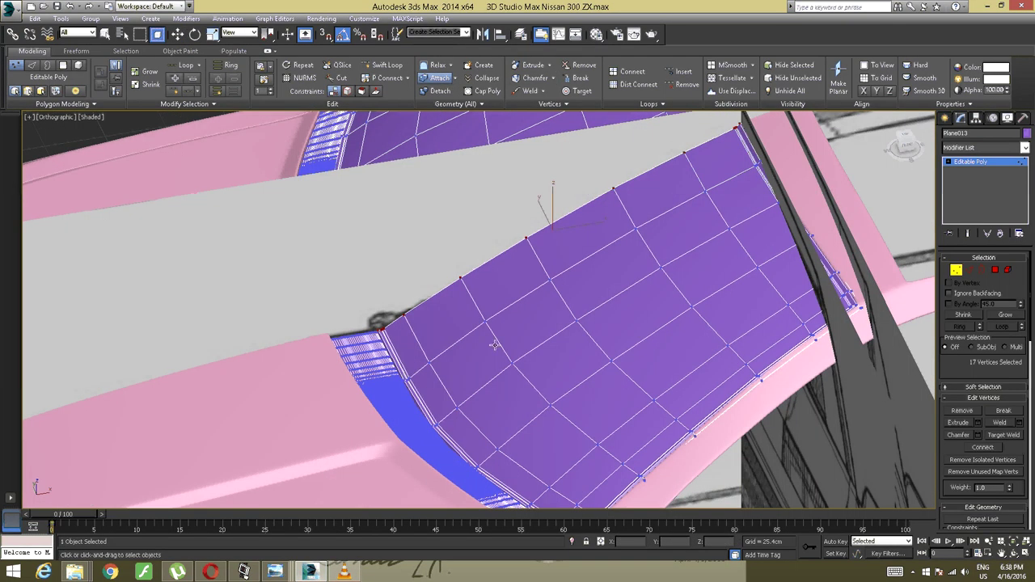
pyautogui.click(966, 164)
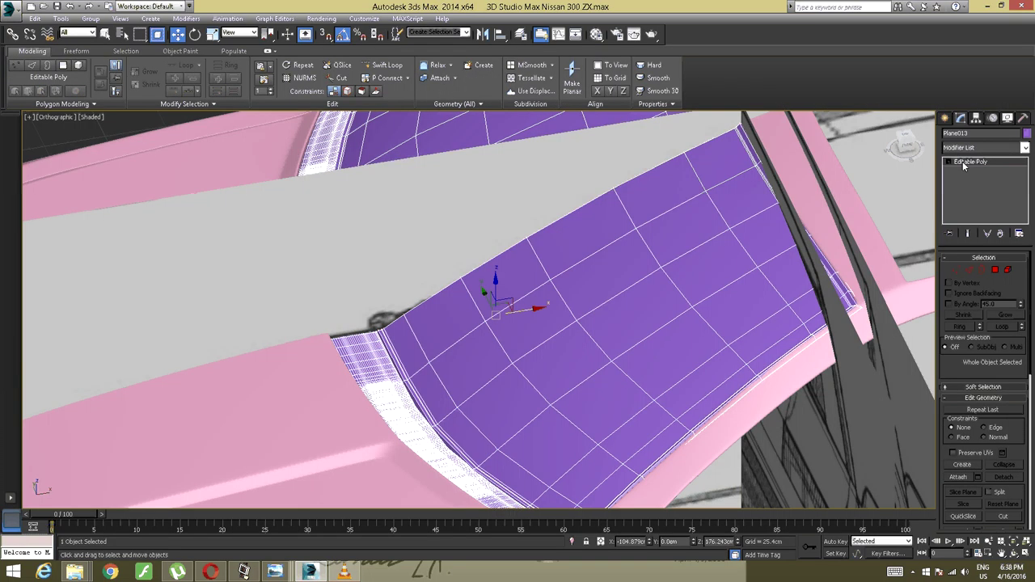
pyautogui.scroll(2, 457, 397)
pyautogui.click(243, 571)
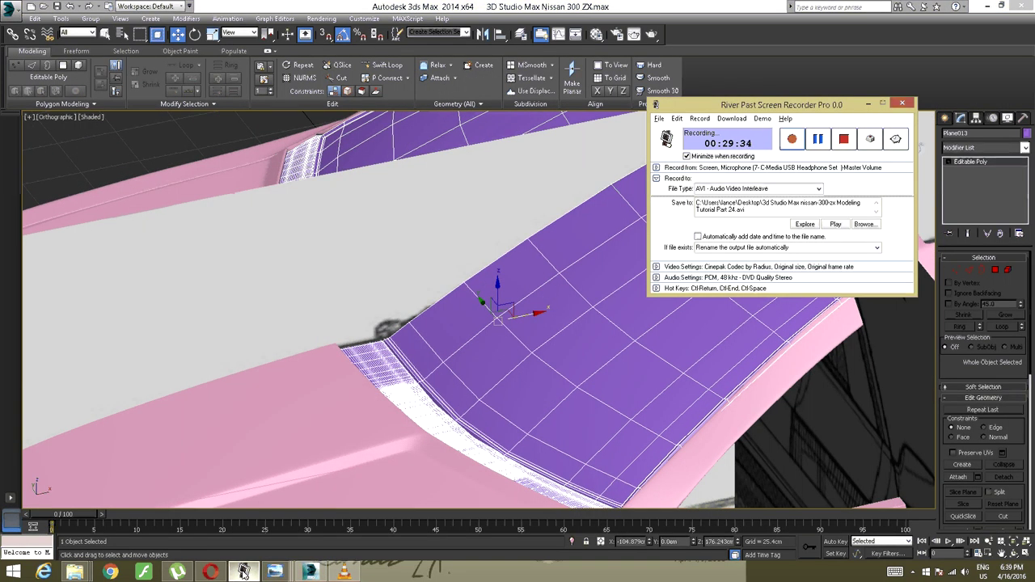
pyautogui.moveTo(630, 357); pyautogui.dragTo(742, 182, button='middle')
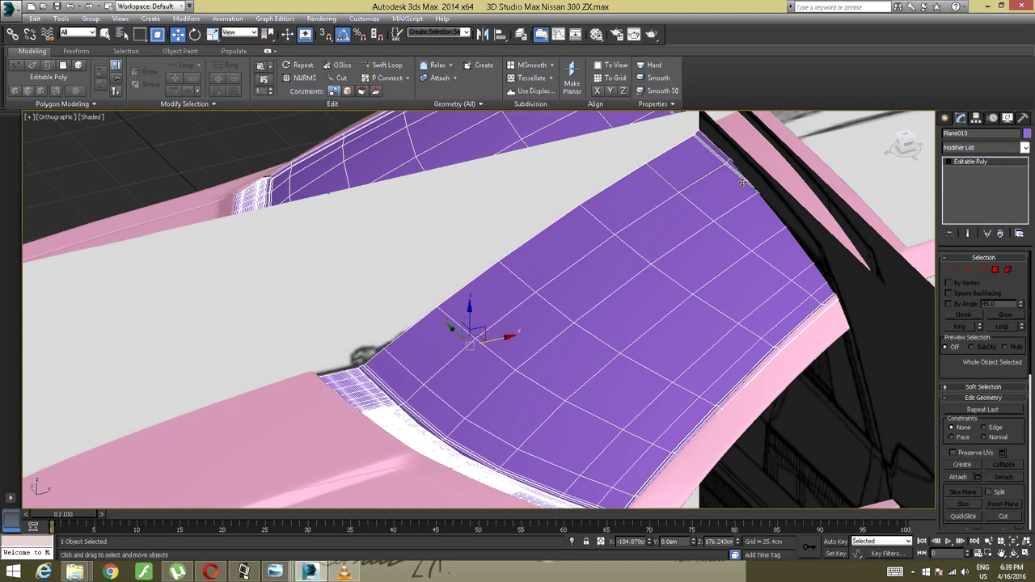
# Set the windshield's object colour to pink to match the car's body panels
pyautogui.click(1026, 132)
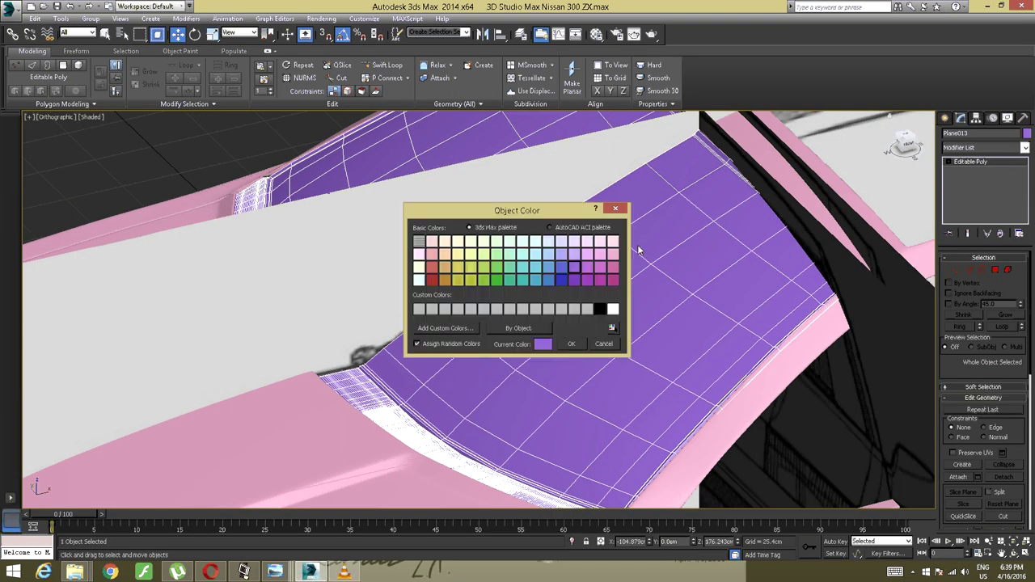
pyautogui.click(612, 254)
pyautogui.click(568, 344)
pyautogui.keyDown('alt'); pyautogui.moveTo(566, 307); pyautogui.dragTo(527, 323, button='middle'); pyautogui.keyUp('alt')
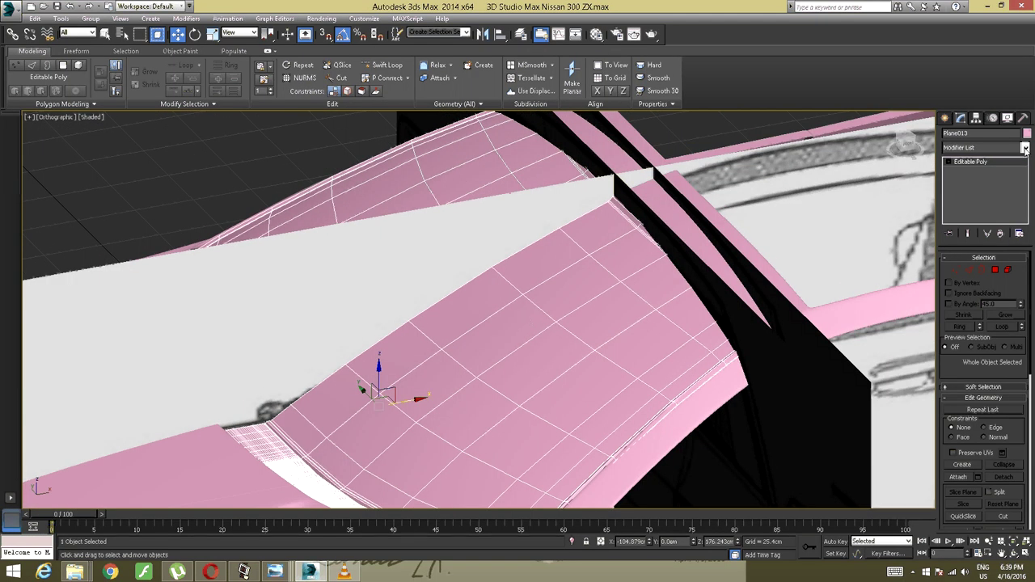
pyautogui.keyDown('alt'); pyautogui.moveTo(746, 219); pyautogui.dragTo(748, 297, button='middle'); pyautogui.keyUp('alt')
# Remove the TurboSmooth modifier from the louvred cowl panel at the windshield's base
pyautogui.click(380, 463)
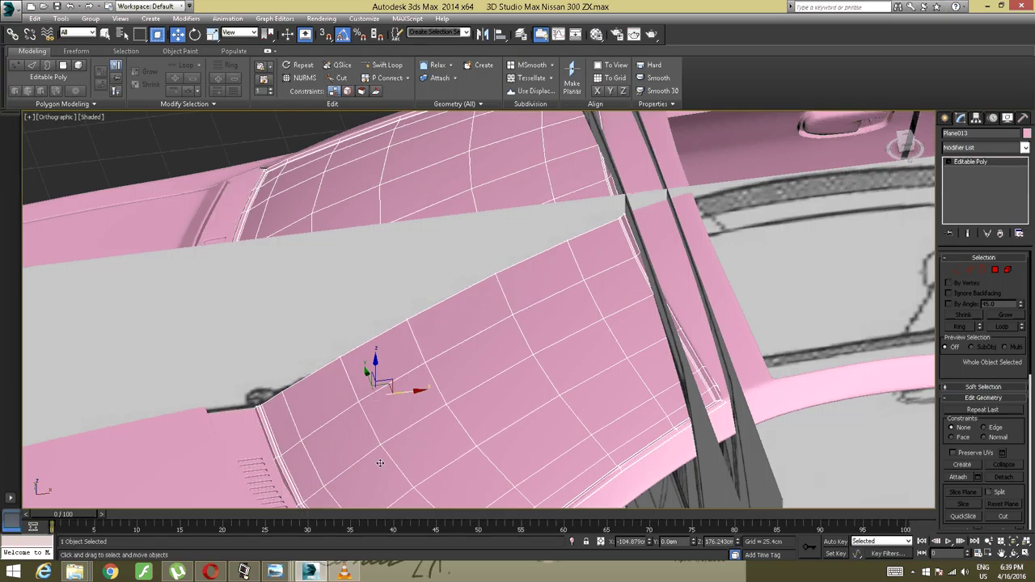
pyautogui.keyDown('alt'); pyautogui.moveTo(363, 454); pyautogui.dragTo(324, 376, button='middle'); pyautogui.keyUp('alt')
pyautogui.click(318, 368)
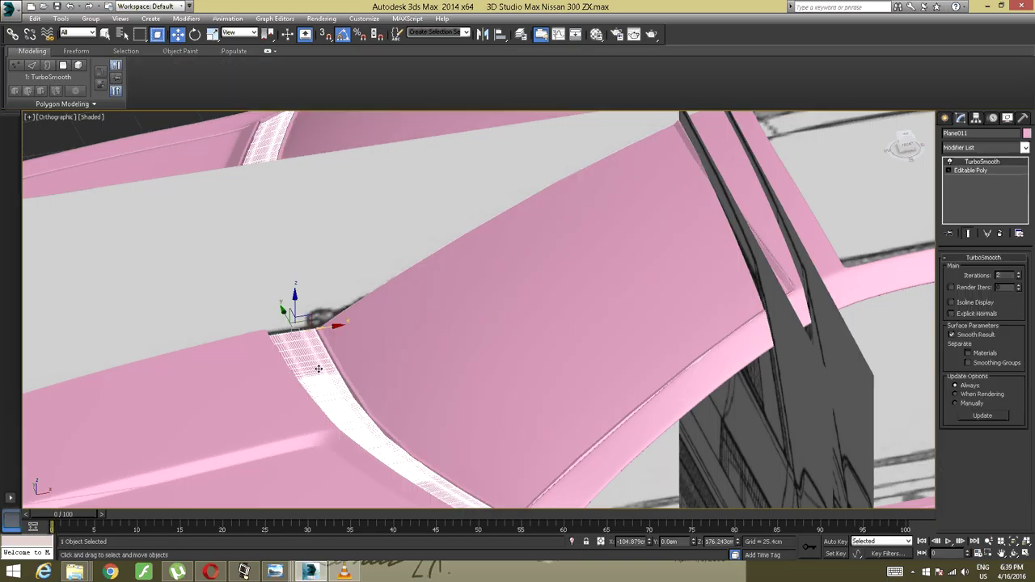
pyautogui.click(999, 233)
pyautogui.keyDown('alt'); pyautogui.moveTo(564, 279); pyautogui.dragTo(566, 284, button='middle'); pyautogui.keyUp('alt')
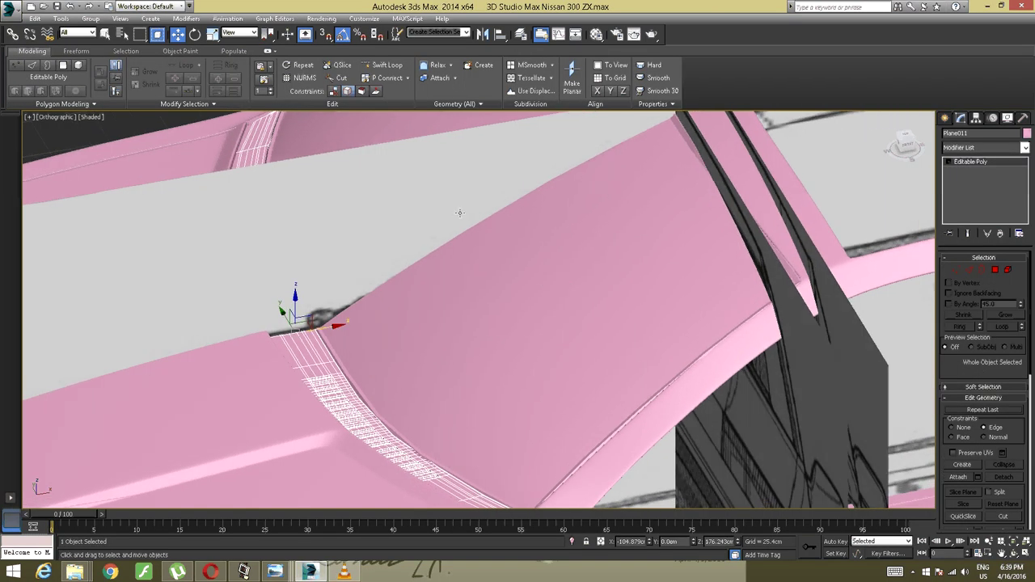
# Attach the windshield to the unsmoothed cowl panel
pyautogui.keyDown('alt'); pyautogui.moveTo(460, 213); pyautogui.dragTo(460, 266, button='middle'); pyautogui.keyUp('alt')
pyautogui.click(460, 289)
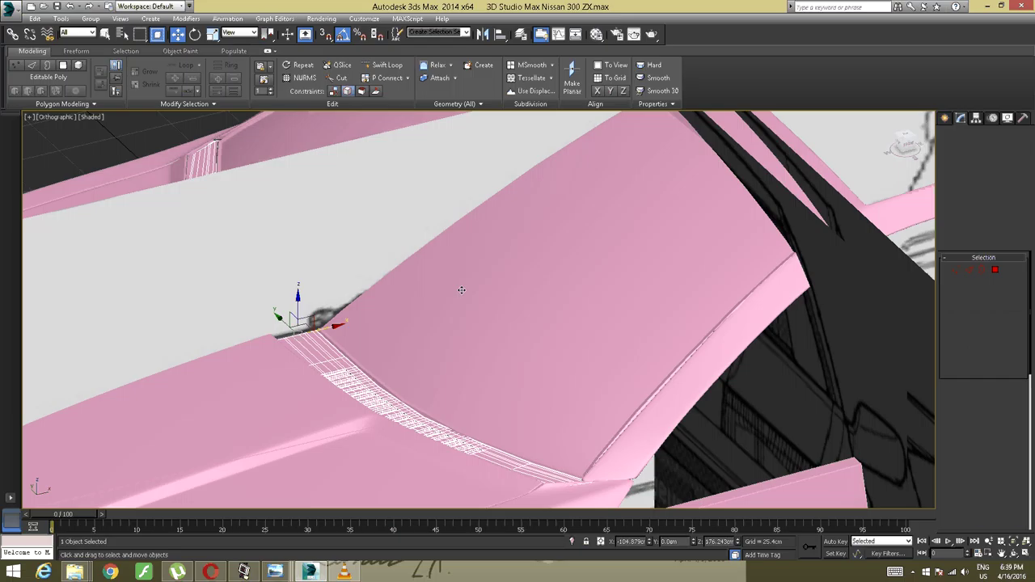
pyautogui.click(340, 354)
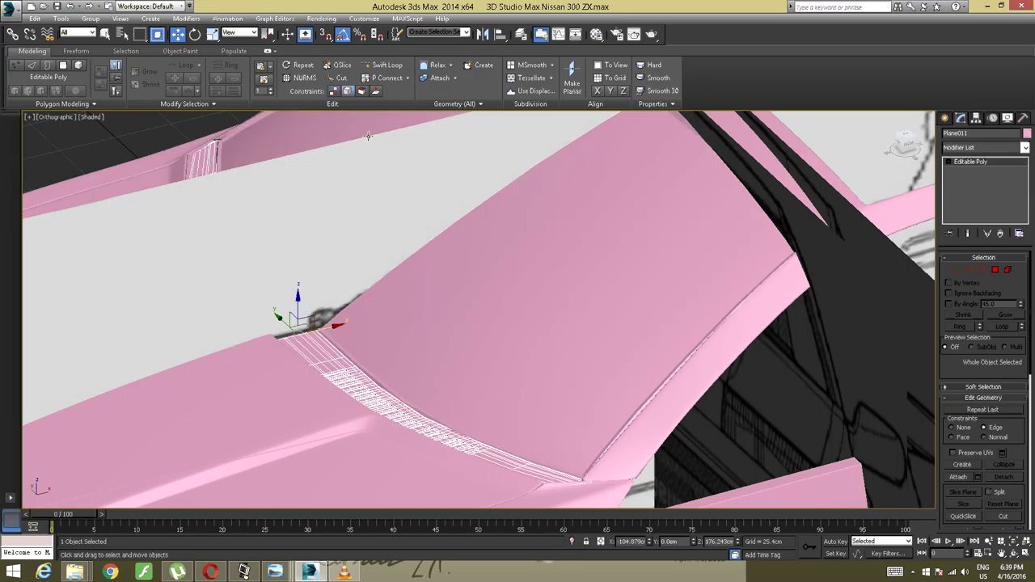
pyautogui.click(510, 273)
# Apply a TurboSmooth modifier with 2 iterations to the combined cowl and windshield
pyautogui.click(1024, 147)
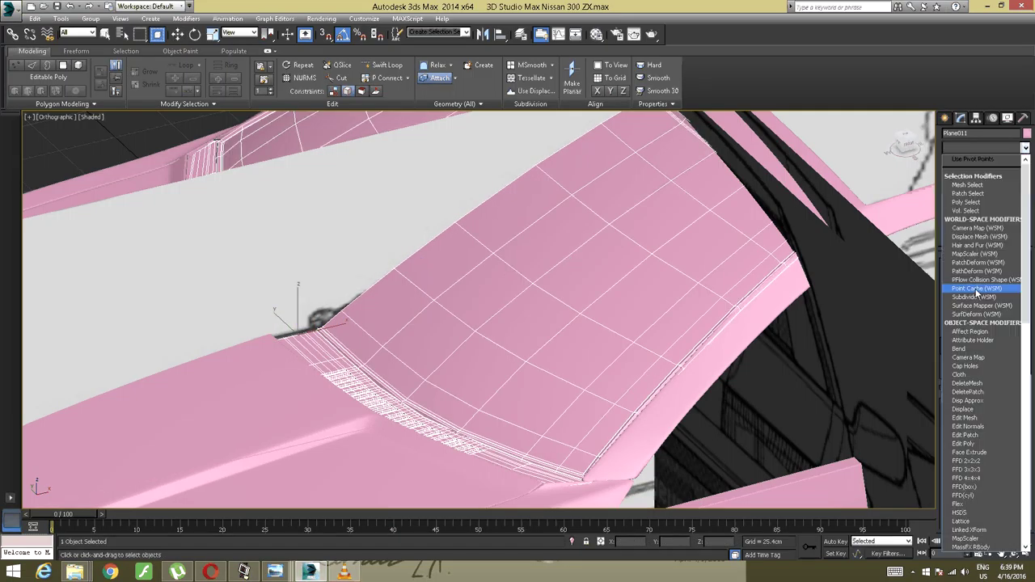
pyautogui.scroll(-10, 975, 290)
pyautogui.scroll(-5, 974, 292)
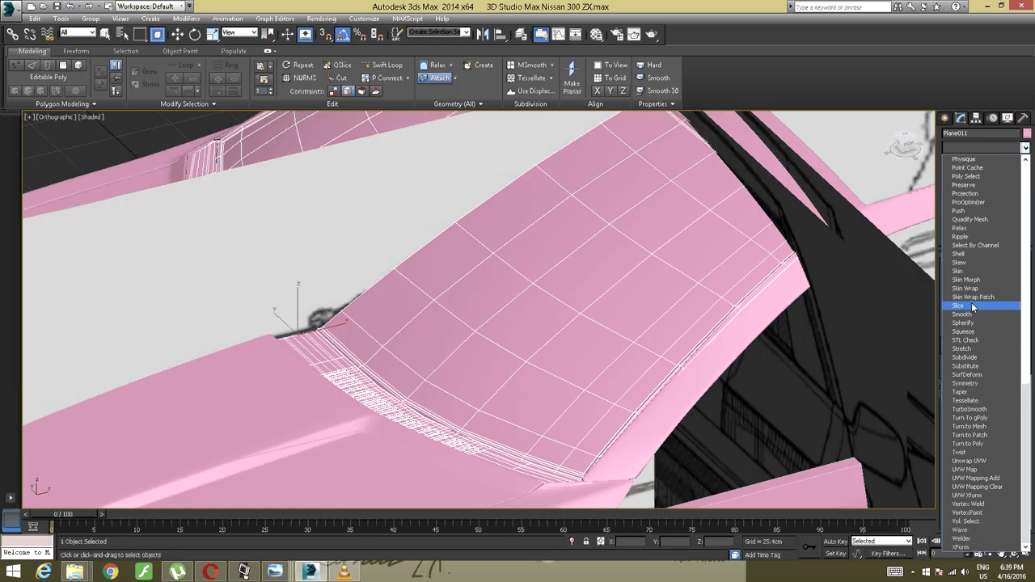
pyautogui.click(984, 408)
pyautogui.keyDown('alt'); pyautogui.moveTo(705, 422); pyautogui.dragTo(687, 421, button='middle'); pyautogui.keyUp('alt')
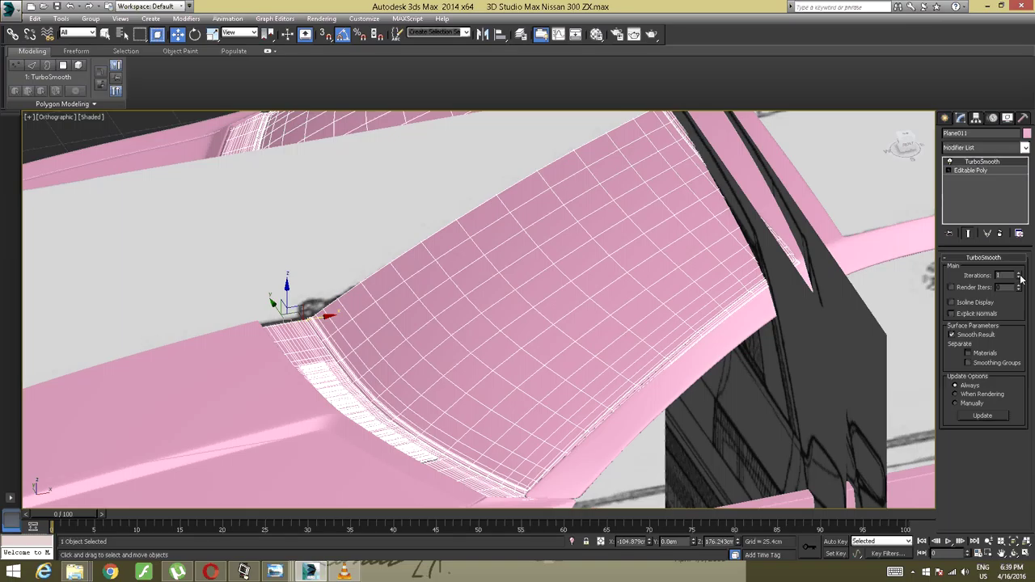
pyautogui.click(1019, 275)
pyautogui.keyDown('alt'); pyautogui.moveTo(639, 340); pyautogui.dragTo(487, 349, button='middle'); pyautogui.keyUp('alt')
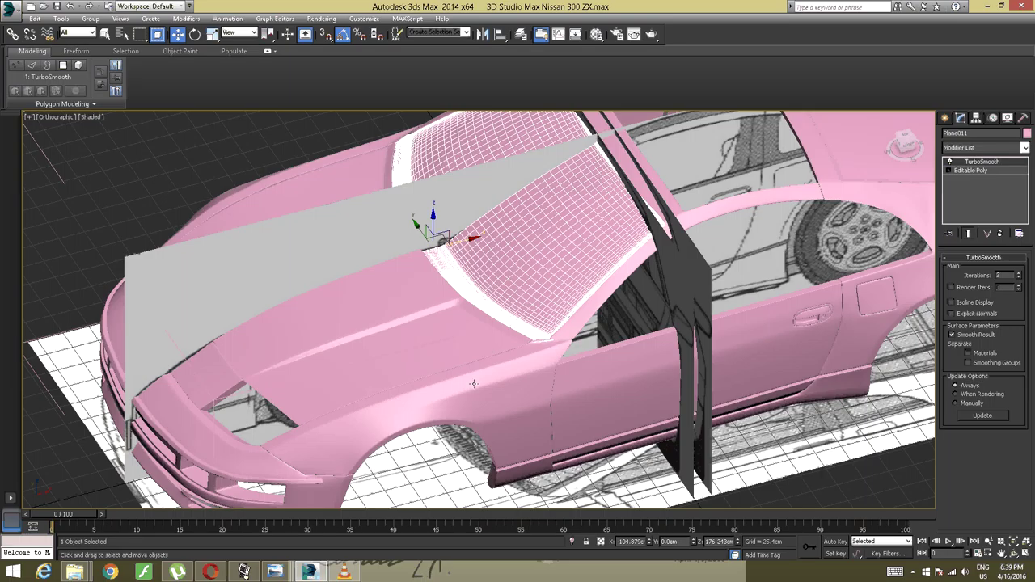
# Add the front fender, hood, nose panel and front bumper to the windshield selection
pyautogui.keyDown('ctrl'); pyautogui.click(474, 383); pyautogui.keyUp('ctrl')
pyautogui.keyDown('ctrl'); pyautogui.click(425, 347); pyautogui.keyUp('ctrl')
pyautogui.moveTo(221, 445); pyautogui.dragTo(353, 342, button='middle')
pyautogui.keyDown('ctrl'); pyautogui.click(353, 343); pyautogui.keyUp('ctrl')
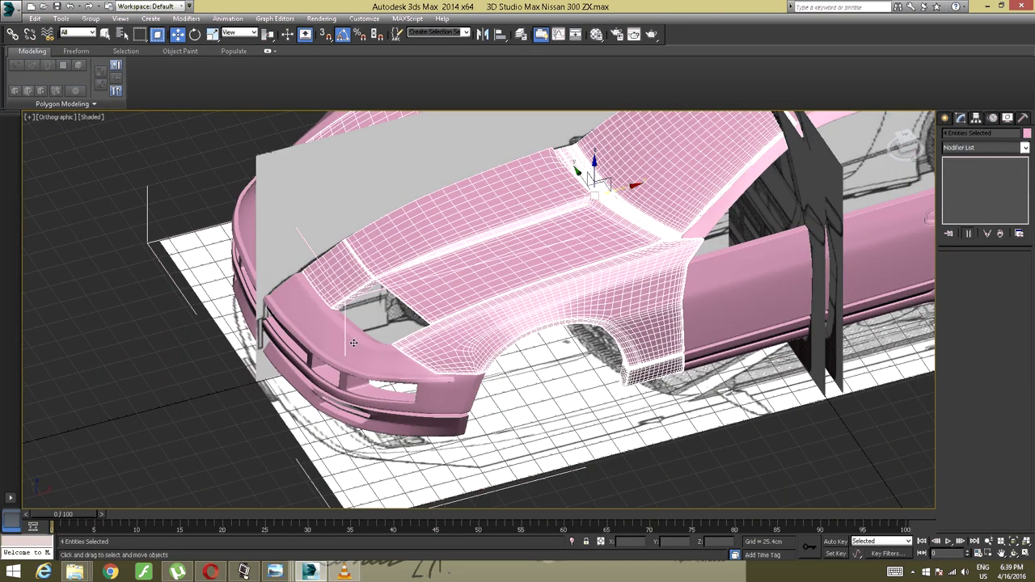
pyautogui.keyDown('ctrl'); pyautogui.click(378, 355); pyautogui.keyUp('ctrl')
pyautogui.keyDown('ctrl'); pyautogui.click(363, 363); pyautogui.keyUp('ctrl')
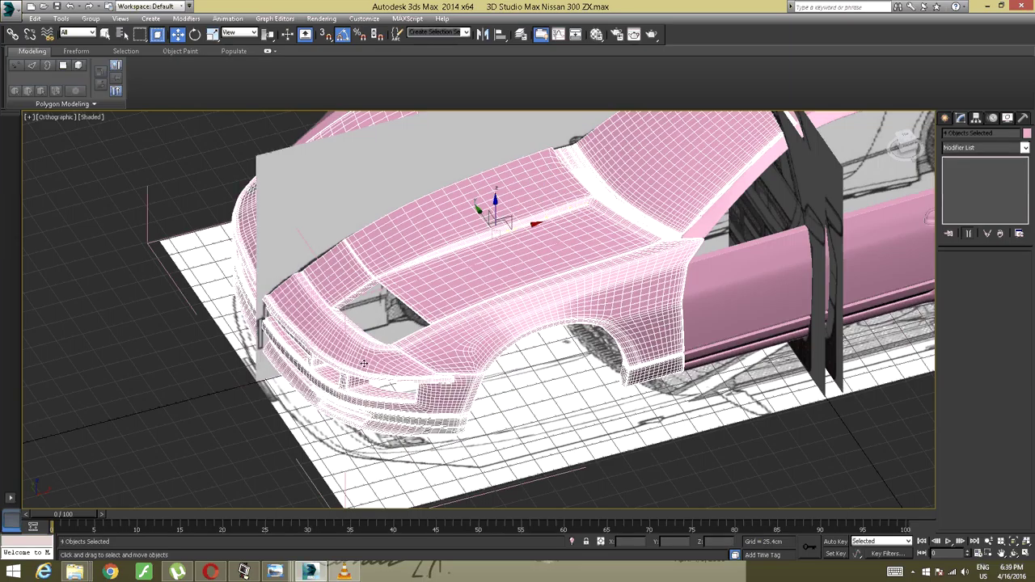
# Extend the selection with the roof pillar frame, door and rear quarter side panel
pyautogui.keyDown('alt'); pyautogui.moveTo(474, 337); pyautogui.dragTo(396, 333, button='middle'); pyautogui.keyUp('alt')
pyautogui.keyDown('ctrl'); pyautogui.click(335, 349); pyautogui.keyUp('ctrl')
pyautogui.keyDown('ctrl'); pyautogui.click(441, 390); pyautogui.keyUp('ctrl')
pyautogui.keyDown('ctrl'); pyautogui.click(665, 343); pyautogui.keyUp('ctrl')
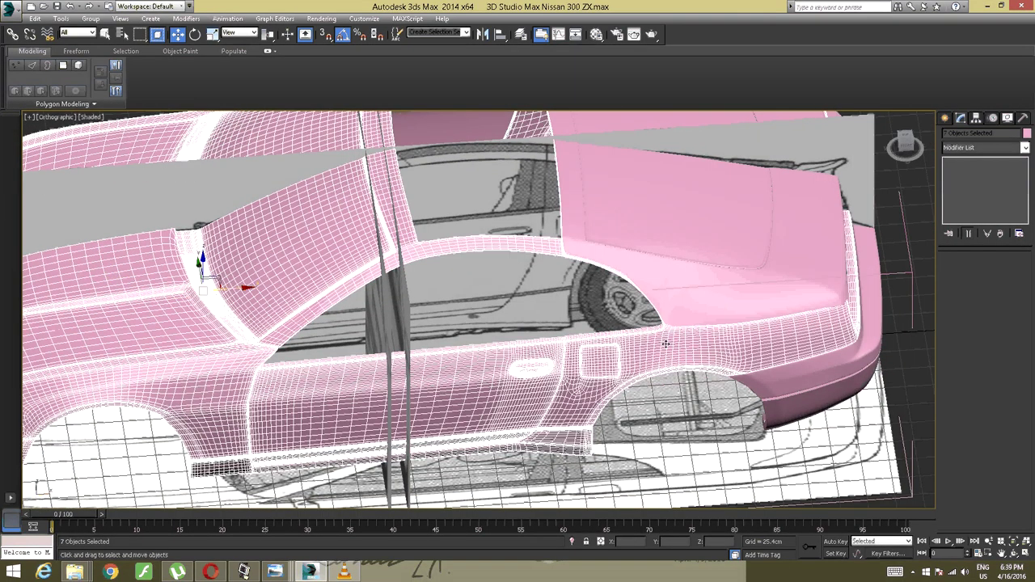
# Add the remaining rear body panels, including the hatch and rear bumper, to the body selection
pyautogui.keyDown('ctrl'); pyautogui.click(708, 309); pyautogui.keyUp('ctrl')
pyautogui.keyDown('alt'); pyautogui.moveTo(708, 309); pyautogui.dragTo(585, 324, button='middle'); pyautogui.keyUp('alt')
pyautogui.keyDown('ctrl'); pyautogui.click(585, 324); pyautogui.keyUp('ctrl')
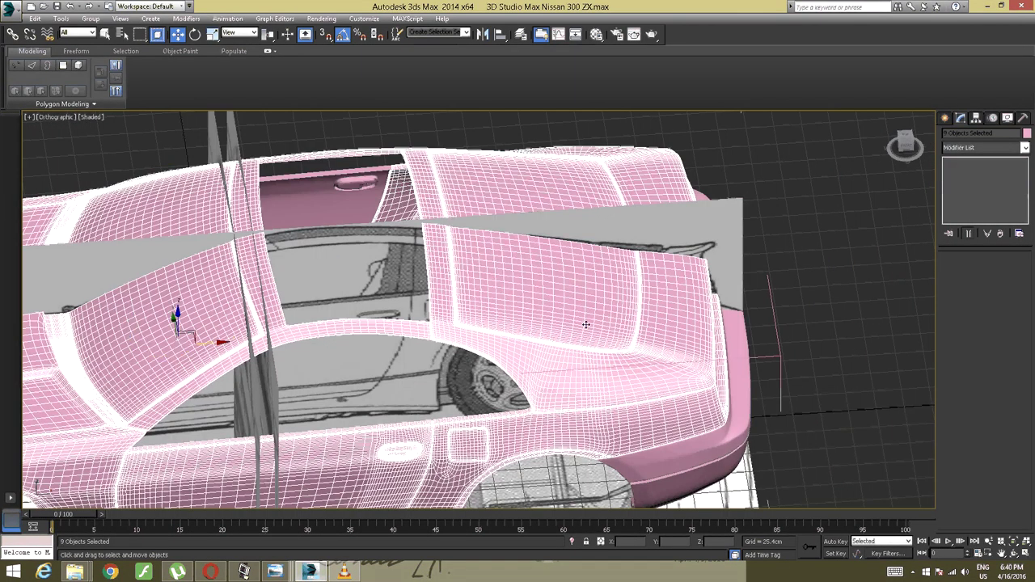
pyautogui.keyDown('ctrl'); pyautogui.click(737, 323); pyautogui.keyUp('ctrl')
pyautogui.keyDown('alt'); pyautogui.moveTo(737, 323); pyautogui.dragTo(323, 368, button='middle'); pyautogui.keyUp('alt')
pyautogui.keyDown('ctrl'); pyautogui.click(345, 356); pyautogui.keyUp('ctrl')
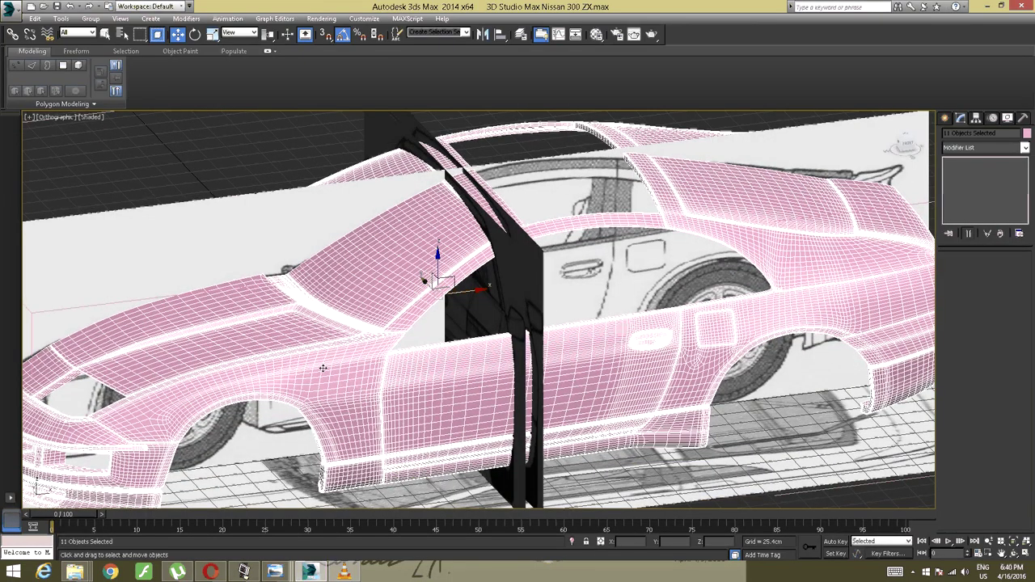
# Isolate the selected body panels from the blueprint planes and clear the selection
pyautogui.rightClick(323, 368)
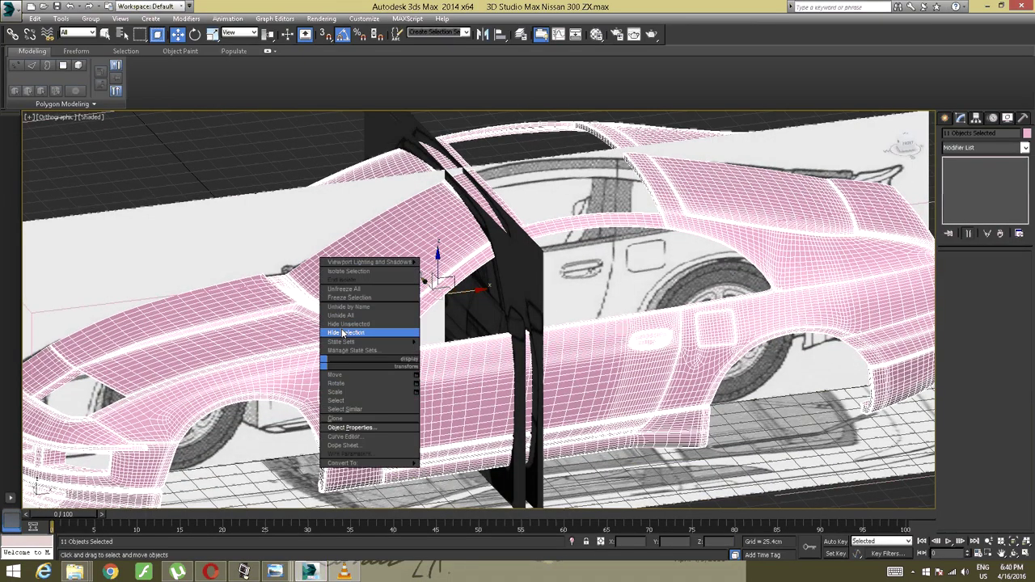
pyautogui.click(351, 272)
pyautogui.keyDown('alt'); pyautogui.moveTo(454, 297); pyautogui.dragTo(480, 278, button='middle'); pyautogui.keyUp('alt')
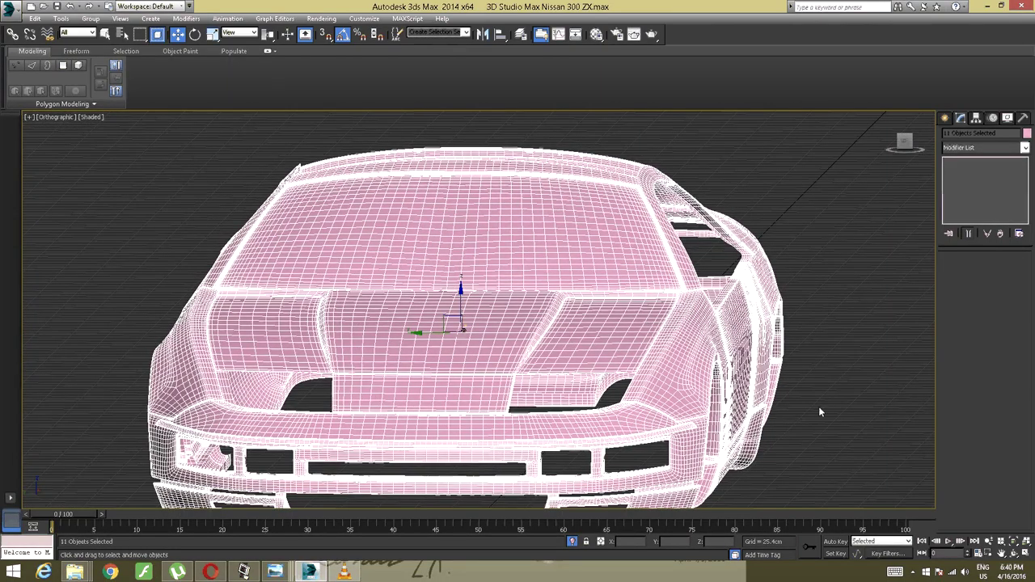
pyautogui.click(819, 409)
# Select the windshield and go to its Editable Poly level beneath the TurboSmooth modifier
pyautogui.keyDown('alt'); pyautogui.moveTo(543, 321); pyautogui.dragTo(419, 297, button='middle'); pyautogui.keyUp('alt')
pyautogui.click(456, 222)
pyautogui.scroll(3, 340, 279)
pyautogui.scroll(3, 383, 274)
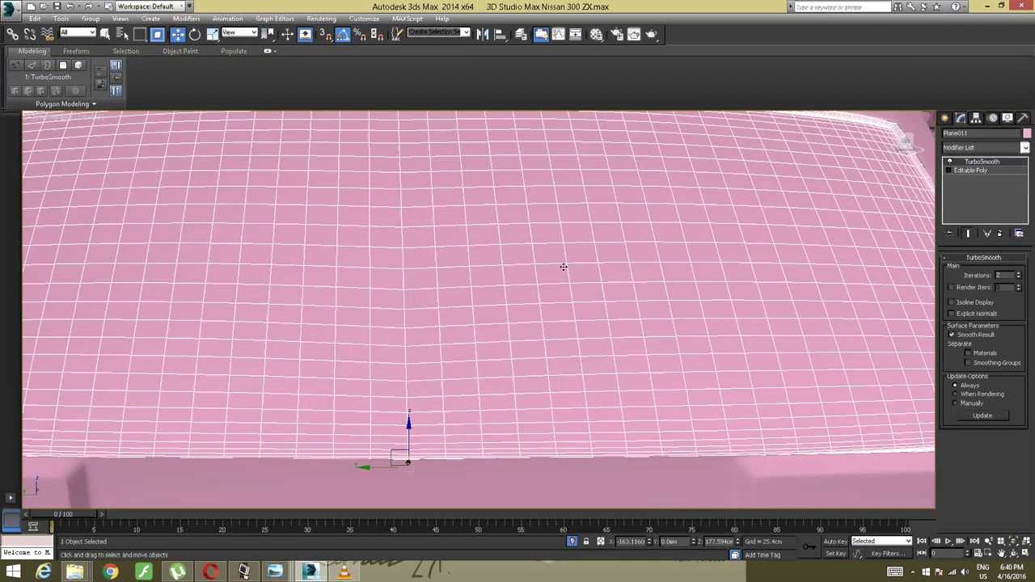
pyautogui.click(975, 173)
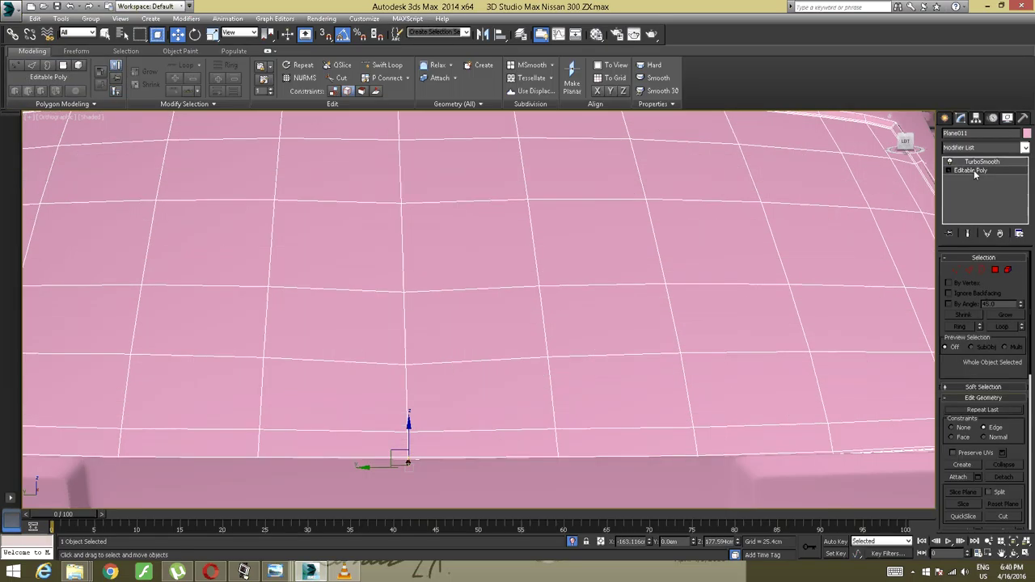
pyautogui.keyDown('alt'); pyautogui.moveTo(650, 241); pyautogui.dragTo(647, 232, button='middle'); pyautogui.keyUp('alt')
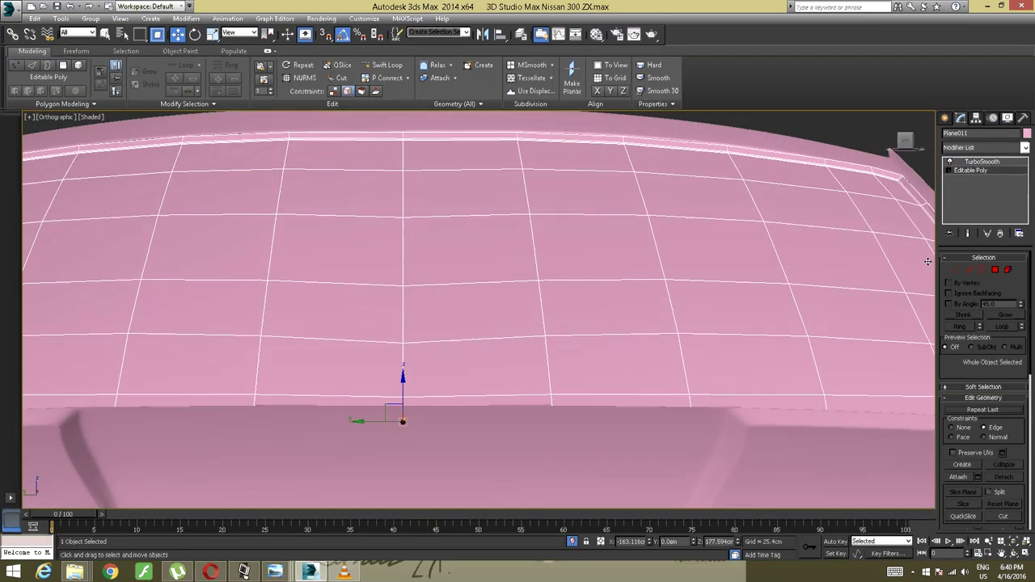
# Select the four vertices on the windshield's centre line in its lower middle rows and raise them slightly, with constraints set to None
pyautogui.press('1')
pyautogui.moveTo(451, 266); pyautogui.dragTo(392, 356)
pyautogui.keyDown('alt'); pyautogui.moveTo(411, 291); pyautogui.dragTo(384, 288, button='middle'); pyautogui.keyUp('alt')
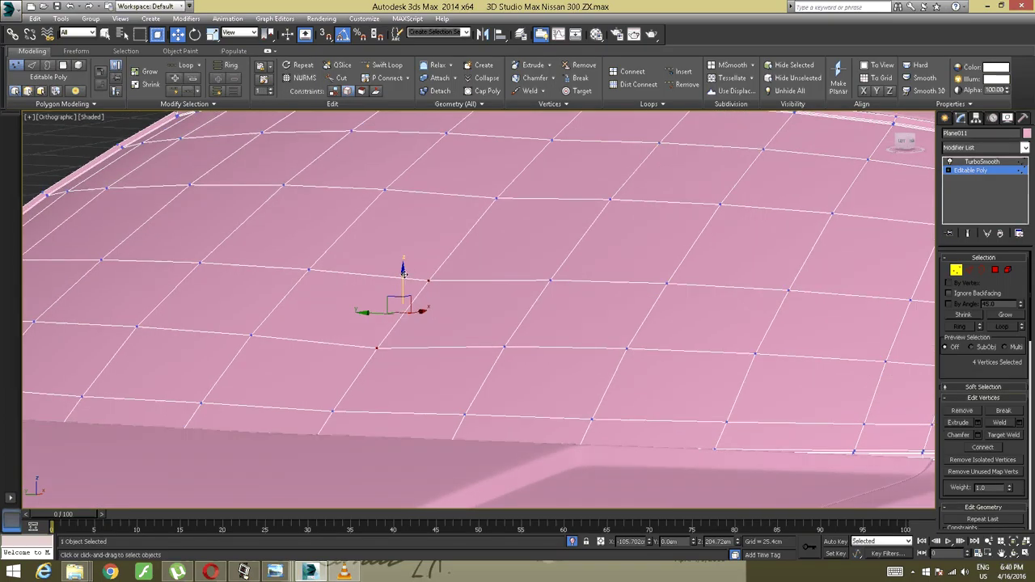
pyautogui.moveTo(403, 274); pyautogui.dragTo(403, 275)
pyautogui.keyDown('alt'); pyautogui.moveTo(282, 208); pyautogui.dragTo(285, 198, button='middle'); pyautogui.keyUp('alt')
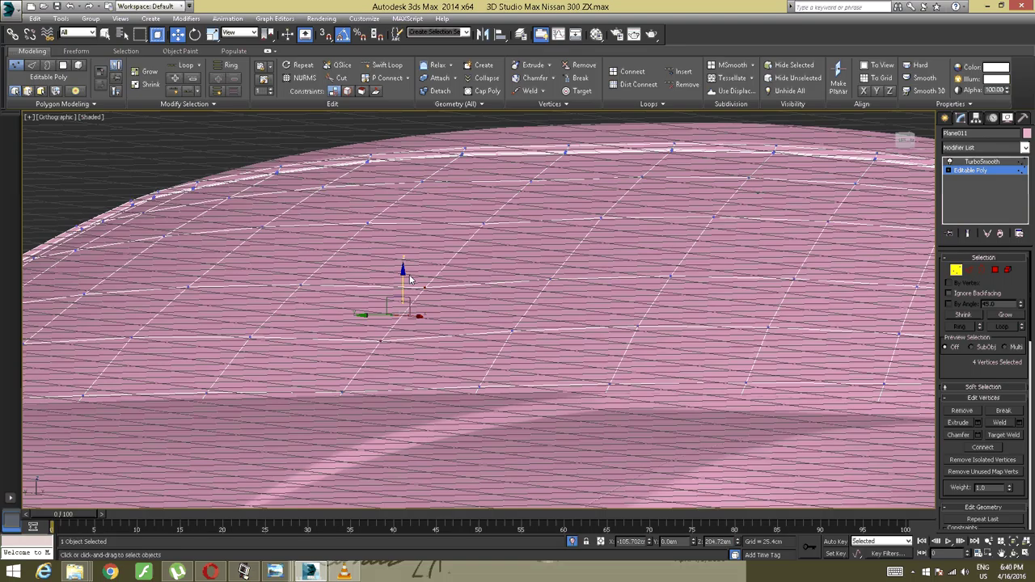
pyautogui.moveTo(402, 279); pyautogui.dragTo(403, 274)
# Raise the windshield's centre-line vertices in the two rows below the top edge by about 0.5 cm
pyautogui.scroll(-4, 403, 272)
pyautogui.keyDown('alt'); pyautogui.moveTo(402, 272); pyautogui.dragTo(449, 257, button='middle'); pyautogui.keyUp('alt')
pyautogui.scroll(4, 399, 233)
pyautogui.moveTo(448, 252); pyautogui.dragTo(409, 276)
pyautogui.keyDown('alt'); pyautogui.moveTo(409, 276); pyautogui.dragTo(436, 229, button='middle'); pyautogui.keyUp('alt')
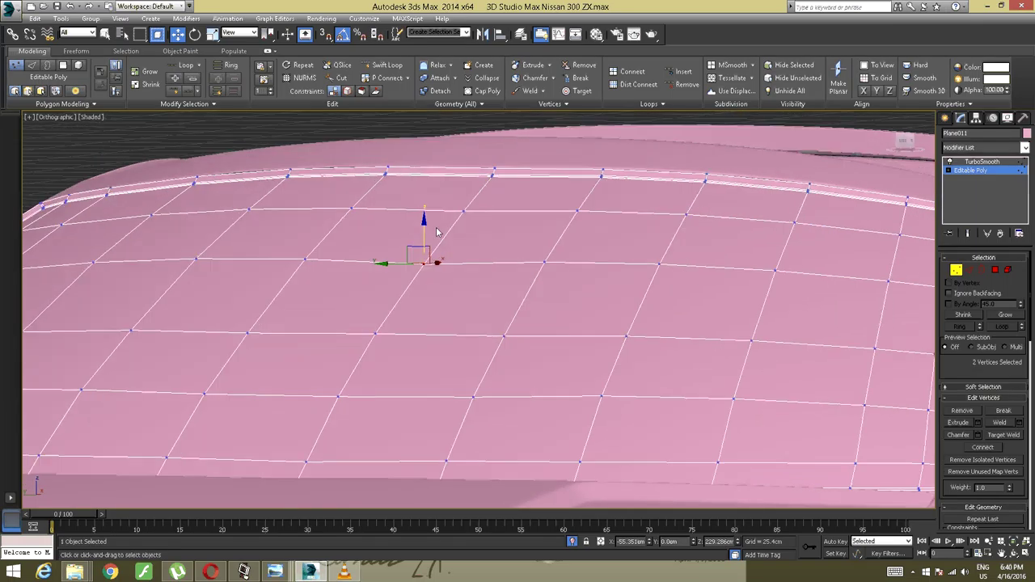
pyautogui.moveTo(479, 200); pyautogui.dragTo(442, 245)
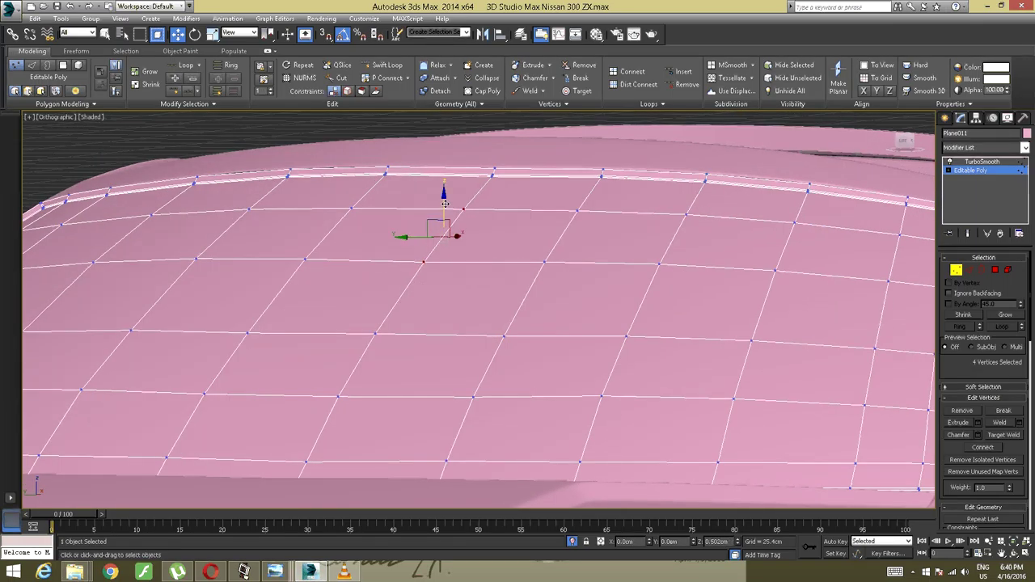
pyautogui.moveTo(444, 202); pyautogui.dragTo(445, 202)
# Raise the centre-line vertices in the row just above the windshield's lower edge by about 0.8 cm
pyautogui.keyDown('alt'); pyautogui.moveTo(445, 203); pyautogui.dragTo(337, 245, button='middle'); pyautogui.keyUp('alt')
pyautogui.moveTo(336, 245); pyautogui.dragTo(443, 134, button='middle')
pyautogui.keyDown('alt'); pyautogui.moveTo(443, 134); pyautogui.dragTo(370, 200, button='middle'); pyautogui.keyUp('alt')
pyautogui.moveTo(266, 314); pyautogui.dragTo(282, 325)
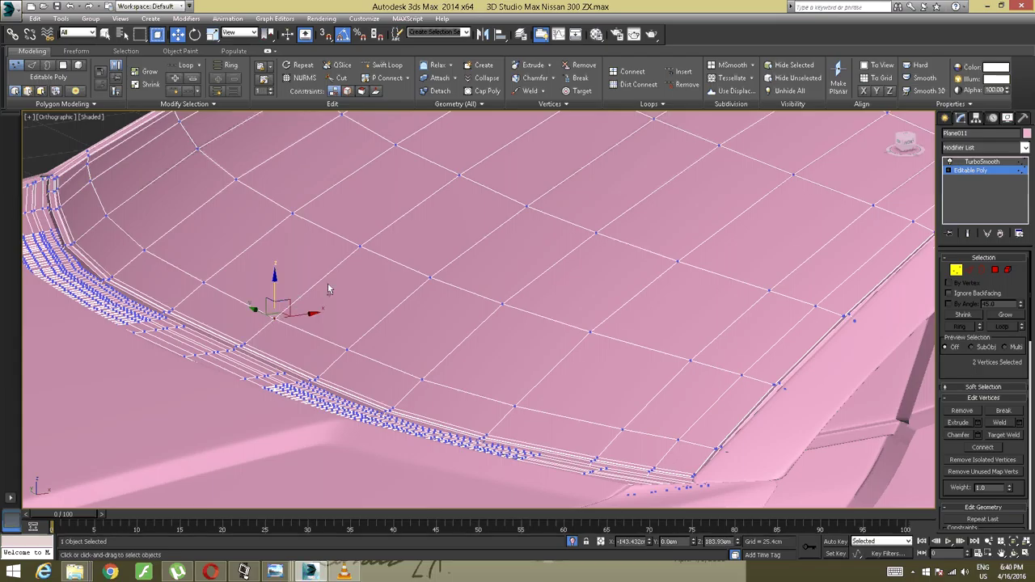
pyautogui.moveTo(327, 289)
pyautogui.keyDown('alt'); pyautogui.mouseDown(button='middle')
pyautogui.moveTo(350, 269)
pyautogui.moveTo(365, 280)
pyautogui.mouseUp(button='middle'); pyautogui.keyUp('alt')
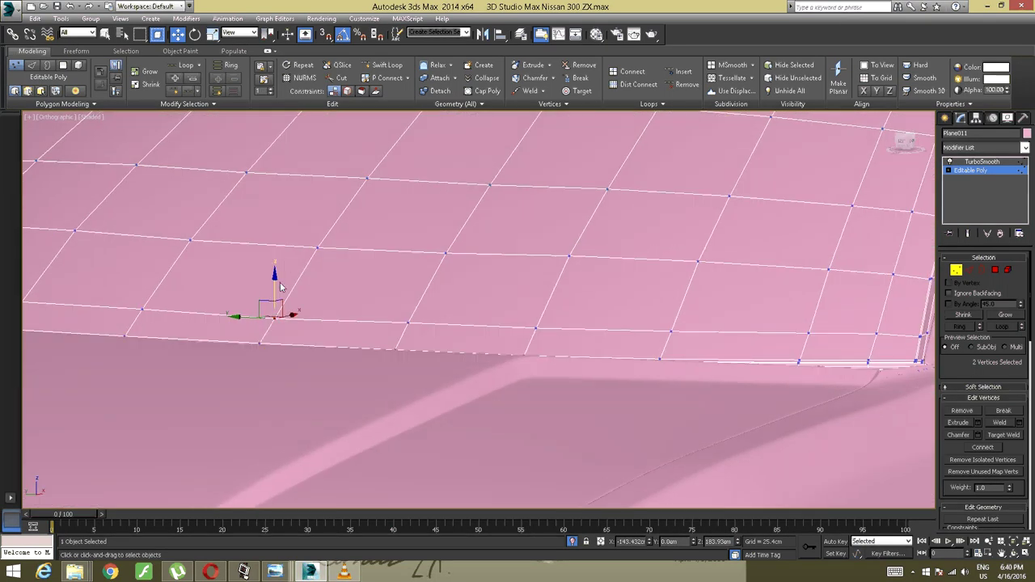
pyautogui.moveTo(274, 285); pyautogui.dragTo(274, 281)
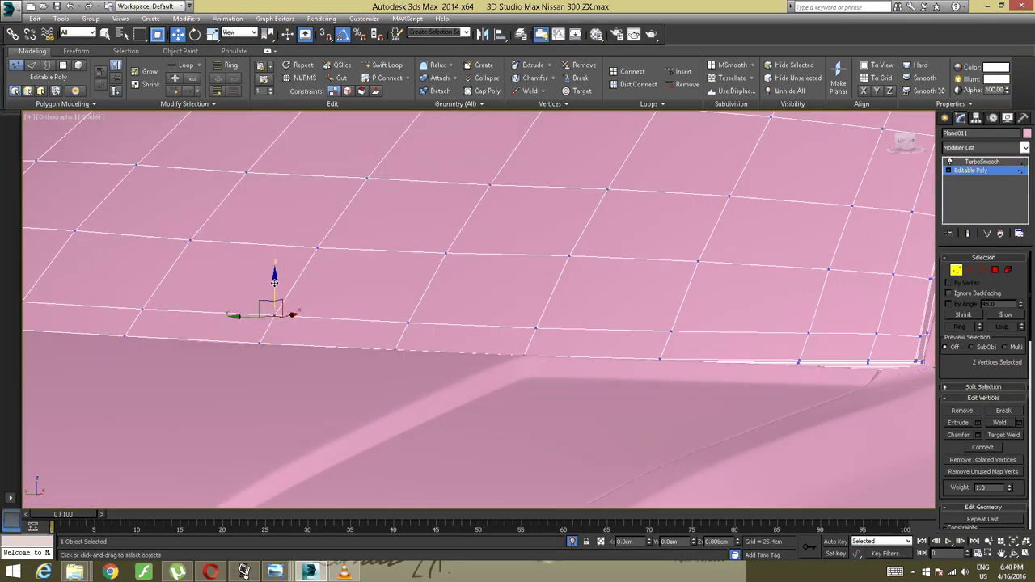
# Exit vertex editing and return the windshield to its TurboSmooth level to show the smoothed mesh
pyautogui.keyDown('alt'); pyautogui.moveTo(284, 280); pyautogui.dragTo(412, 193, button='middle'); pyautogui.keyUp('alt')
pyautogui.scroll(-4, 334, 254)
pyautogui.moveTo(412, 193); pyautogui.dragTo(477, 232, button='middle')
pyautogui.click(981, 162)
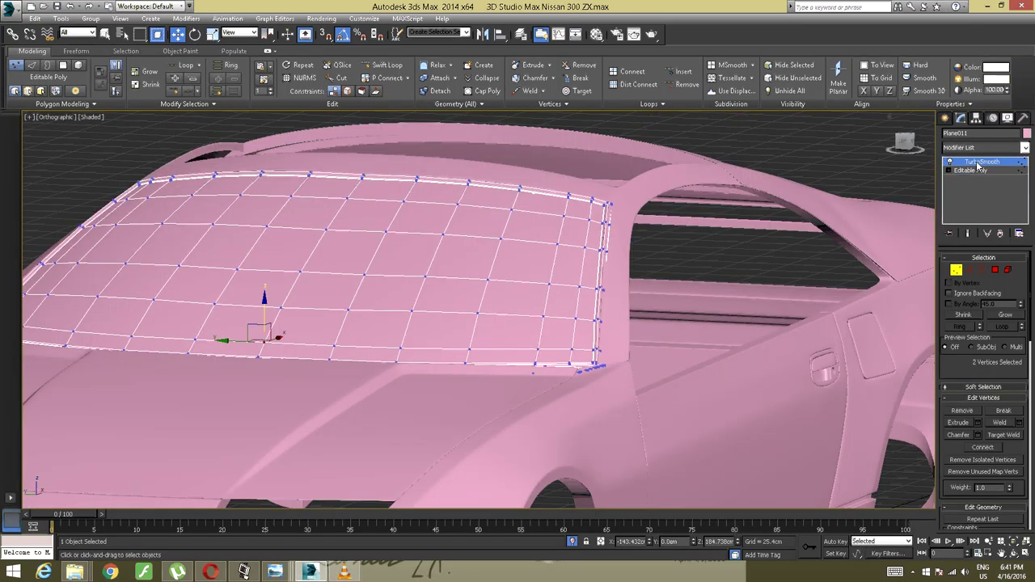
pyautogui.click(977, 171)
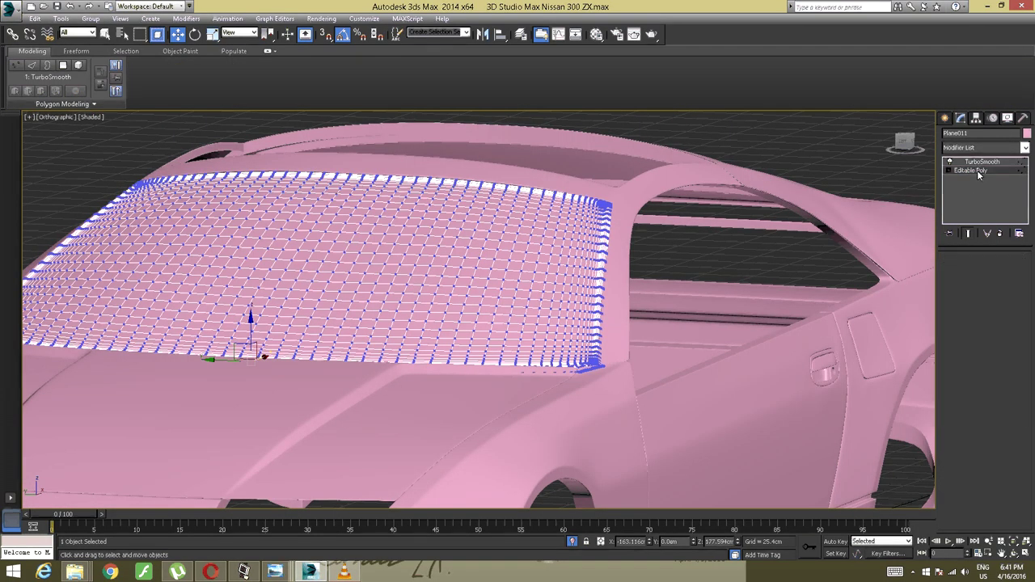
pyautogui.click(982, 163)
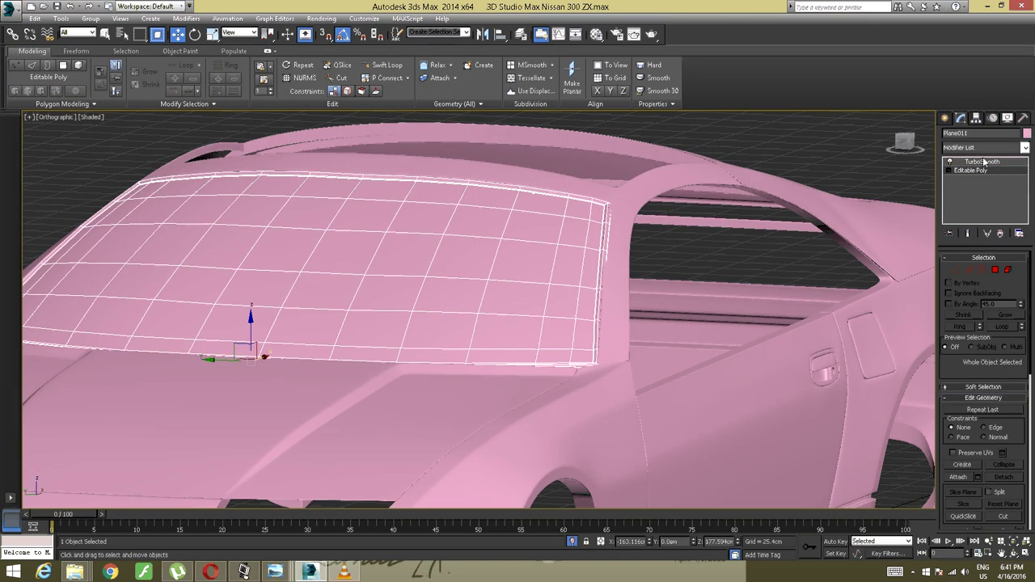
pyautogui.click(981, 162)
# Examine the smoothed windshield and the whole car body from the front, above, rear and side
pyautogui.keyDown('alt'); pyautogui.moveTo(666, 245); pyautogui.dragTo(780, 231, button='middle'); pyautogui.keyUp('alt')
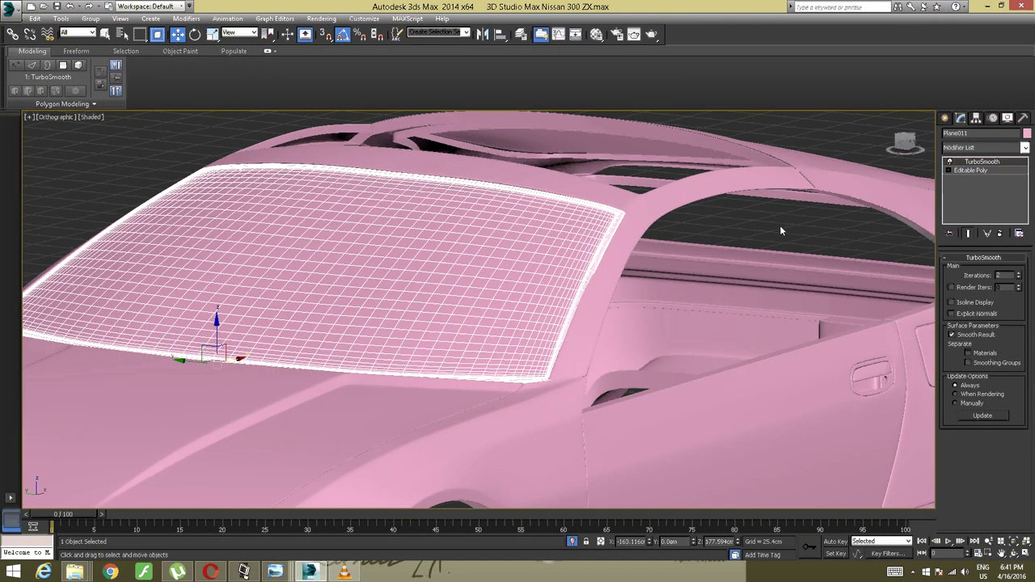
pyautogui.click(780, 231)
pyautogui.scroll(-4, 540, 250)
pyautogui.keyDown('alt'); pyautogui.moveTo(540, 250); pyautogui.dragTo(567, 283, button='middle'); pyautogui.keyUp('alt')
pyautogui.click(633, 211)
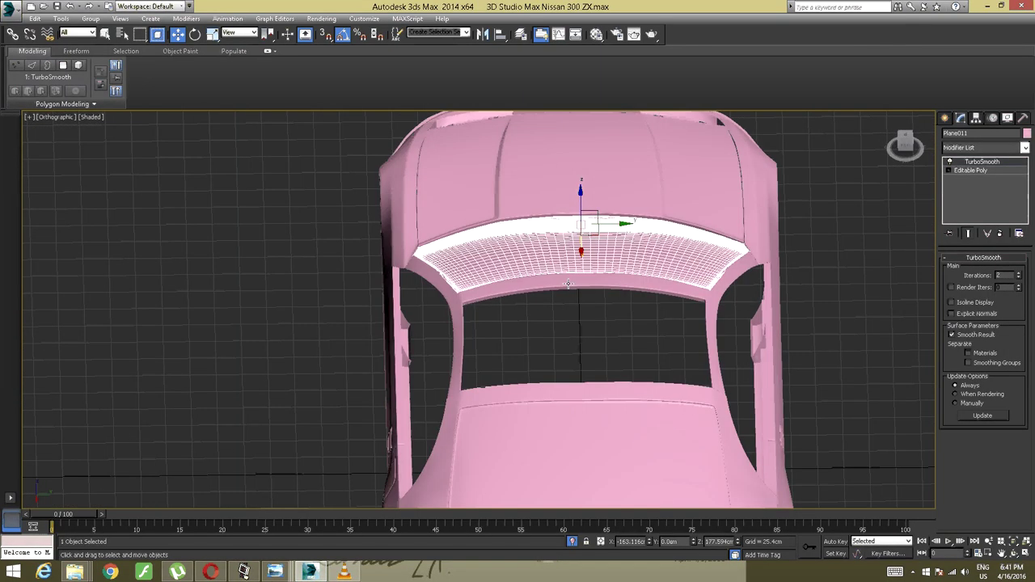
pyautogui.click(825, 304)
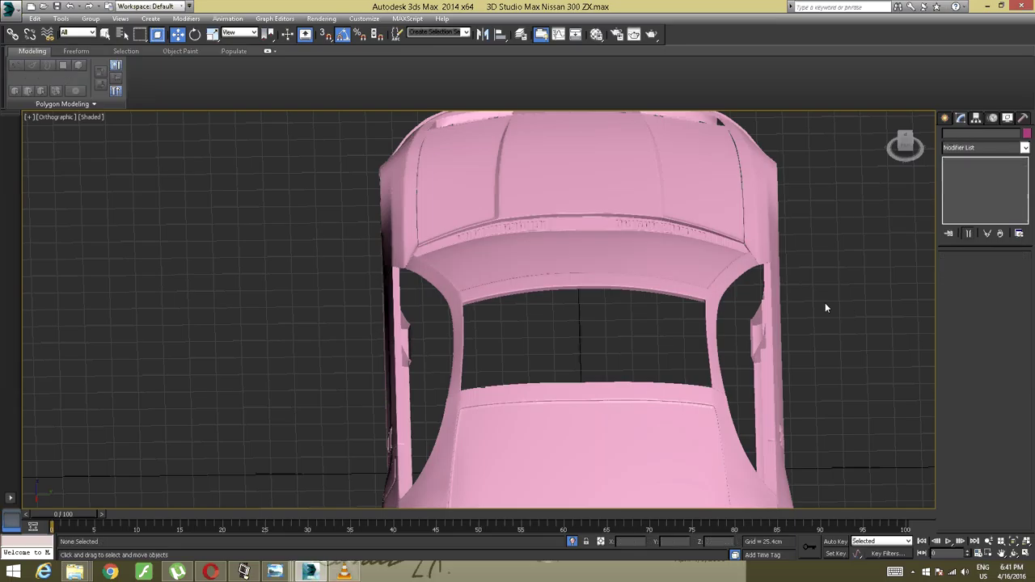
pyautogui.click(653, 254)
pyautogui.keyDown('alt'); pyautogui.moveTo(652, 254); pyautogui.dragTo(438, 213, button='middle'); pyautogui.keyUp('alt')
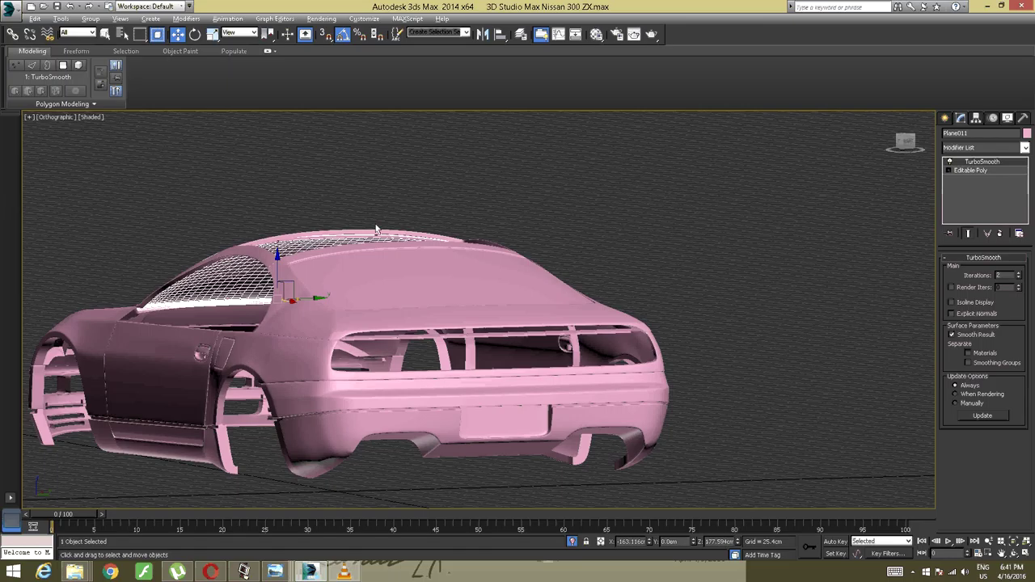
pyautogui.keyDown('alt'); pyautogui.moveTo(375, 229); pyautogui.dragTo(490, 252, button='middle'); pyautogui.keyUp('alt')
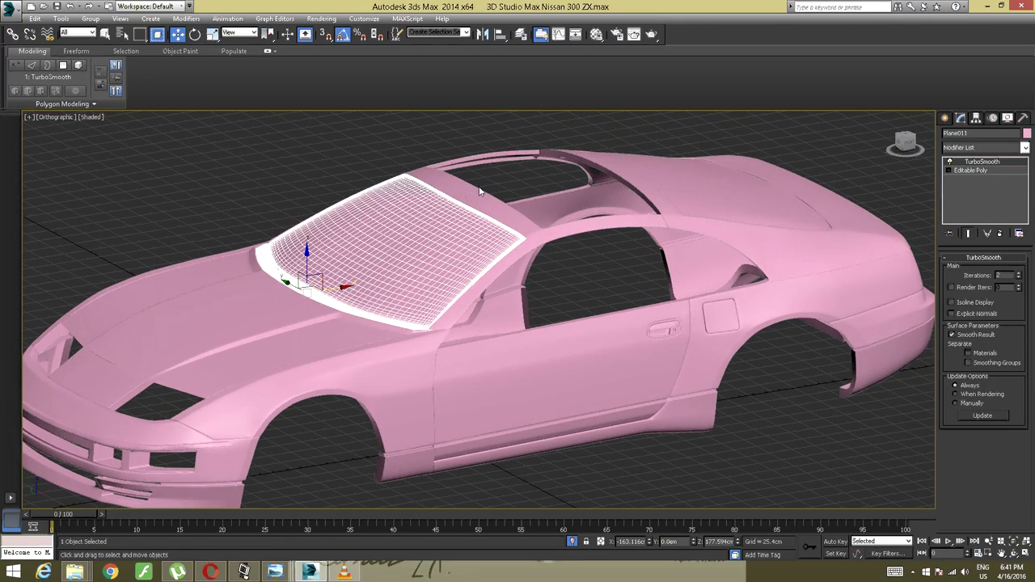
pyautogui.keyDown('alt'); pyautogui.moveTo(485, 188); pyautogui.dragTo(357, 293, button='middle'); pyautogui.keyUp('alt')
pyautogui.scroll(-2, 366, 242)
pyautogui.scroll(3, 356, 293)
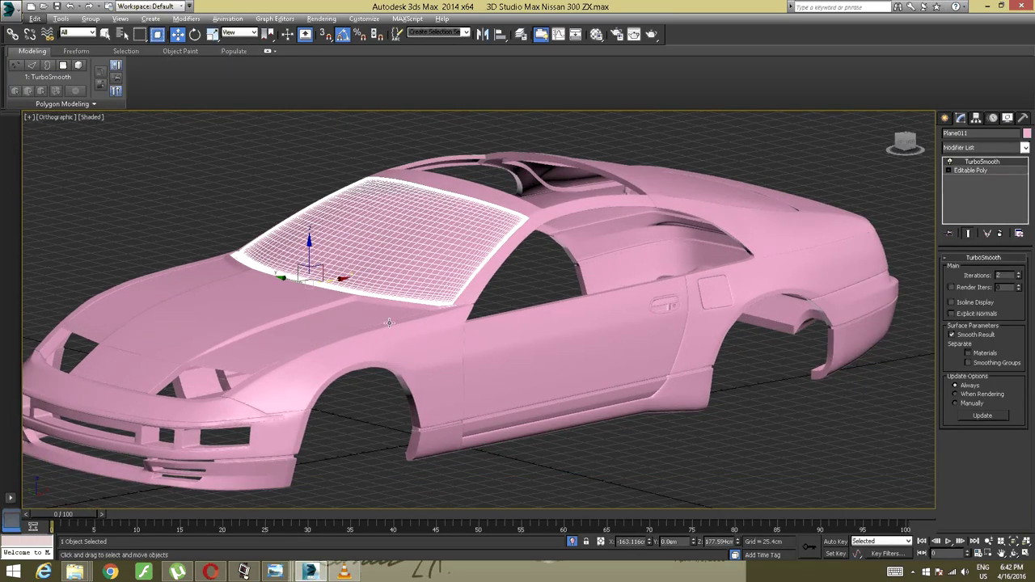
pyautogui.scroll(-2, 425, 305)
pyautogui.scroll(2, 425, 304)
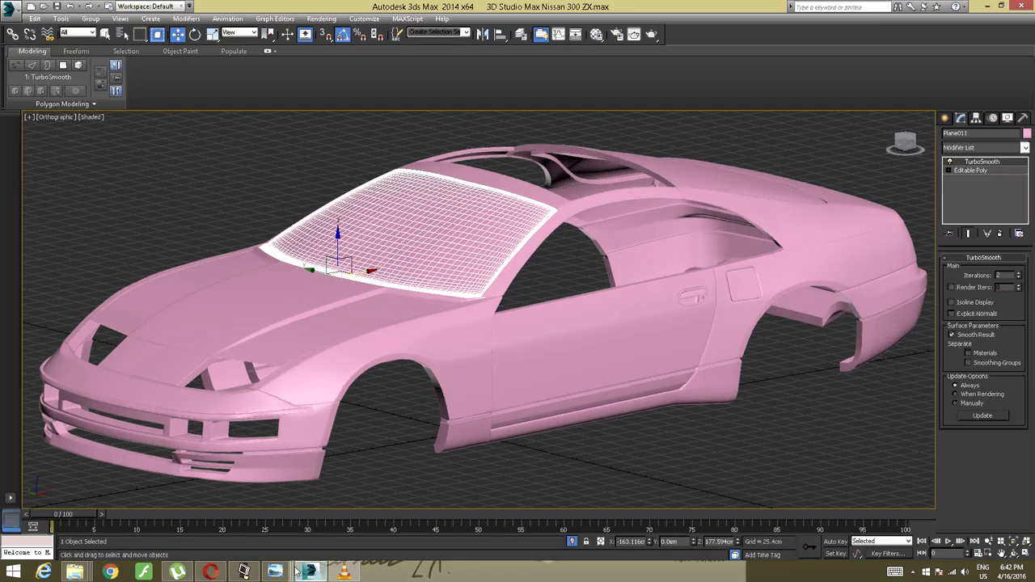
pyautogui.click(242, 572)
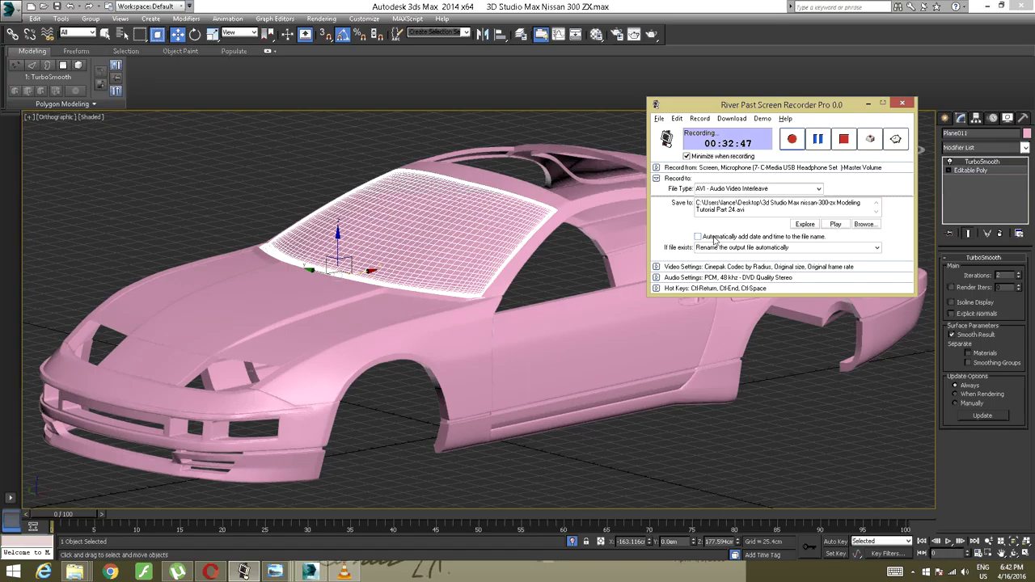